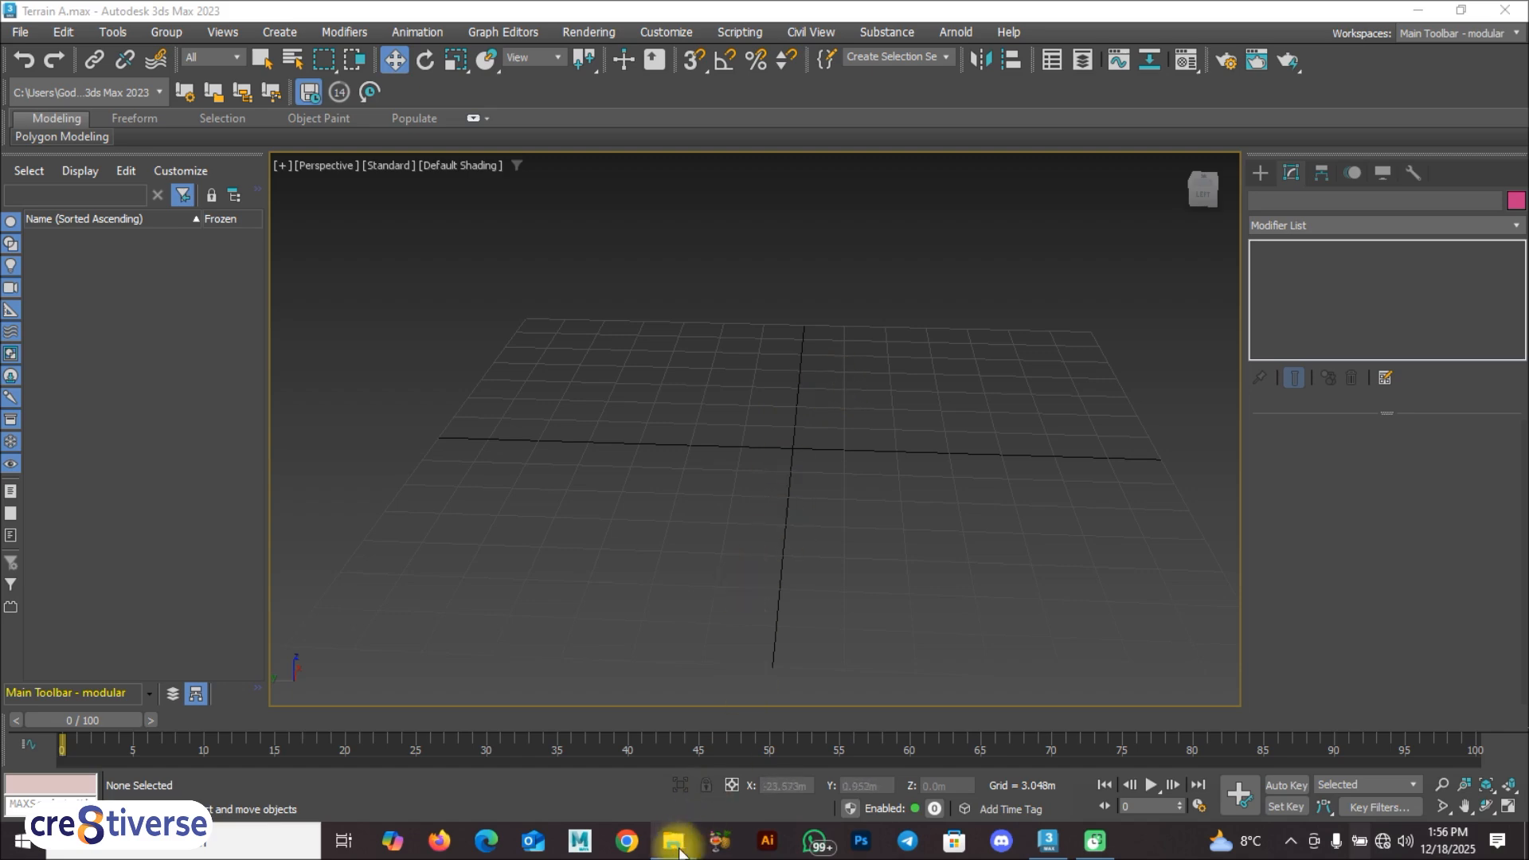
Step: Open the Height Map image from the A 3ds Max folder in File Explorer, examine its contour lines and return to 3ds Max
mouse_move(673, 840)
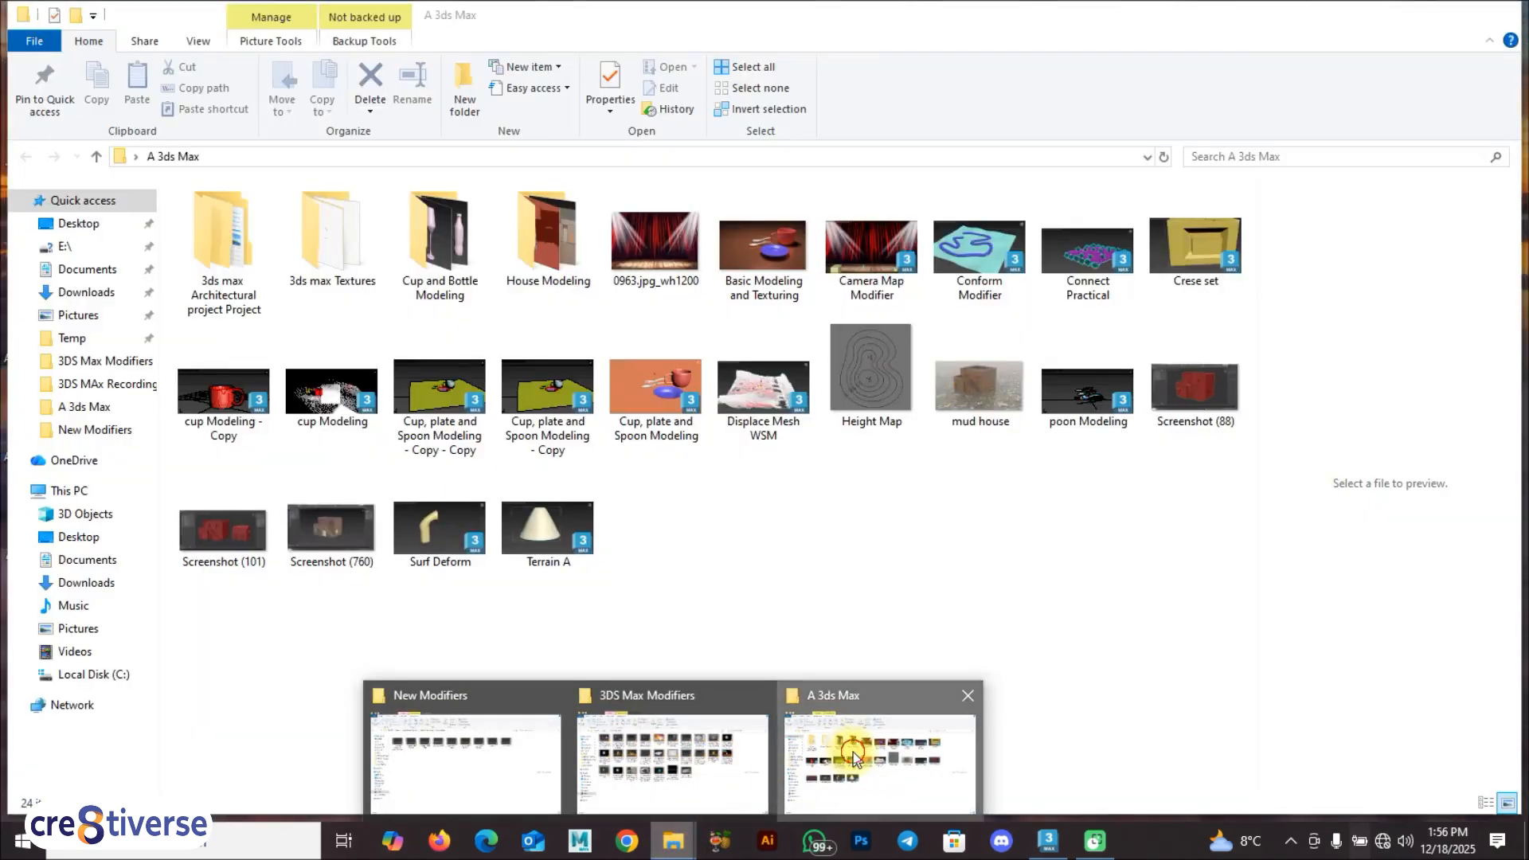
click(854, 758)
click(886, 371)
double_click(887, 357)
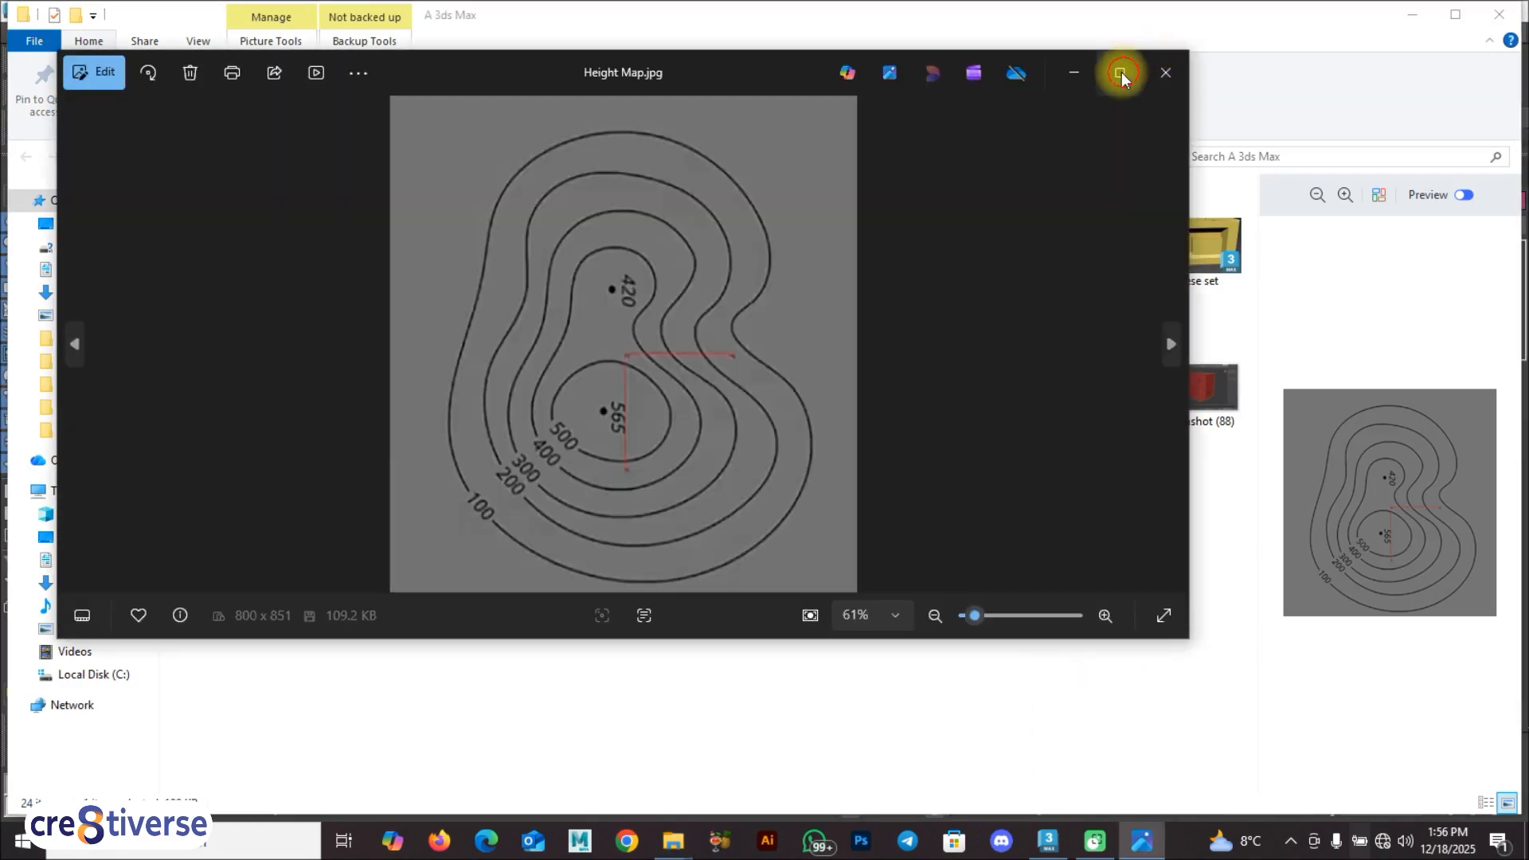
click(1121, 72)
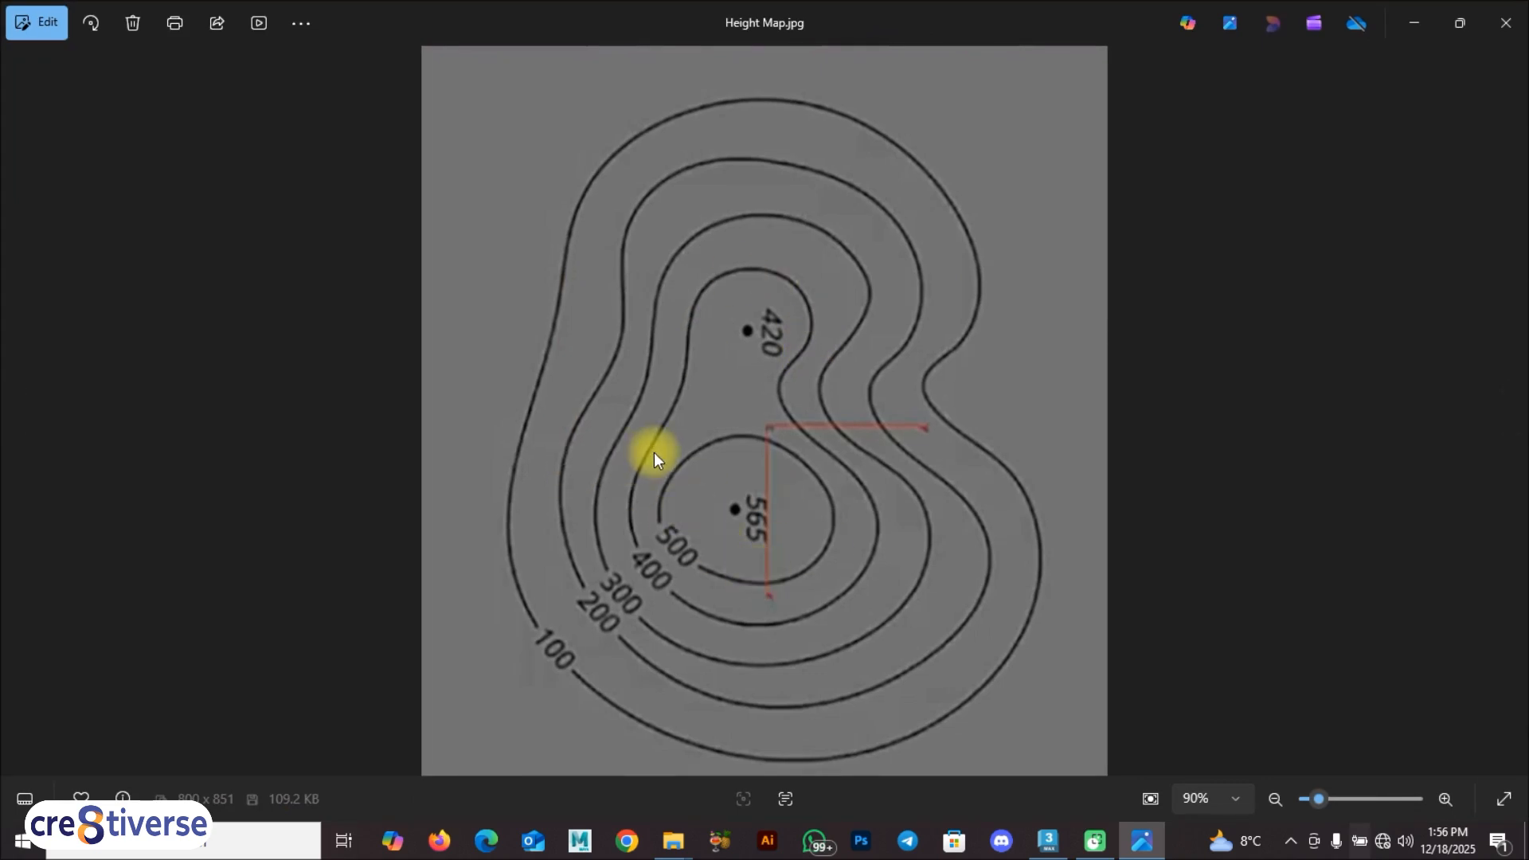
click(1048, 845)
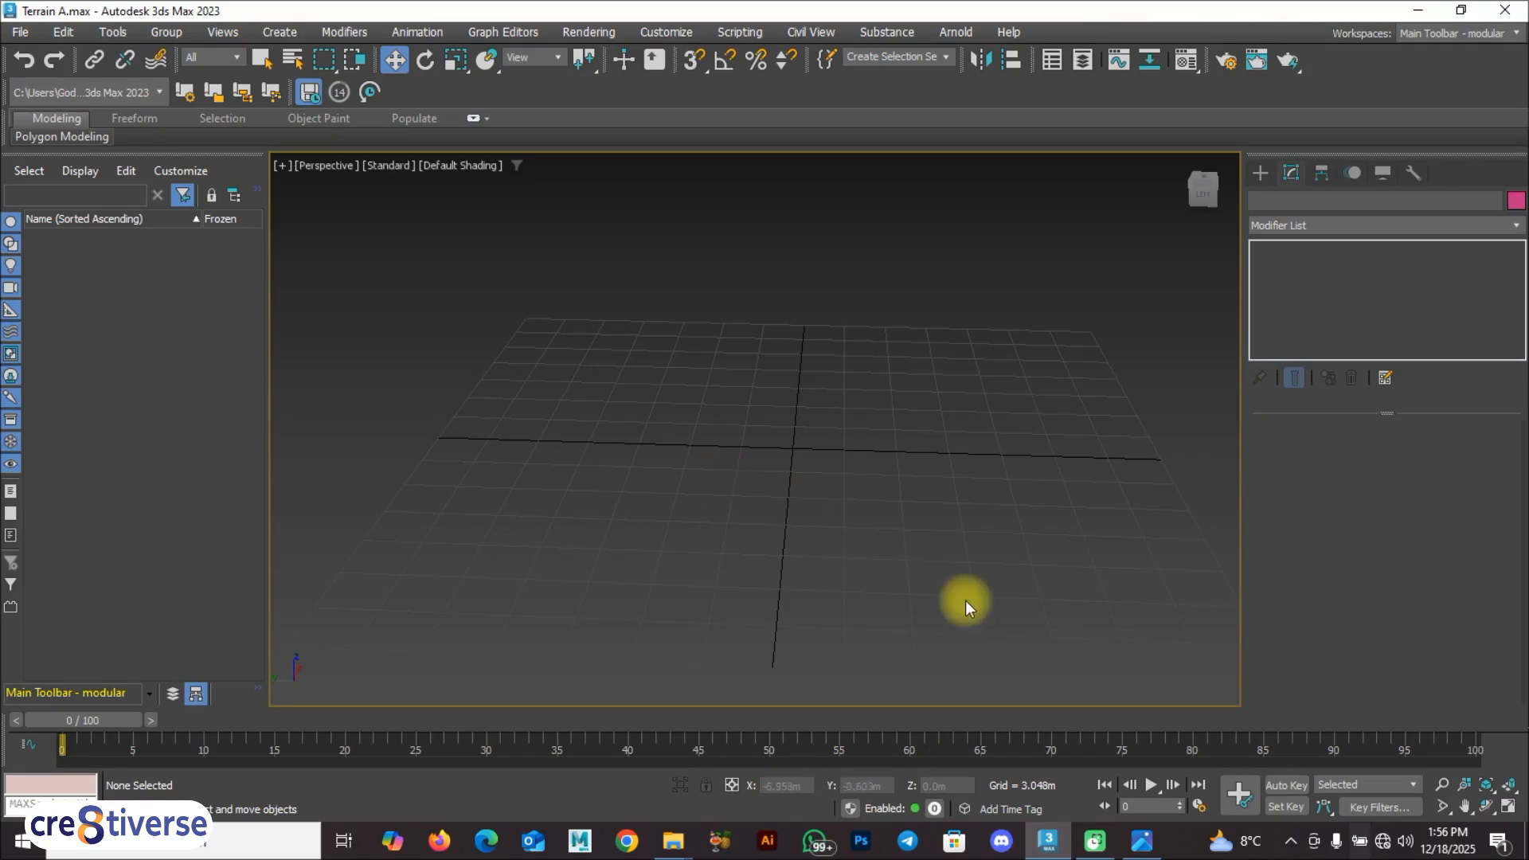
click(1141, 841)
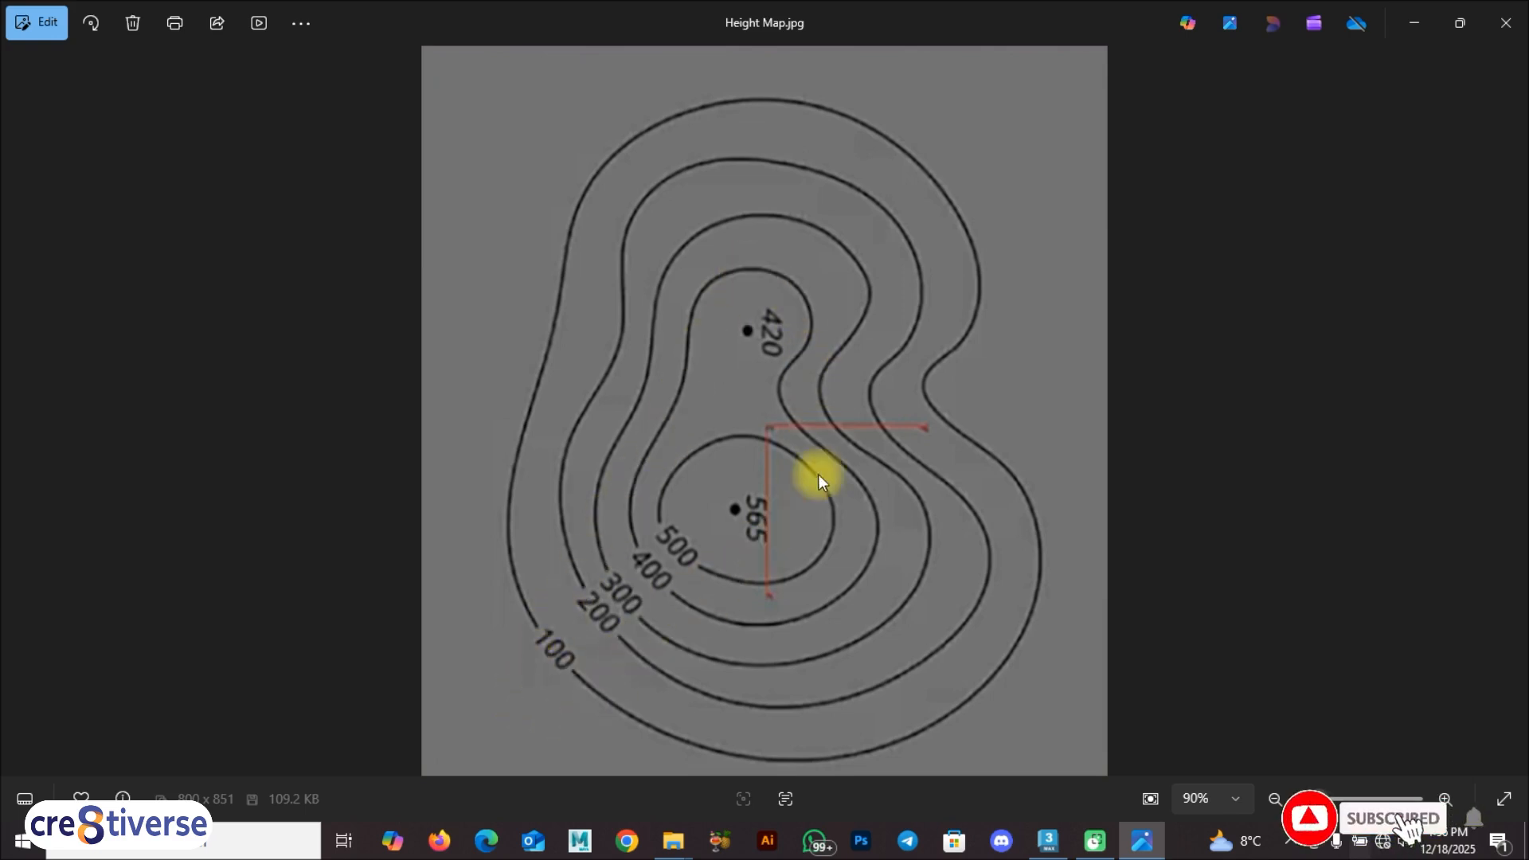
click(1043, 844)
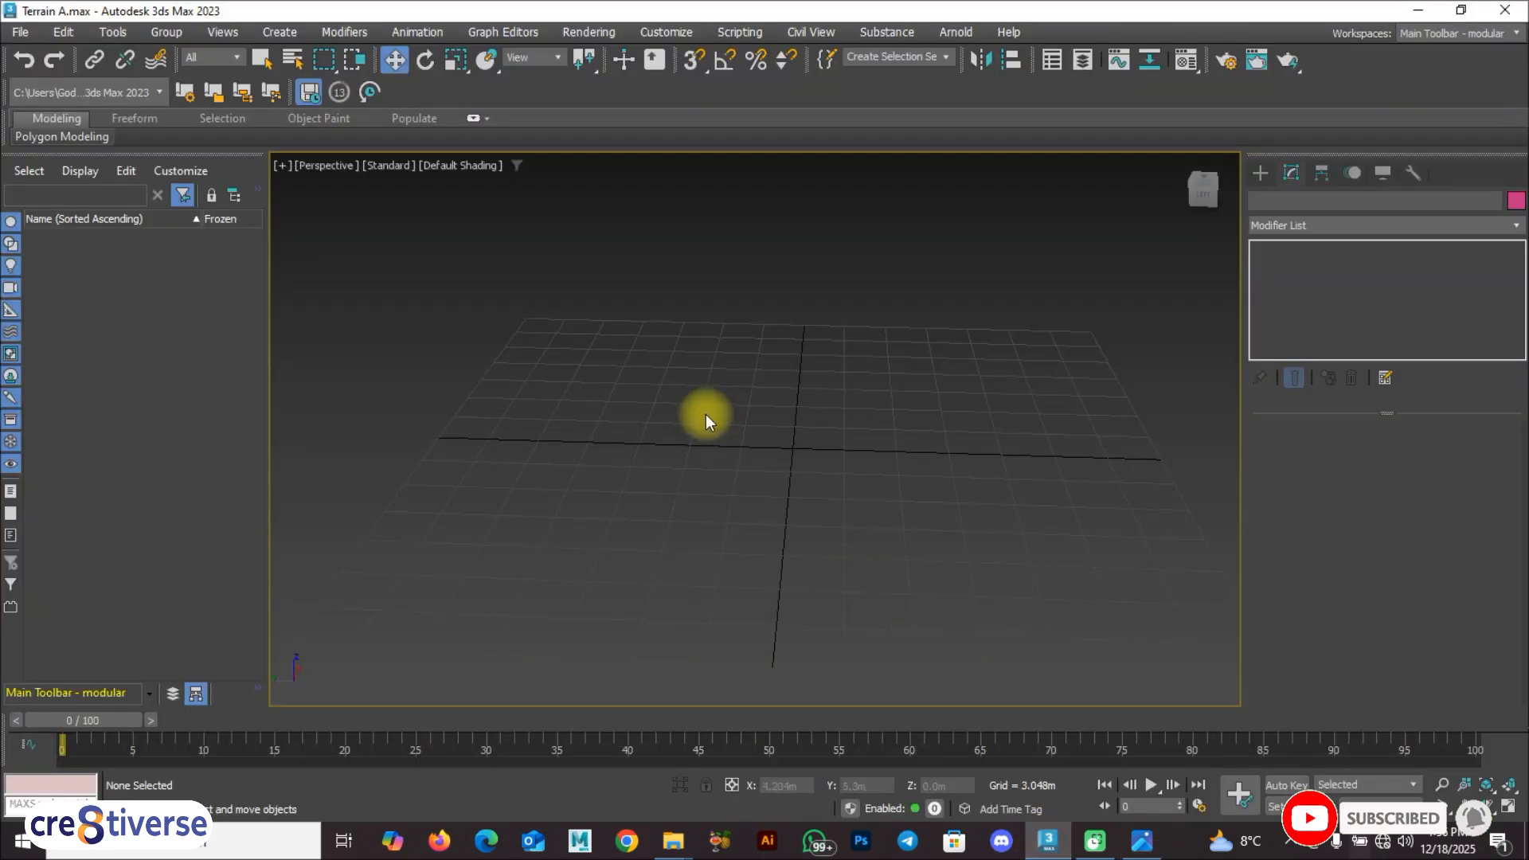
Step: Configure the scene's display unit scale to metric meters
click(647, 30)
click(699, 304)
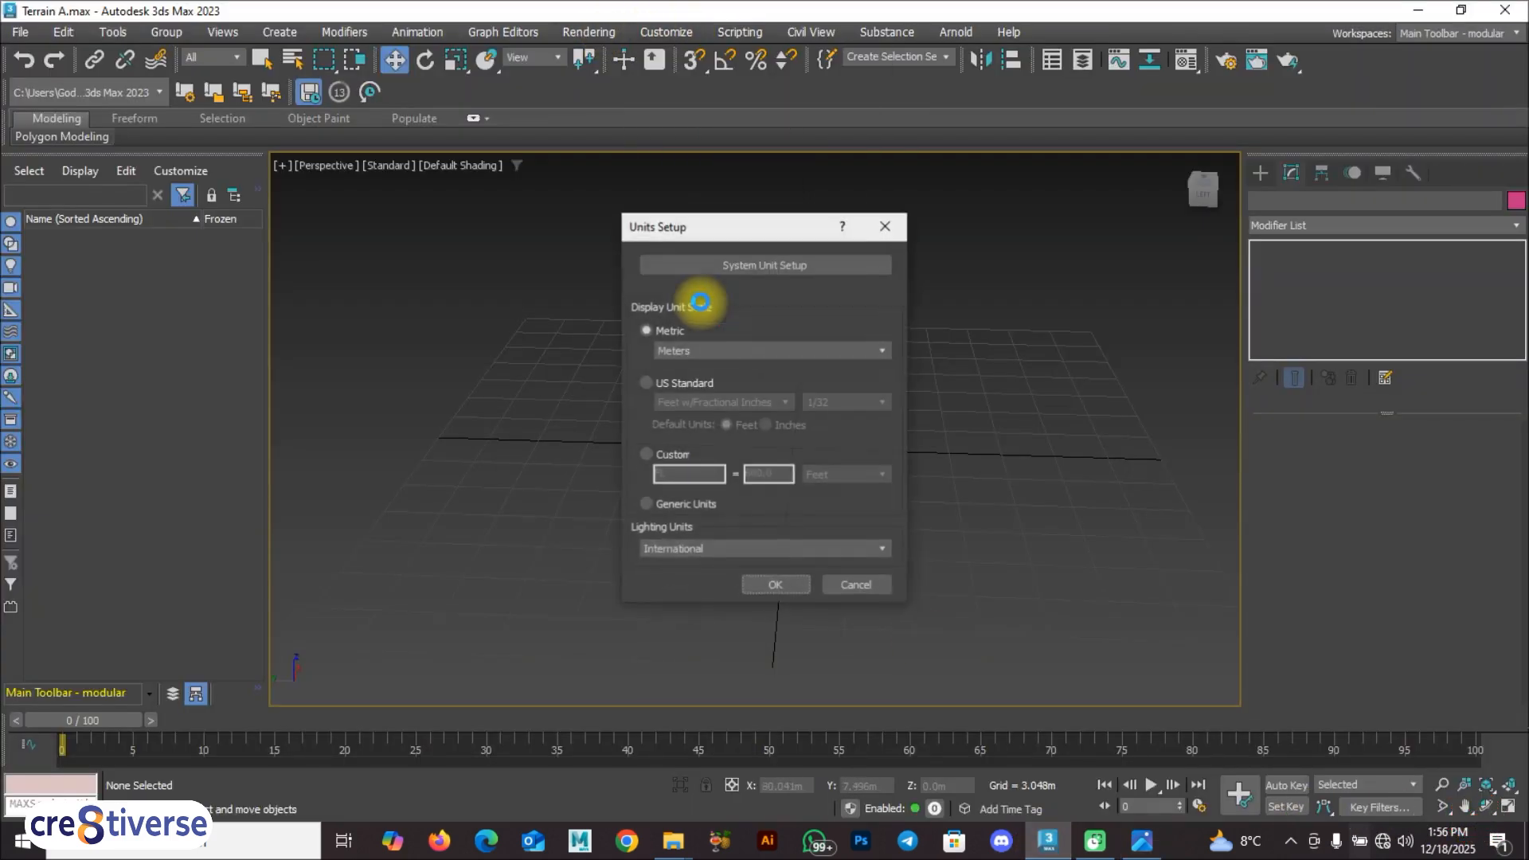
click(734, 351)
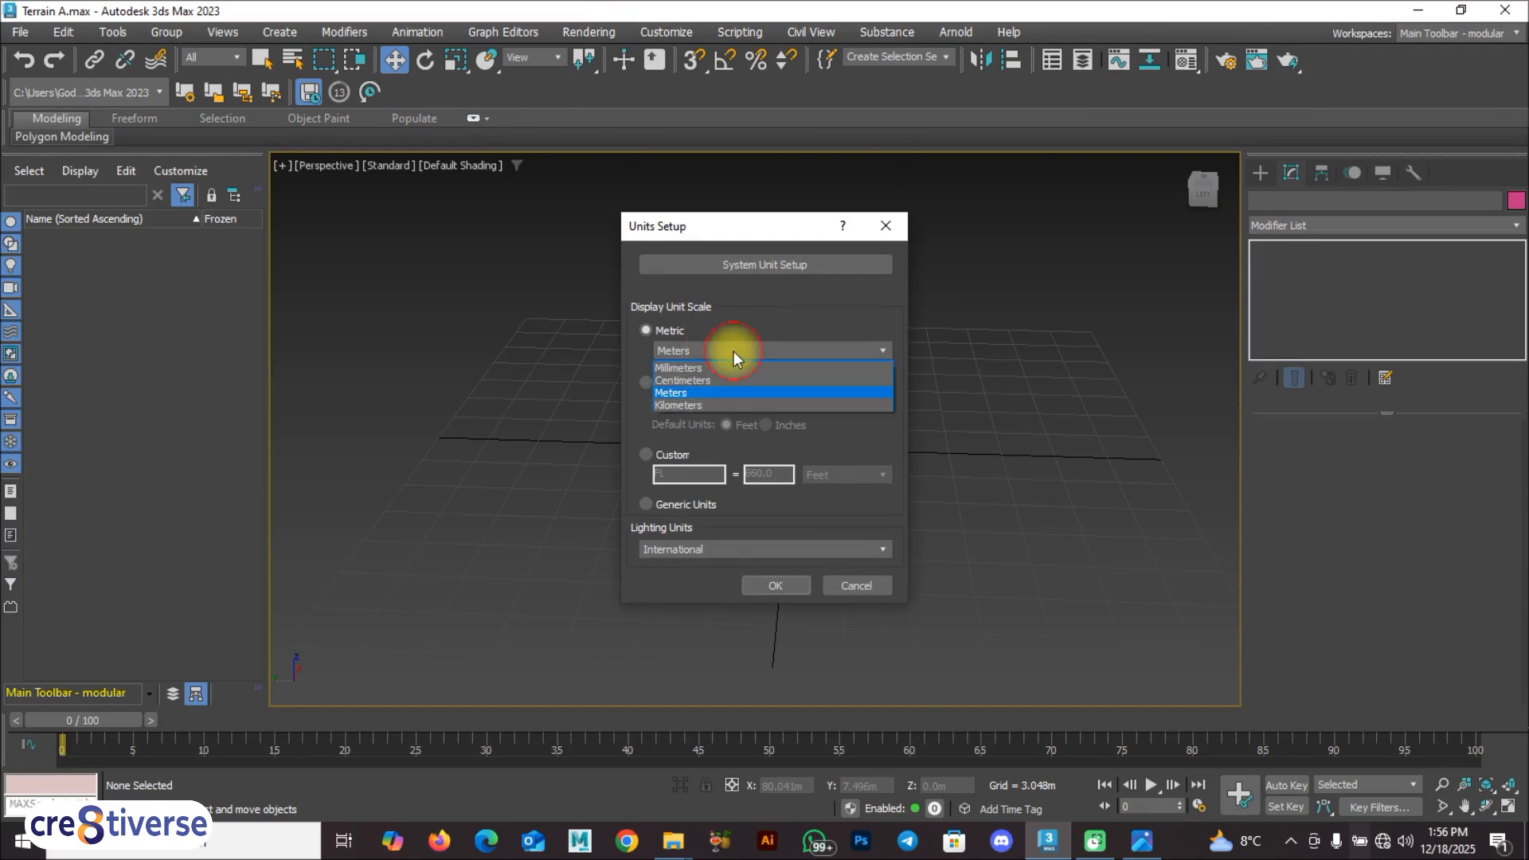
click(706, 393)
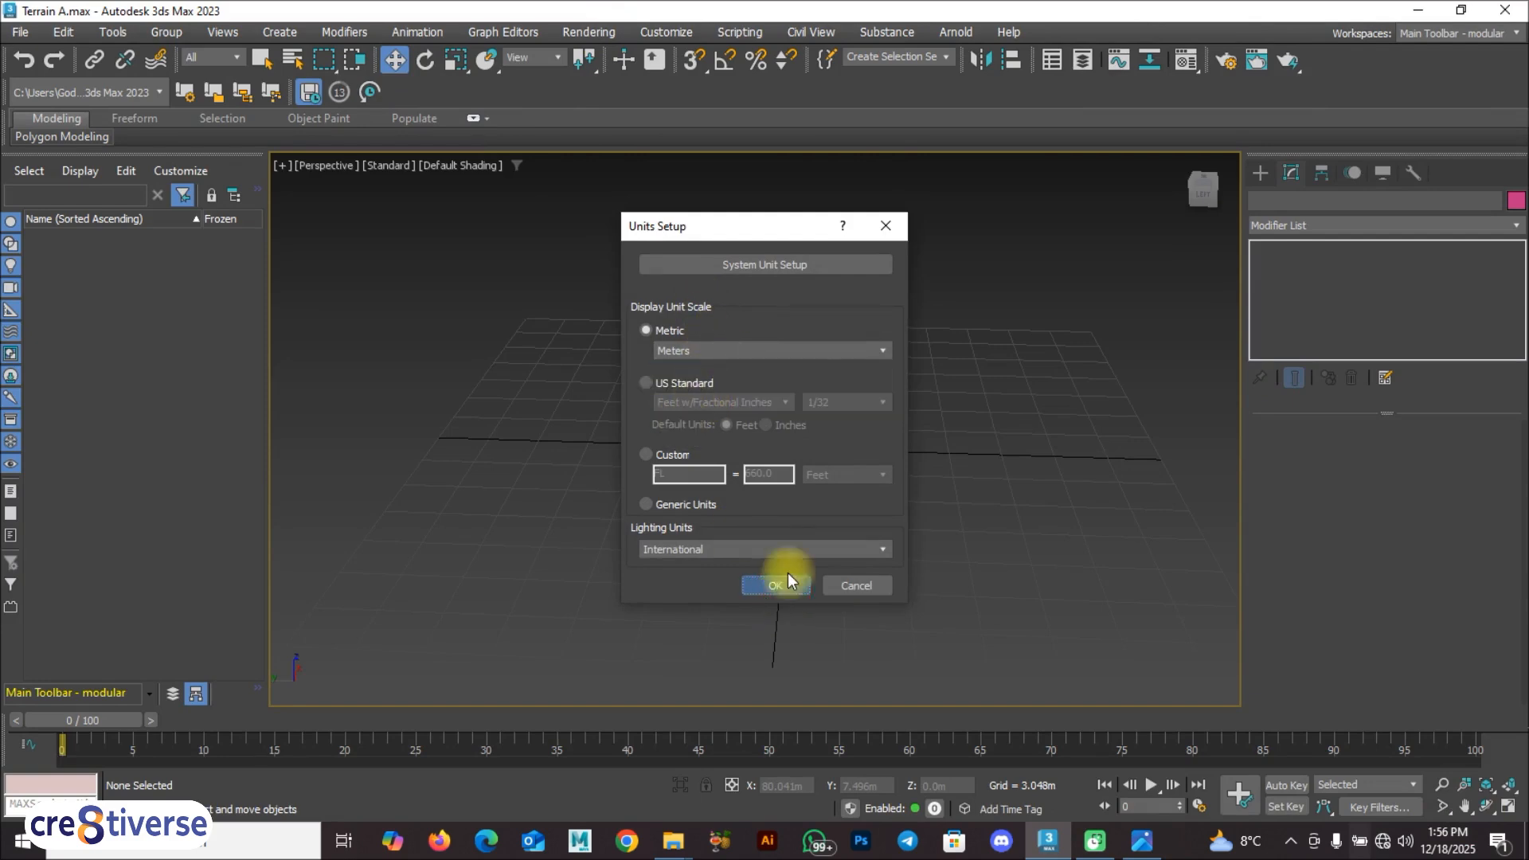
click(783, 590)
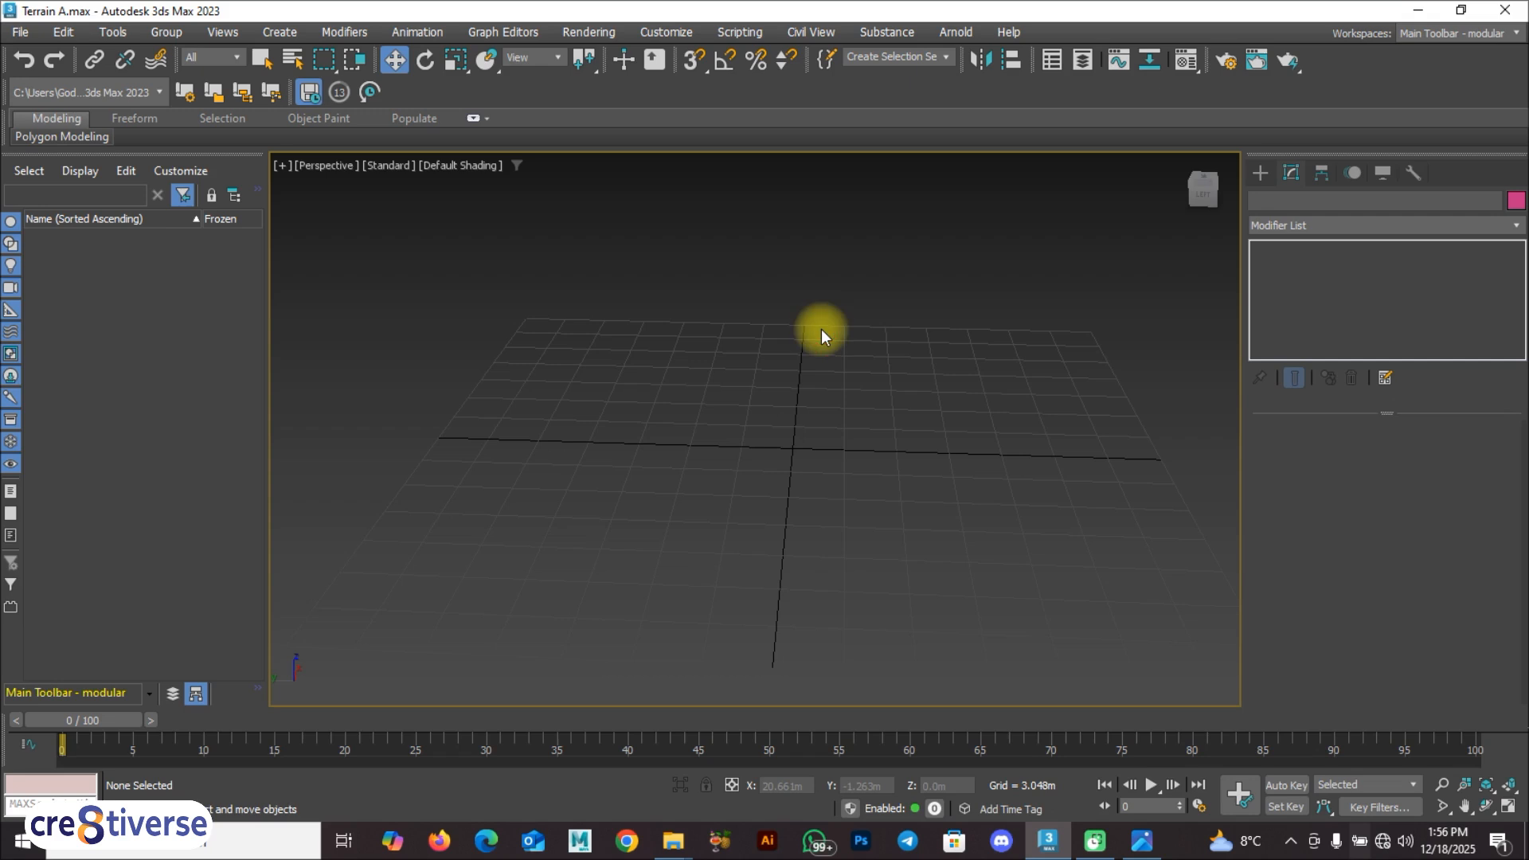
key(F9)
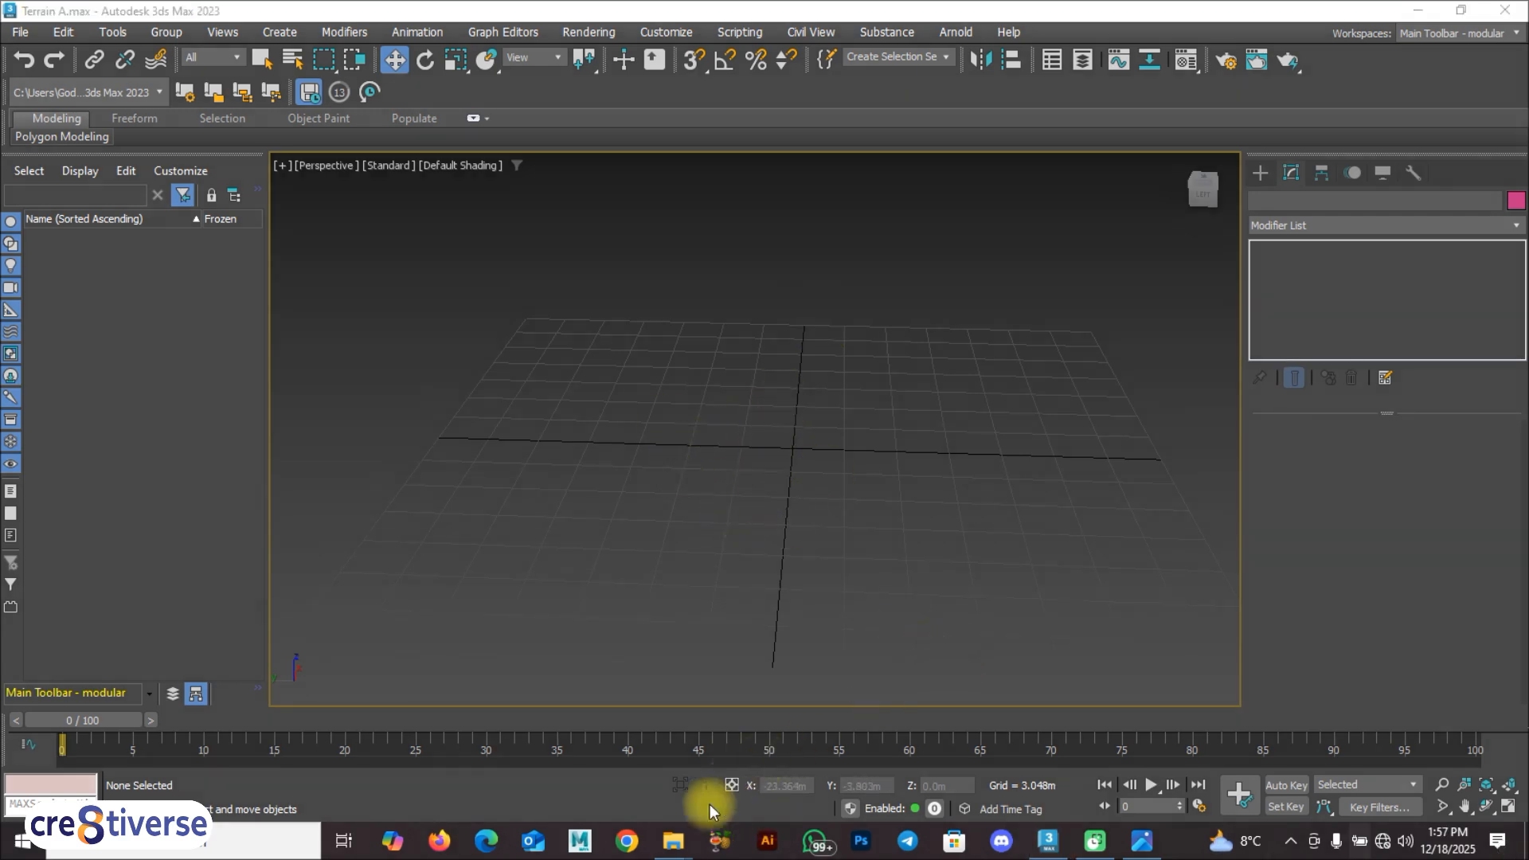
Step: Look up the Height Map image's pixel dimensions in its file properties in File Explorer, and return to 3ds Max
mouse_move(673, 840)
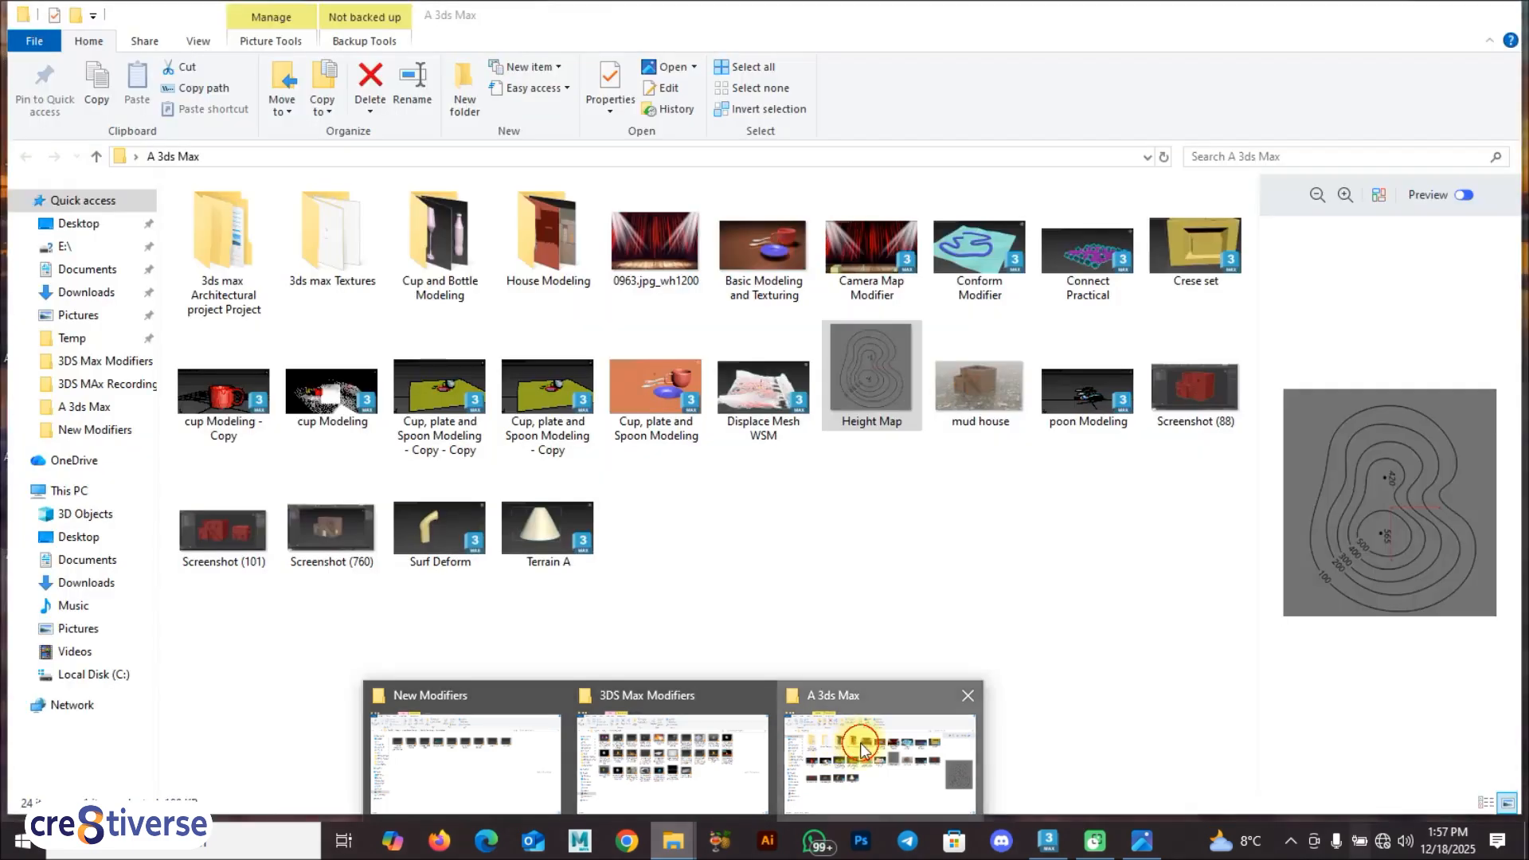
click(858, 744)
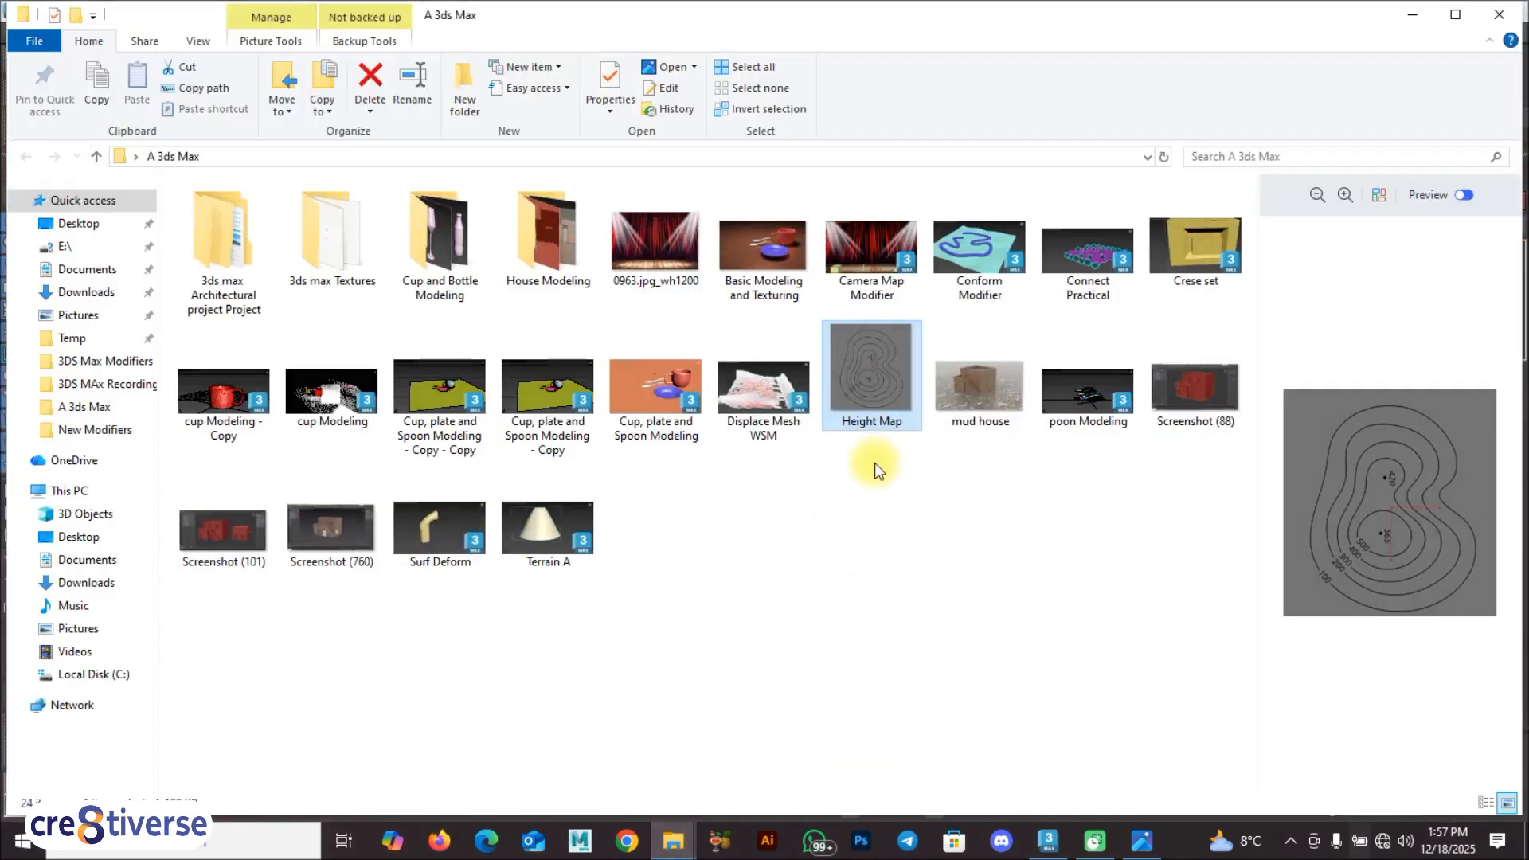
right_click(869, 367)
click(948, 806)
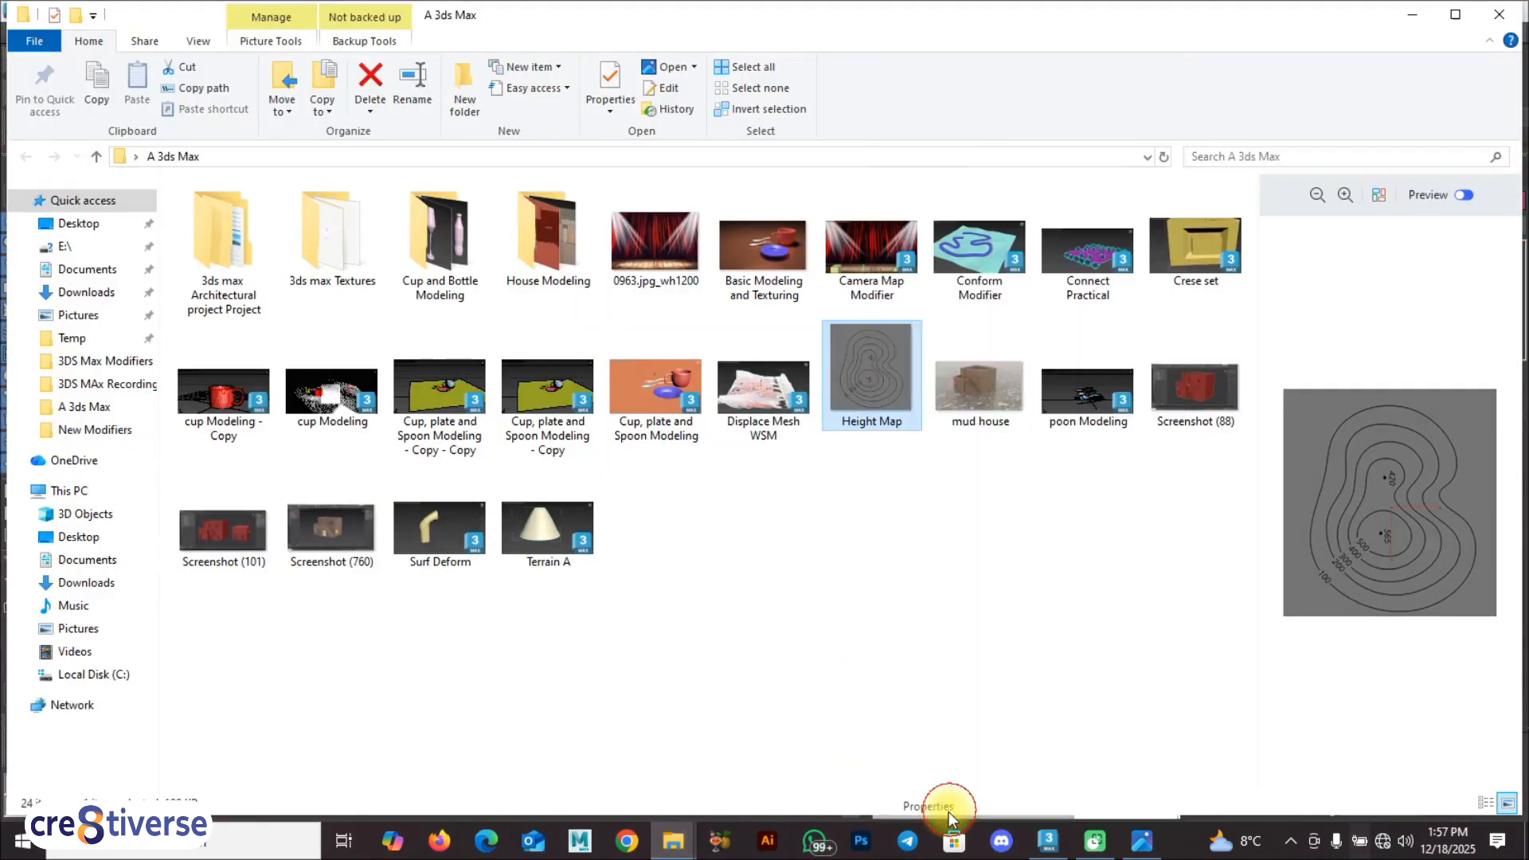
click(999, 371)
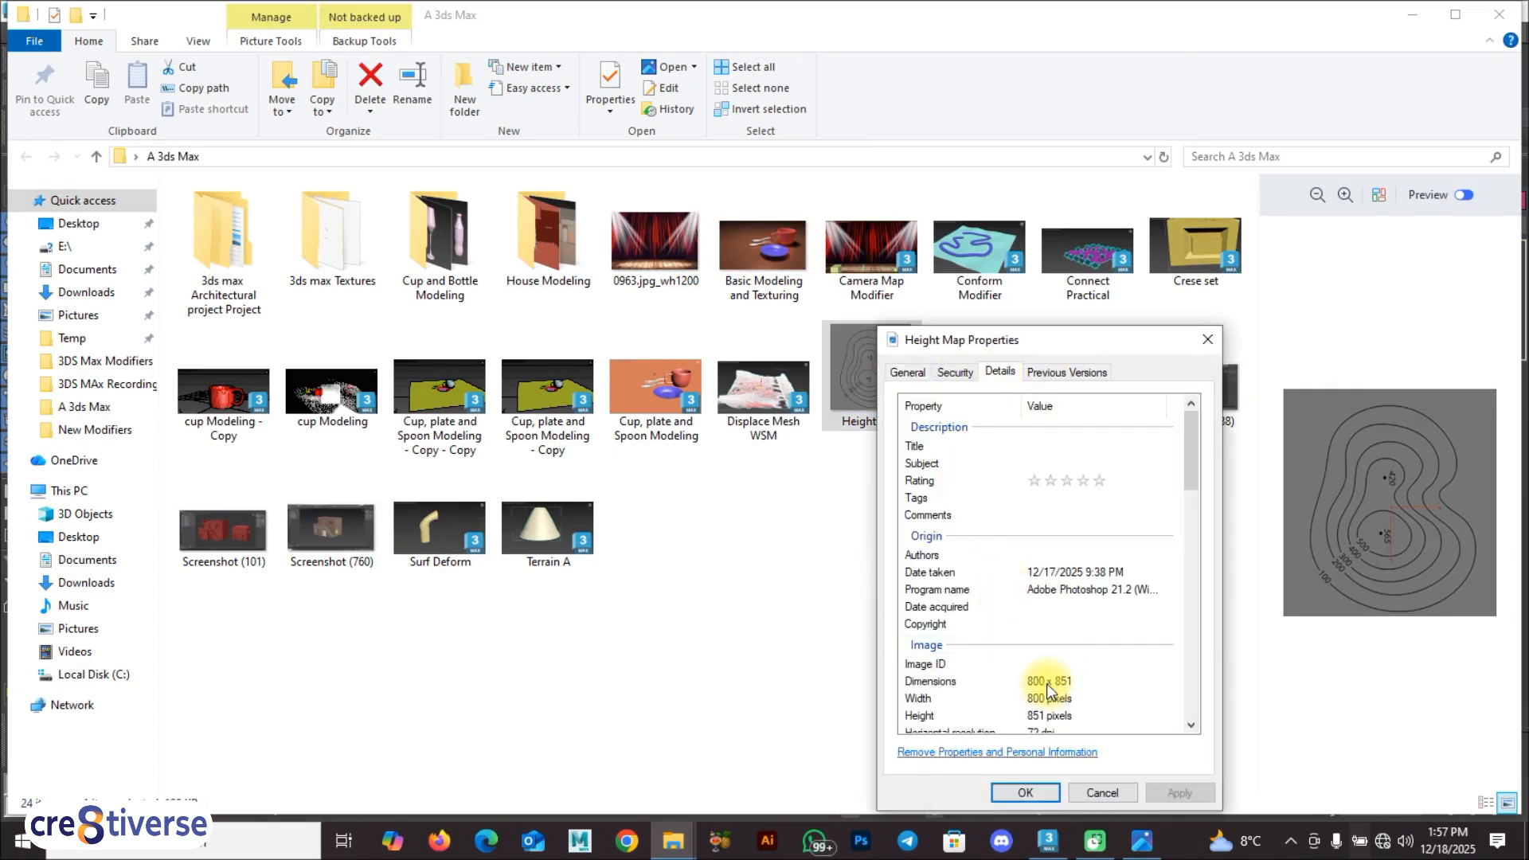
click(629, 606)
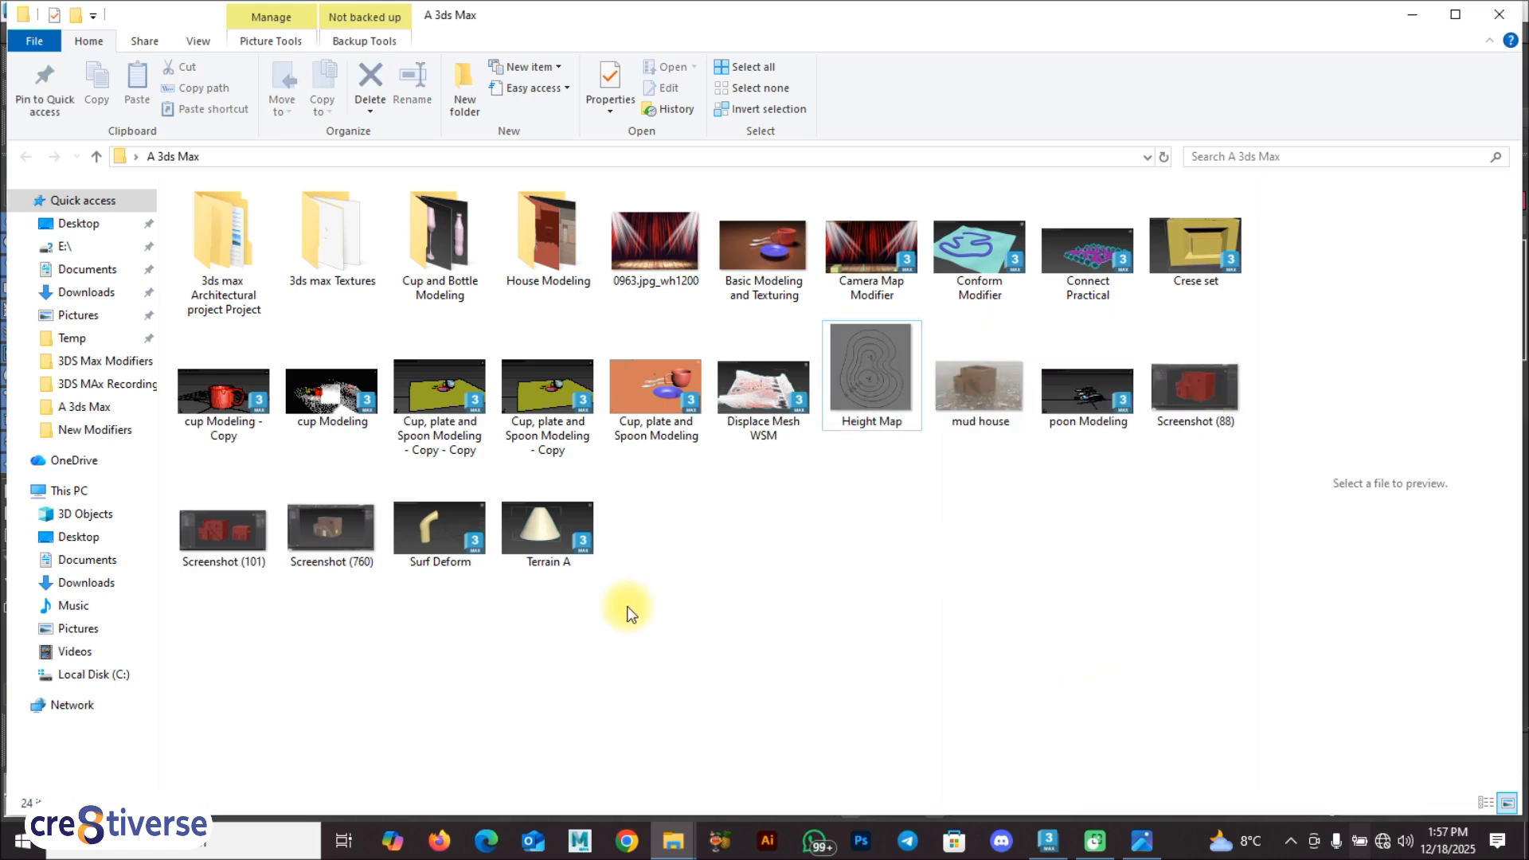
click(1048, 840)
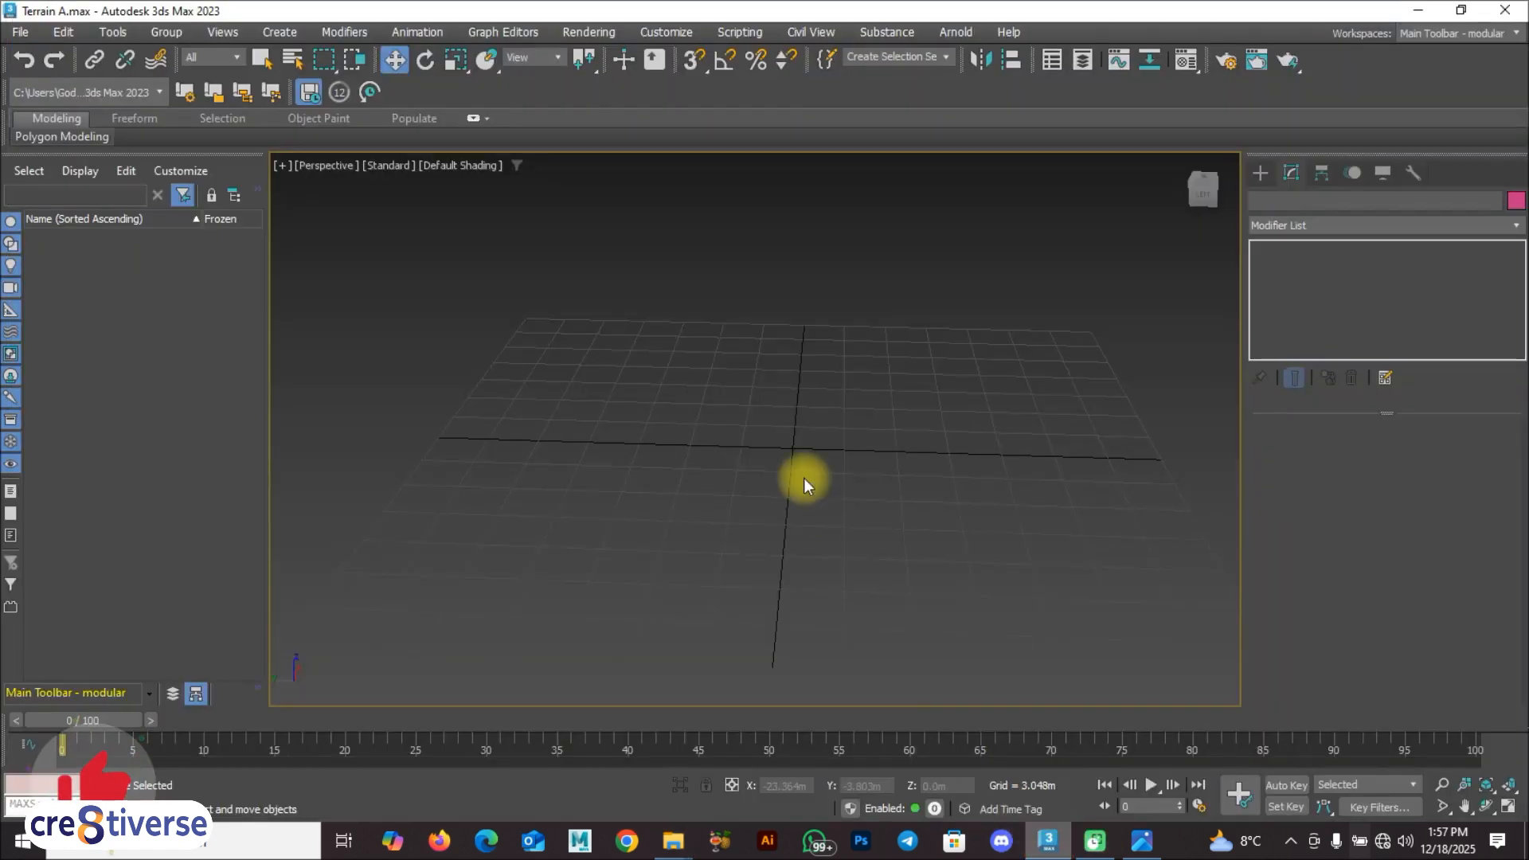
Step: Create a standard primitive plane of about 48.2 m by 46.8 m across the grid in the perspective view
click(1261, 173)
click(1277, 229)
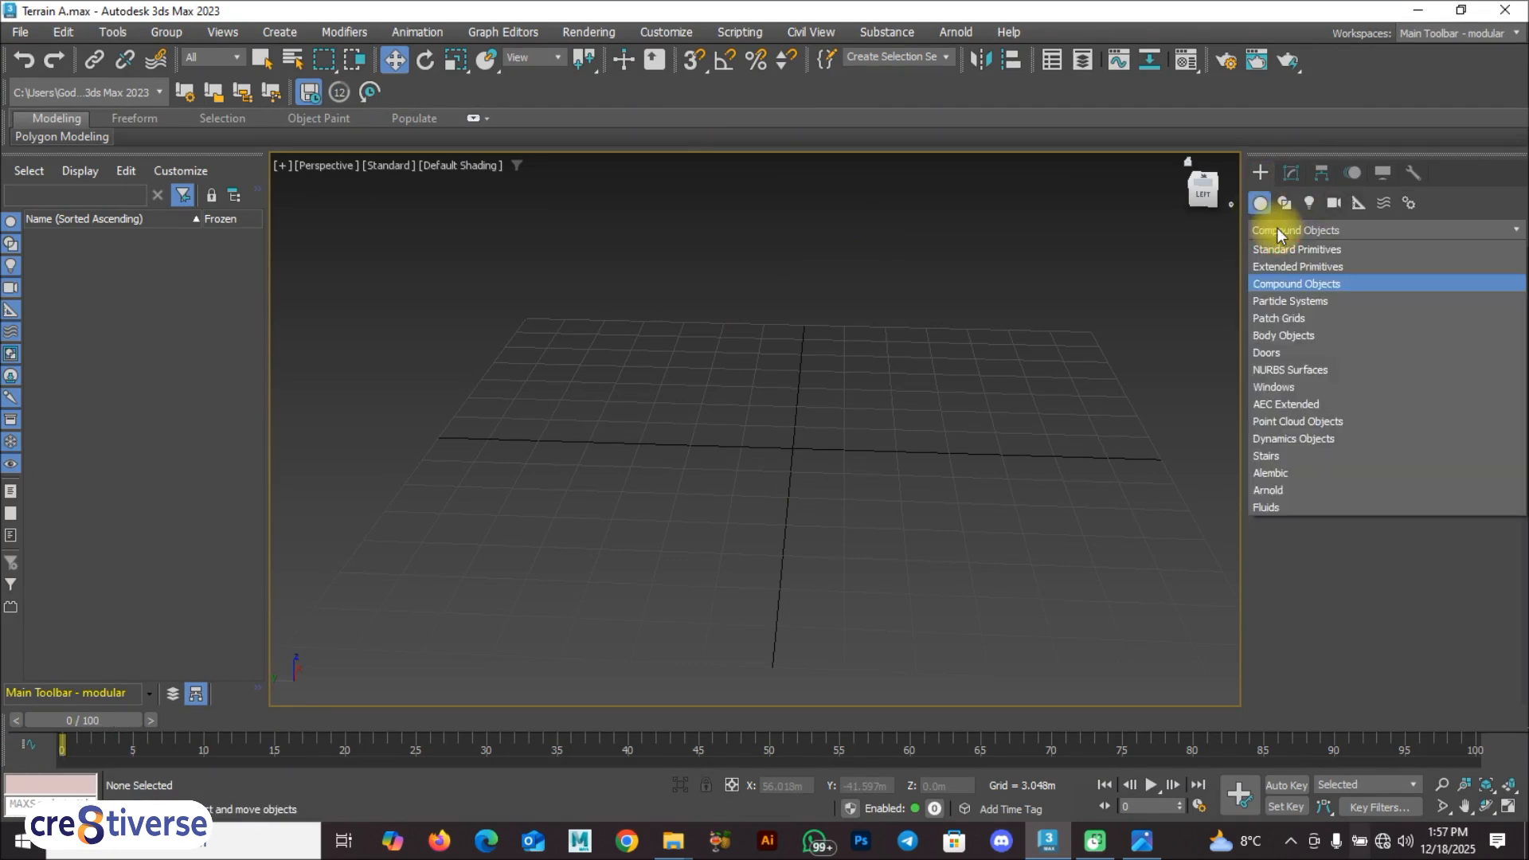
click(1282, 249)
click(1460, 397)
drag(502, 304, 1358, 699)
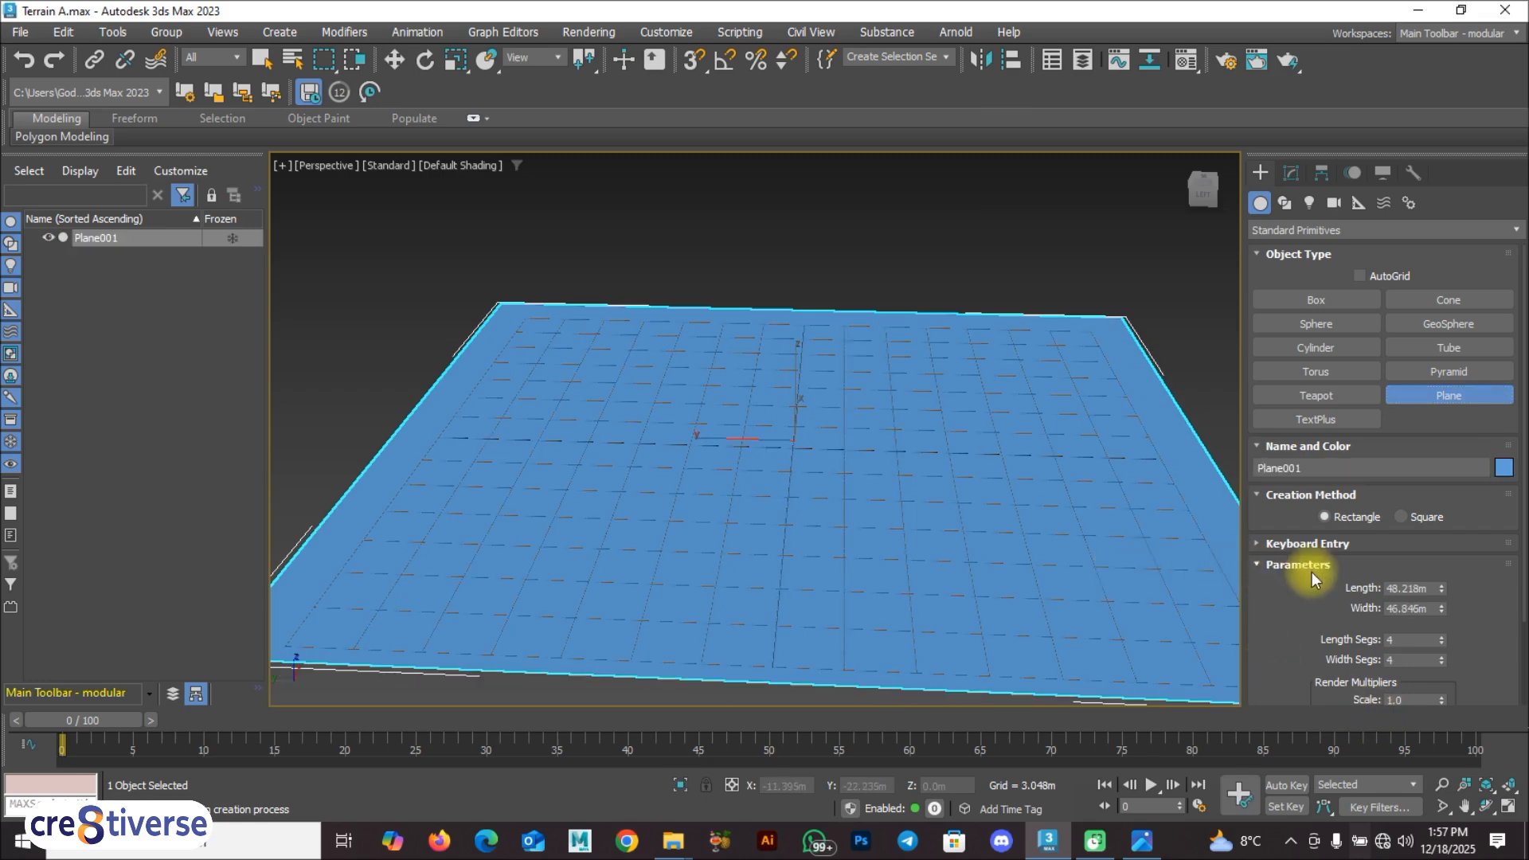
Step: Set the plane's length and width to 900 m each
click(1436, 587)
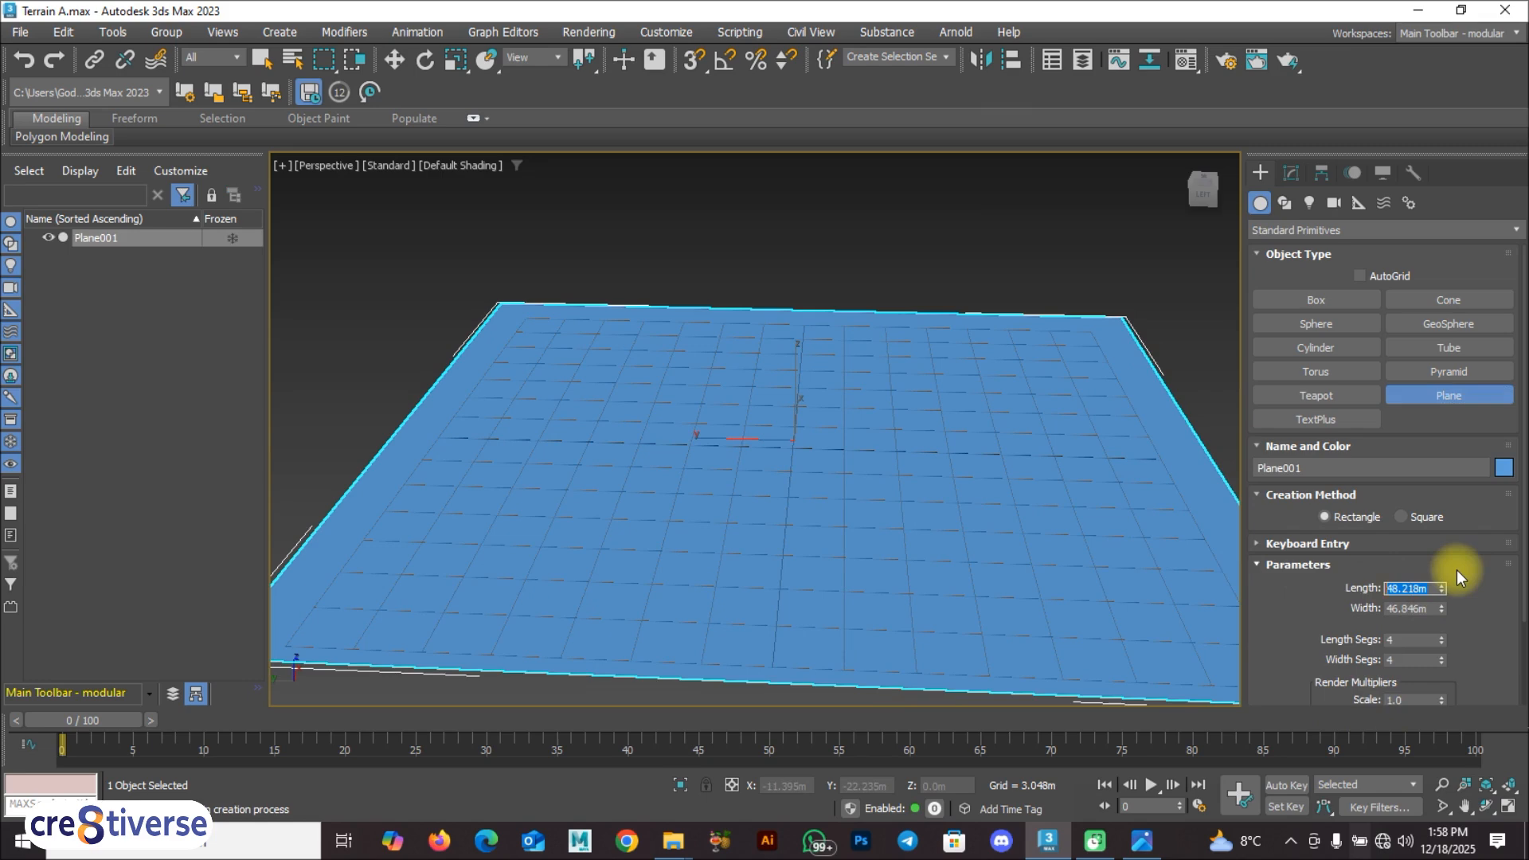
text(900)
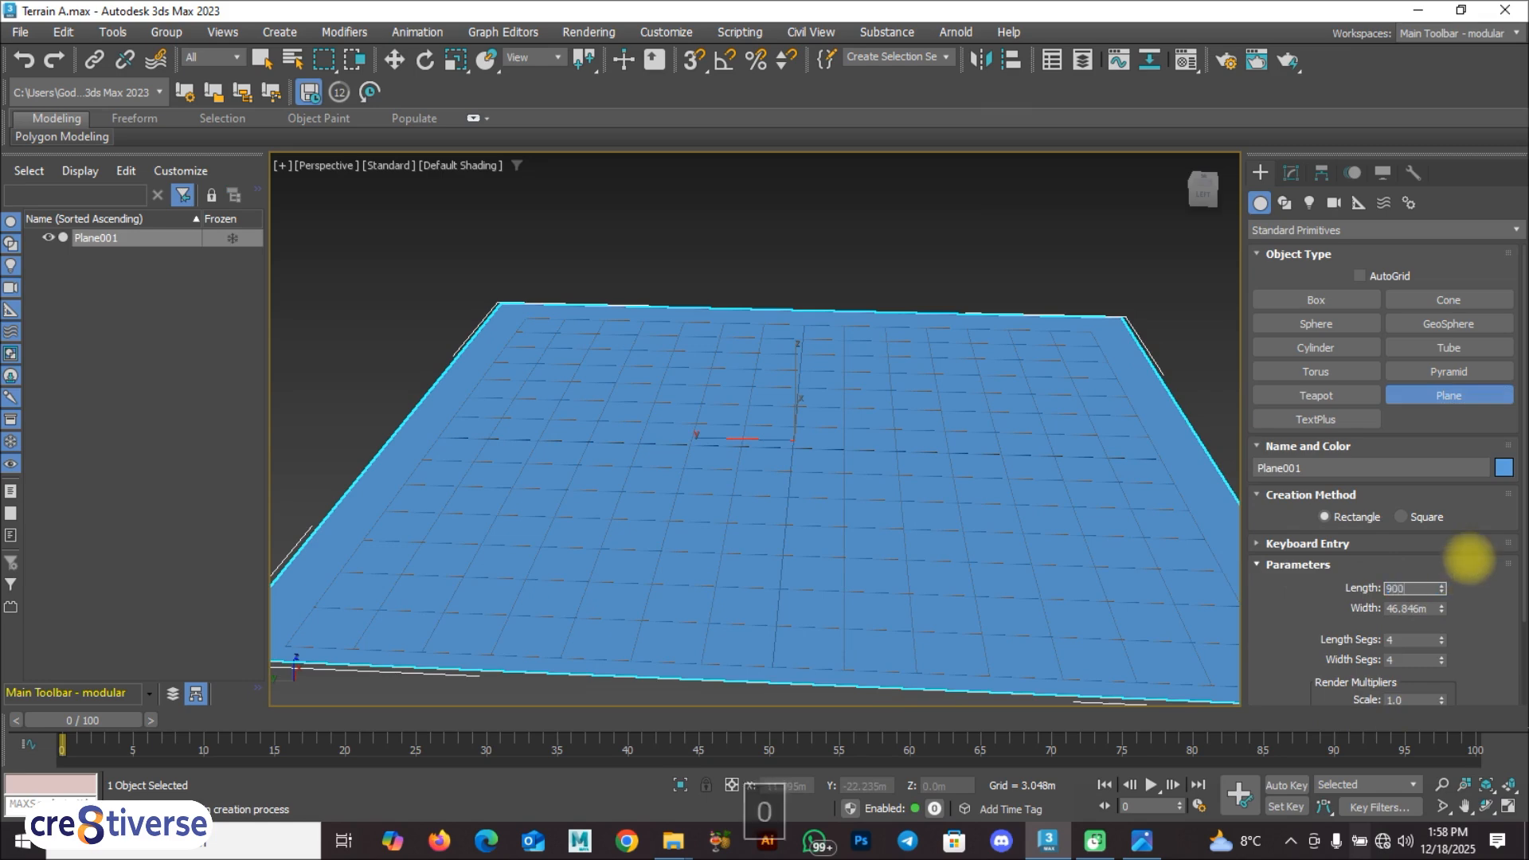
click(1433, 610)
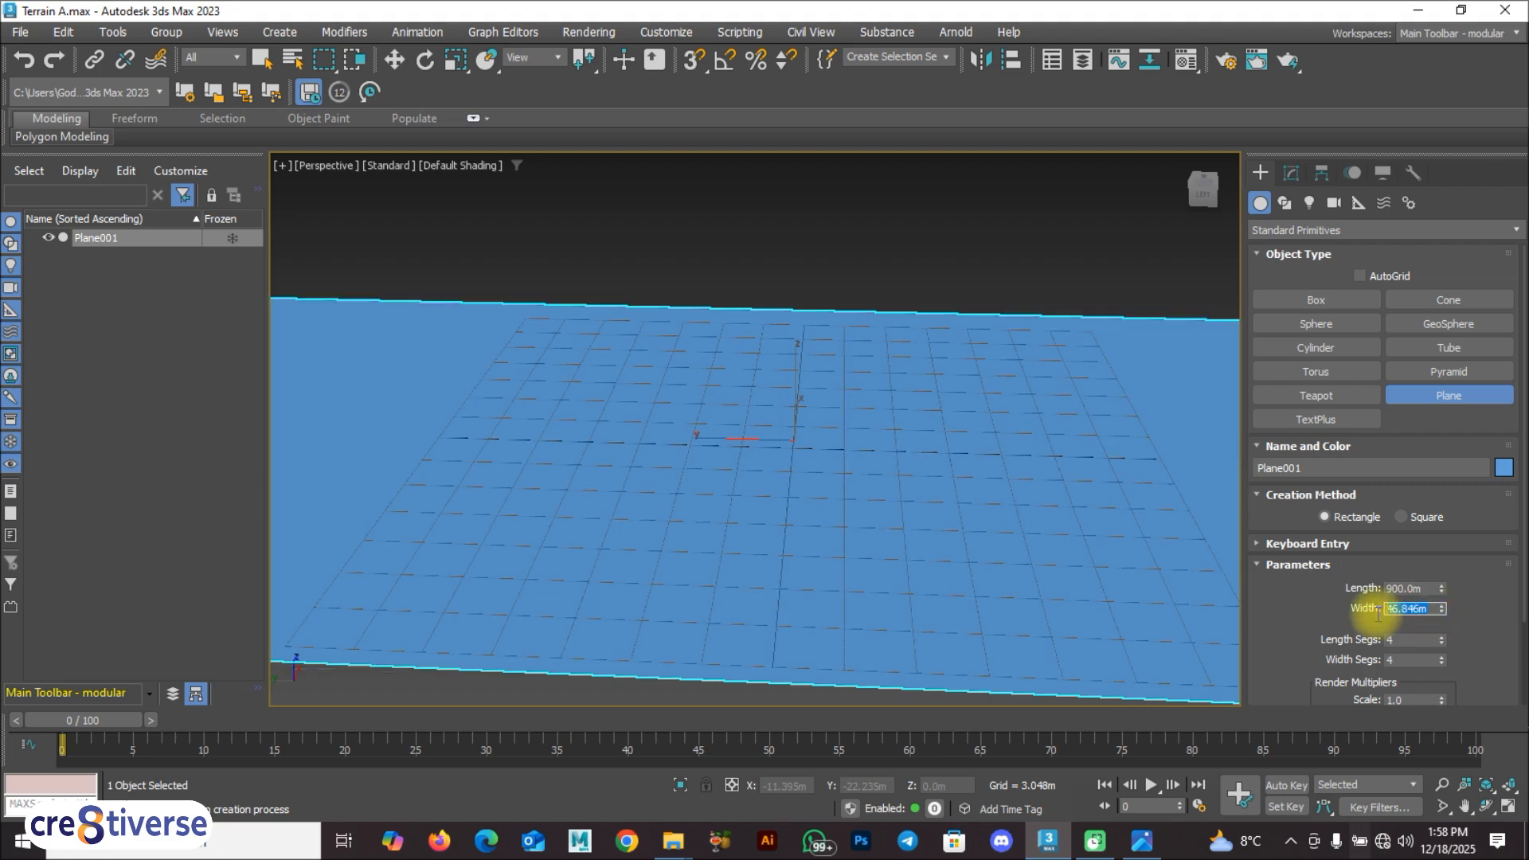
text(900)
key(Return)
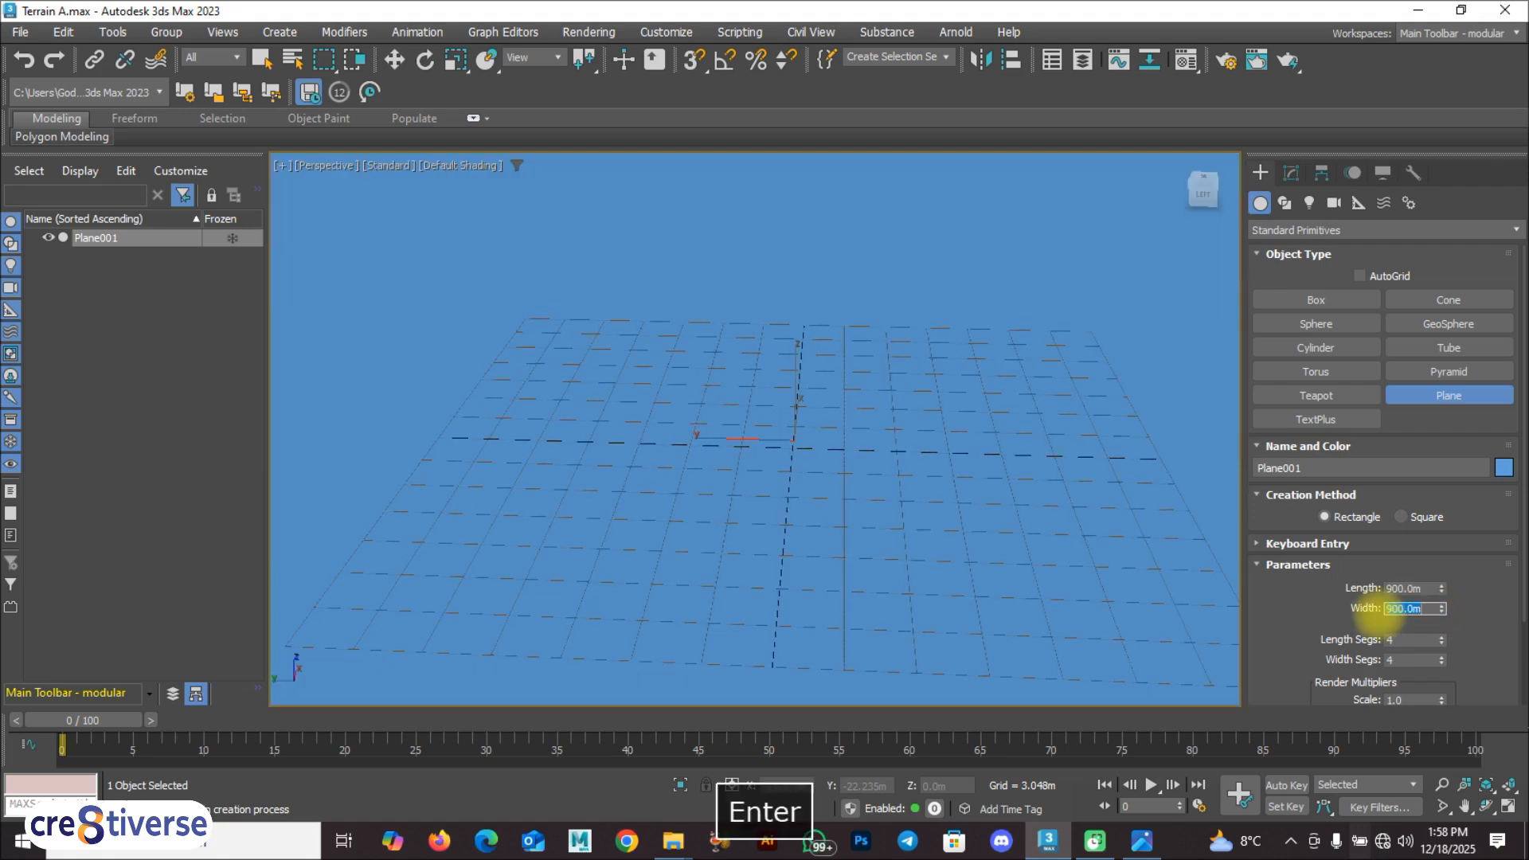
scroll(867, 480, down, 10)
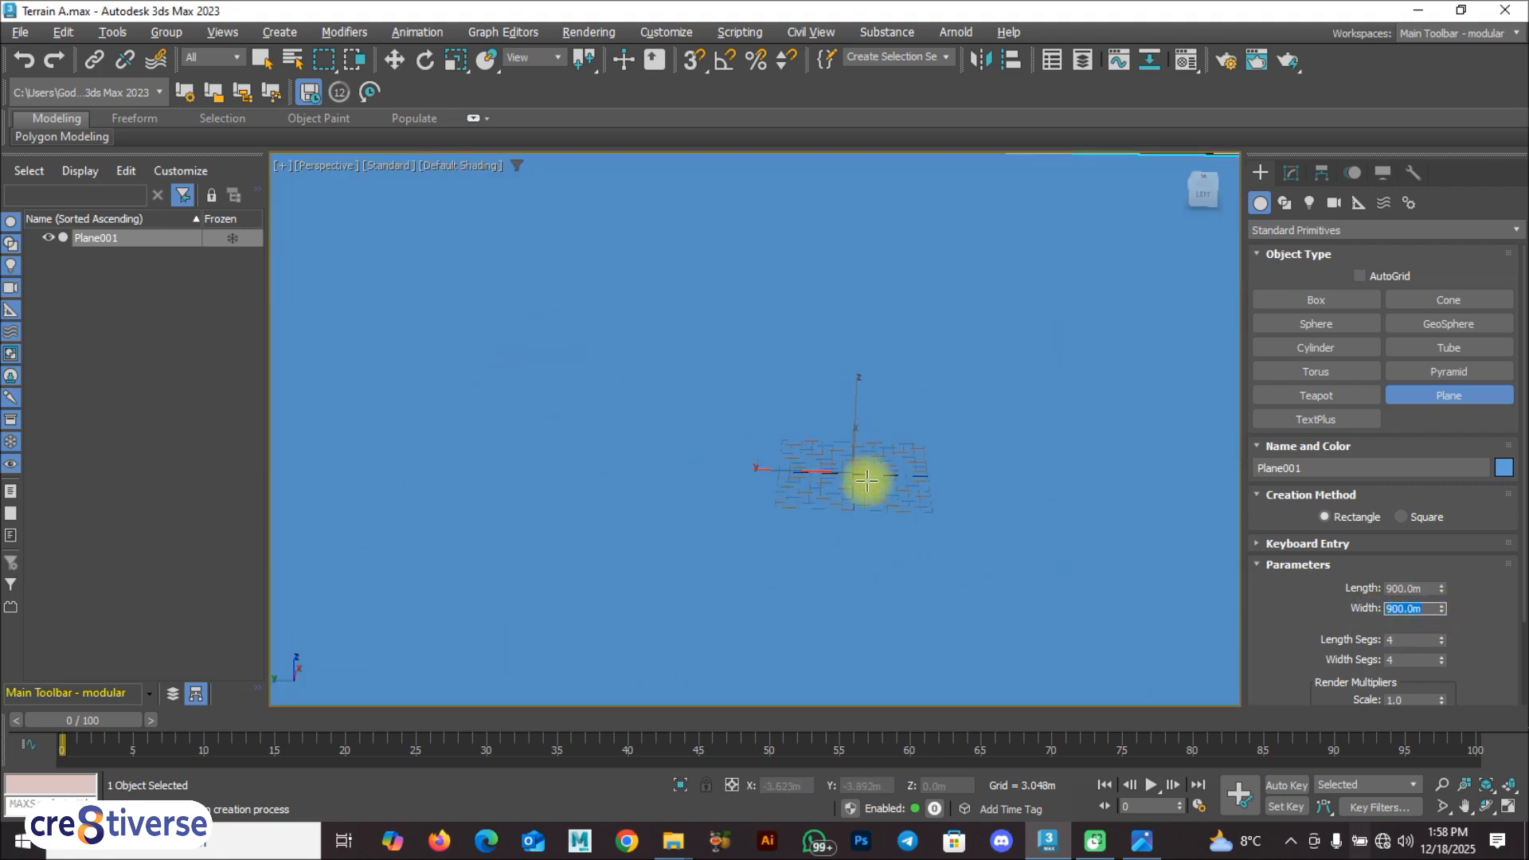
scroll(881, 556, down, 6)
scroll(887, 552, up, 6)
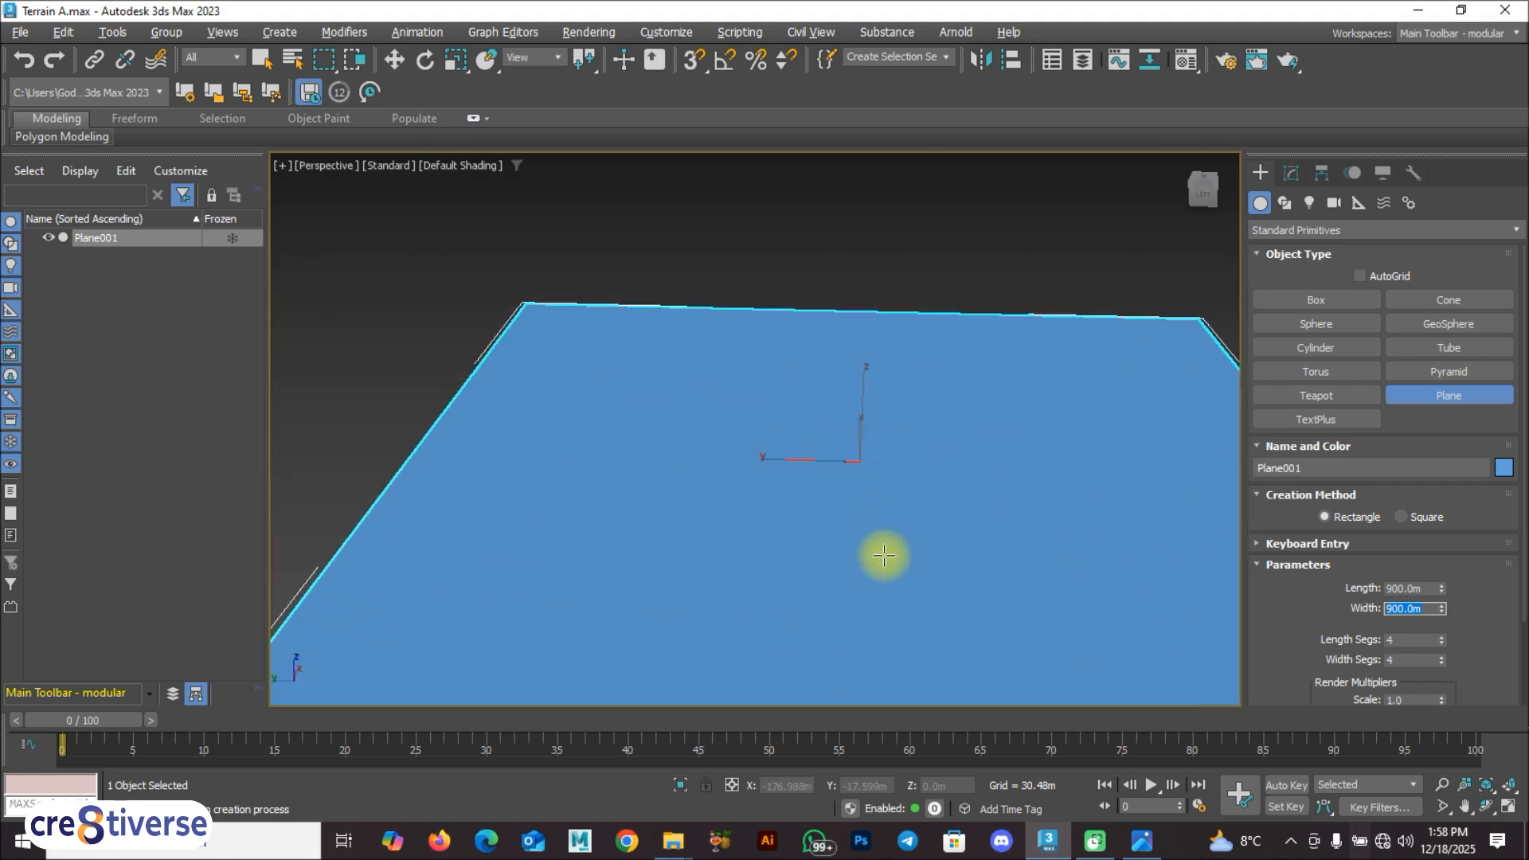
text(w)
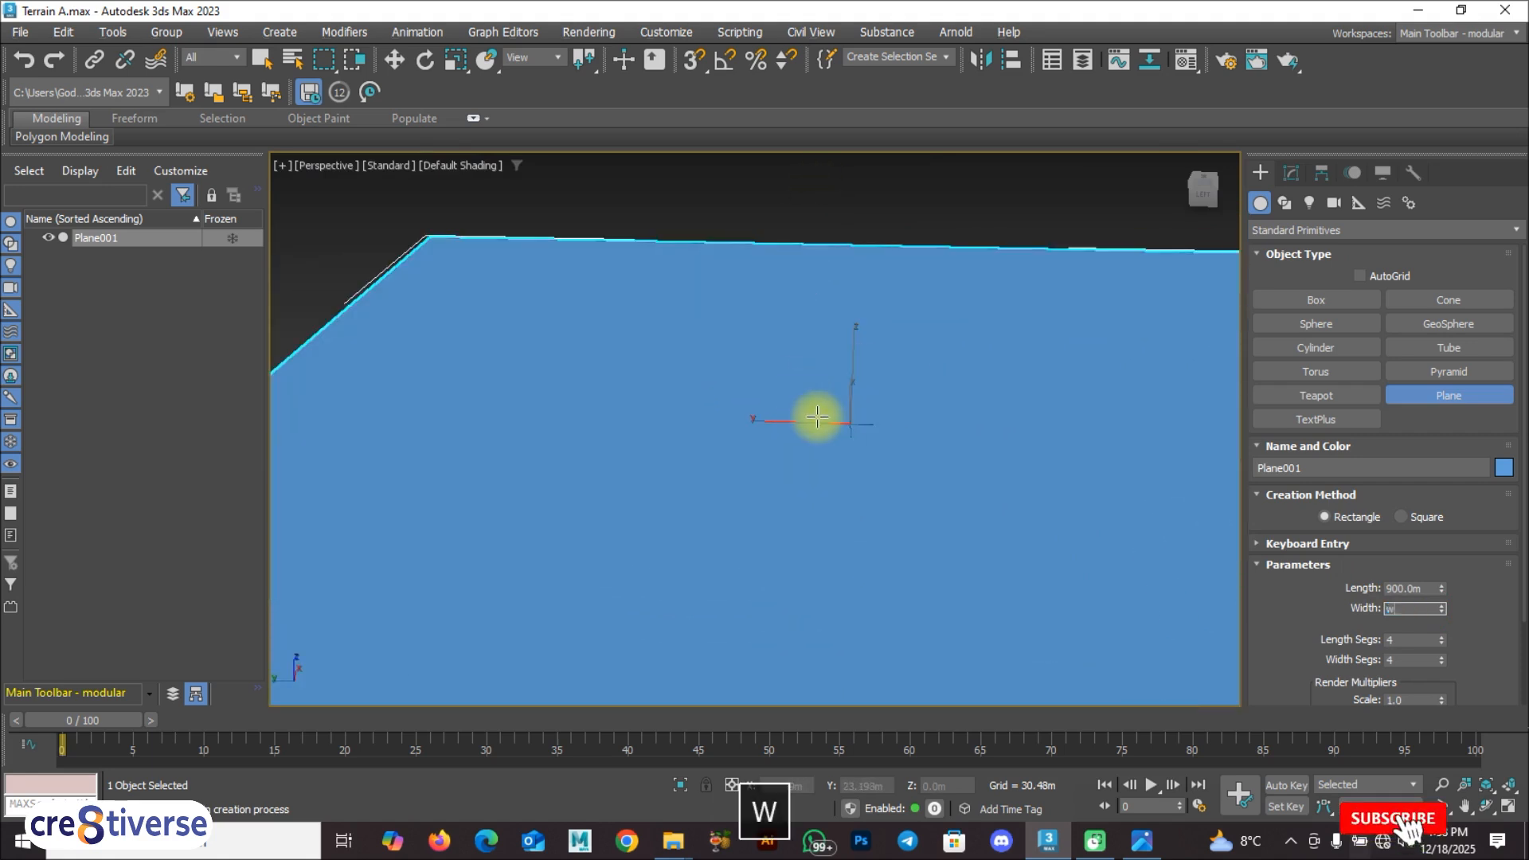
text(w)
click(853, 434)
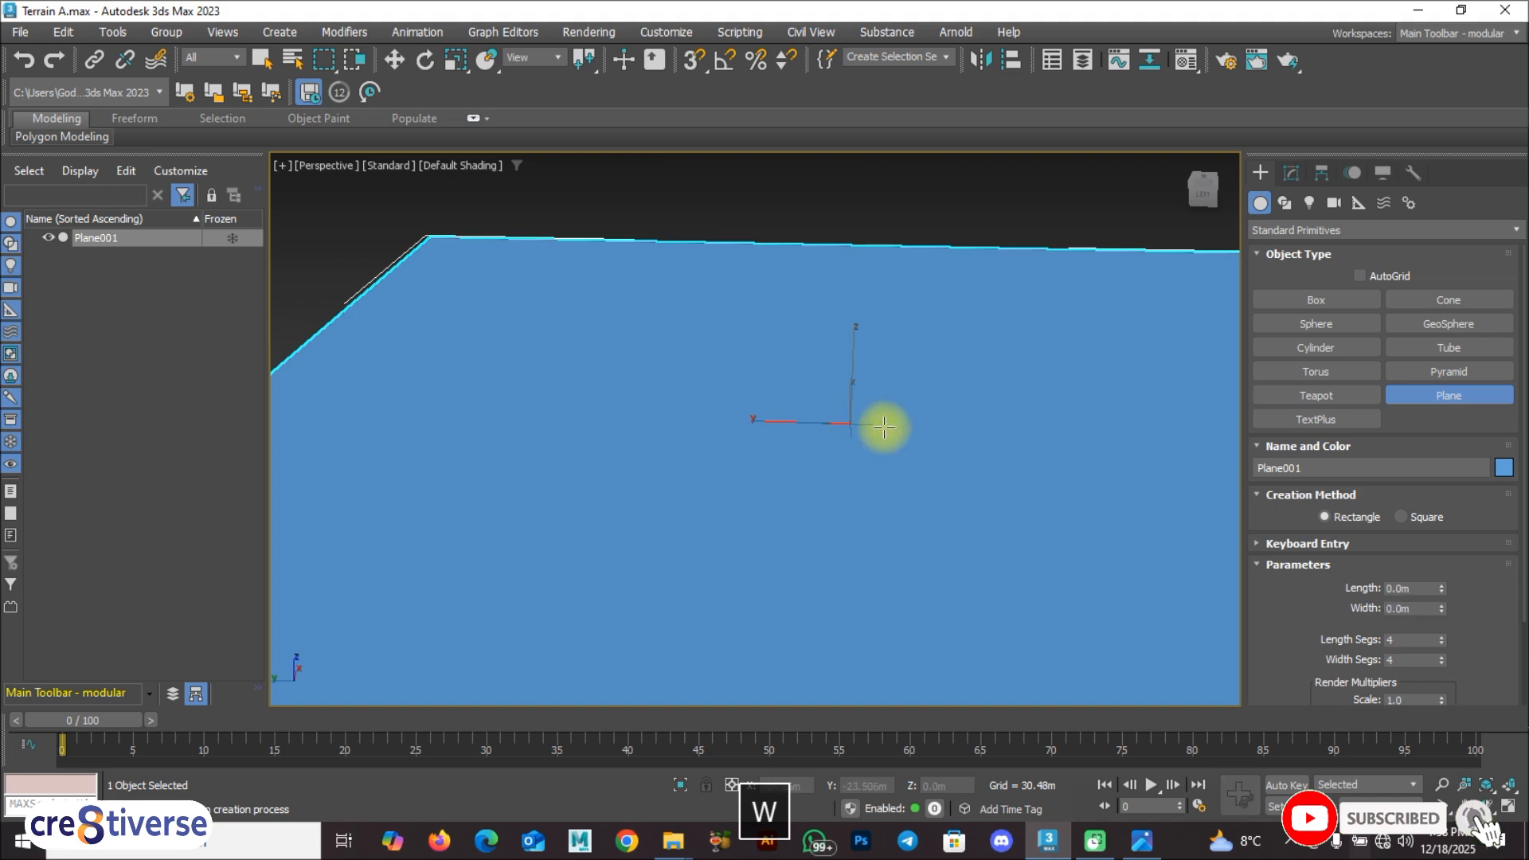
key(ctrl+z)
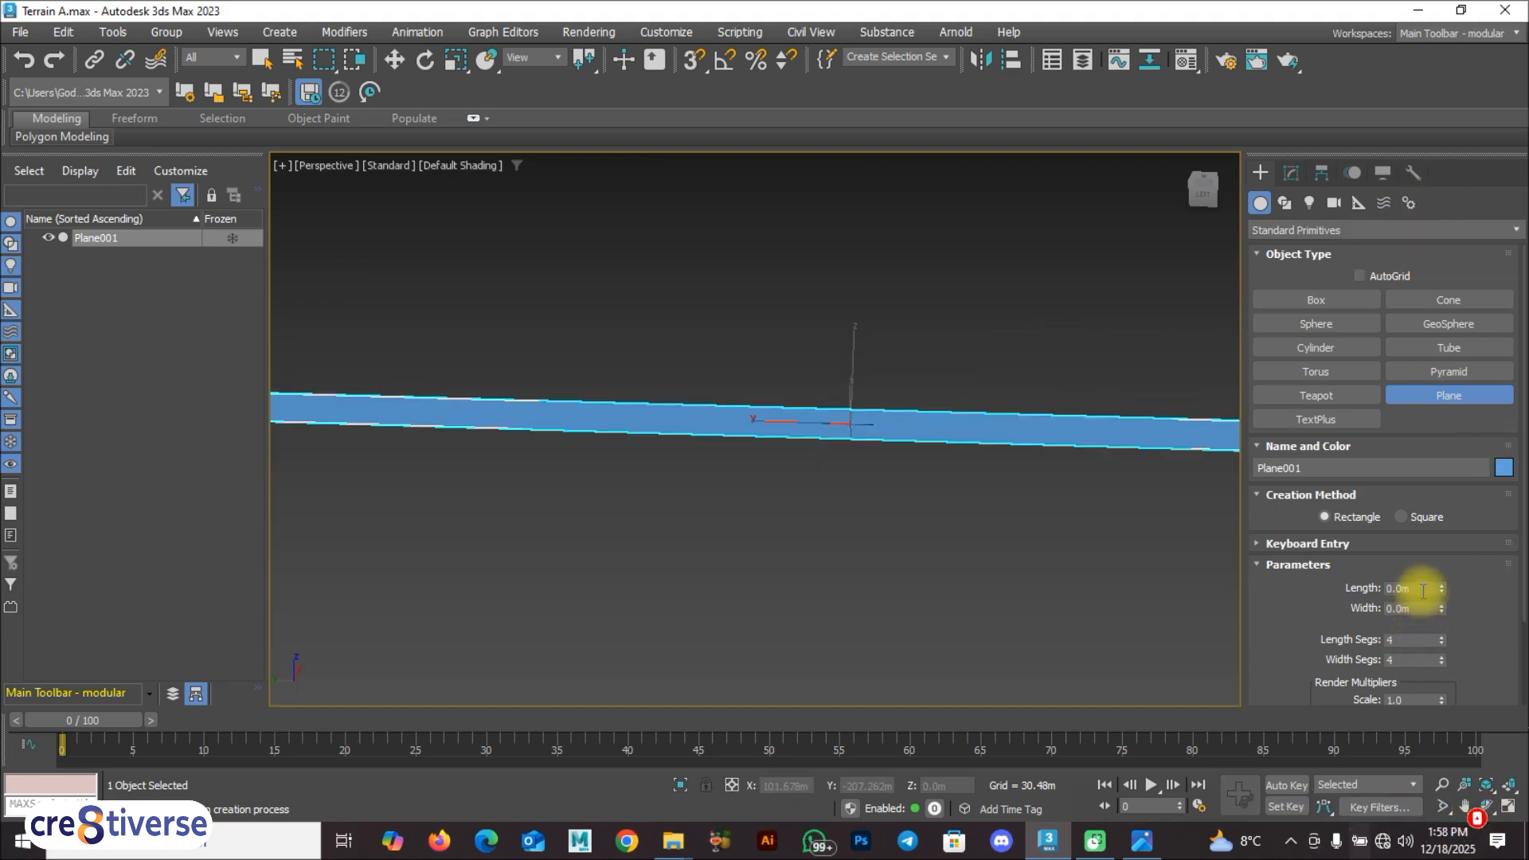
Step: Restore the plane to 900 m in both length and width
drag(1423, 590, 1366, 587)
text(900)
drag(1423, 608, 1346, 622)
text(9)
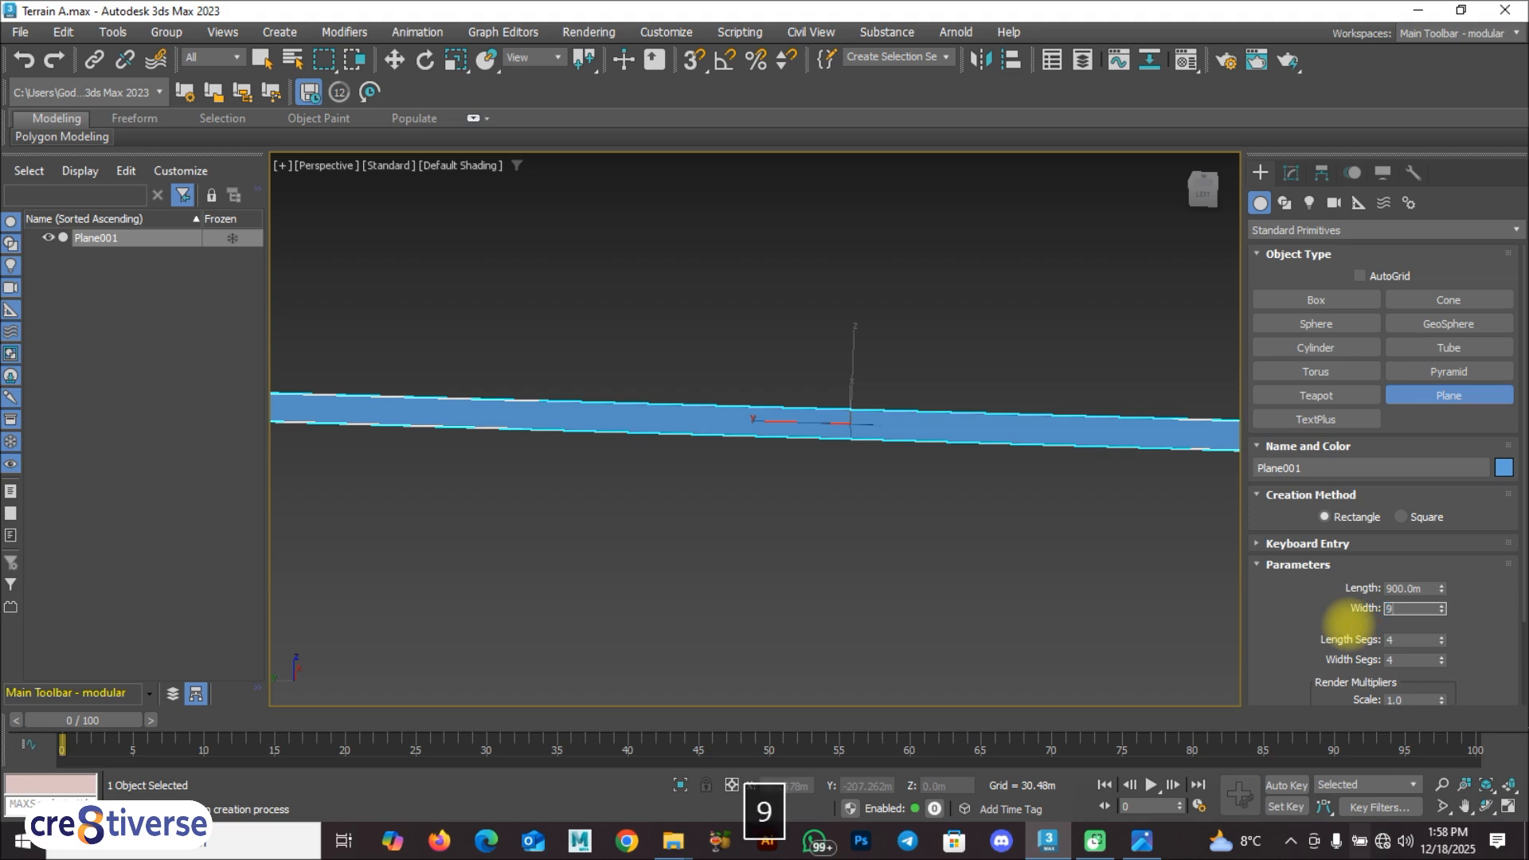
key(Return)
key(F9)
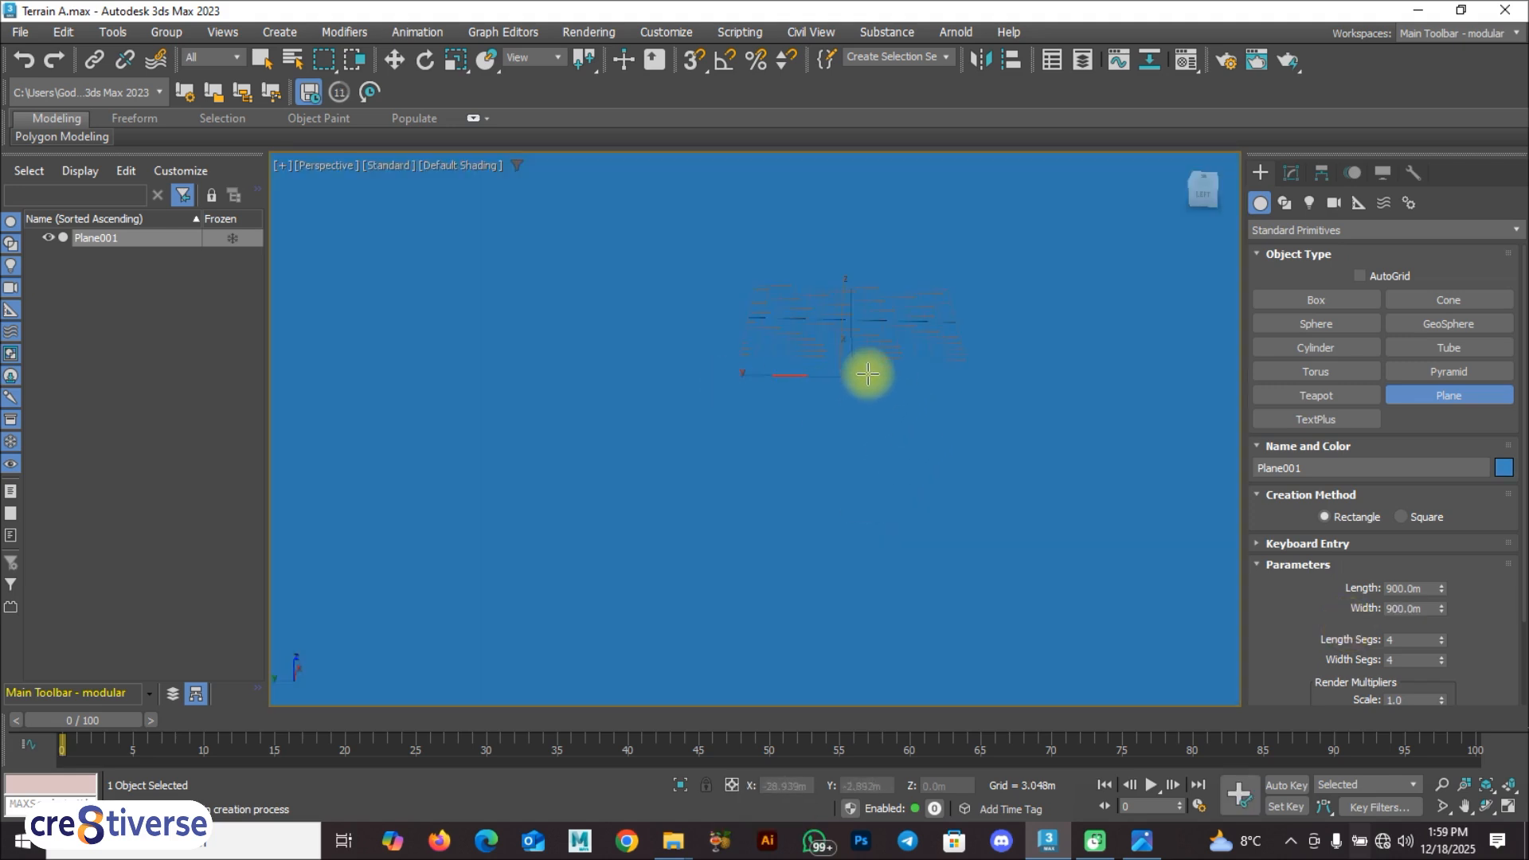
Step: Hide the viewport grid and deselect the plane with the Move tool active
key(g)
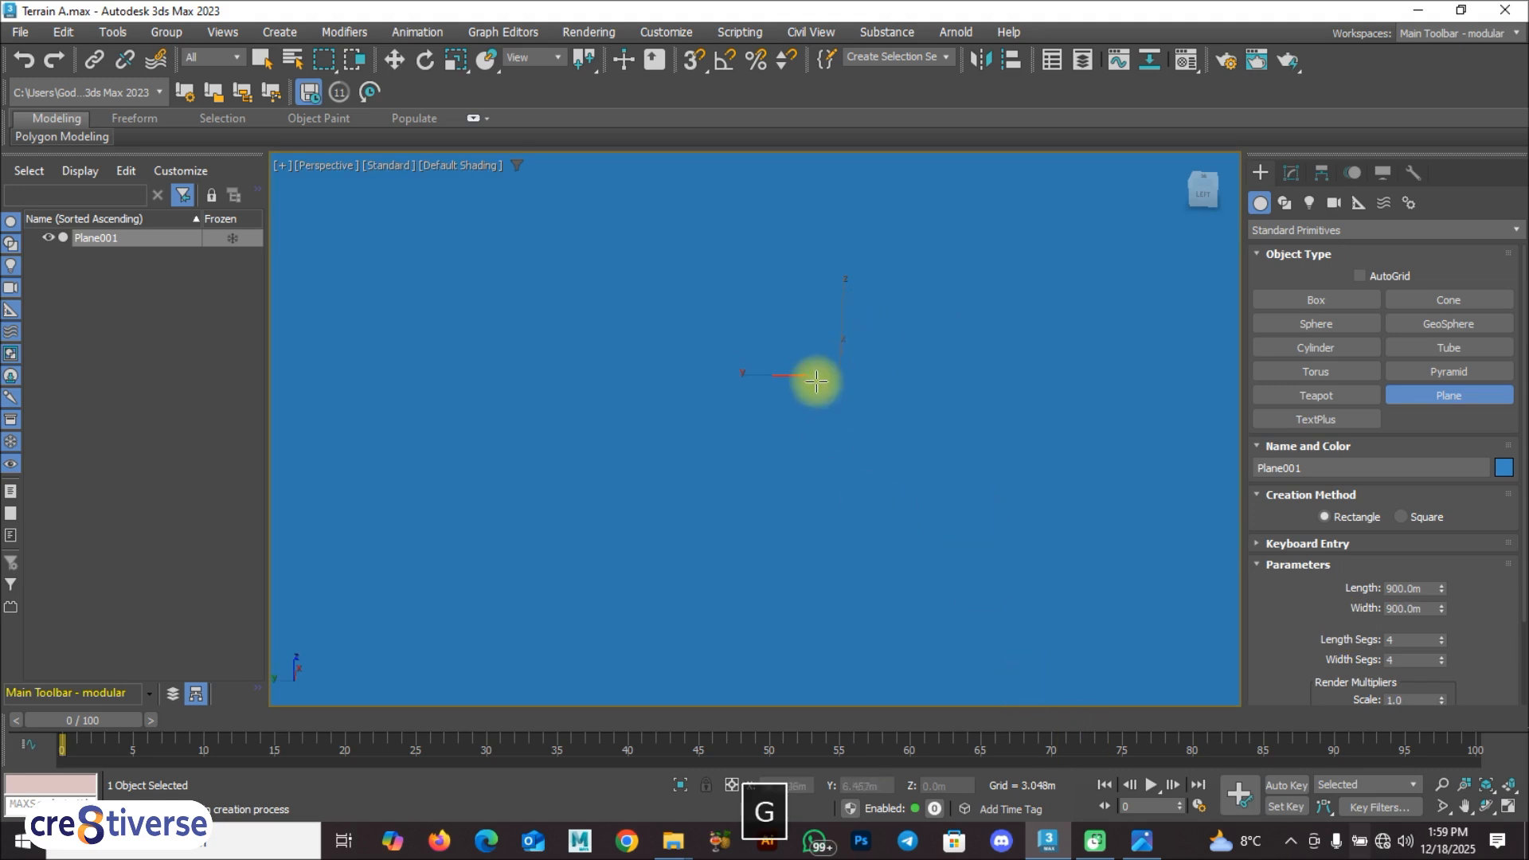
alt+middle_drag(820, 413, 804, 601)
key(w)
click(1045, 293)
alt+middle_drag(1046, 294, 828, 492)
click(522, 349)
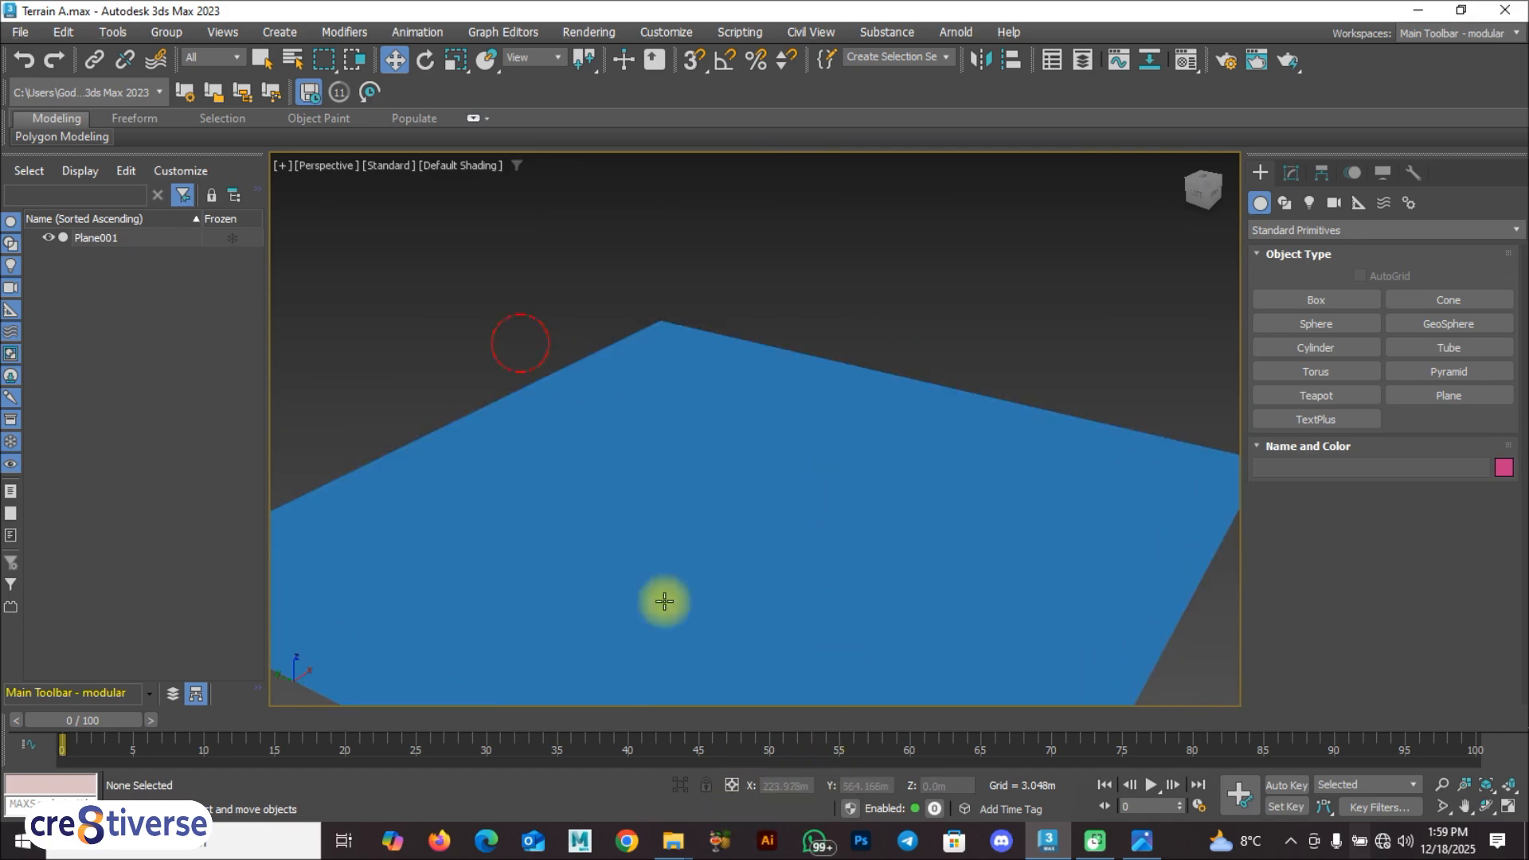
Step: Apply the Height Map image from the A 3ds Max folder in File Explorer onto the plane as its texture in 3ds Max
mouse_move(685, 841)
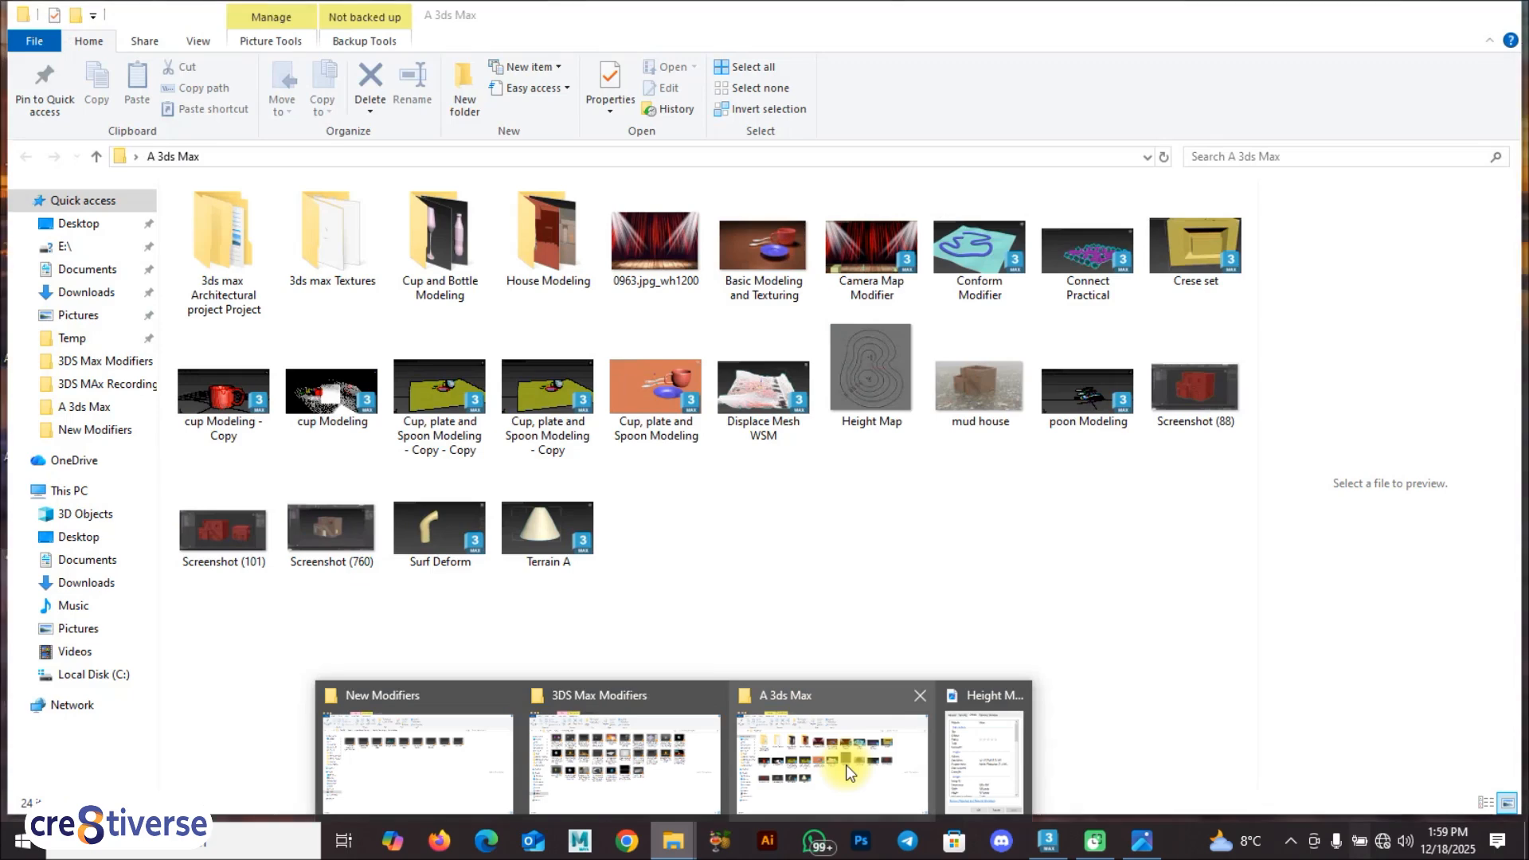
click(840, 768)
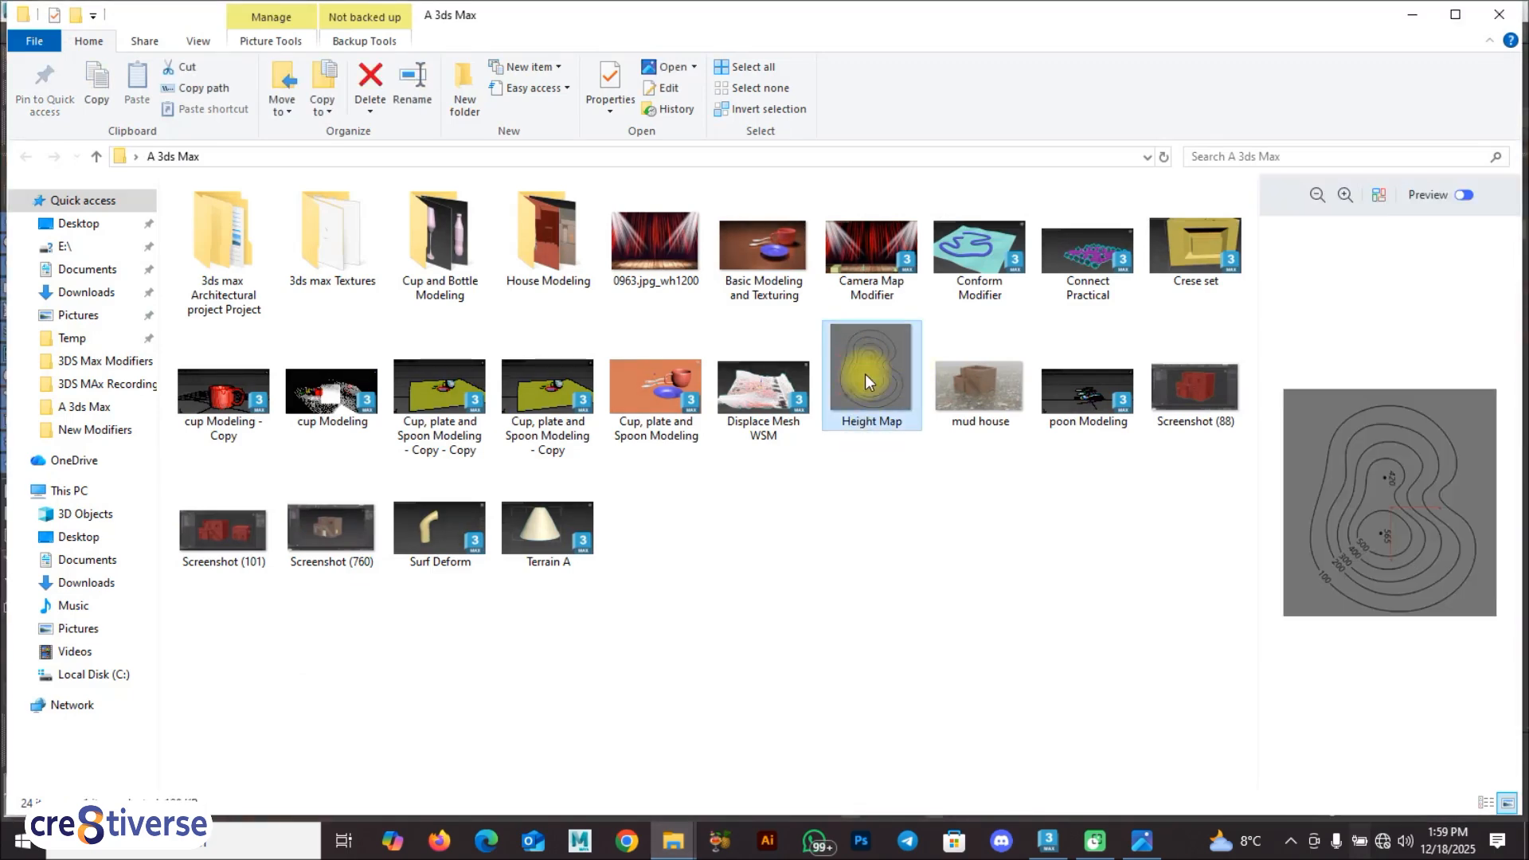
drag(865, 362, 757, 518)
scroll(759, 542, down, 3)
alt+middle_drag(757, 546, 816, 579)
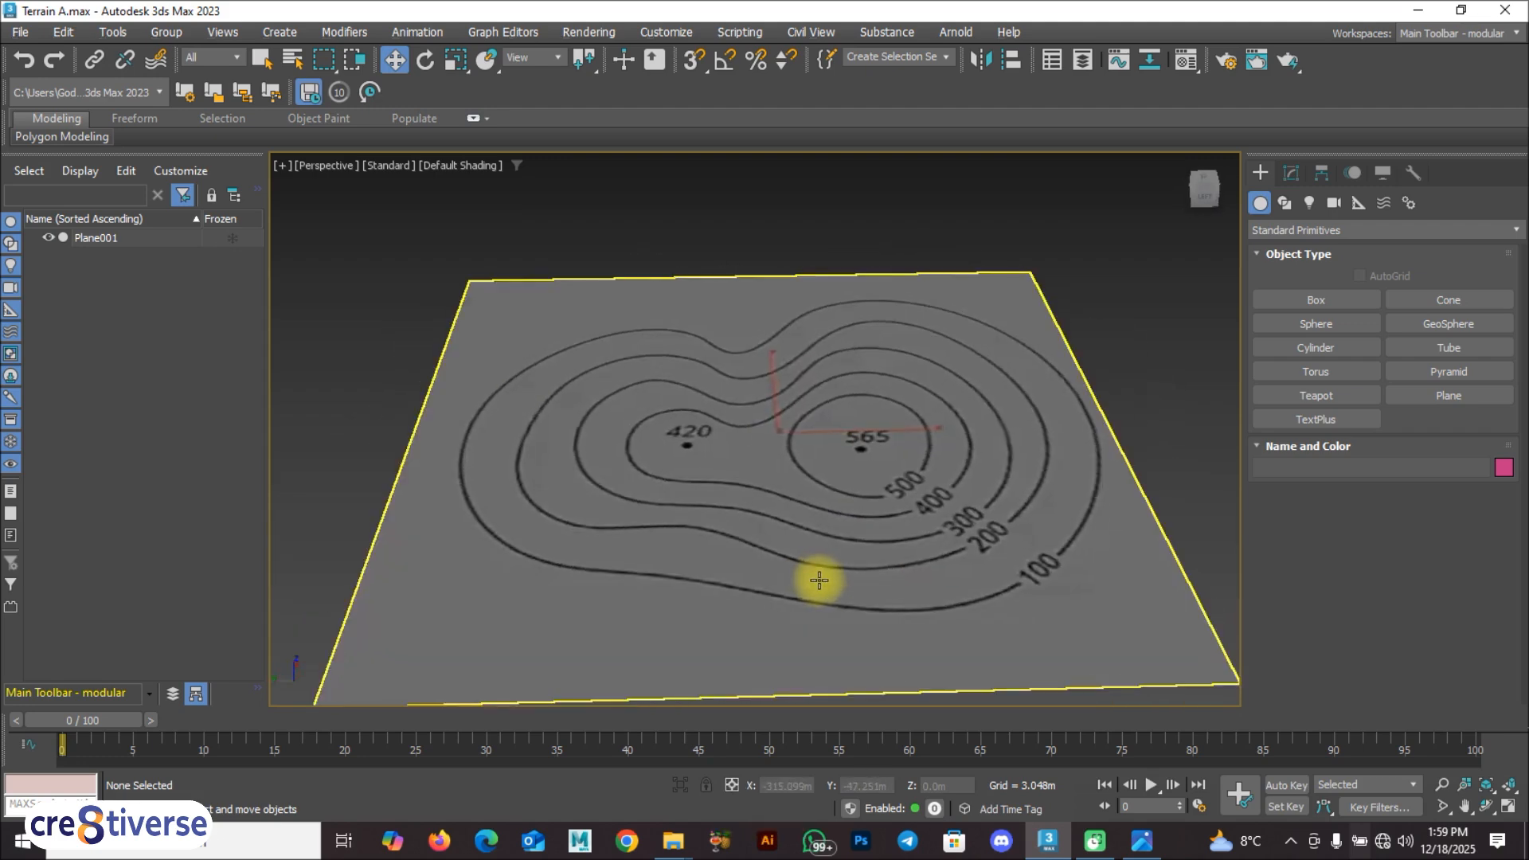
Step: Undo the texture applied to the plane and set the production renderer to Scanline Renderer
key(ctrl+z)
key(w)
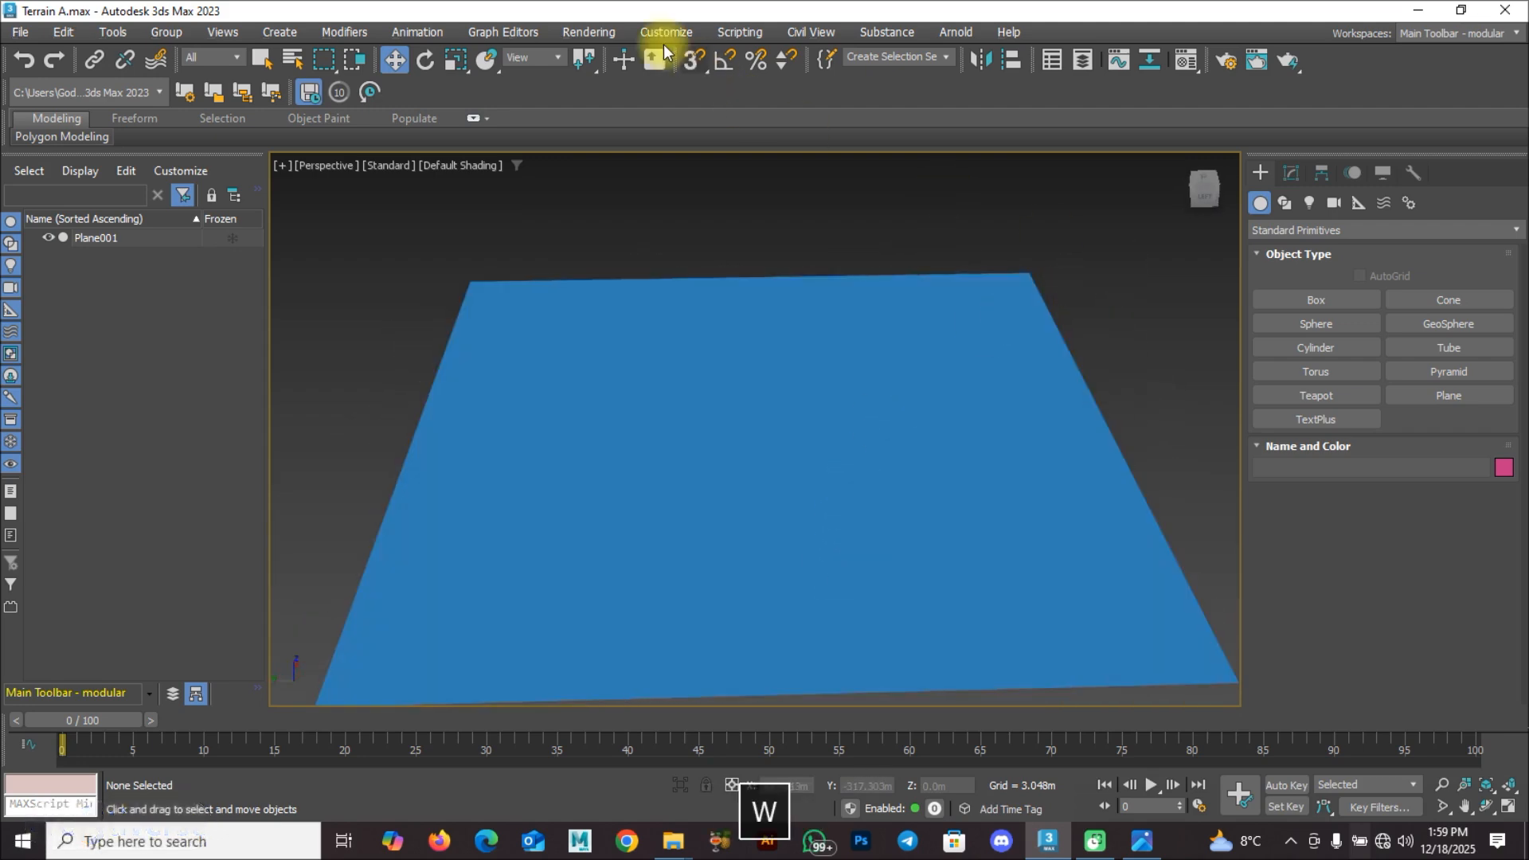
click(593, 35)
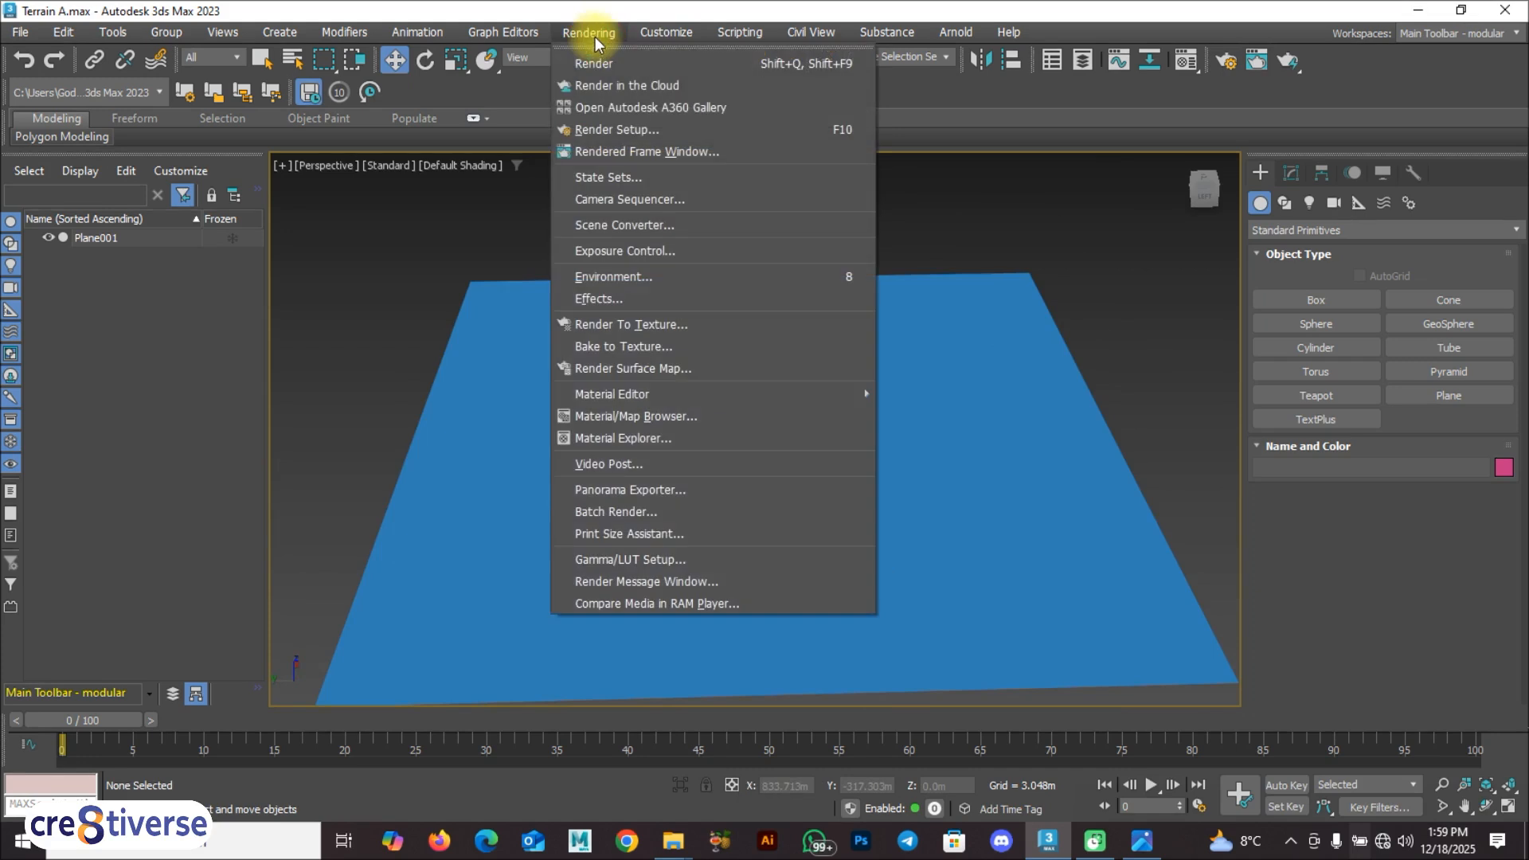
click(603, 129)
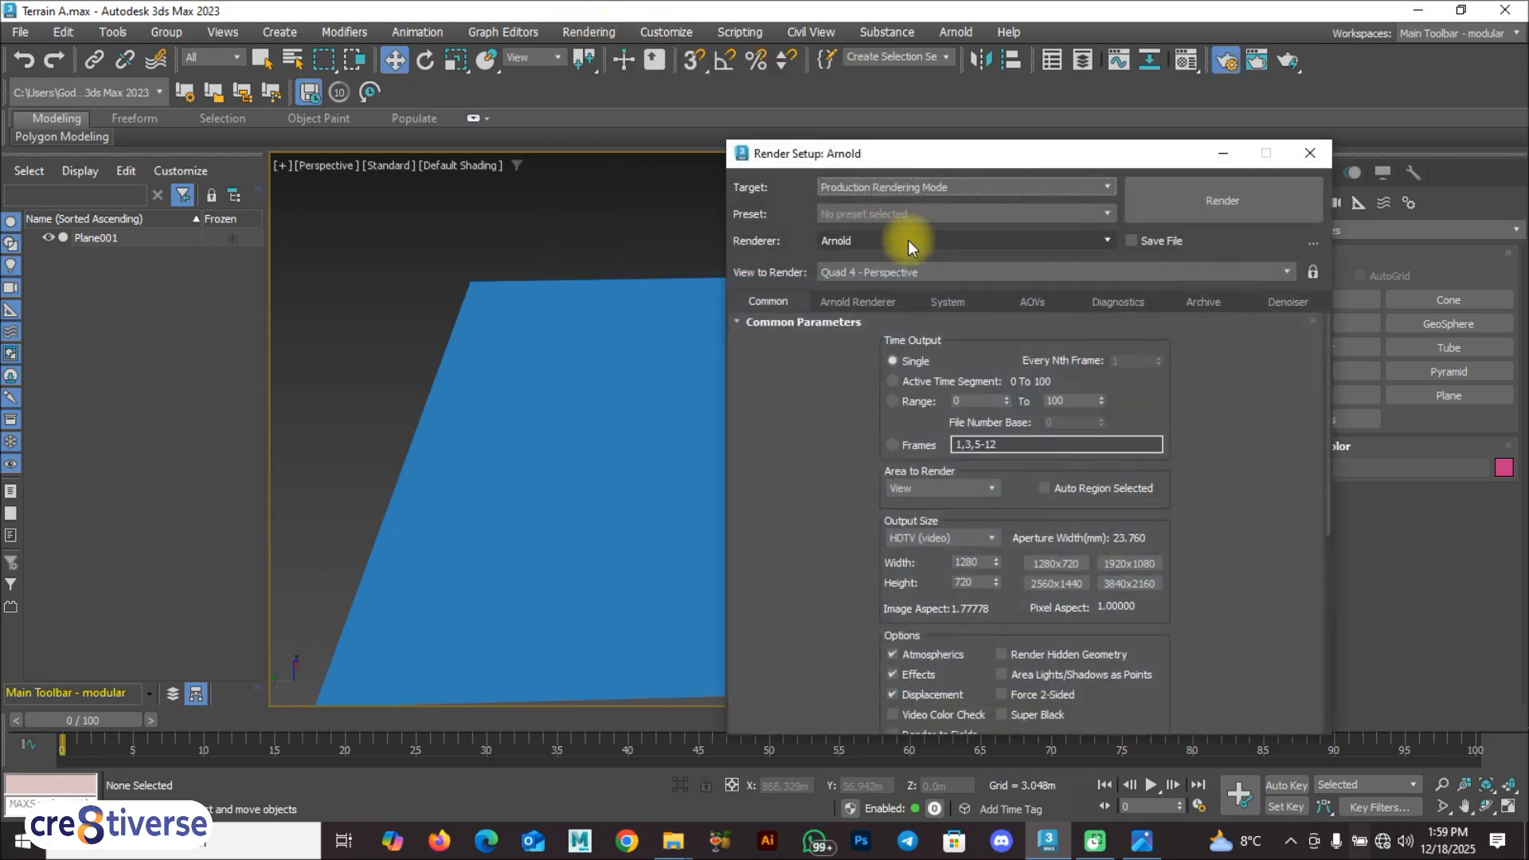
click(891, 240)
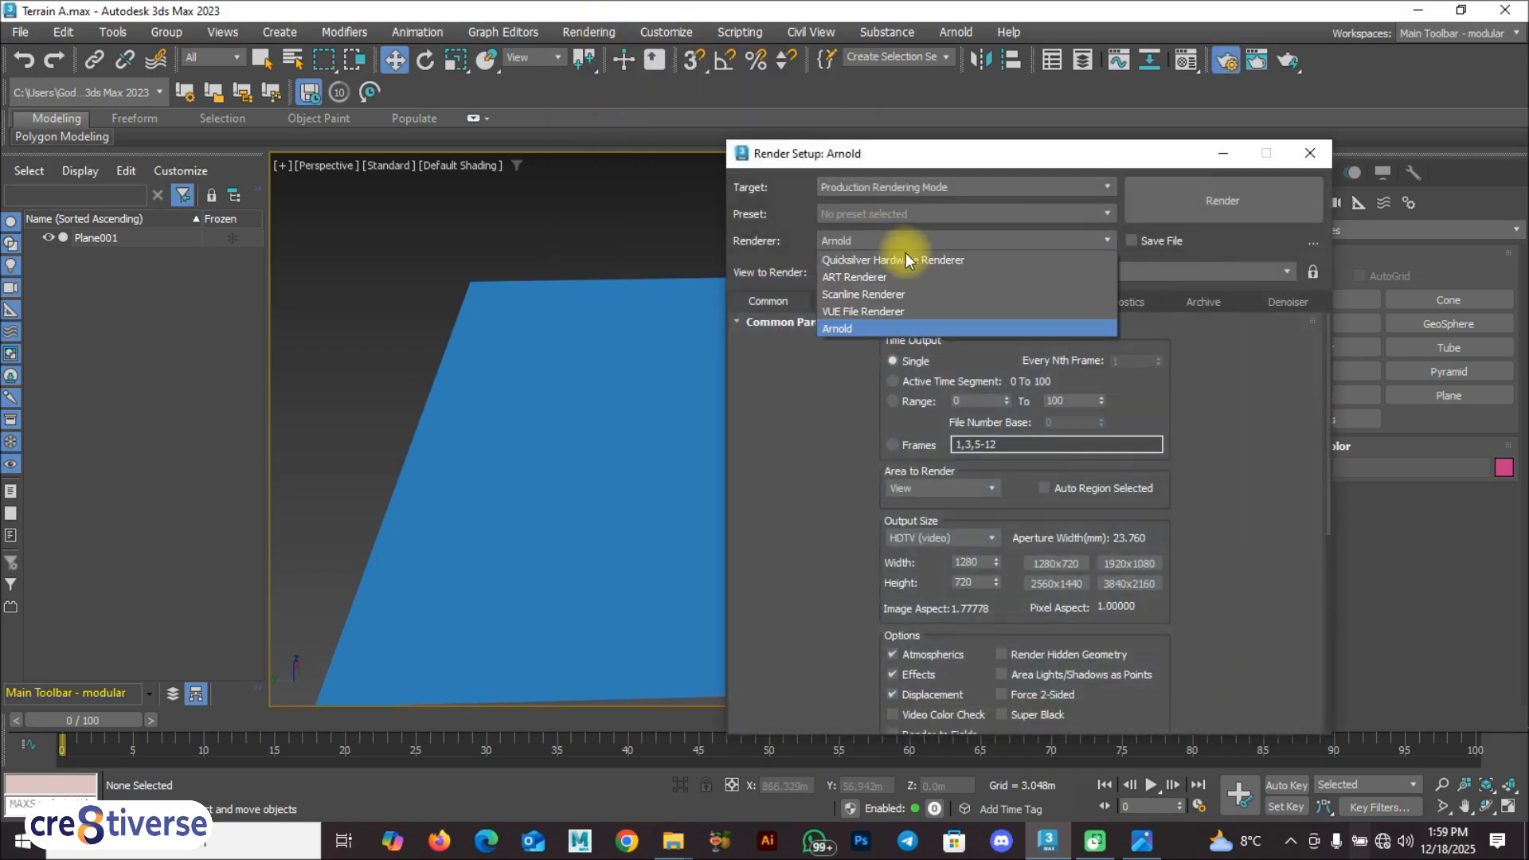
click(870, 294)
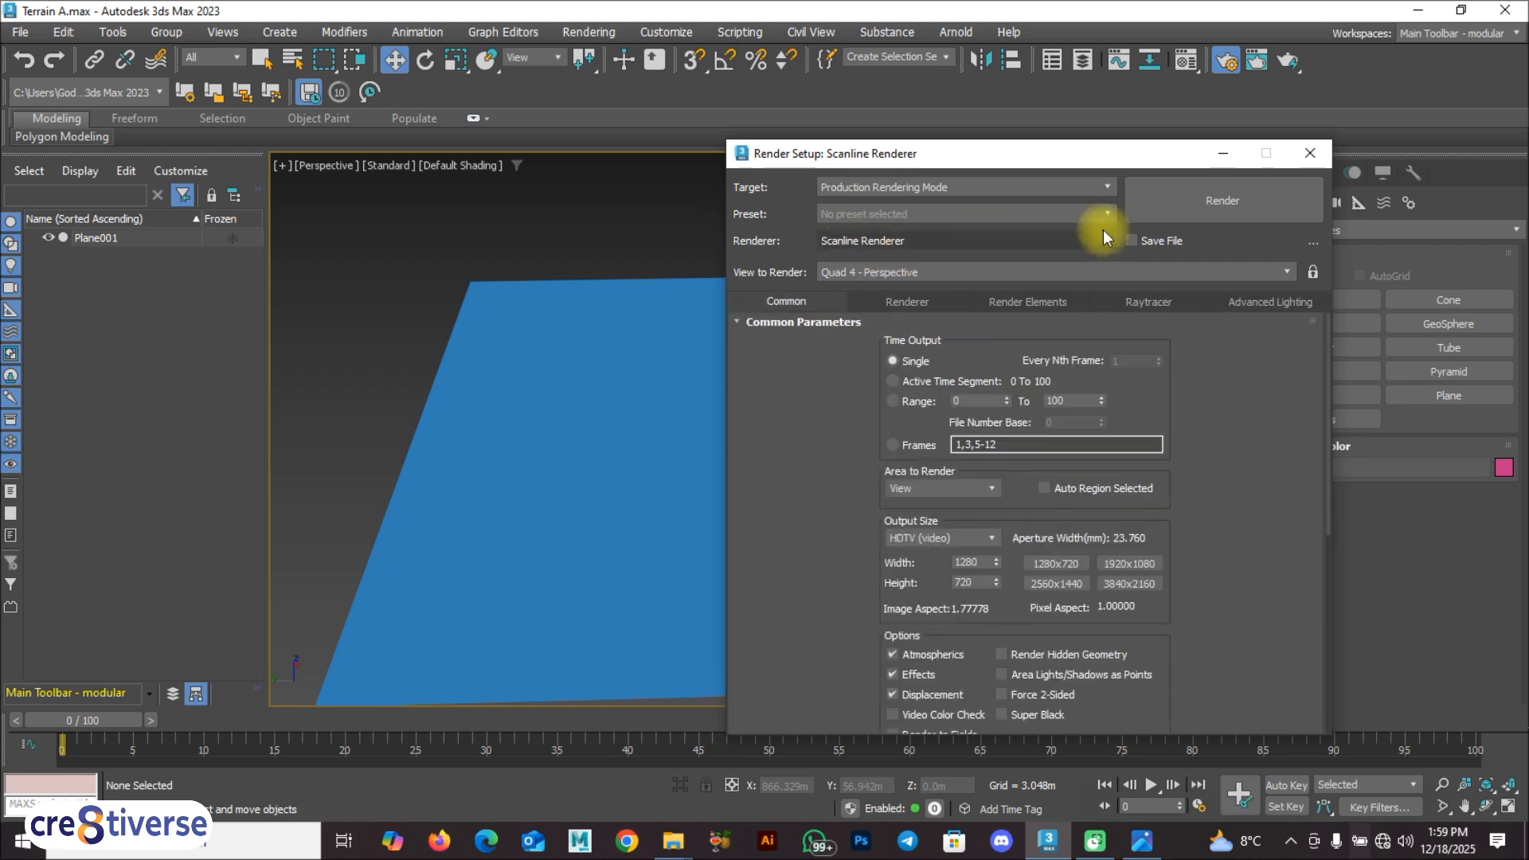
click(1310, 153)
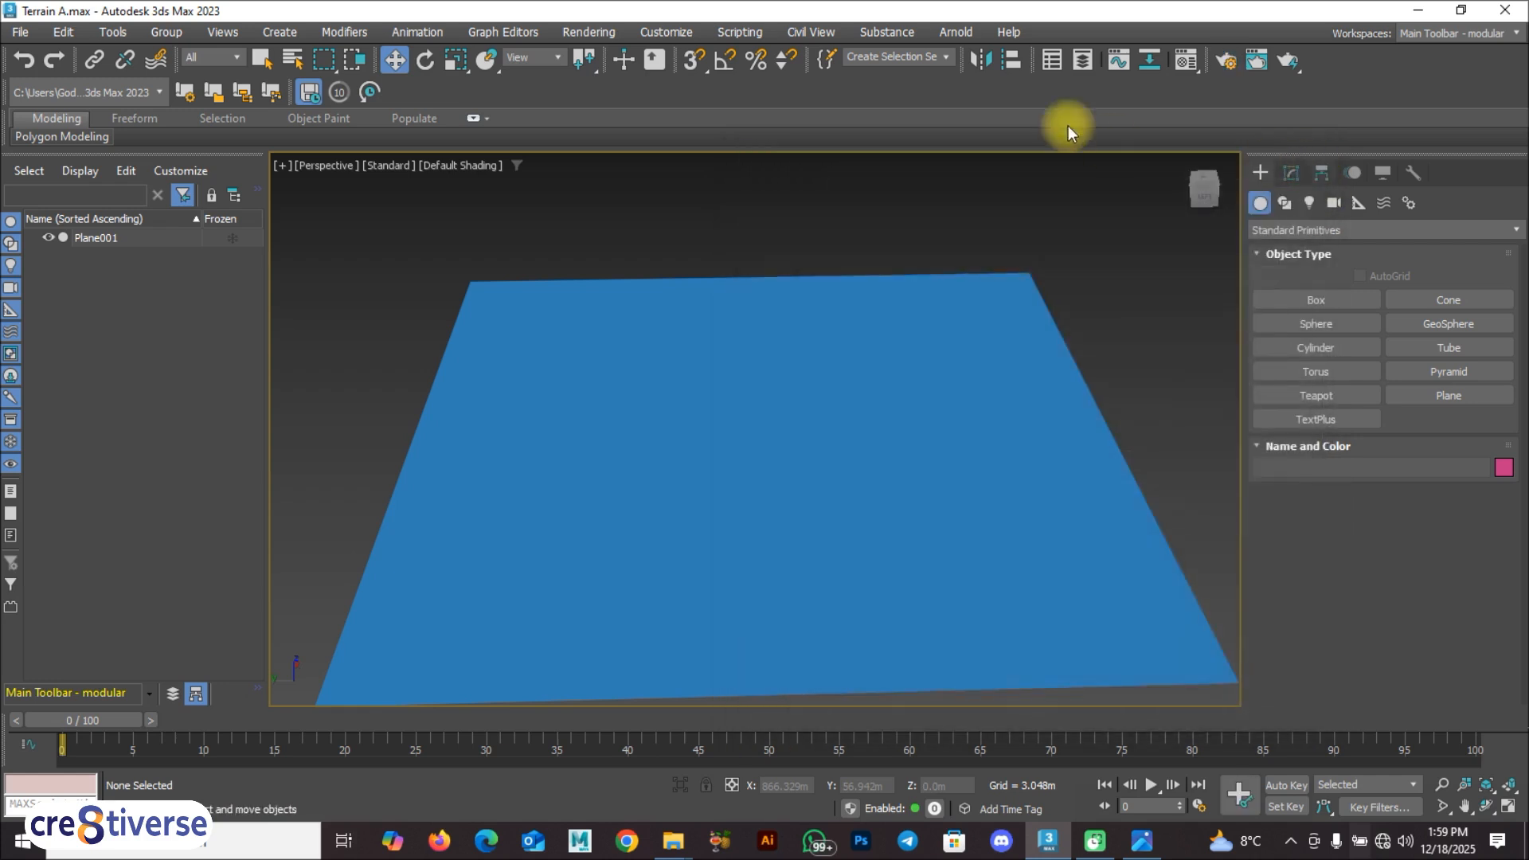
Step: Change the first material slot from Physical Material to a Standard (Legacy) material
key(m)
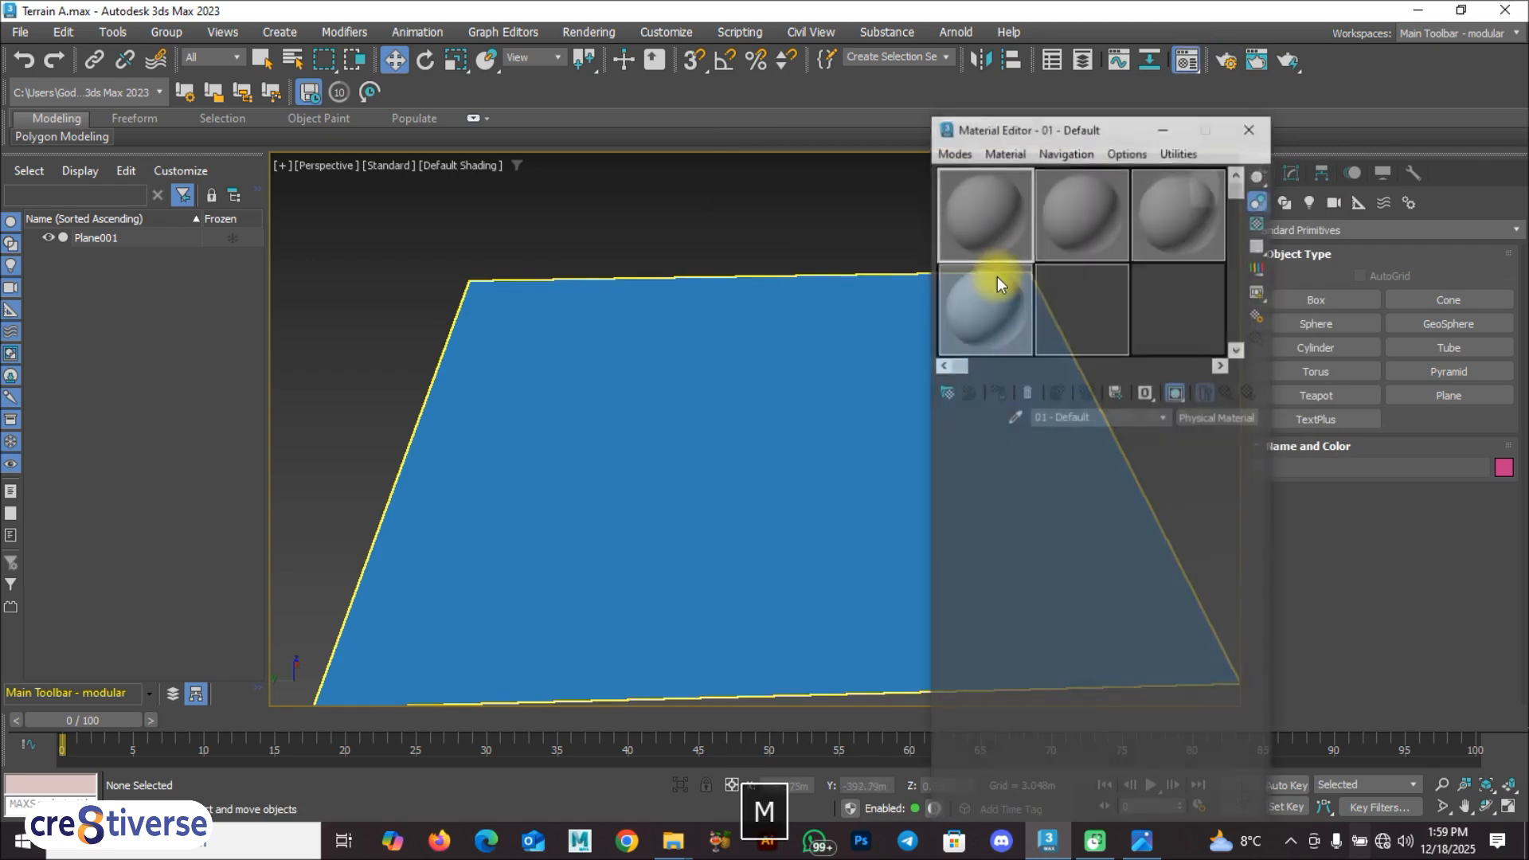
click(1212, 418)
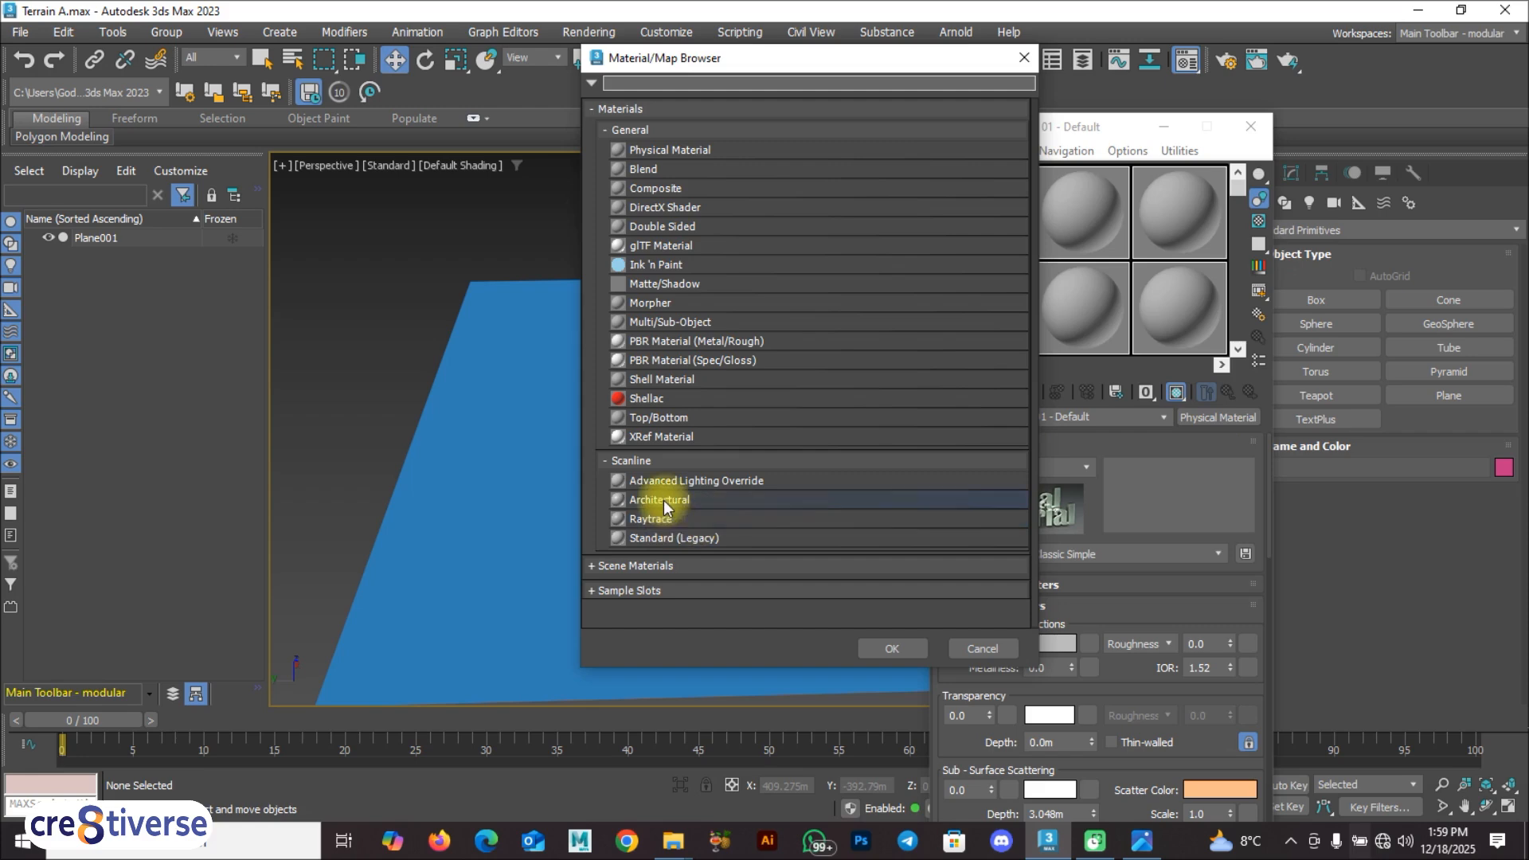
click(657, 539)
click(892, 648)
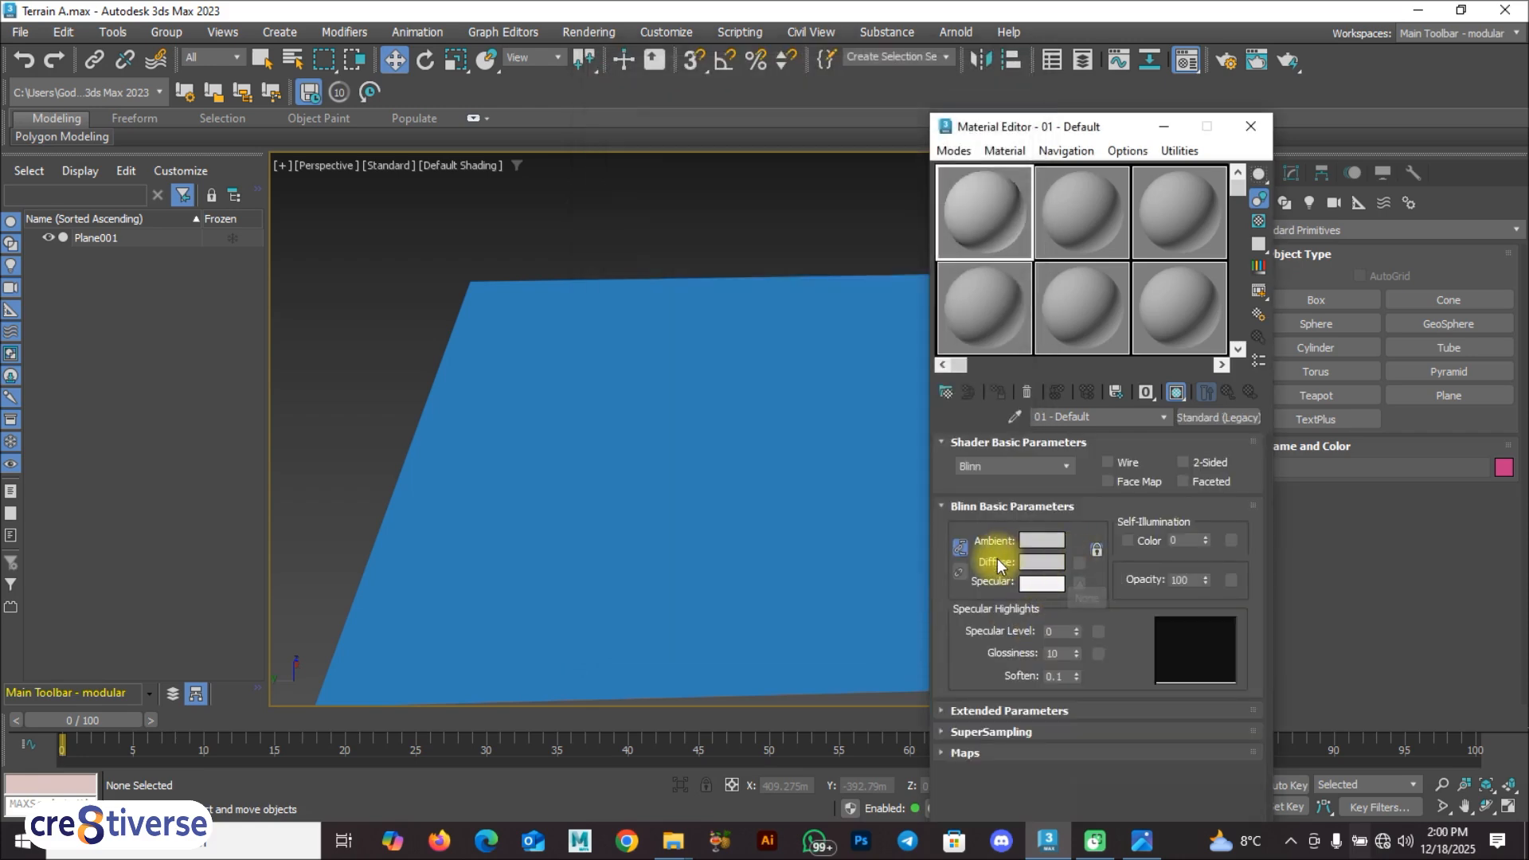
Step: Choose a general Bitmap map for the Standard material's Diffuse color
click(1079, 563)
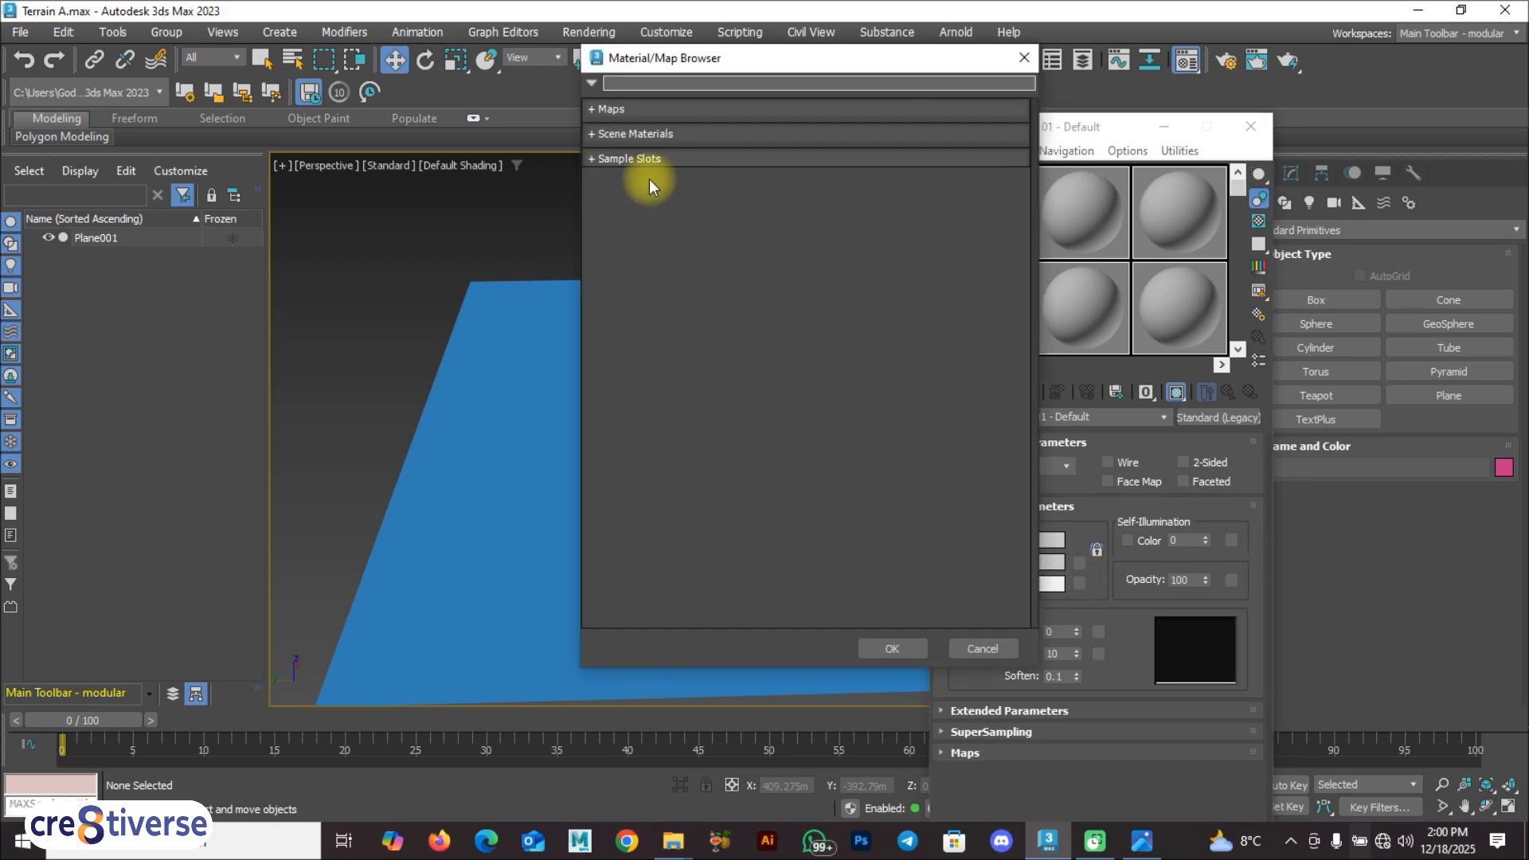
click(604, 110)
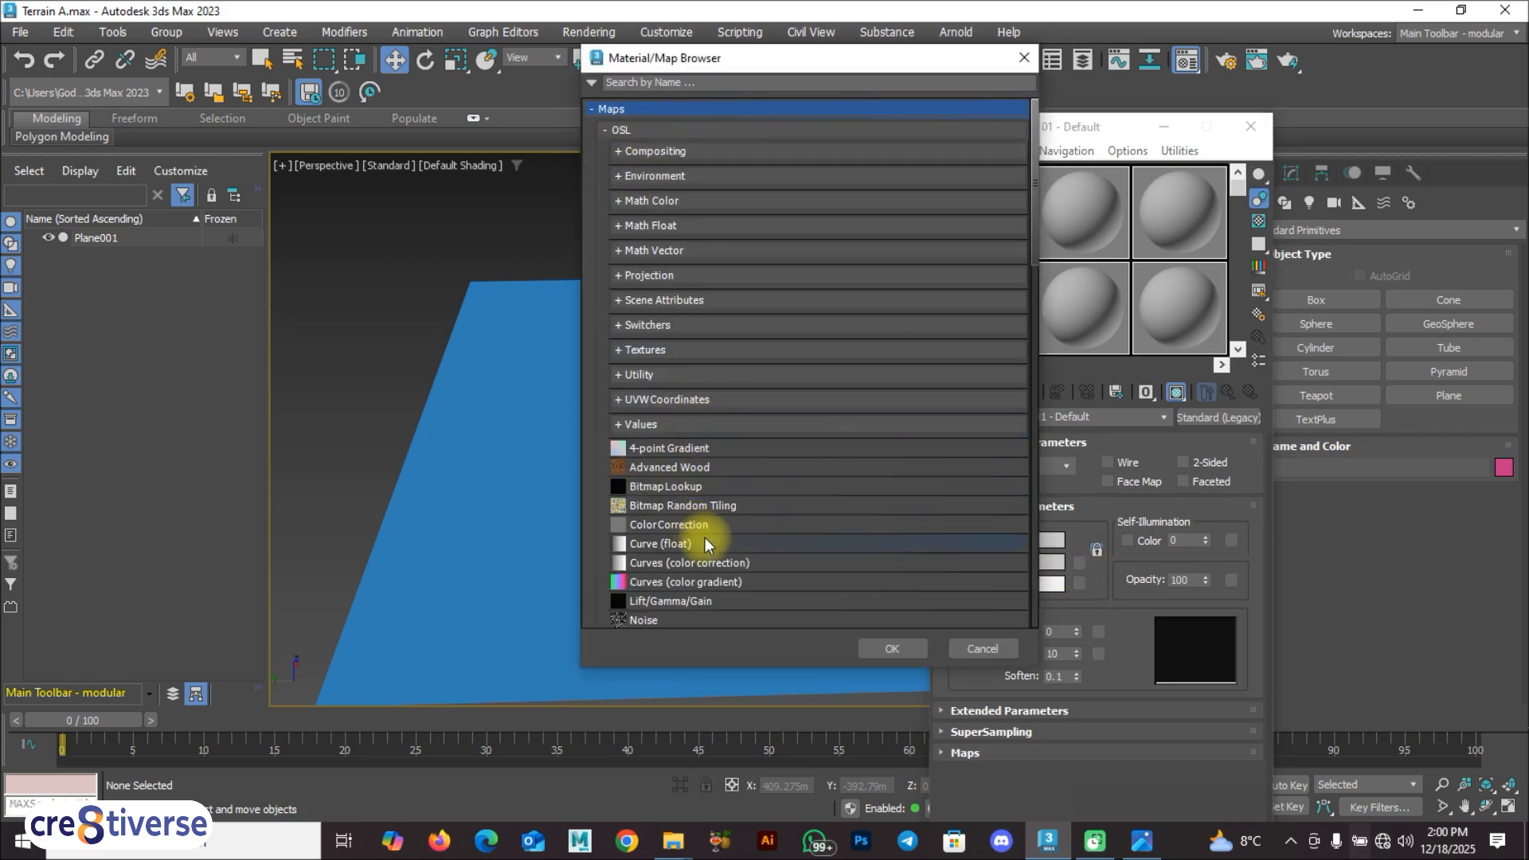
scroll(702, 525, down, 3)
scroll(703, 512, down, 6)
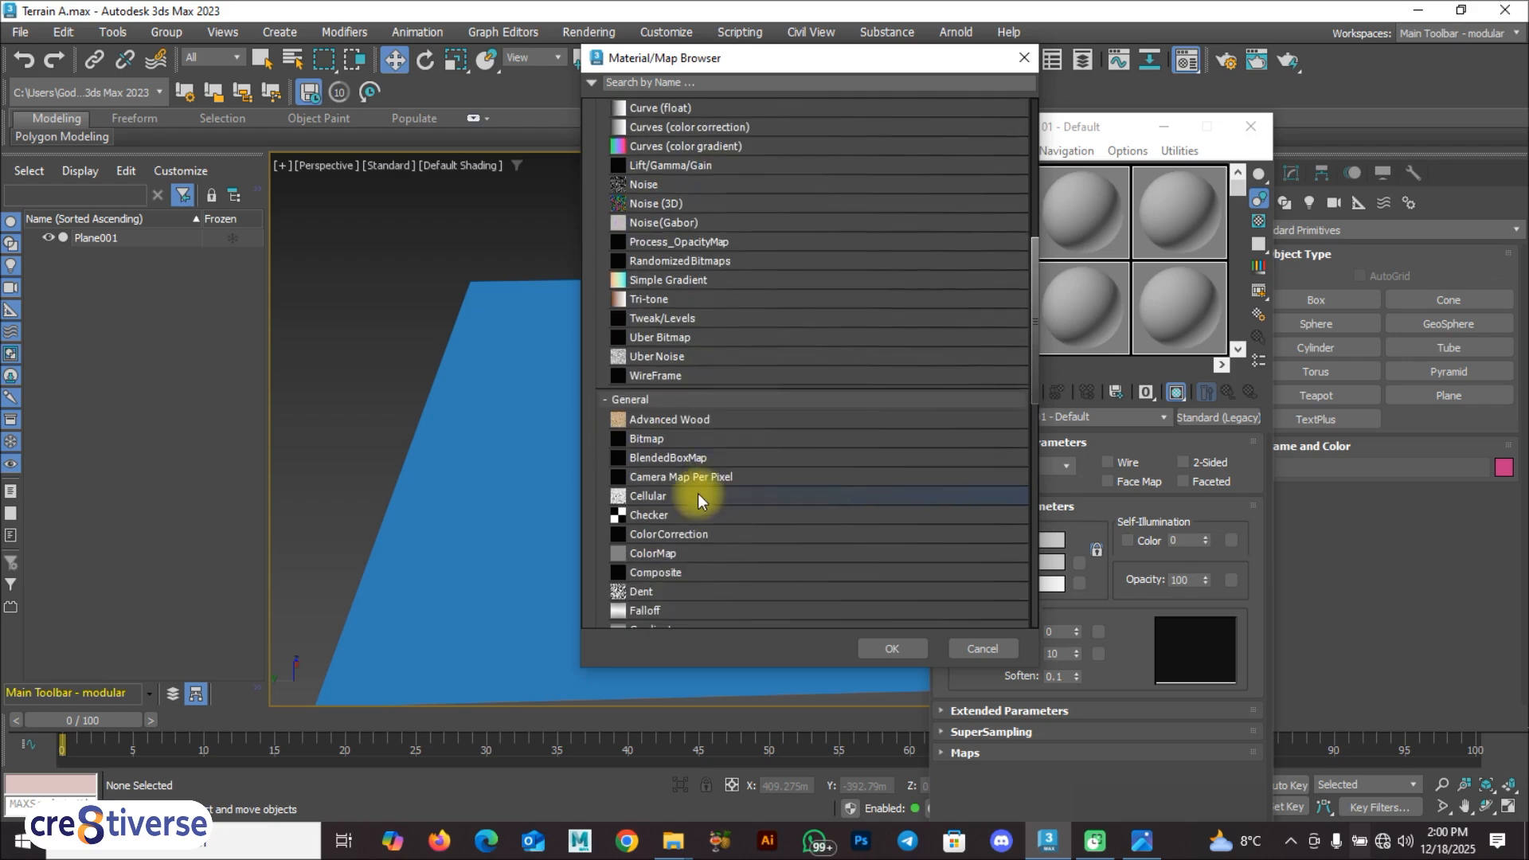
click(682, 437)
click(906, 649)
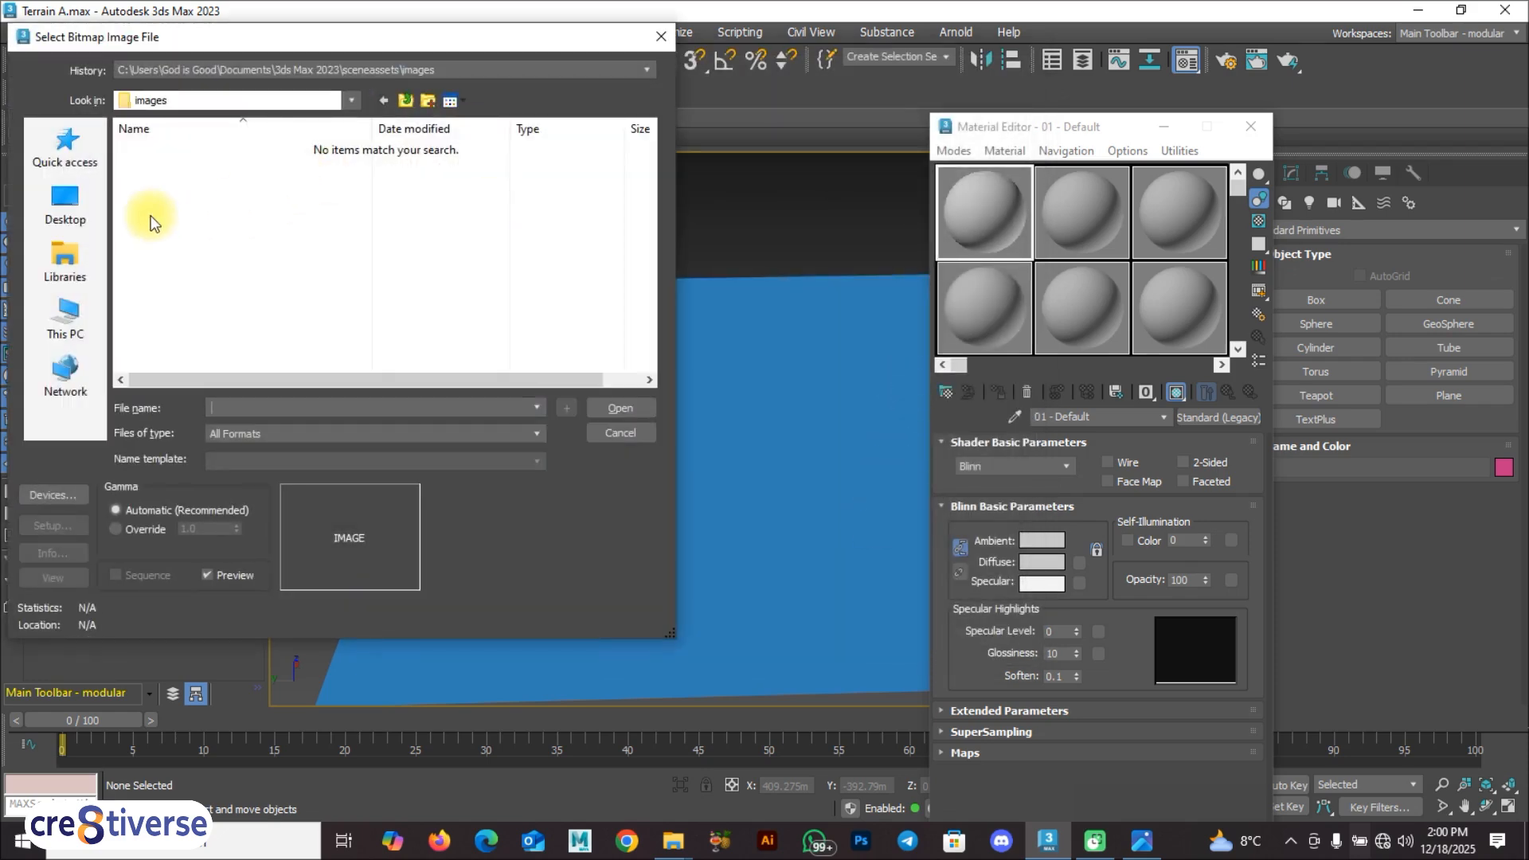
click(65, 212)
double_click(403, 345)
scroll(507, 275, down, 5)
scroll(507, 275, down, 2)
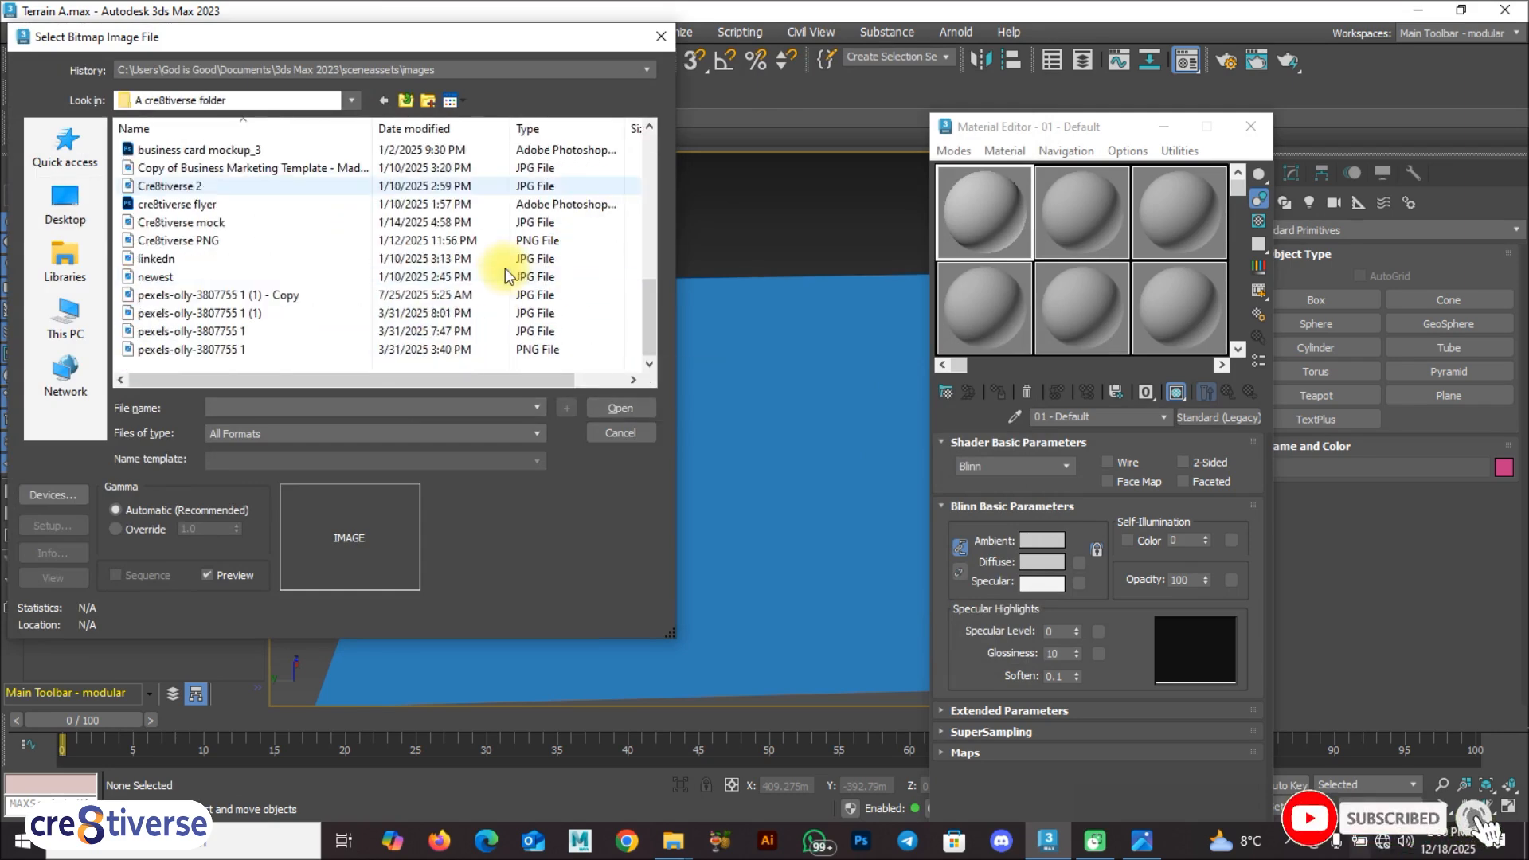
scroll(505, 266, up, 5)
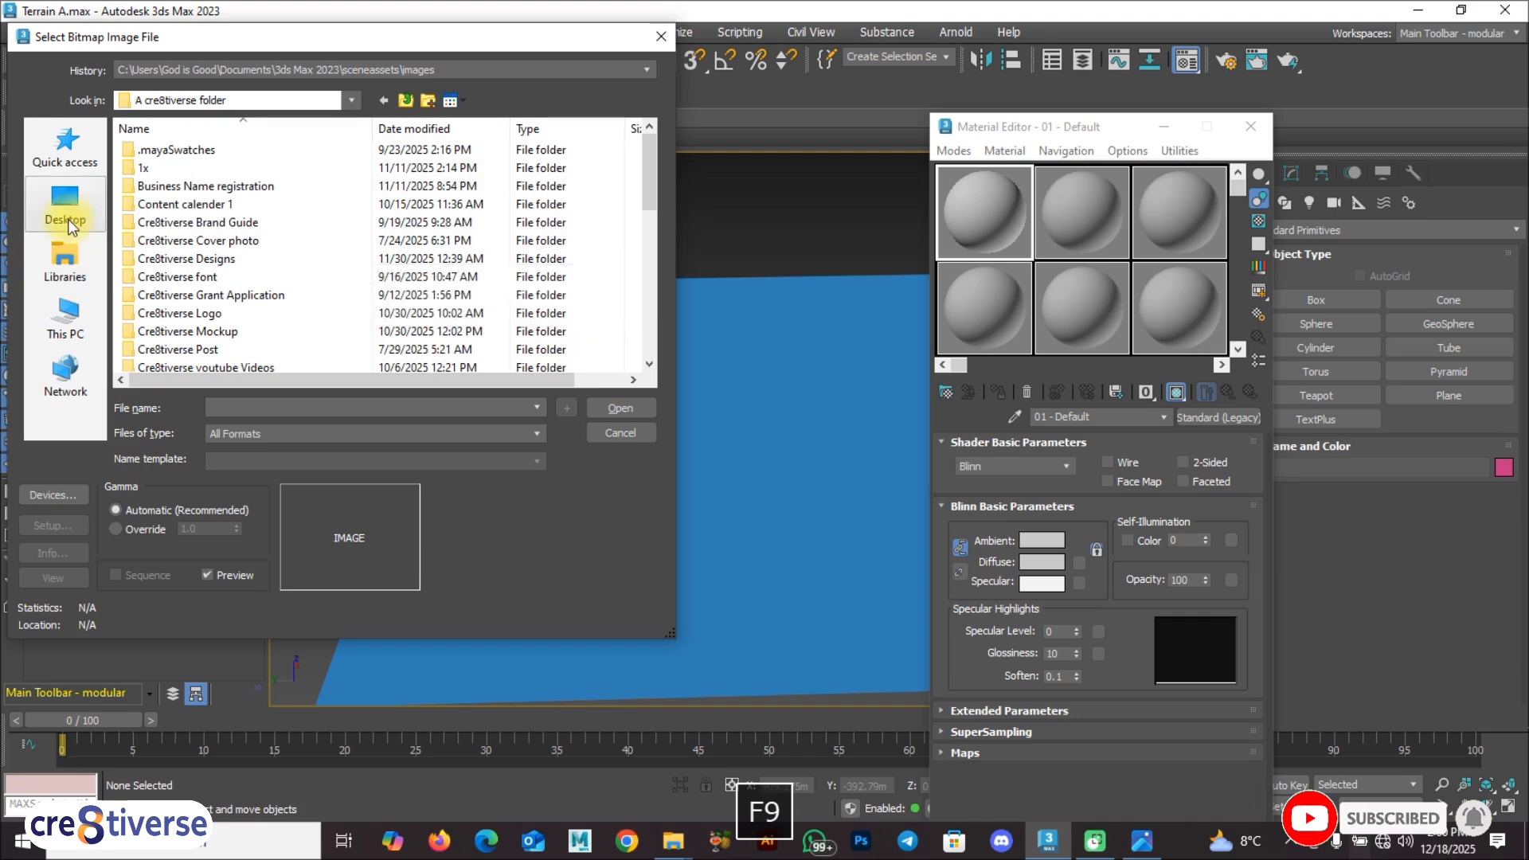
Step: Load the Height Map image from the A 3ds Max folder on the Desktop as the diffuse bitmap
click(67, 215)
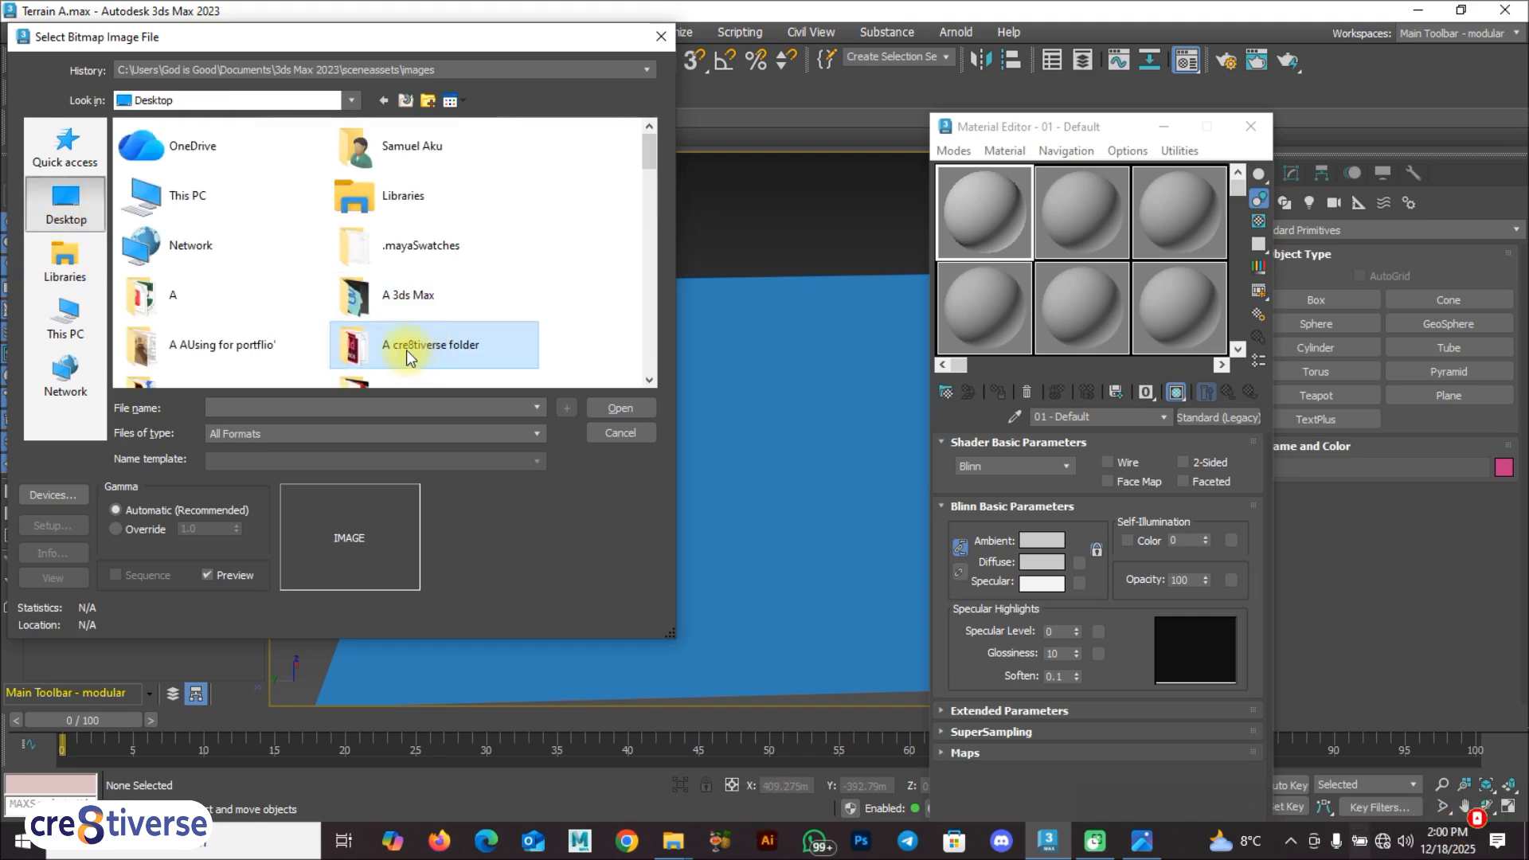
double_click(407, 300)
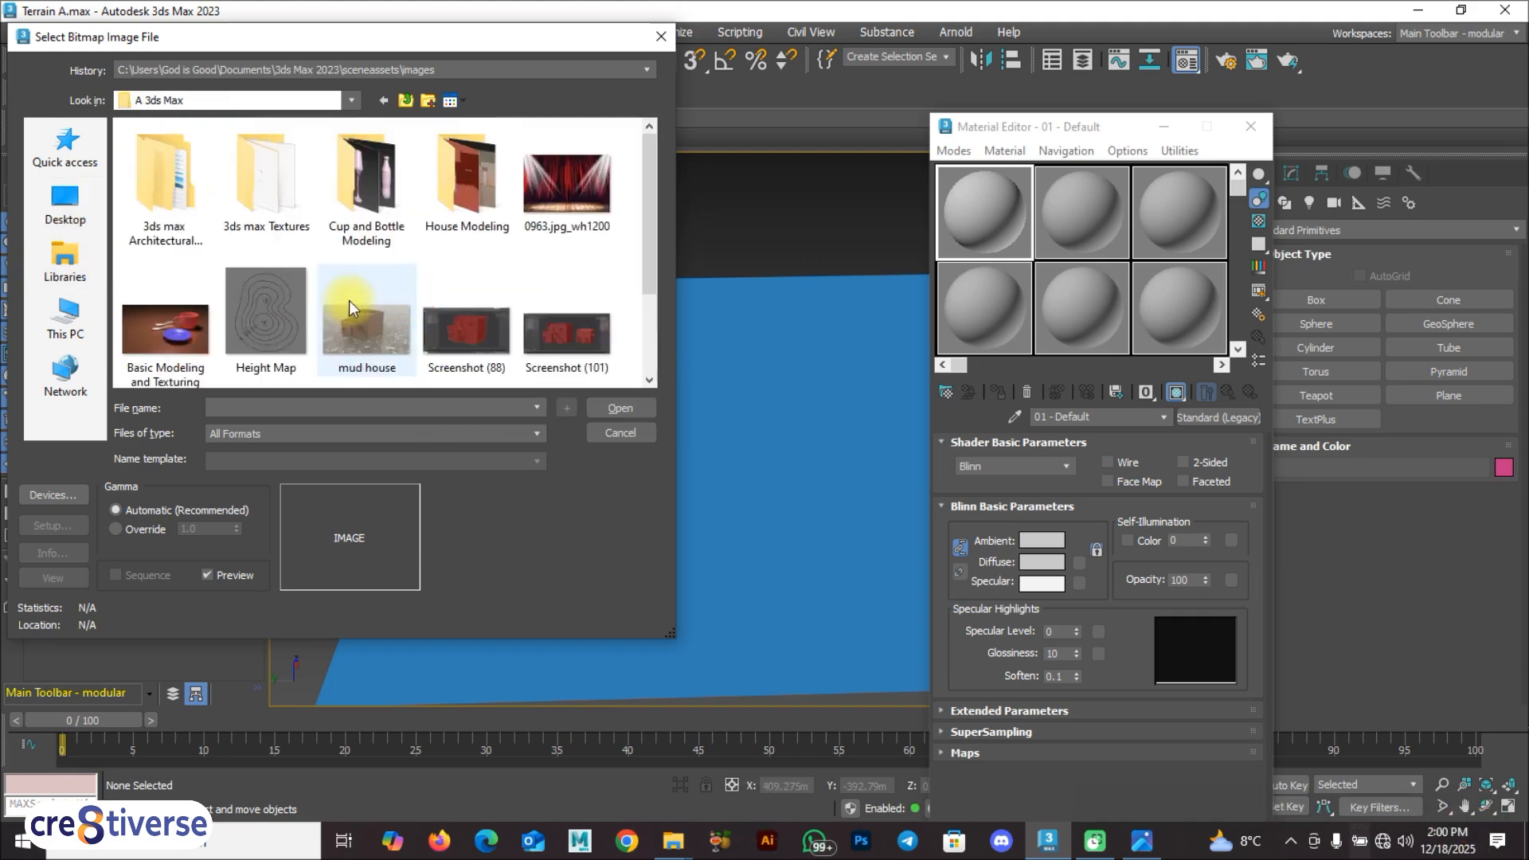
click(261, 306)
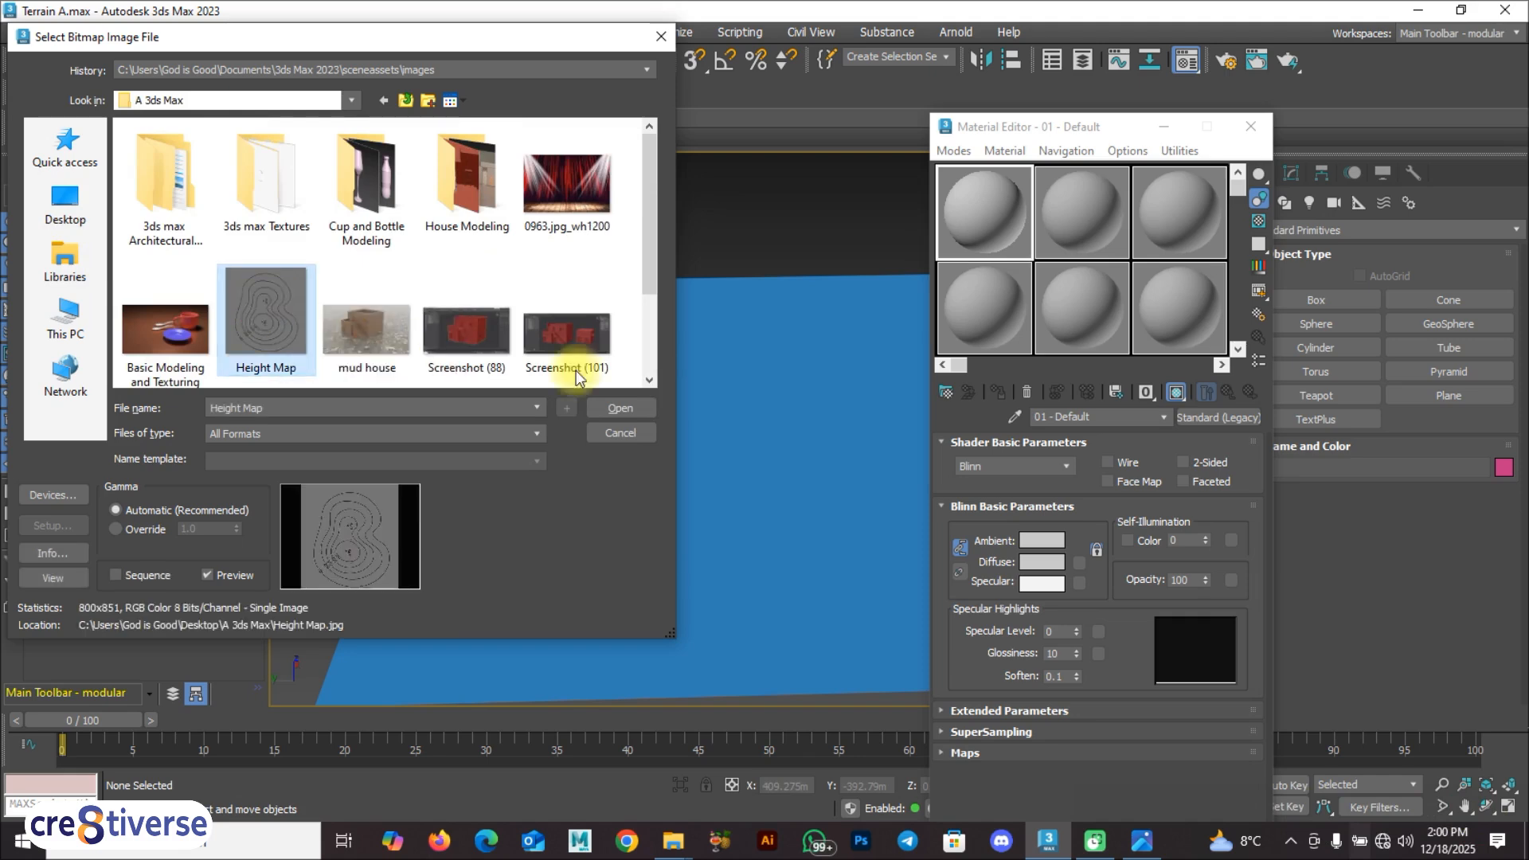
click(602, 408)
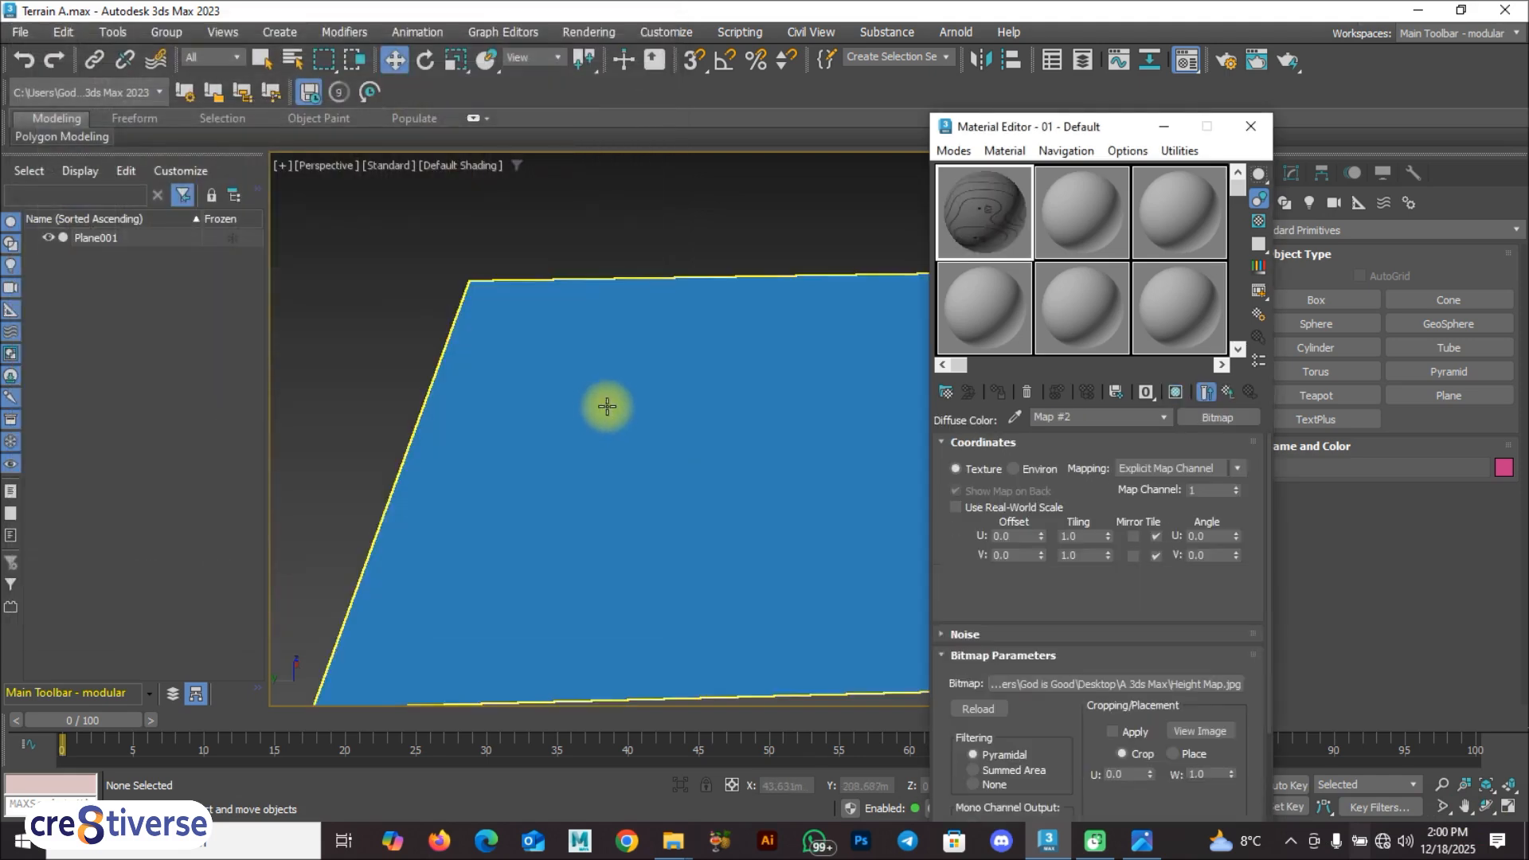
Step: Assign the height map material to the plane, move the Material Editor aside and deselect the plane
drag(986, 198, 649, 416)
click(650, 416)
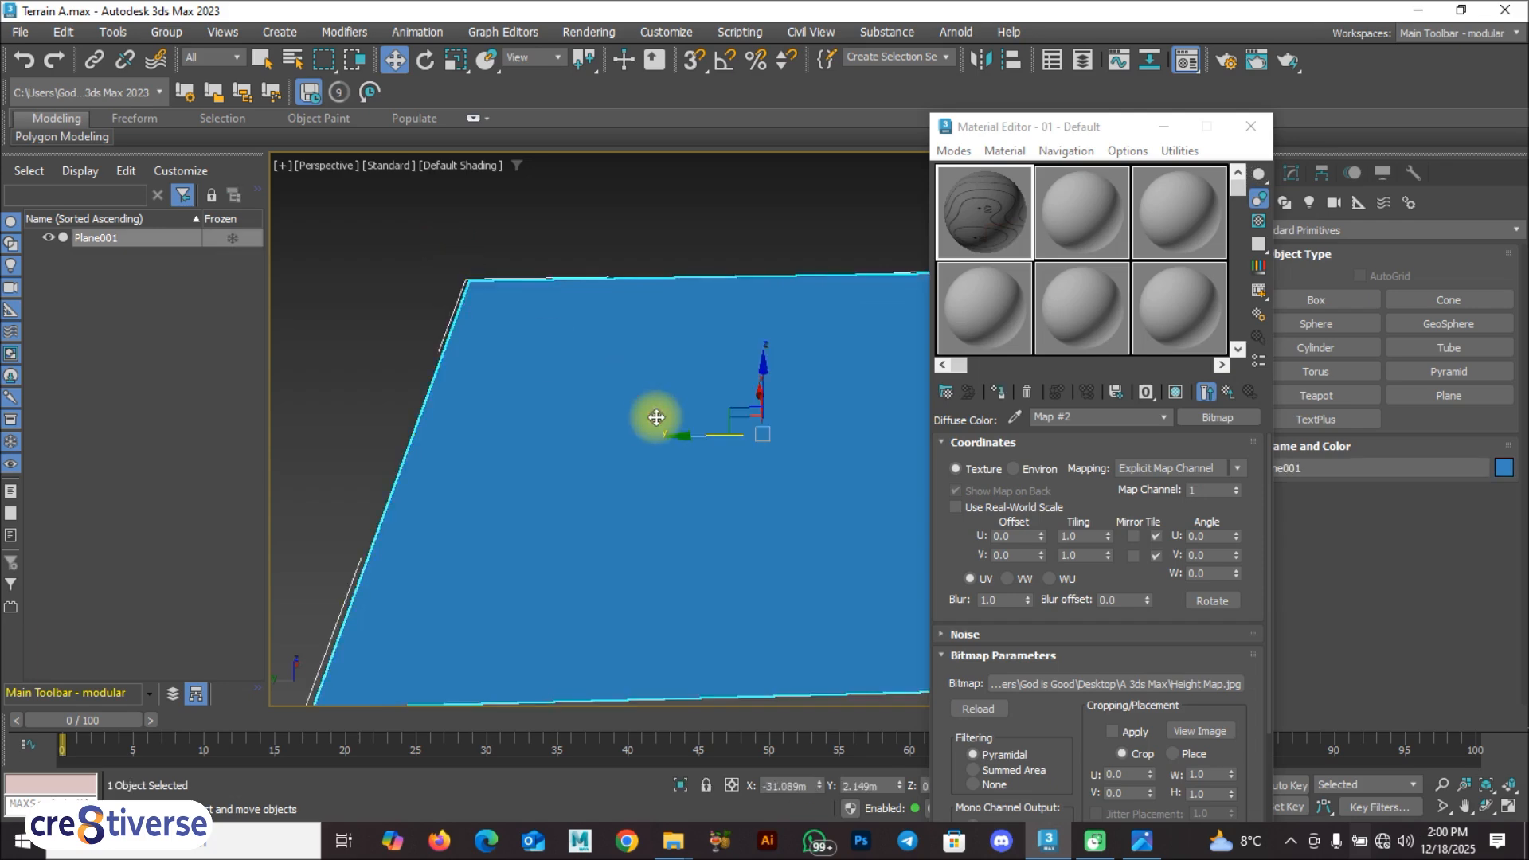
click(999, 393)
drag(1031, 125, 1266, 139)
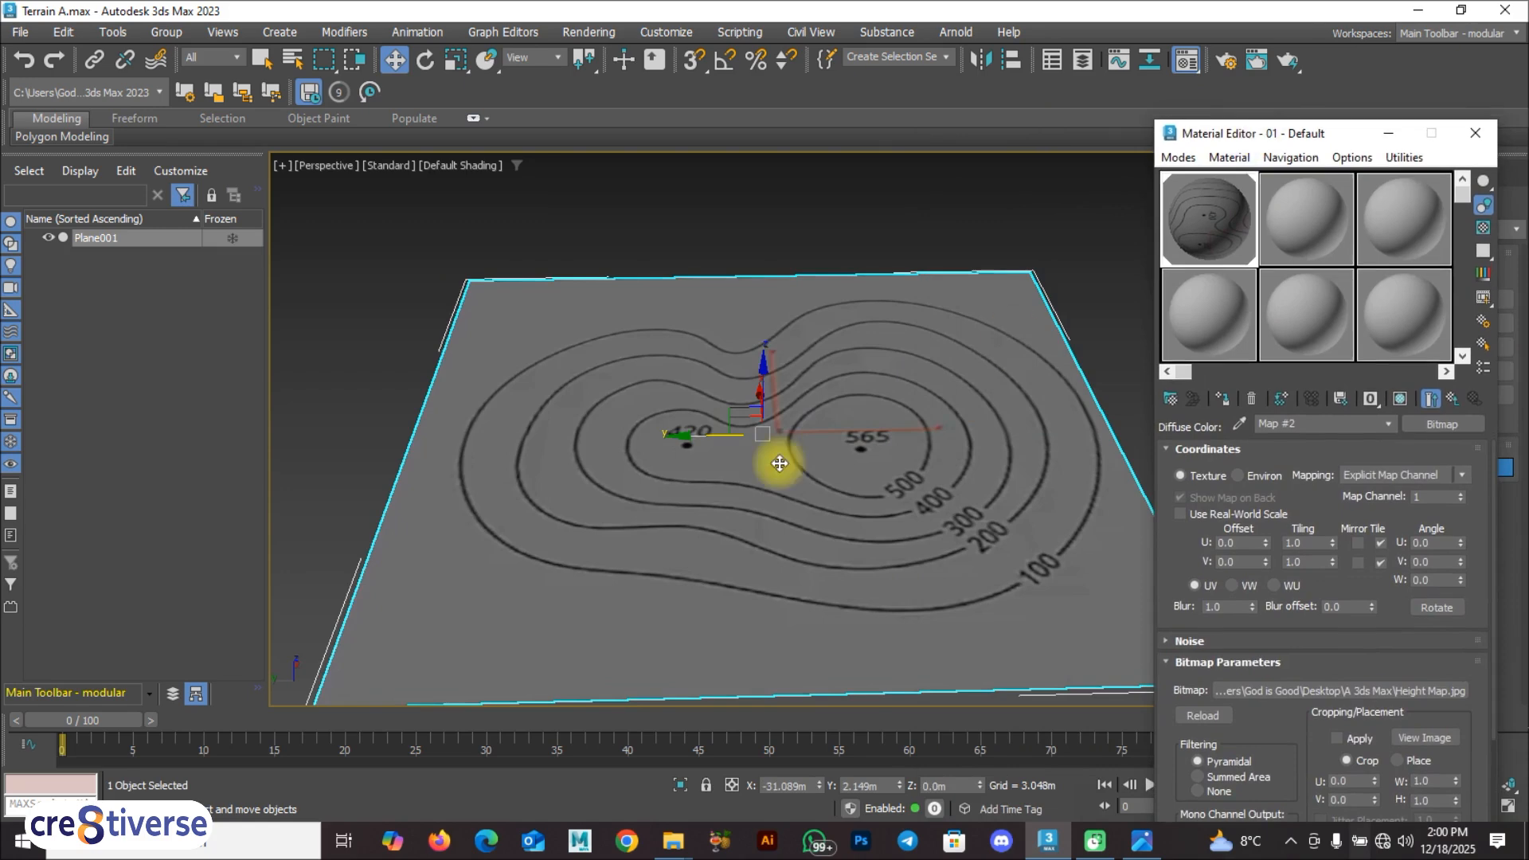
click(600, 218)
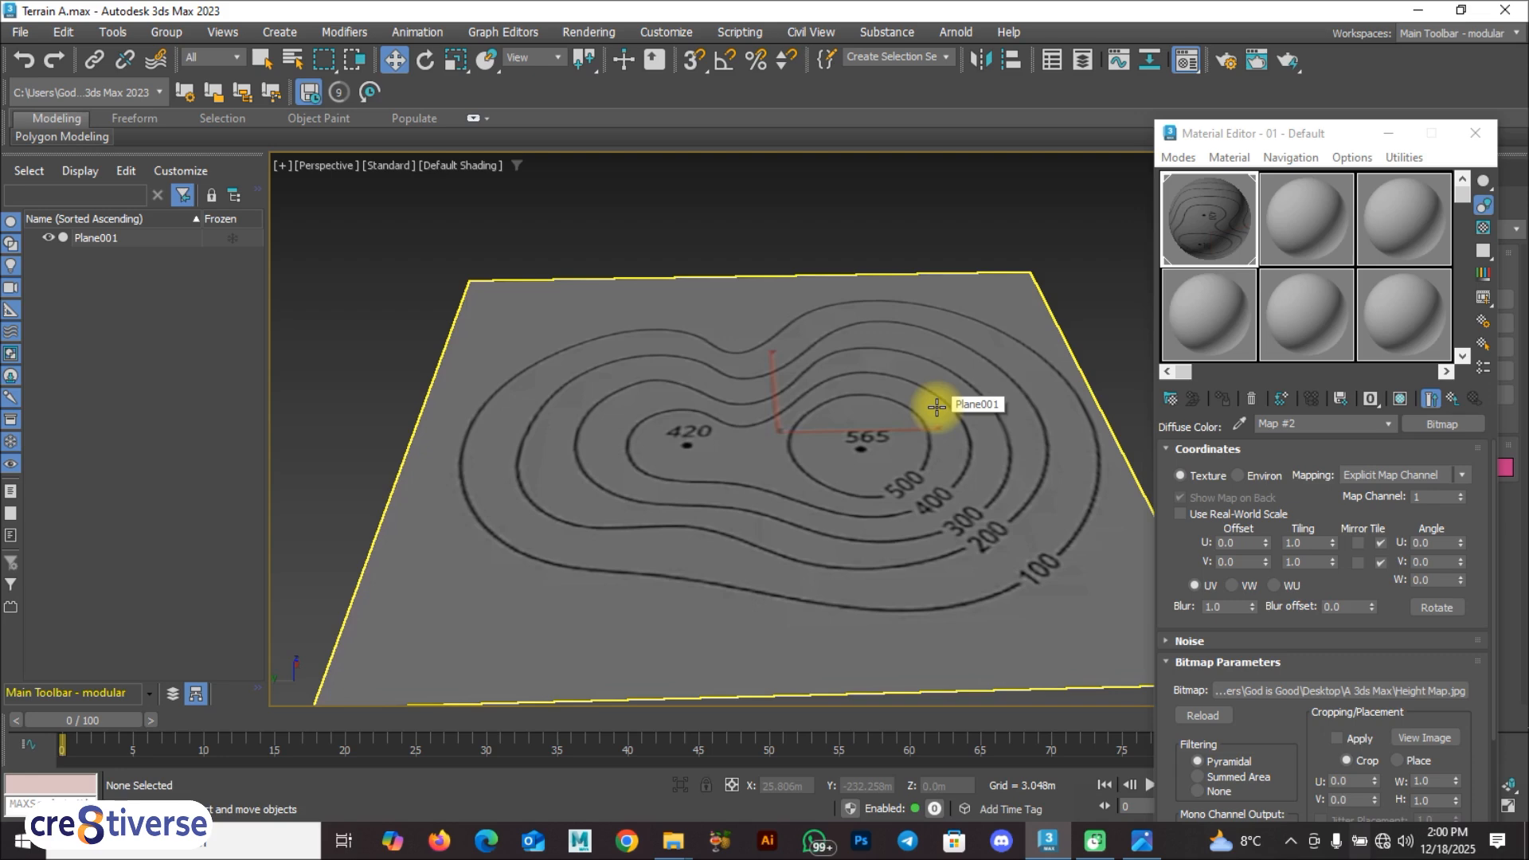
Step: Toggle the shaded material display of the plane off and on again in the viewport
click(884, 447)
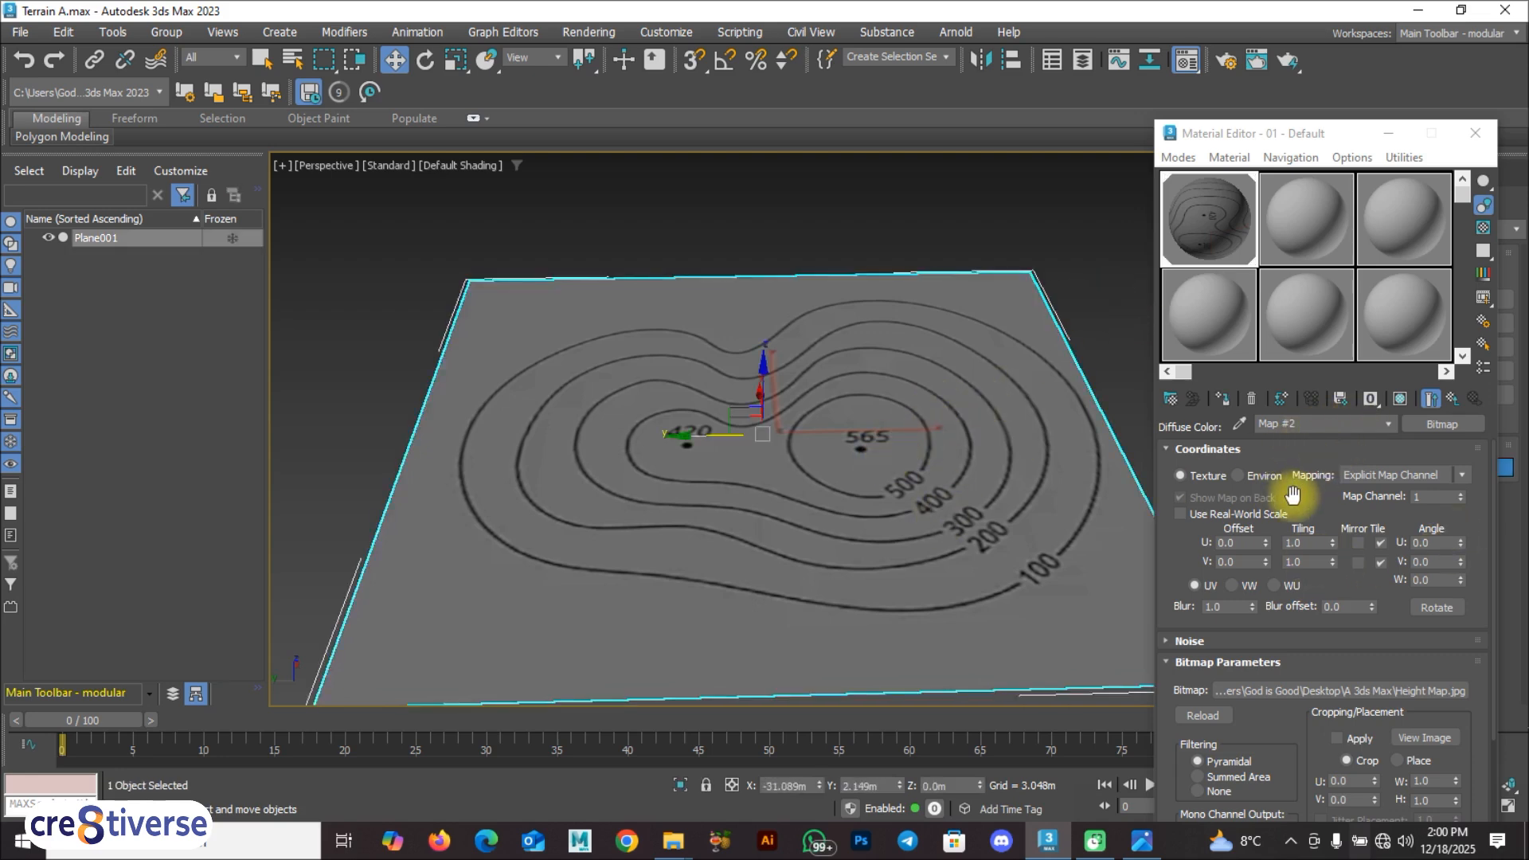
click(1401, 401)
click(1401, 402)
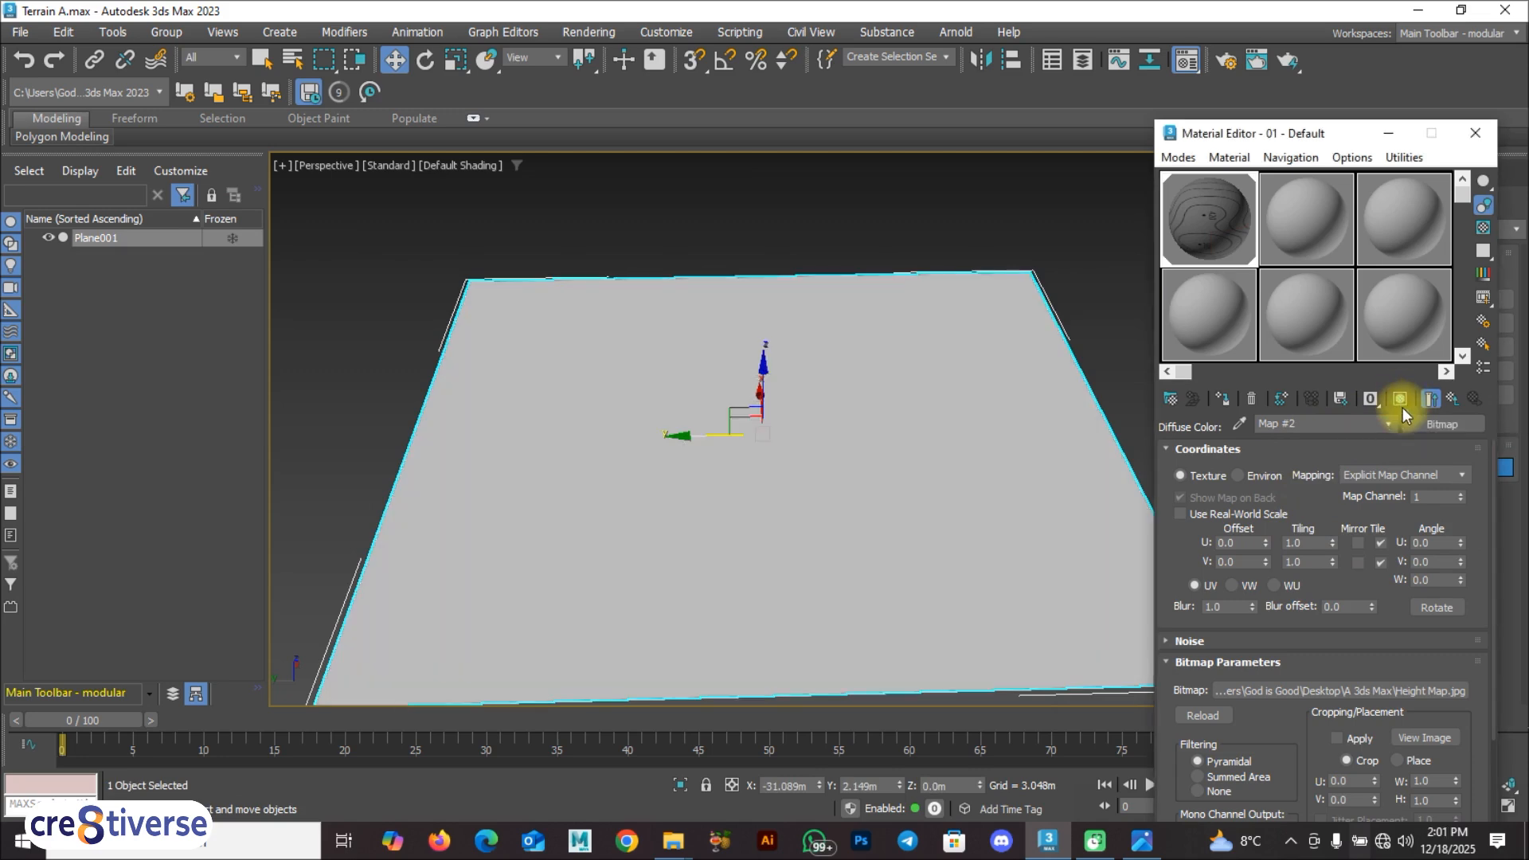
click(1402, 401)
click(1401, 402)
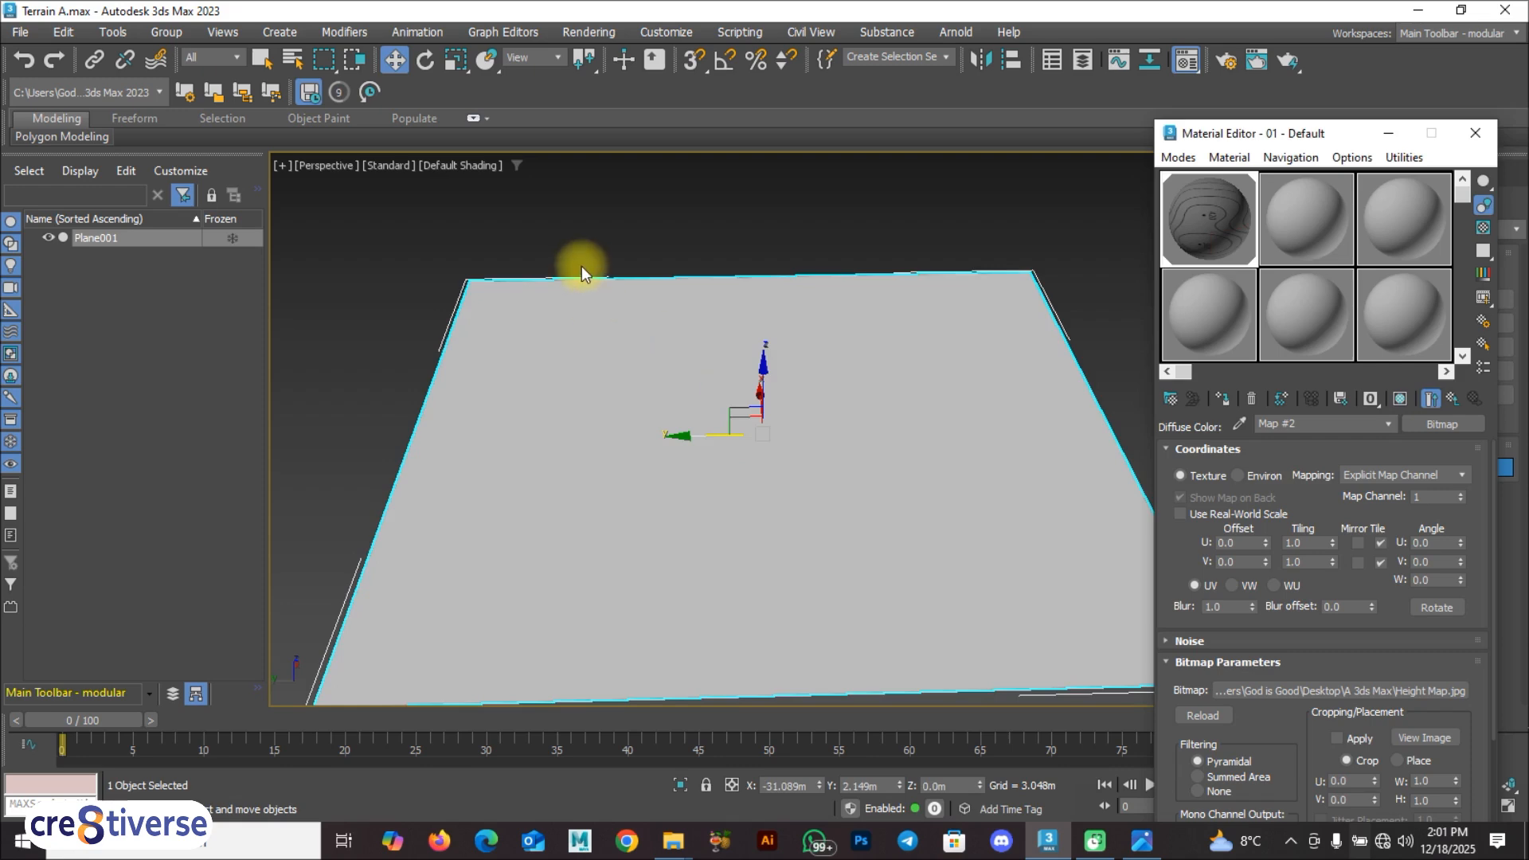
click(581, 266)
click(803, 398)
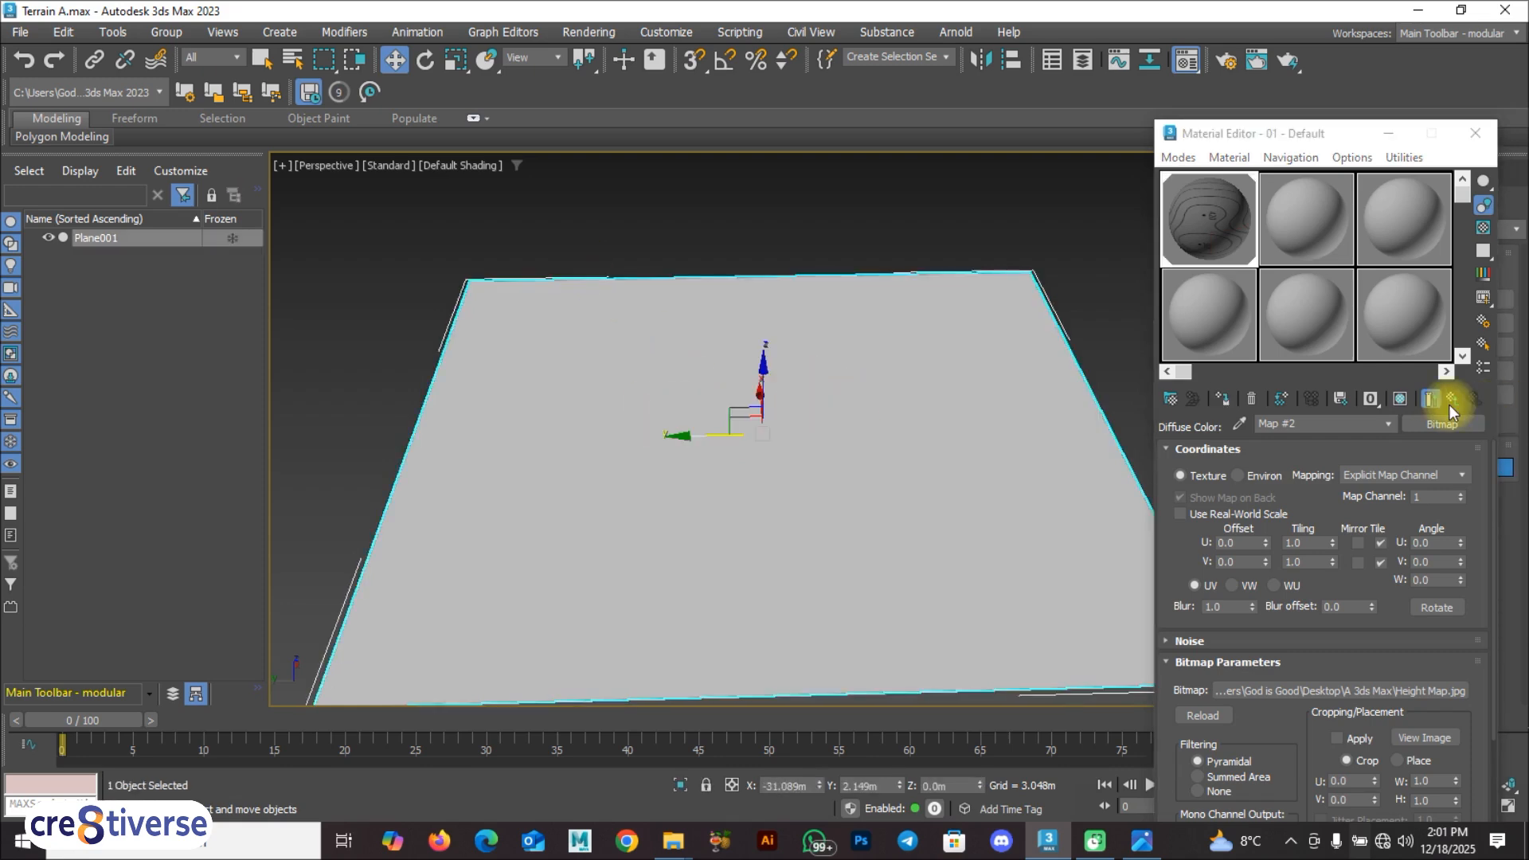
click(1401, 401)
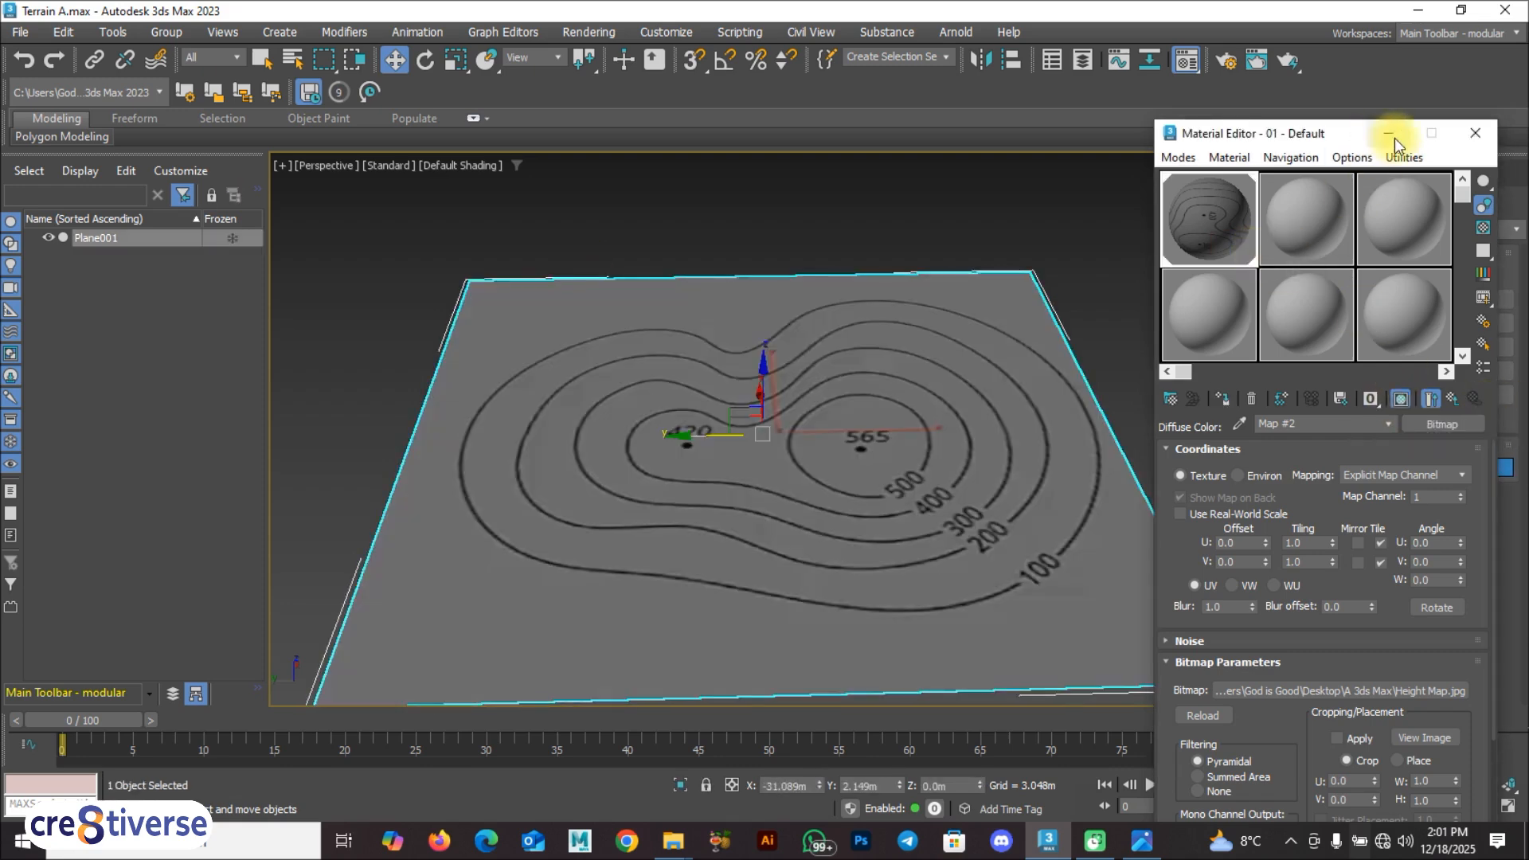
Step: Close the Material Editor and set the maximized Perspective view to look straight down on the whole contour map
click(1474, 137)
alt+middle_drag(852, 409, 792, 423)
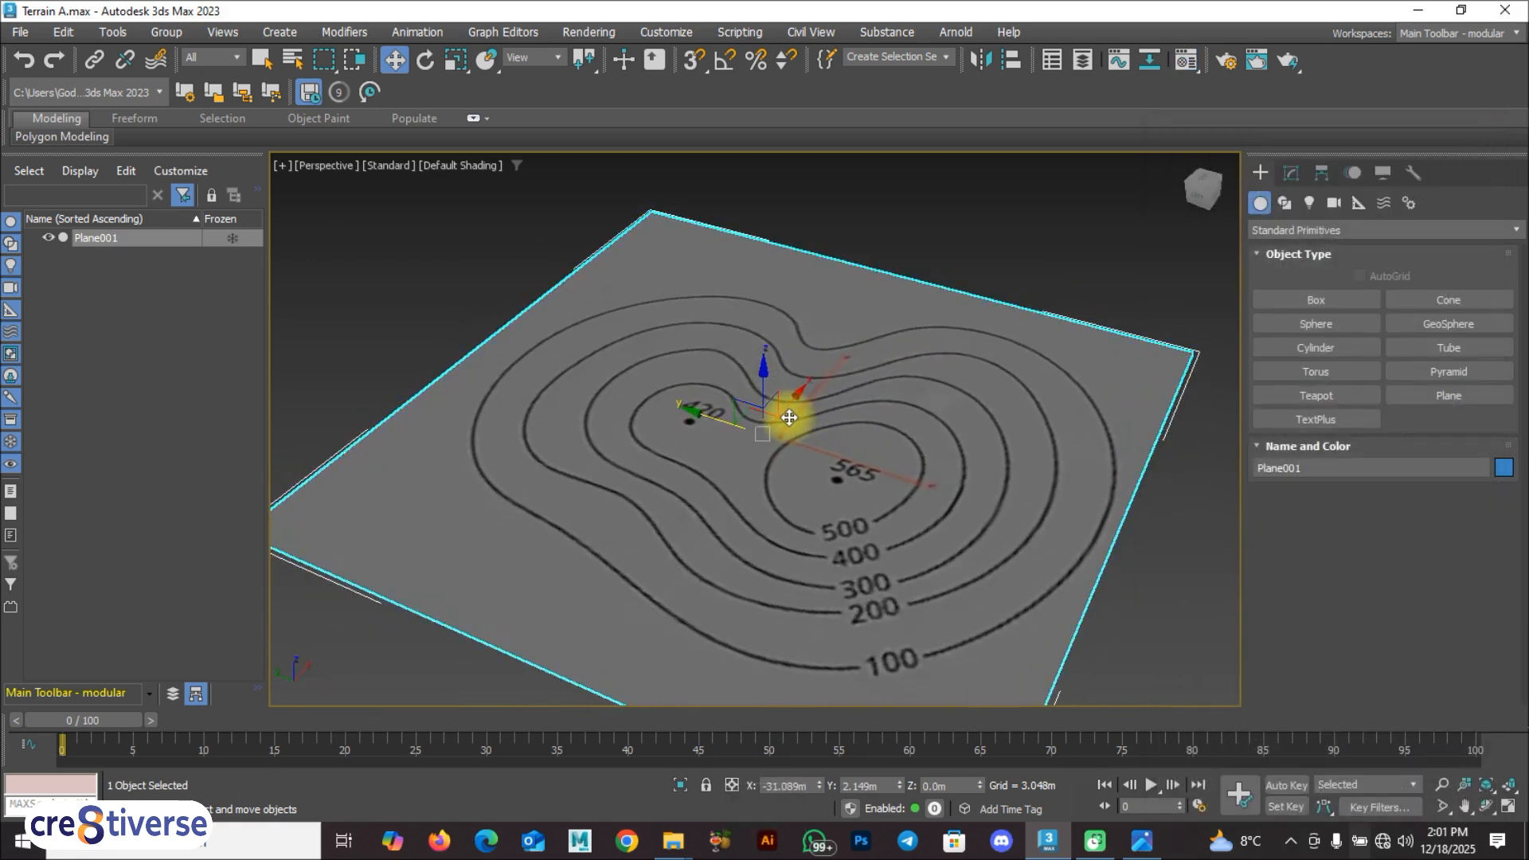
key(alt+w)
alt+middle_drag(514, 307, 545, 338)
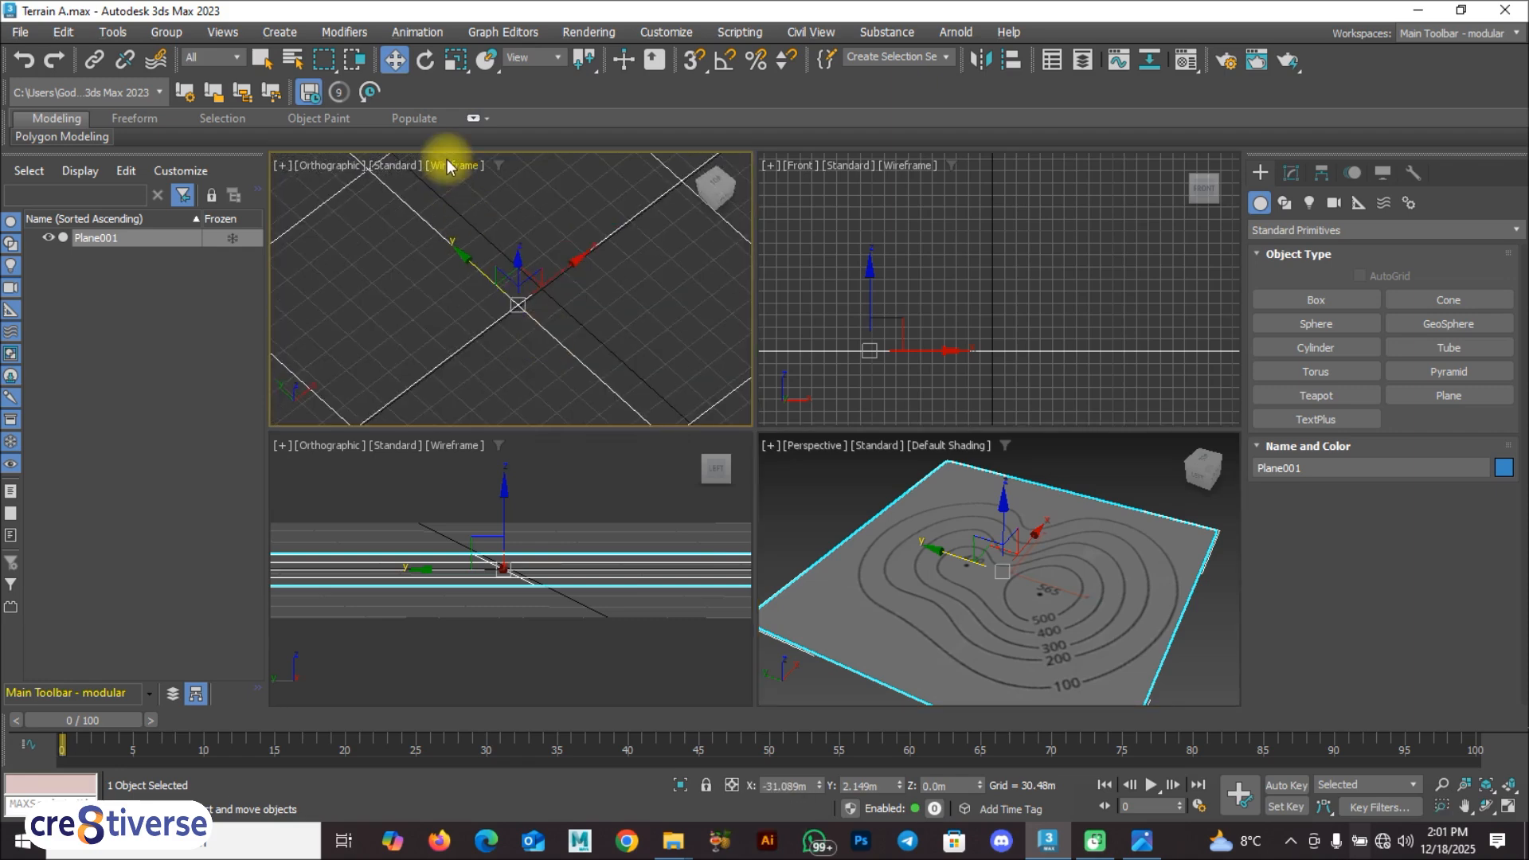
click(834, 492)
key(alt+w)
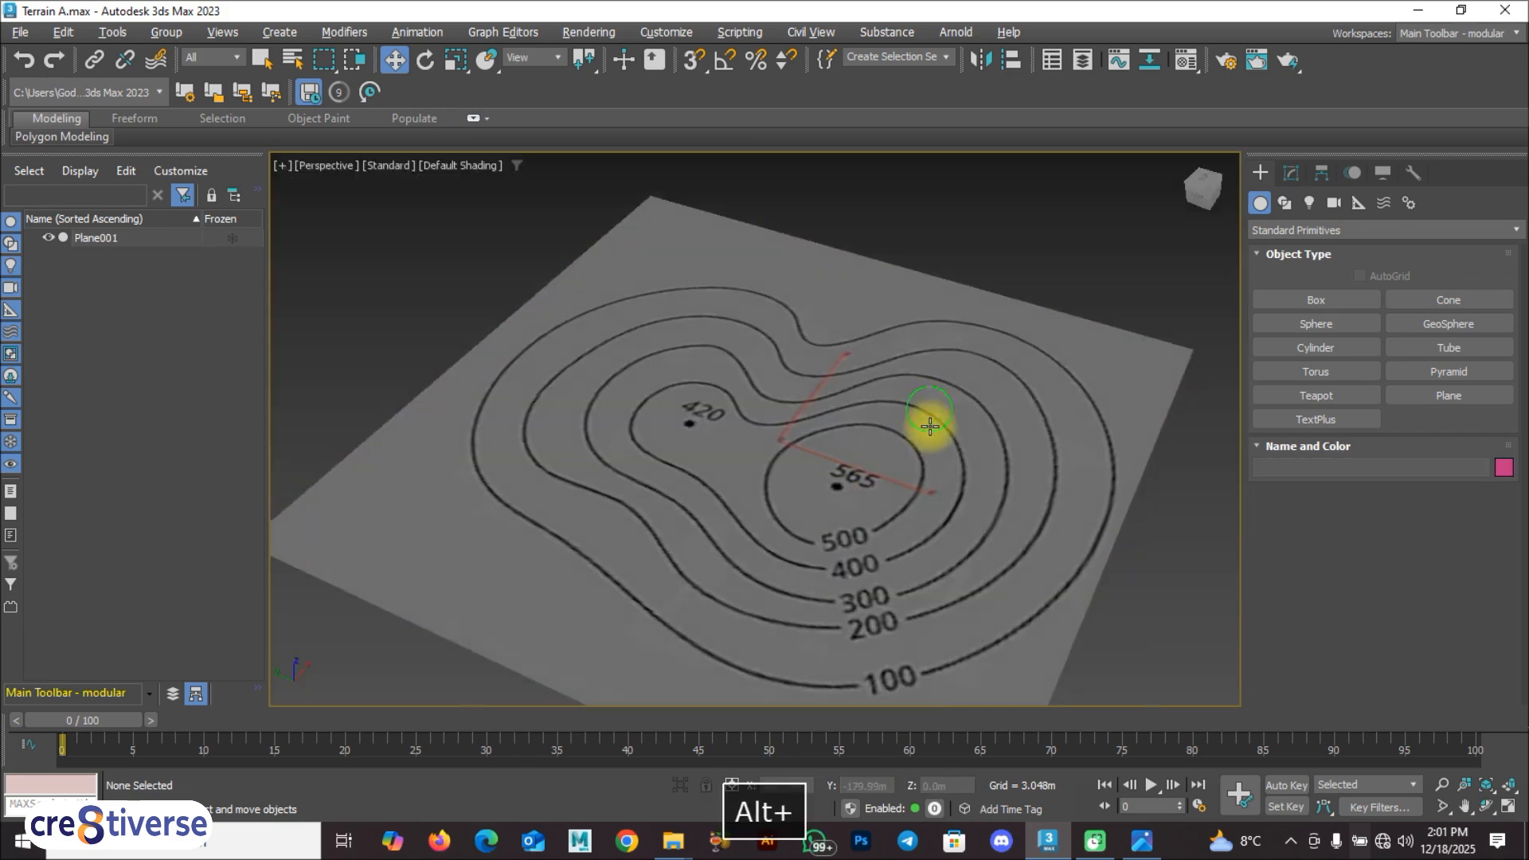
drag(1211, 185, 1209, 182)
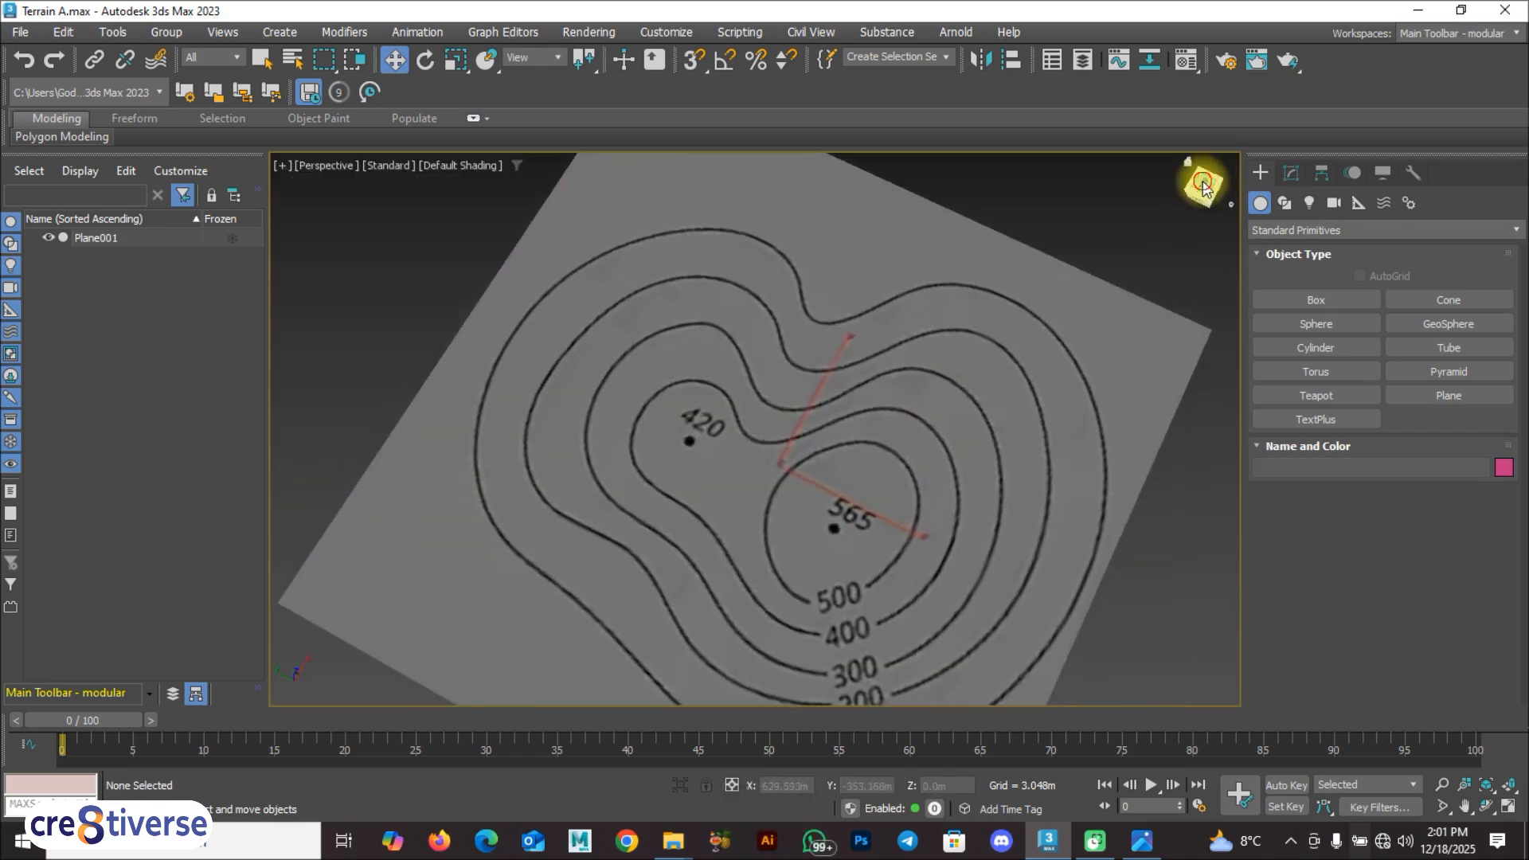
click(1203, 185)
scroll(830, 557, down, 1)
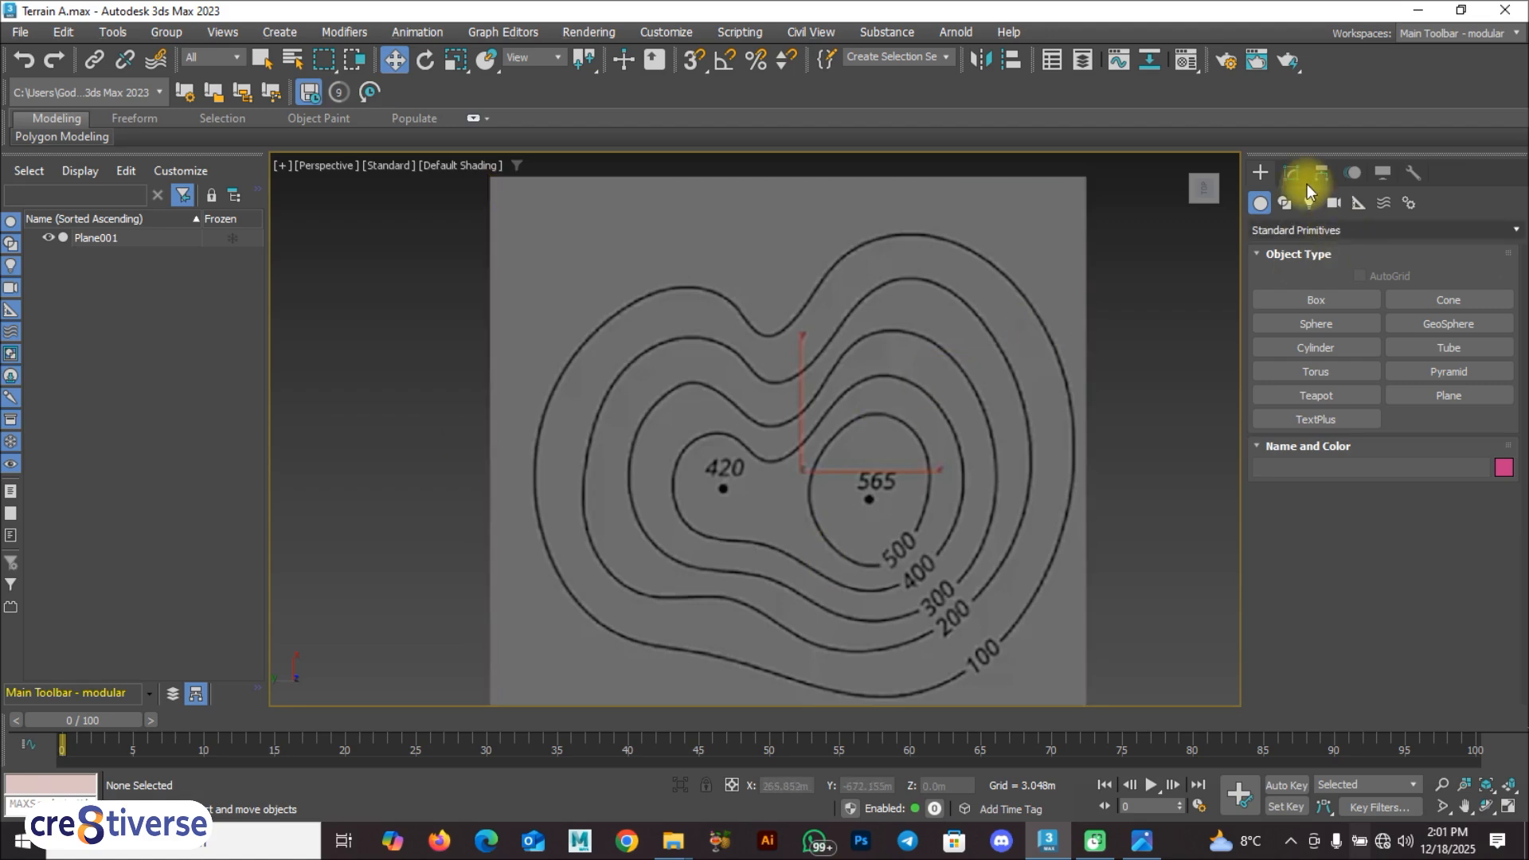
Step: Start a Line spline on the outermost 100 contour and trace it from its upper edge around the left side to the lower right
click(1284, 203)
click(1315, 320)
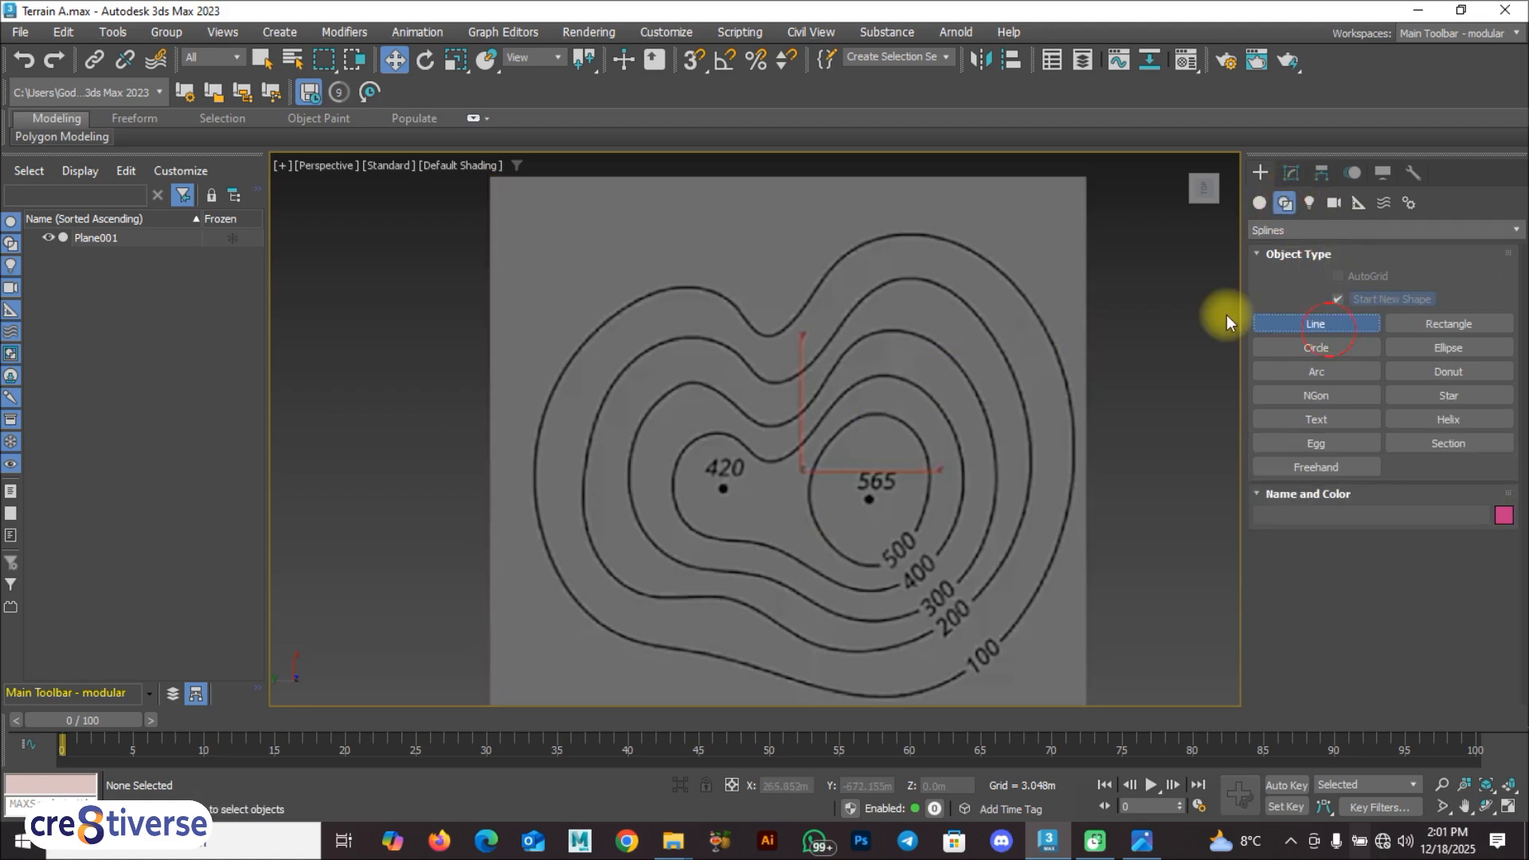
click(870, 241)
click(830, 271)
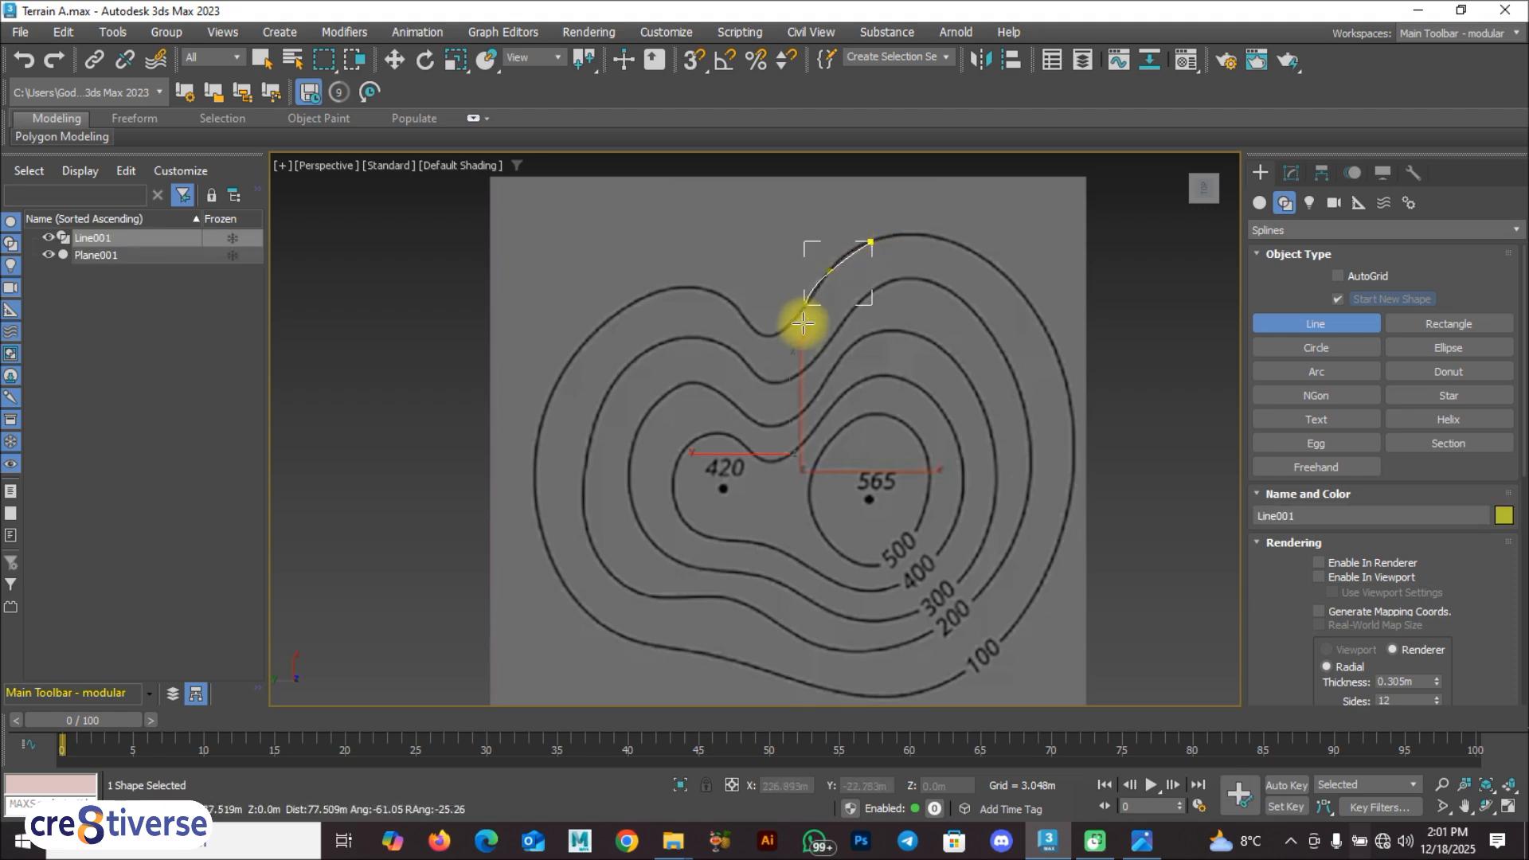
click(771, 335)
click(706, 288)
click(587, 337)
click(534, 492)
click(625, 636)
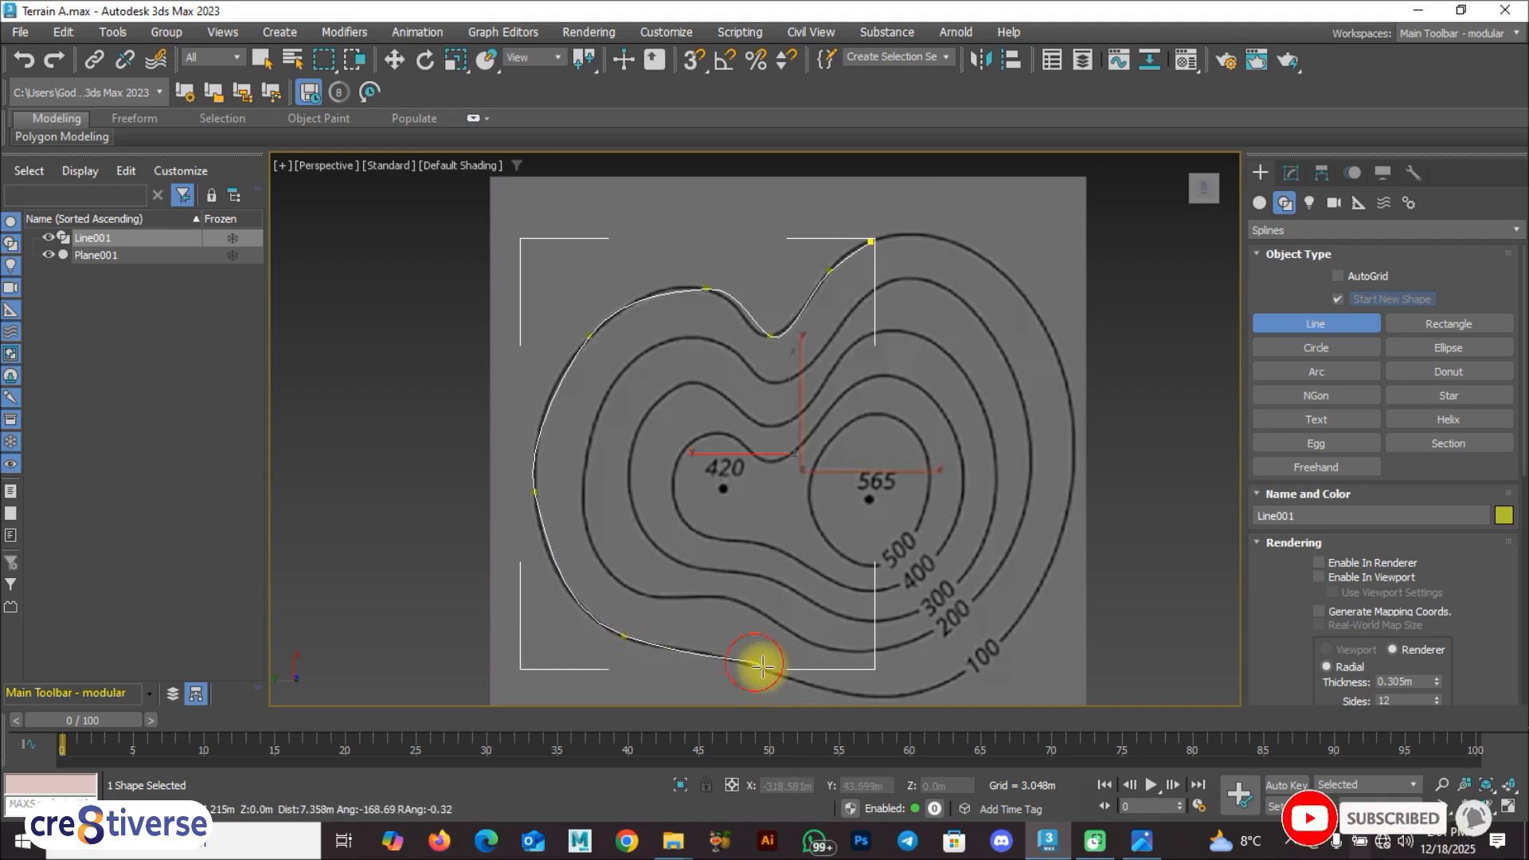
click(861, 695)
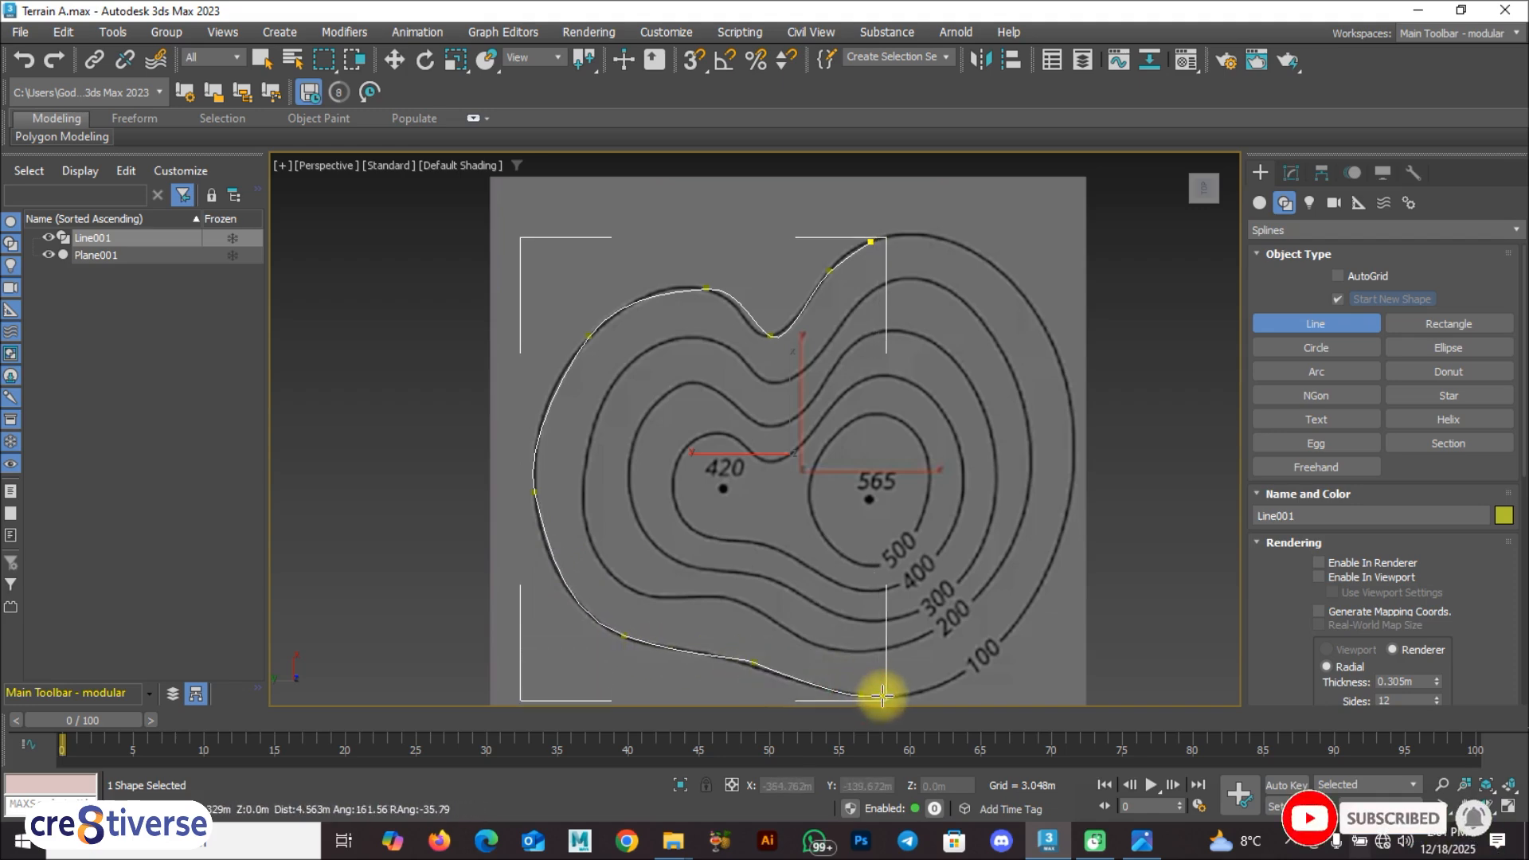
click(1013, 624)
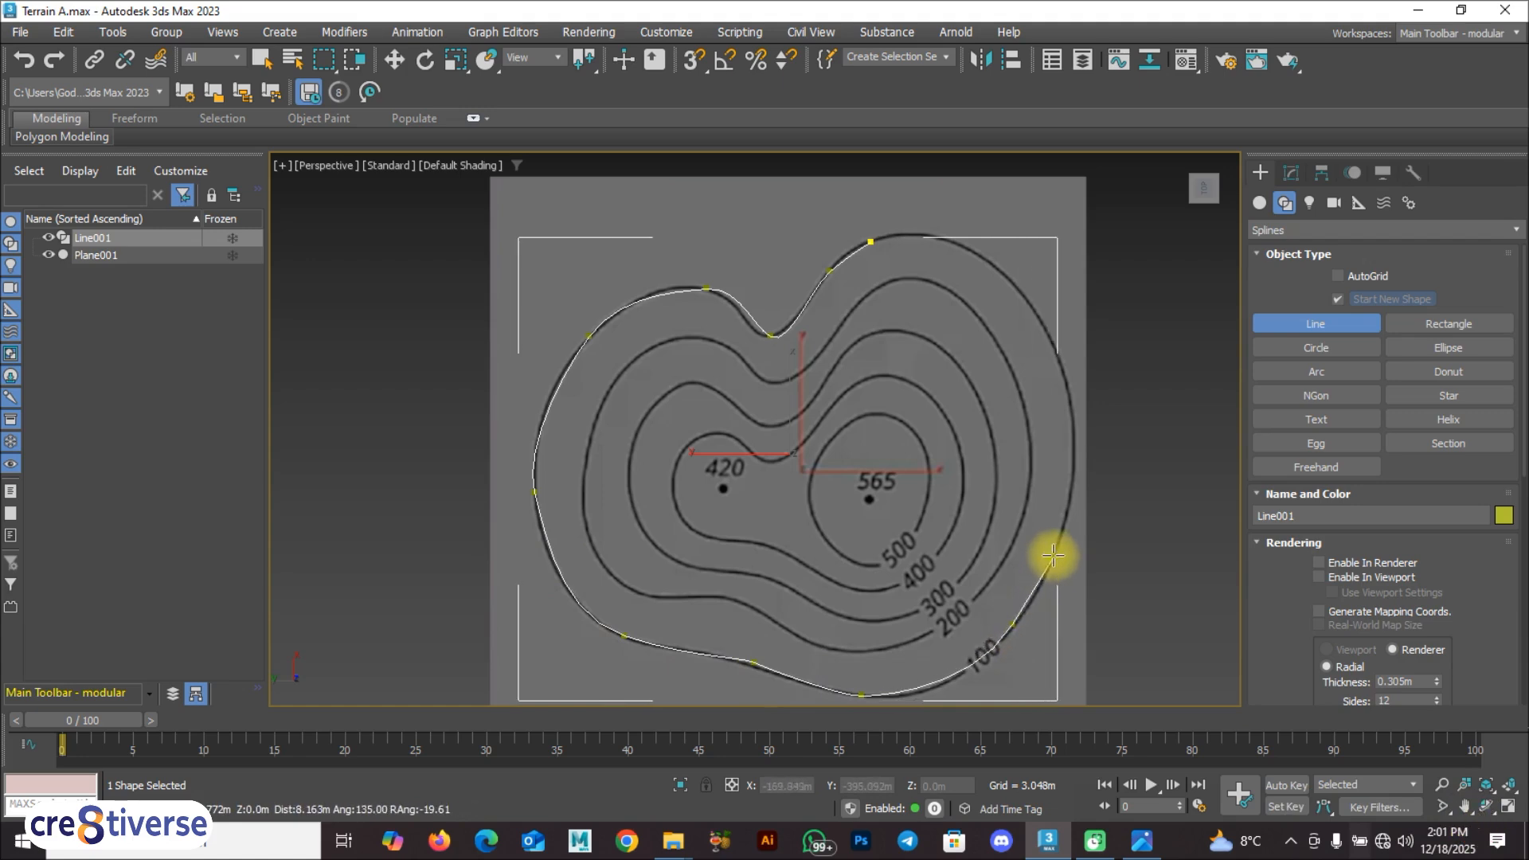
click(1077, 435)
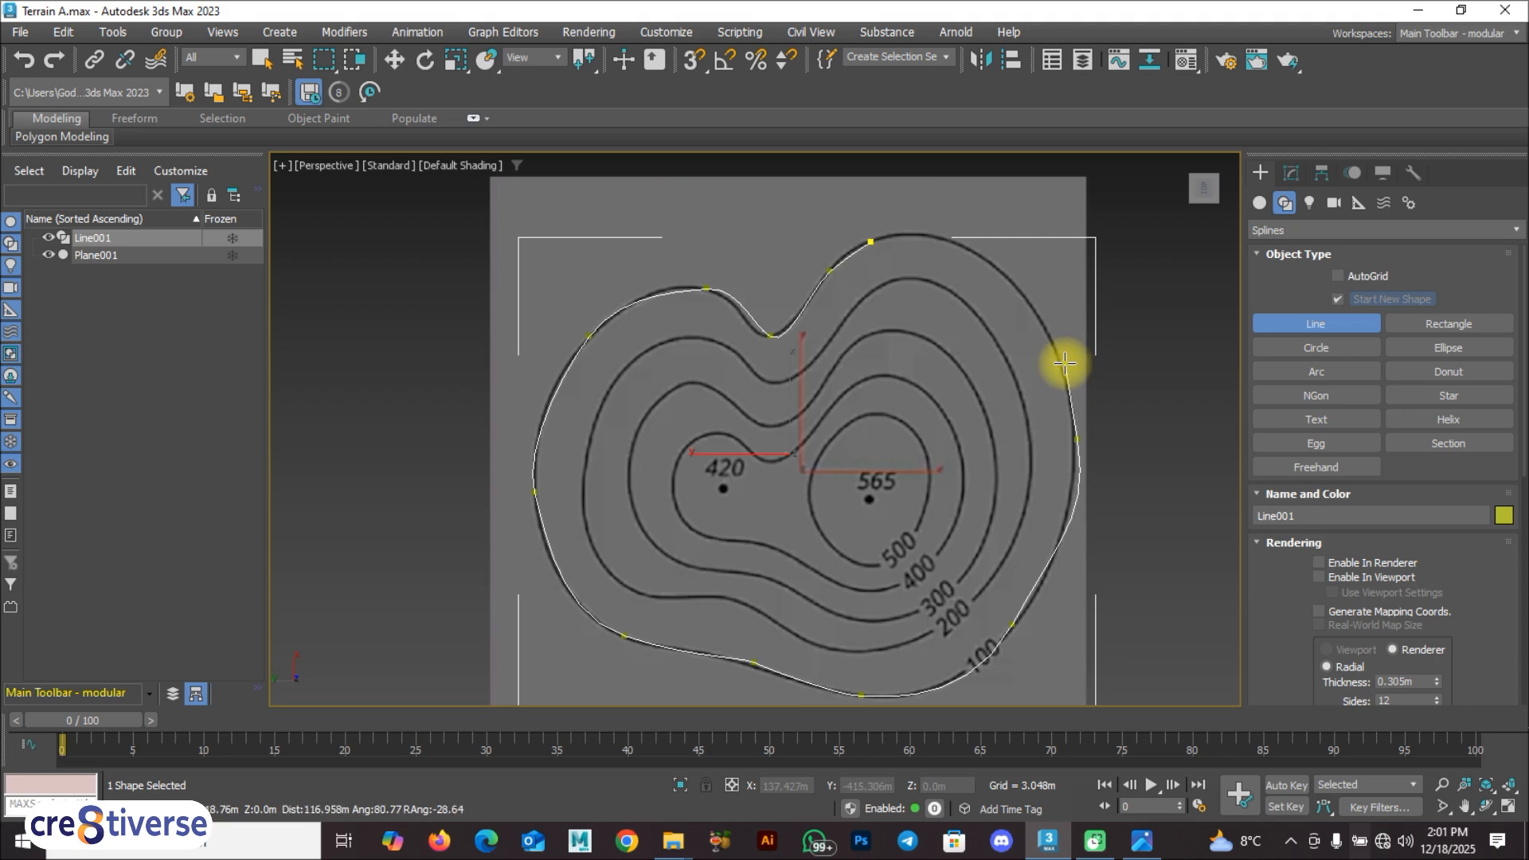
click(1063, 272)
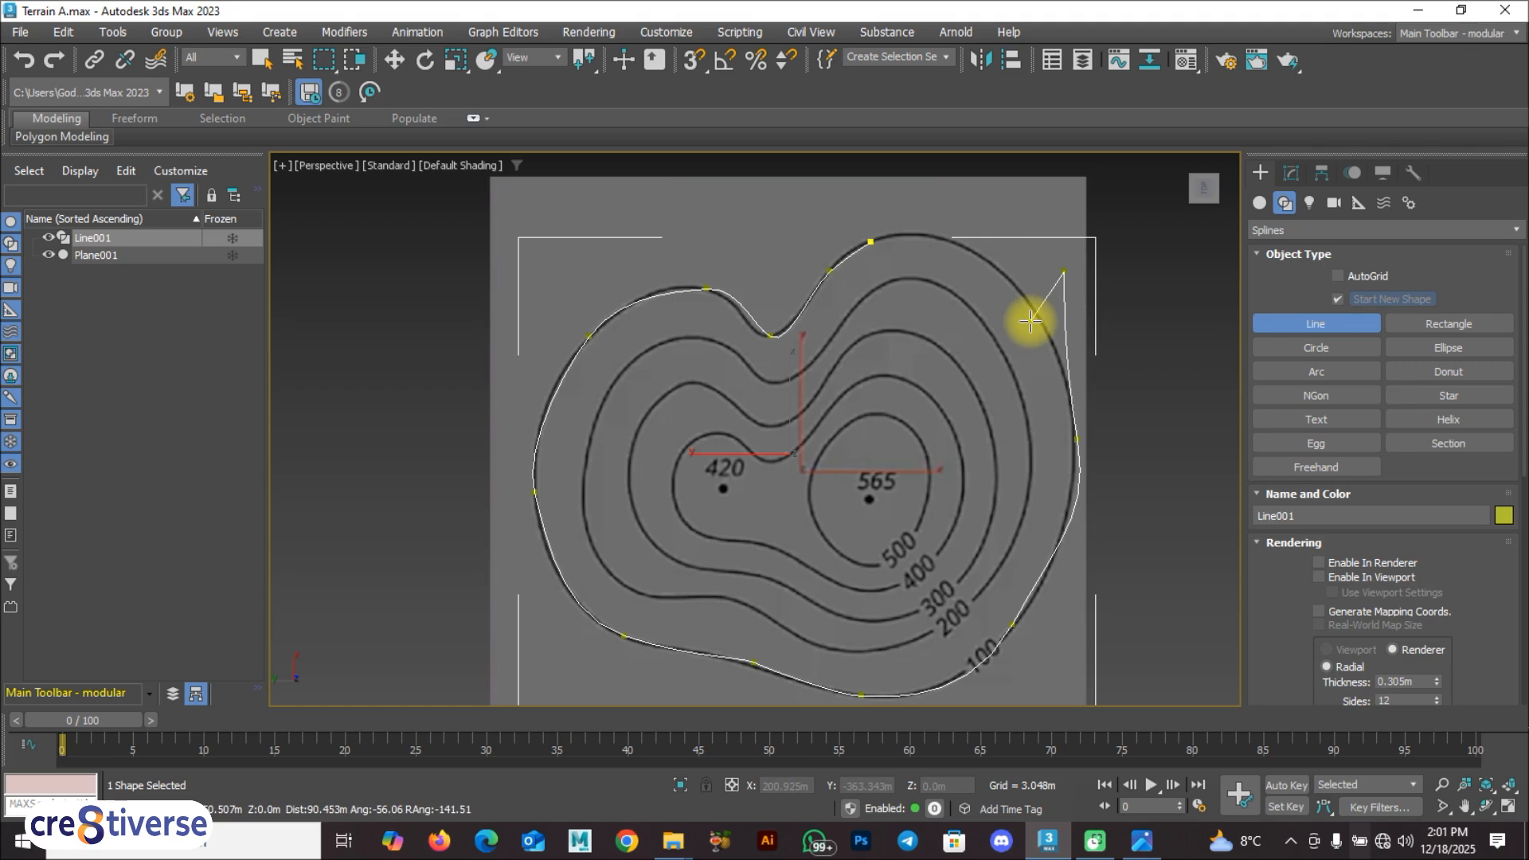
key(ctrl+BackSpace)
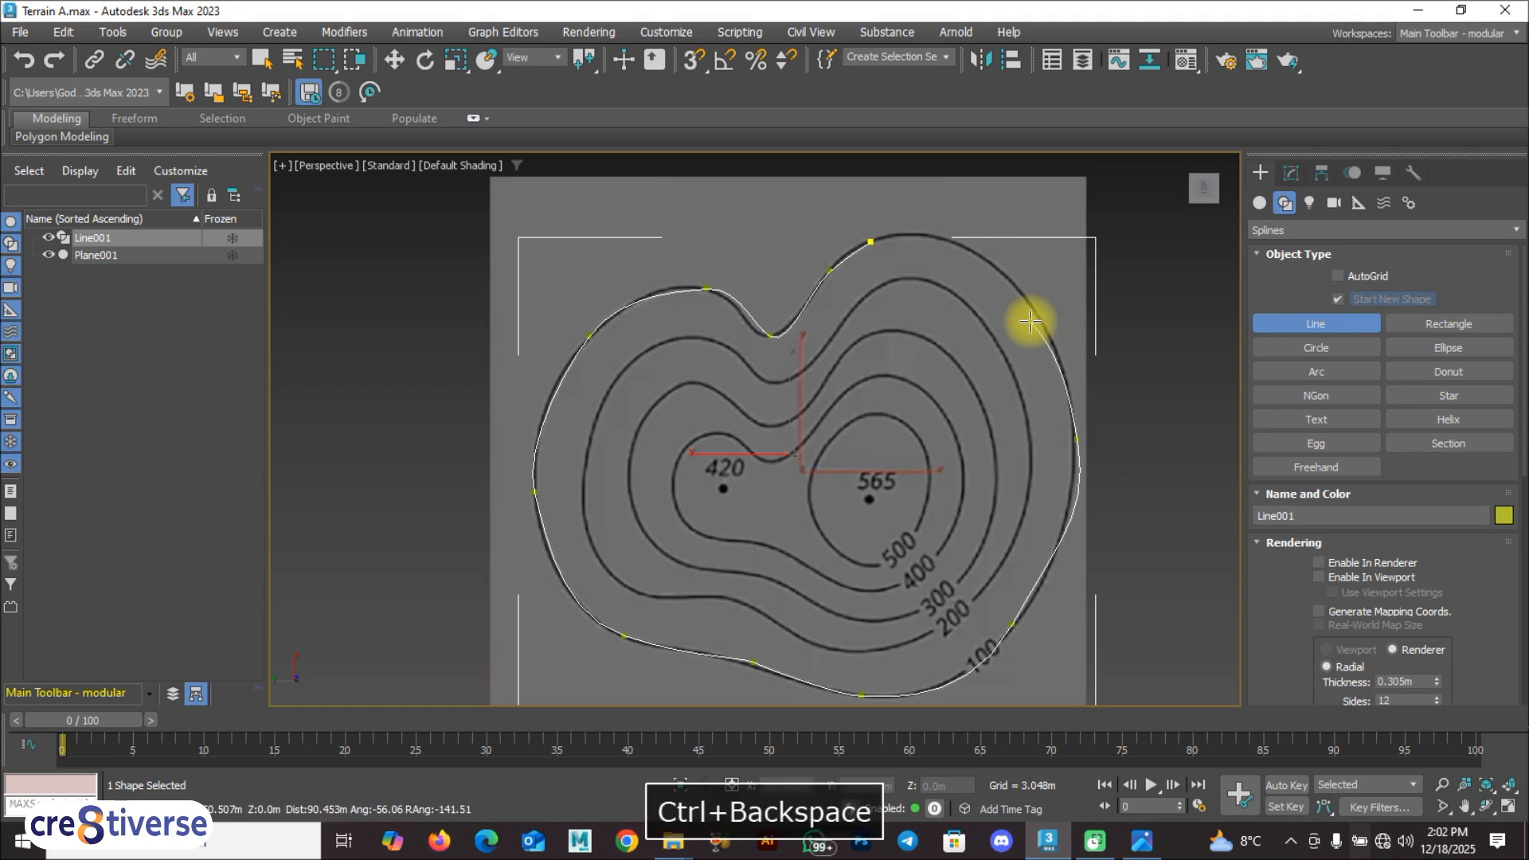
Step: Trace the right side of the 100 contour back to its start point and close the spline
click(1073, 479)
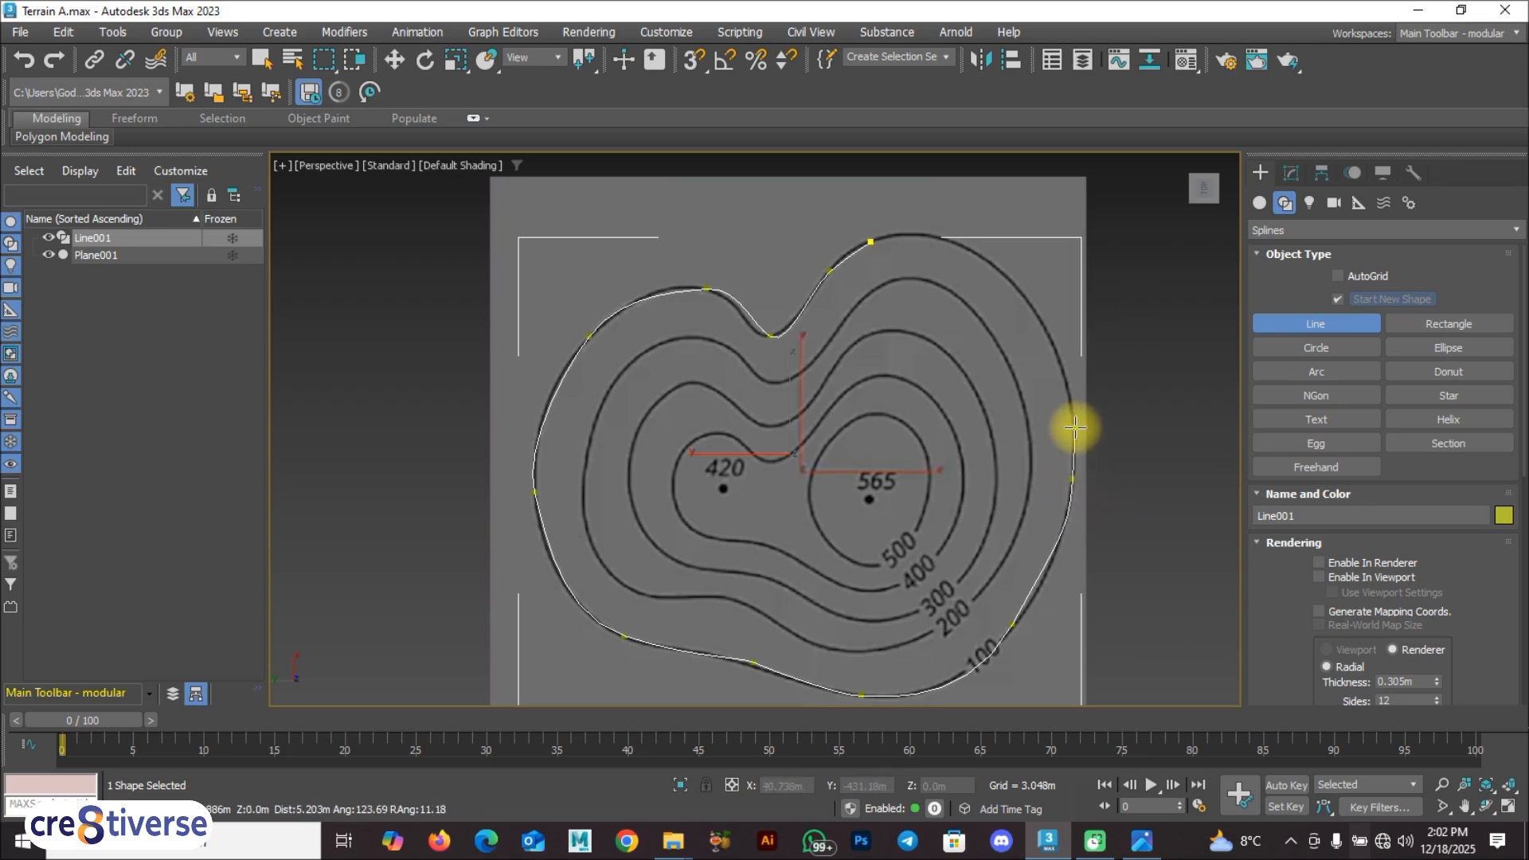
click(1031, 305)
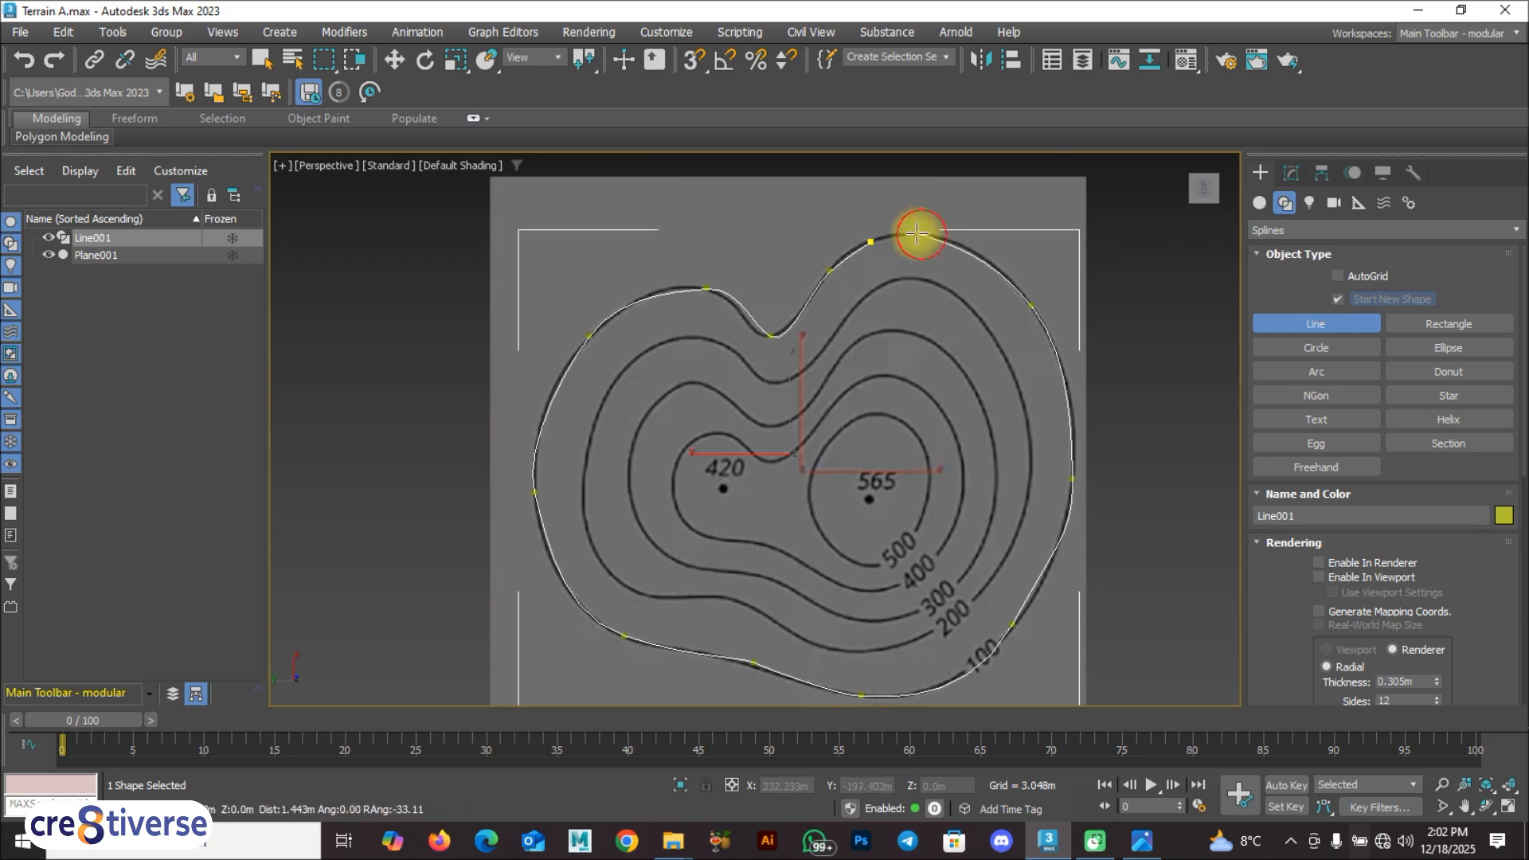
click(871, 241)
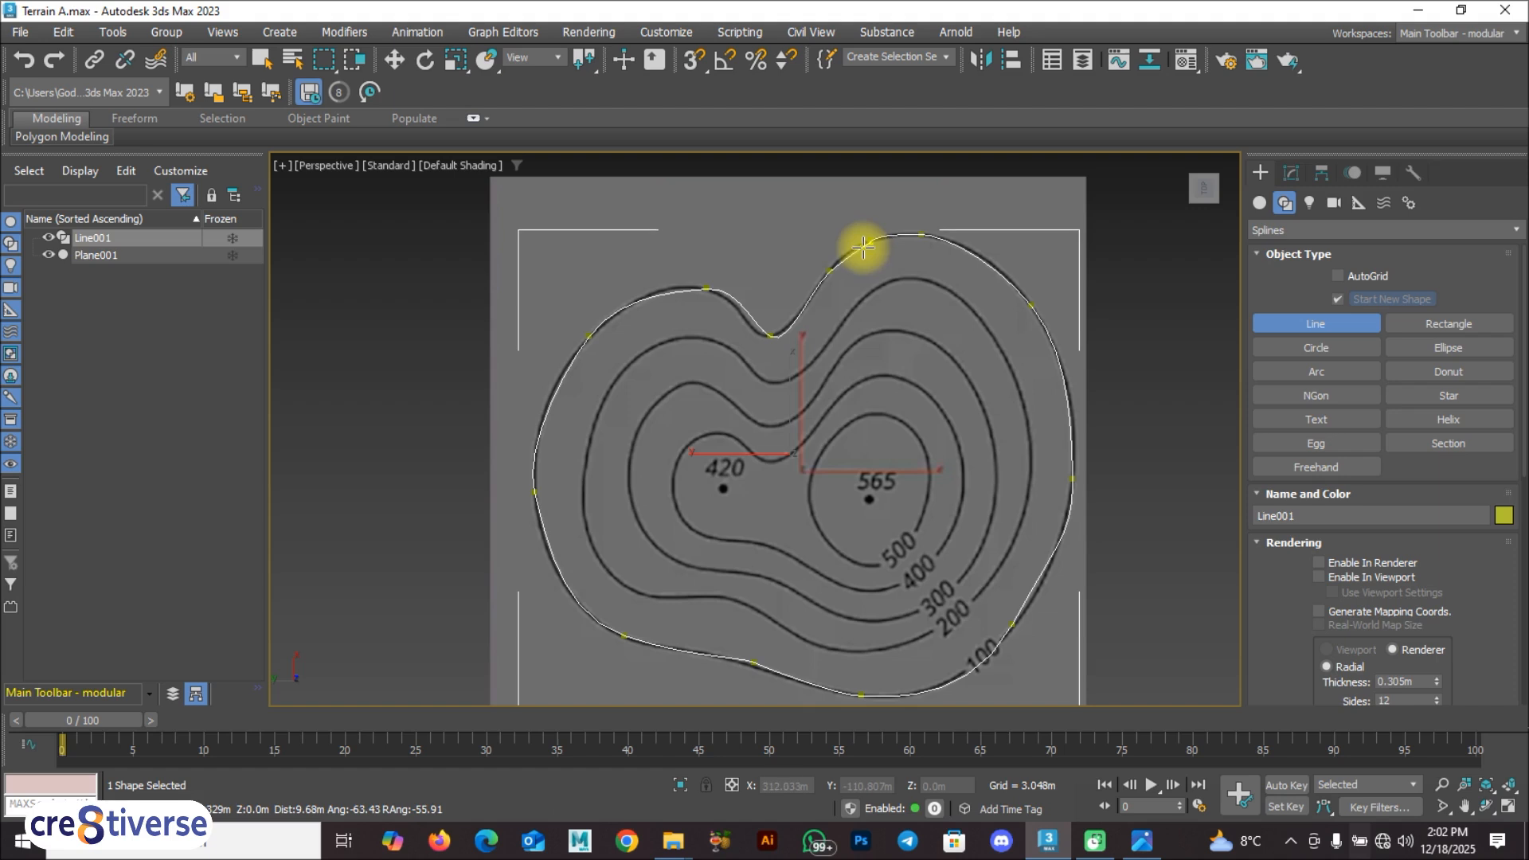
click(865, 246)
click(727, 439)
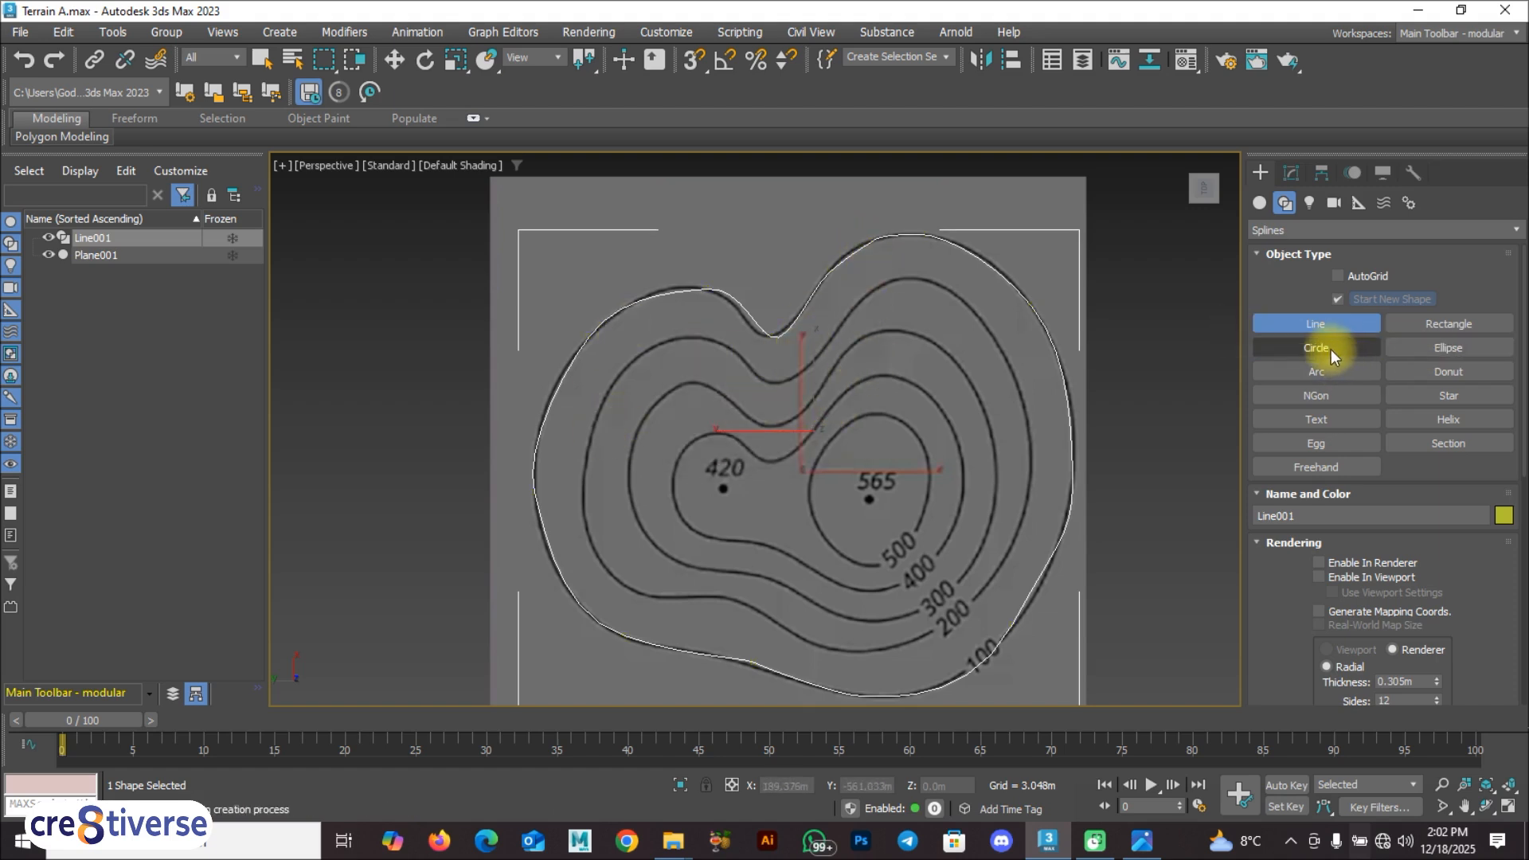
Step: Start a line on the 200 contour and trace it from its upper edge through the dip and down the left side
click(877, 285)
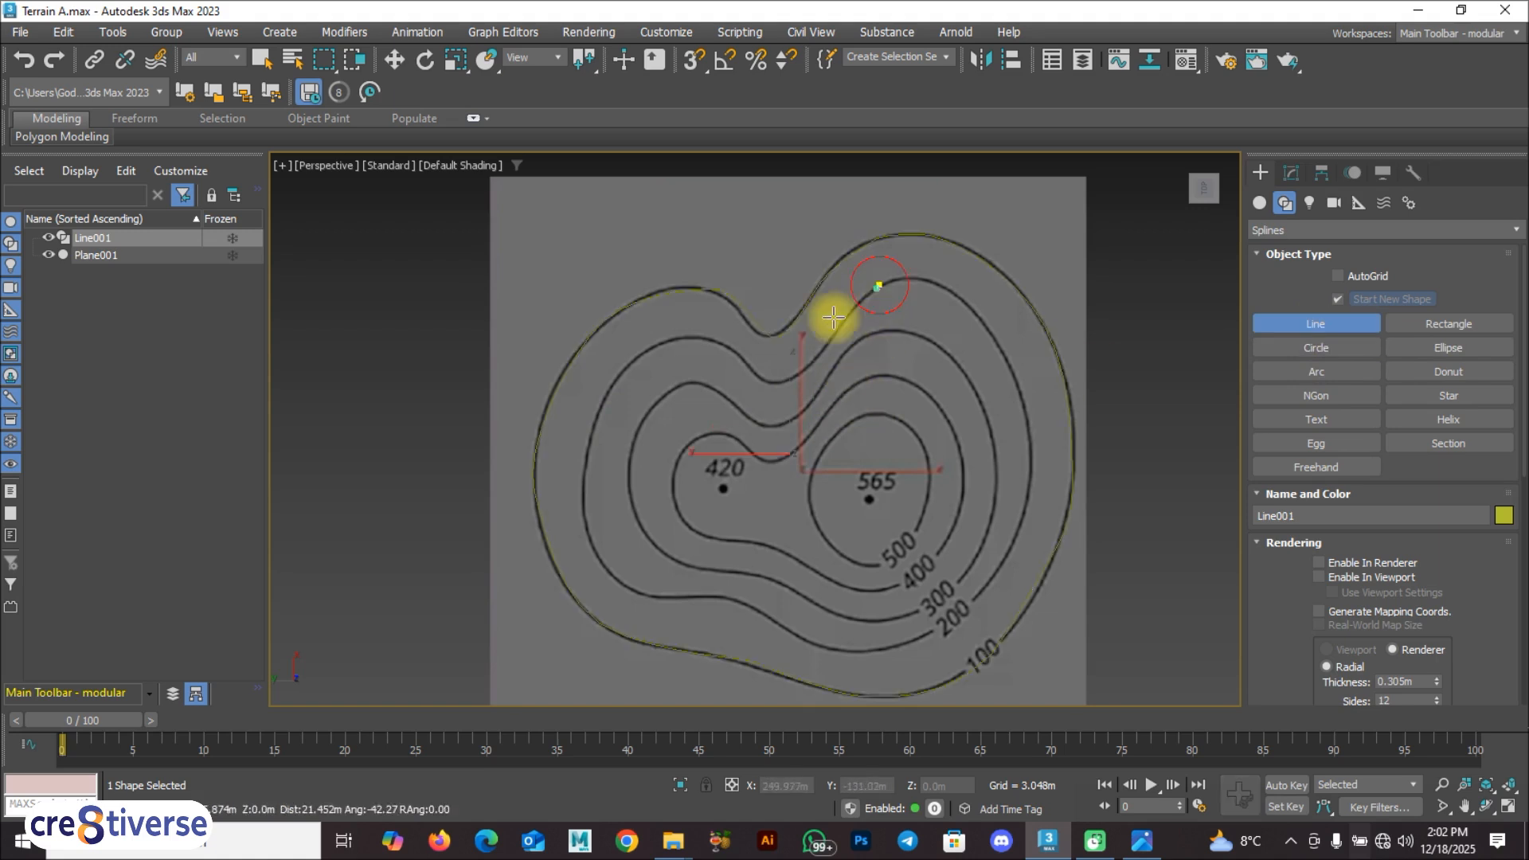
click(804, 368)
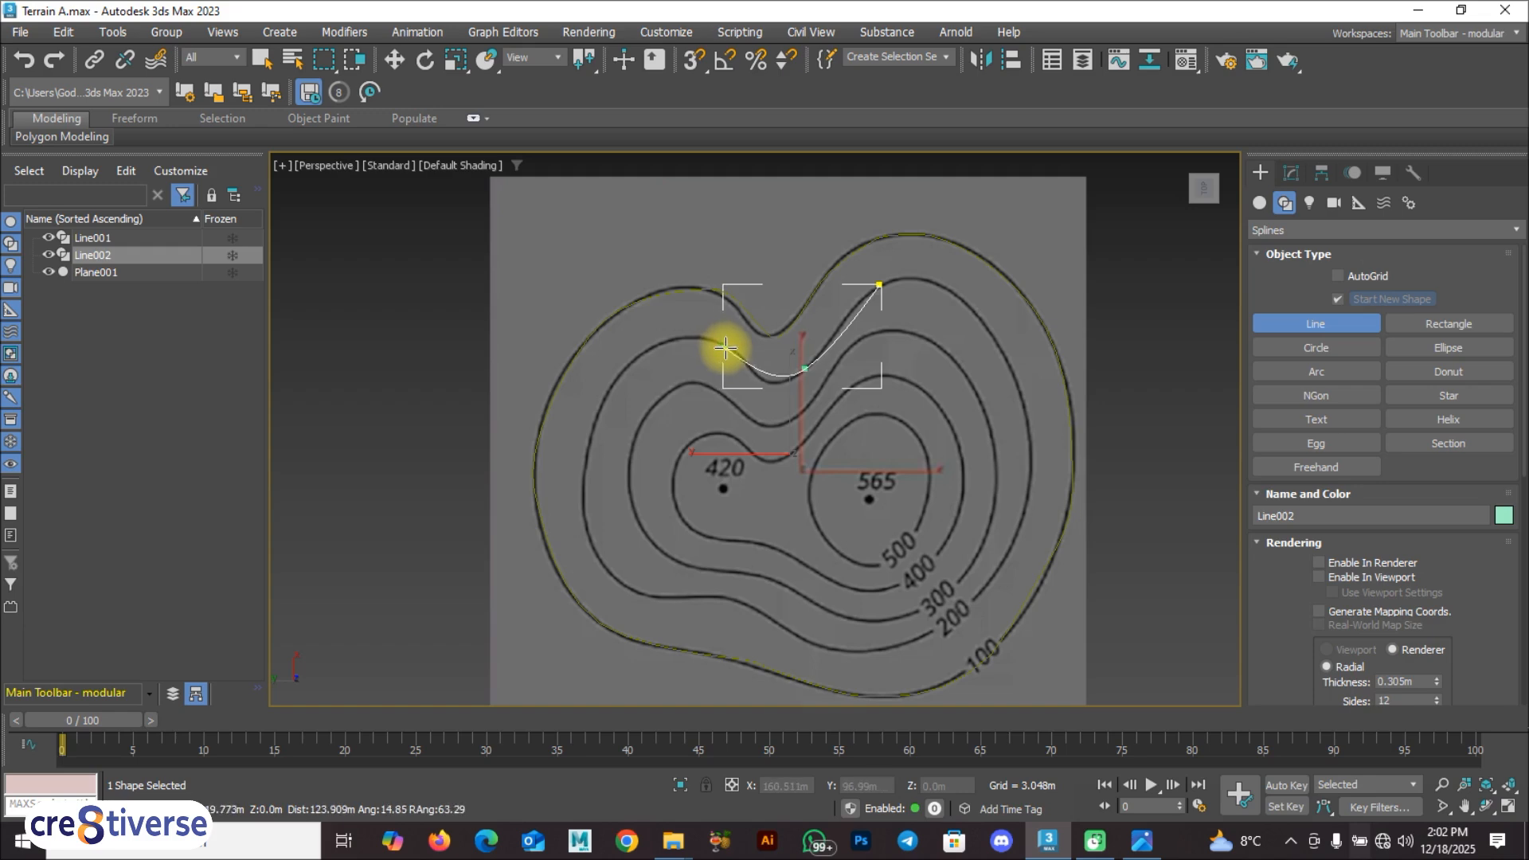
click(746, 365)
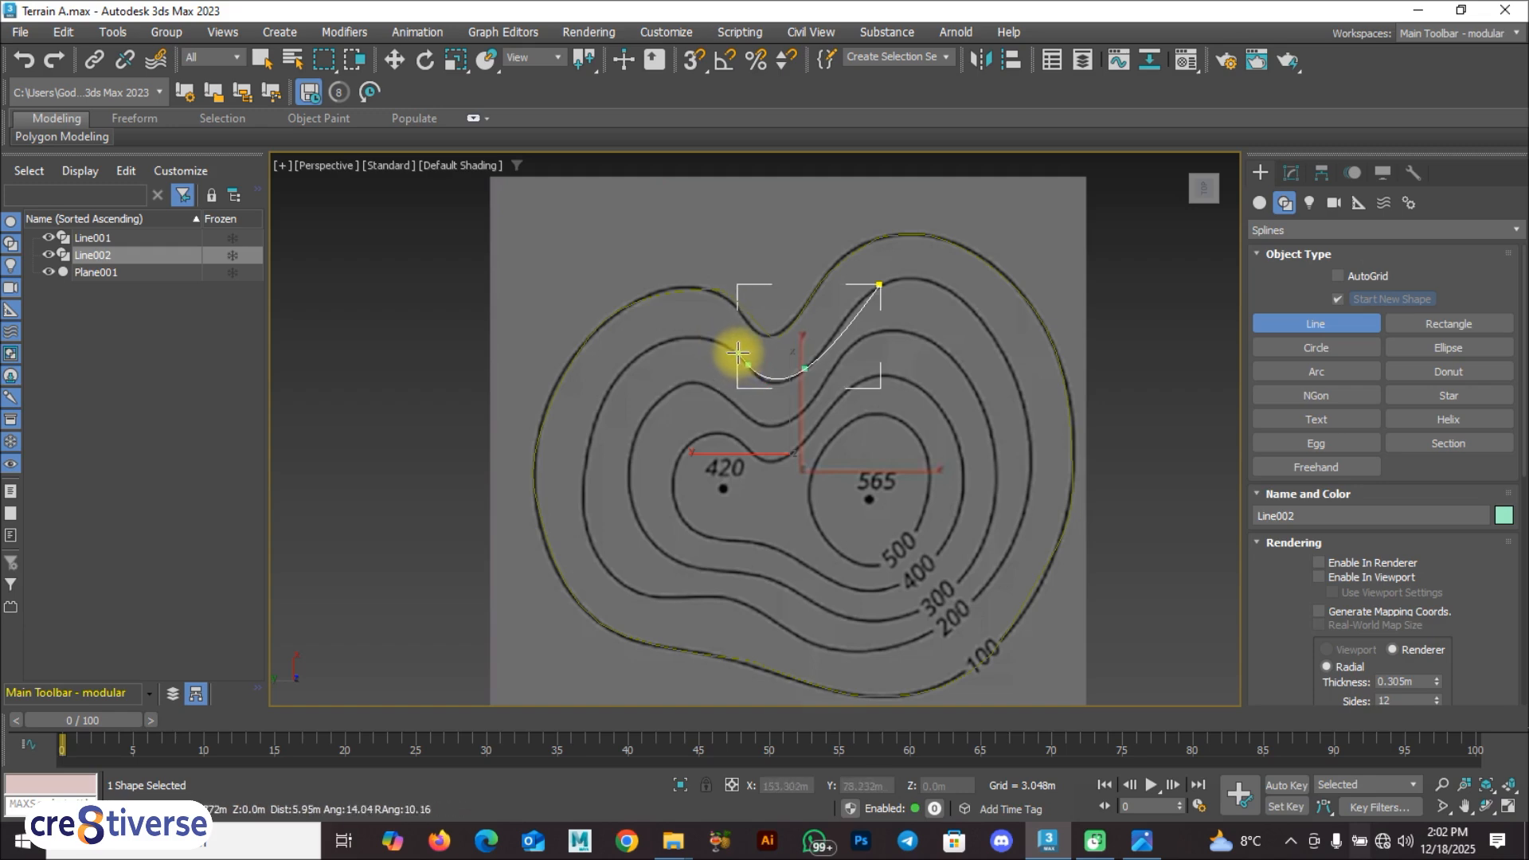
click(667, 342)
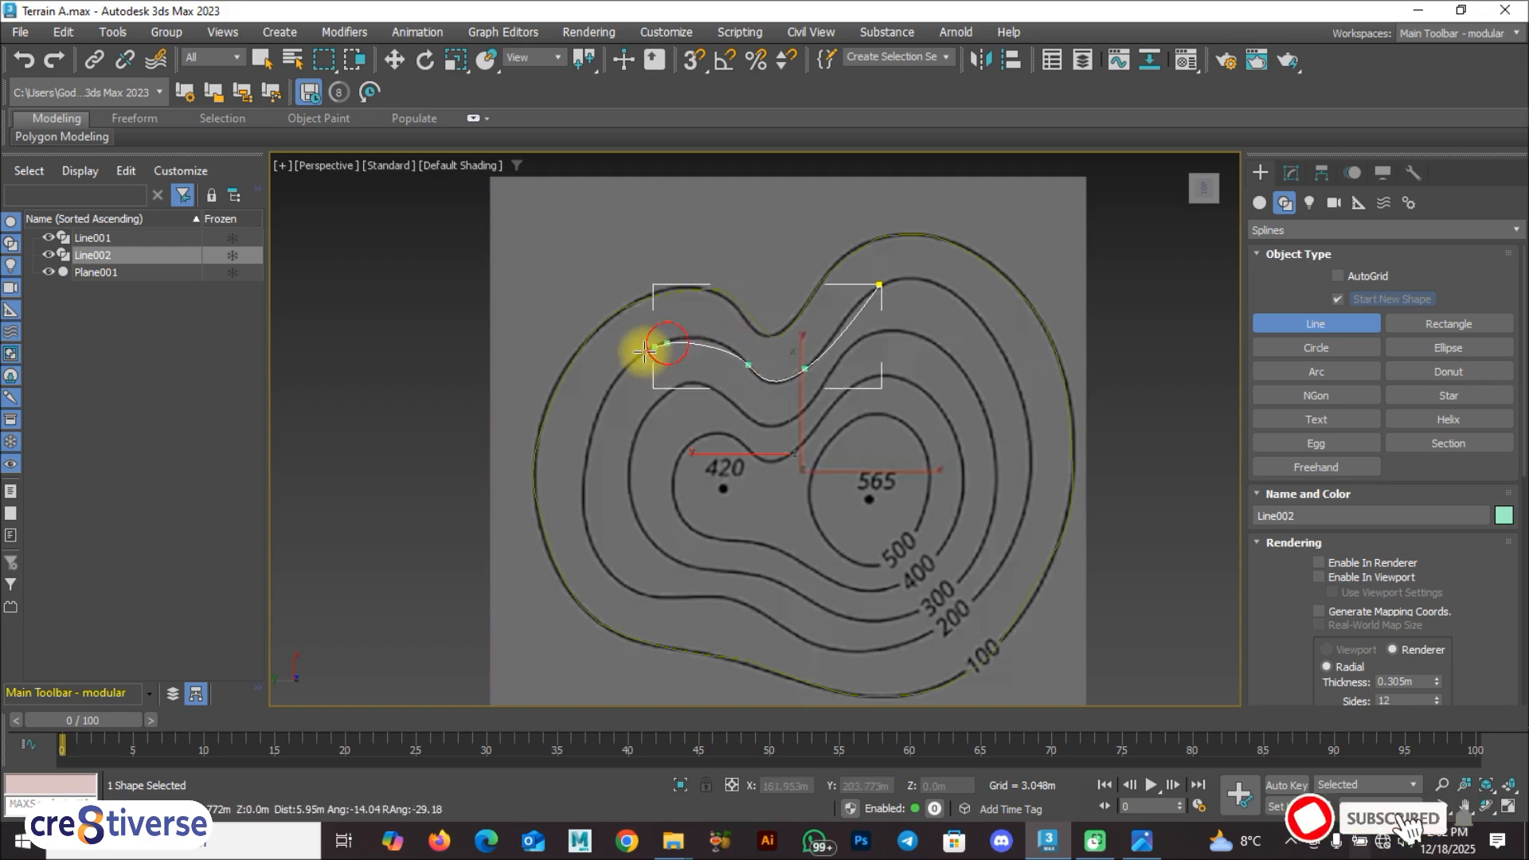
click(588, 460)
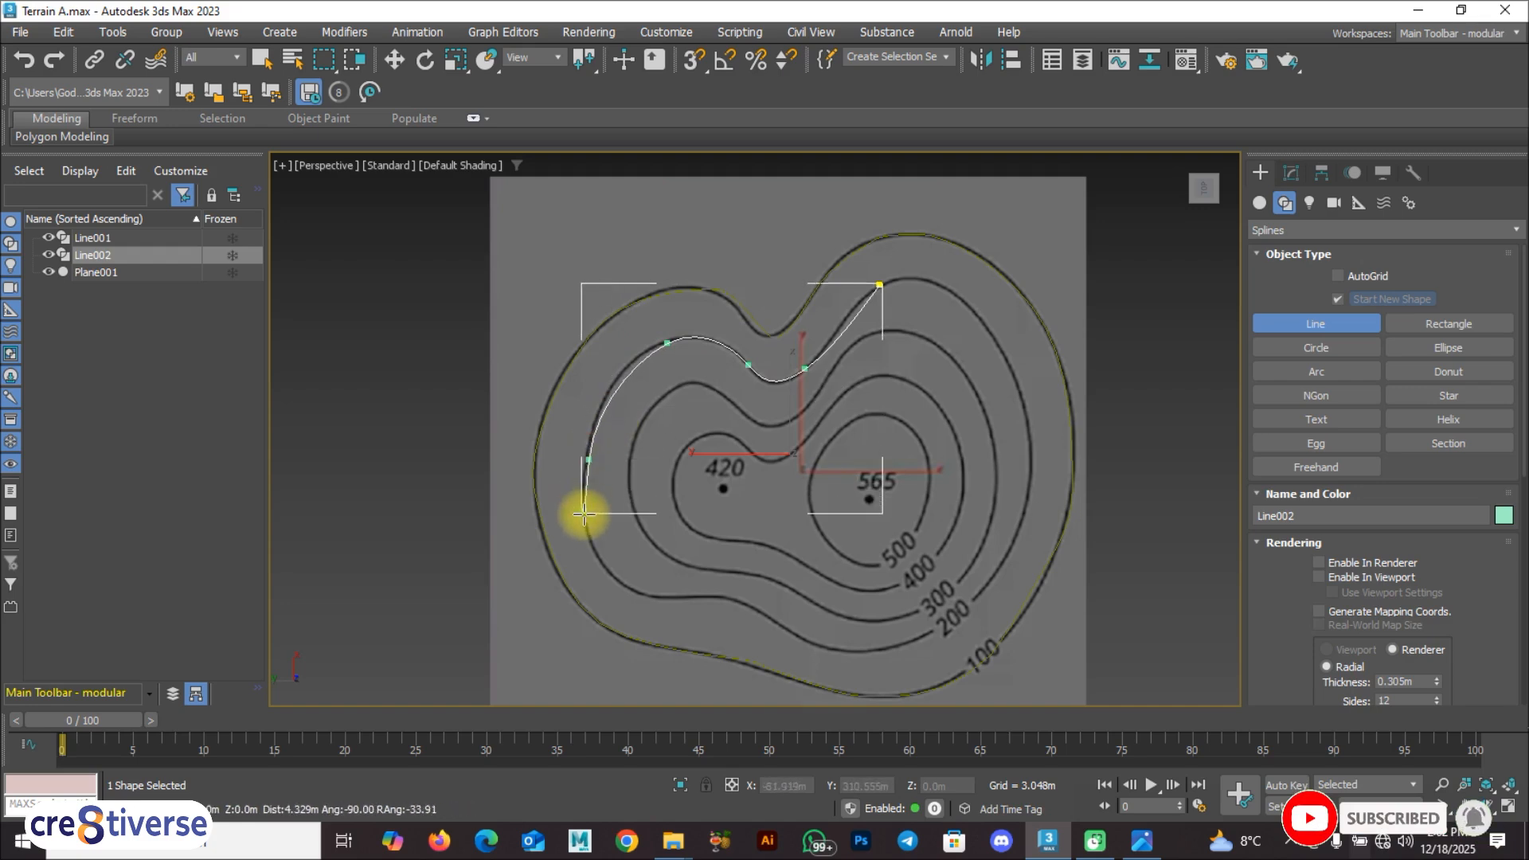
drag(633, 594, 677, 599)
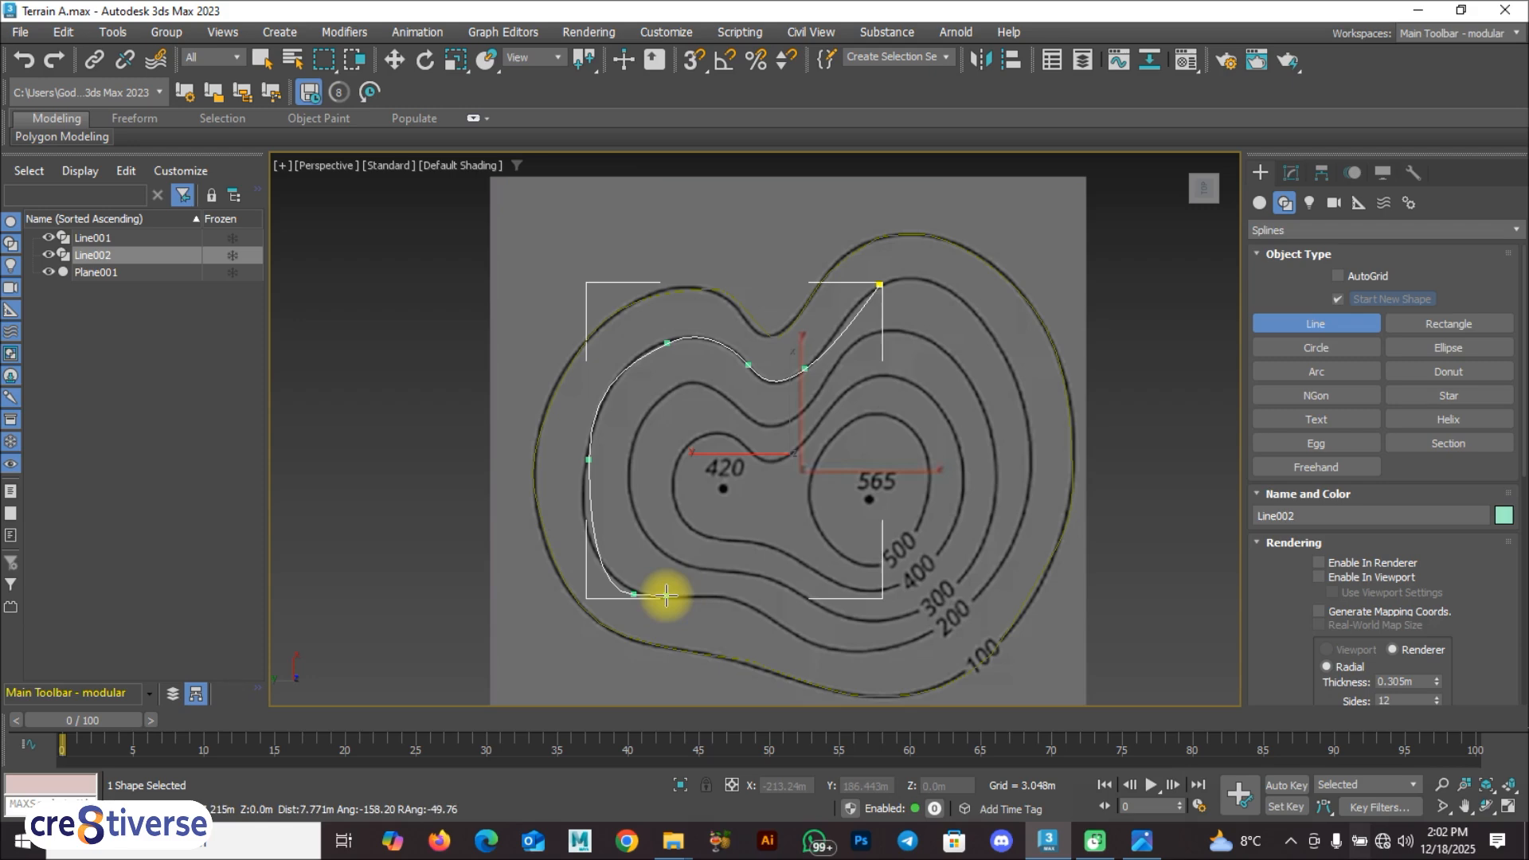
key(ctrl+BackSpace)
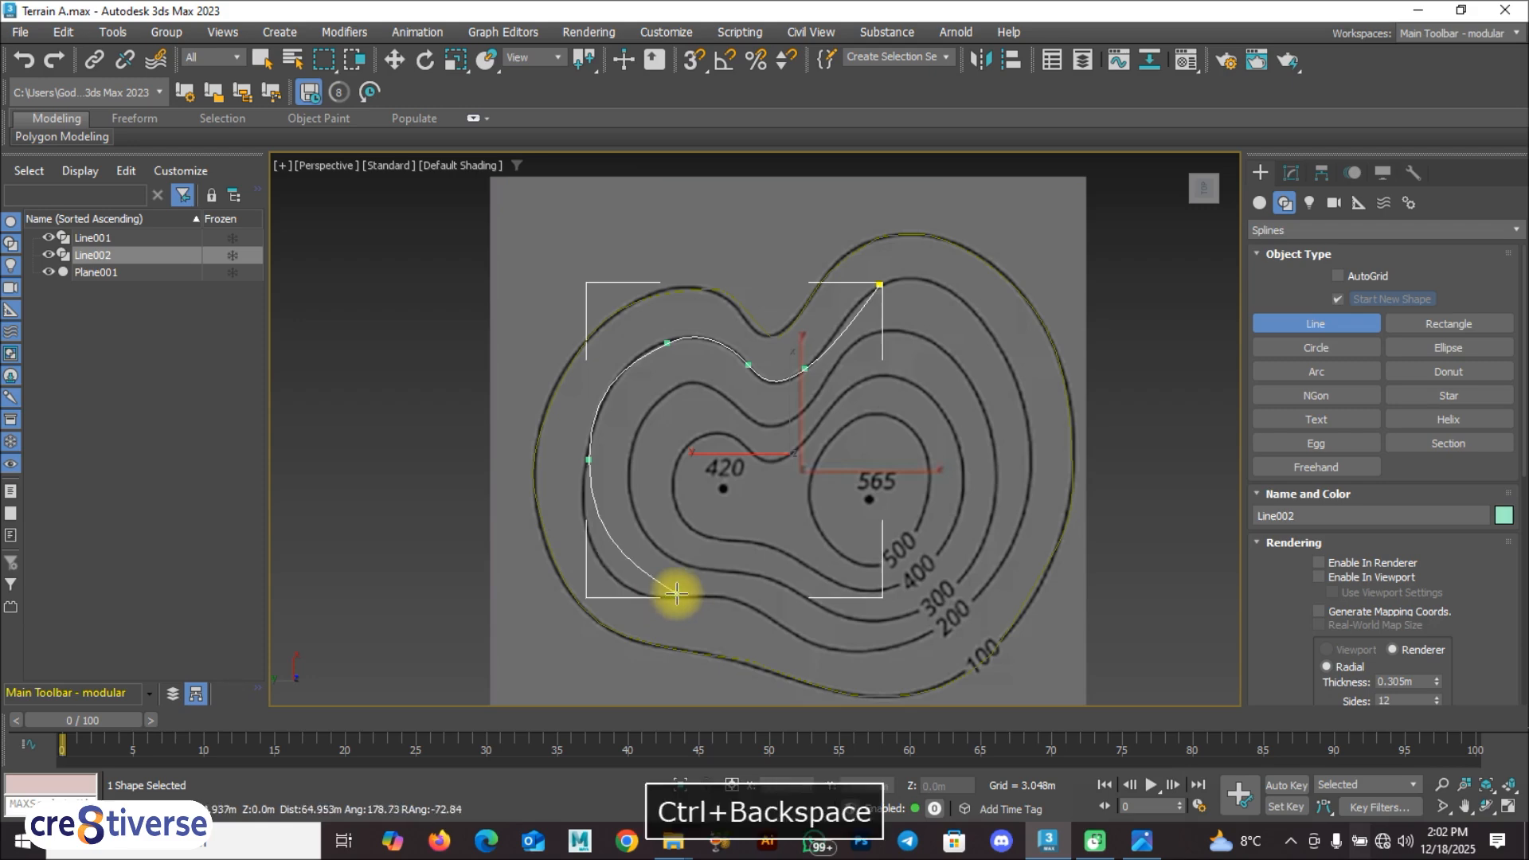
click(601, 565)
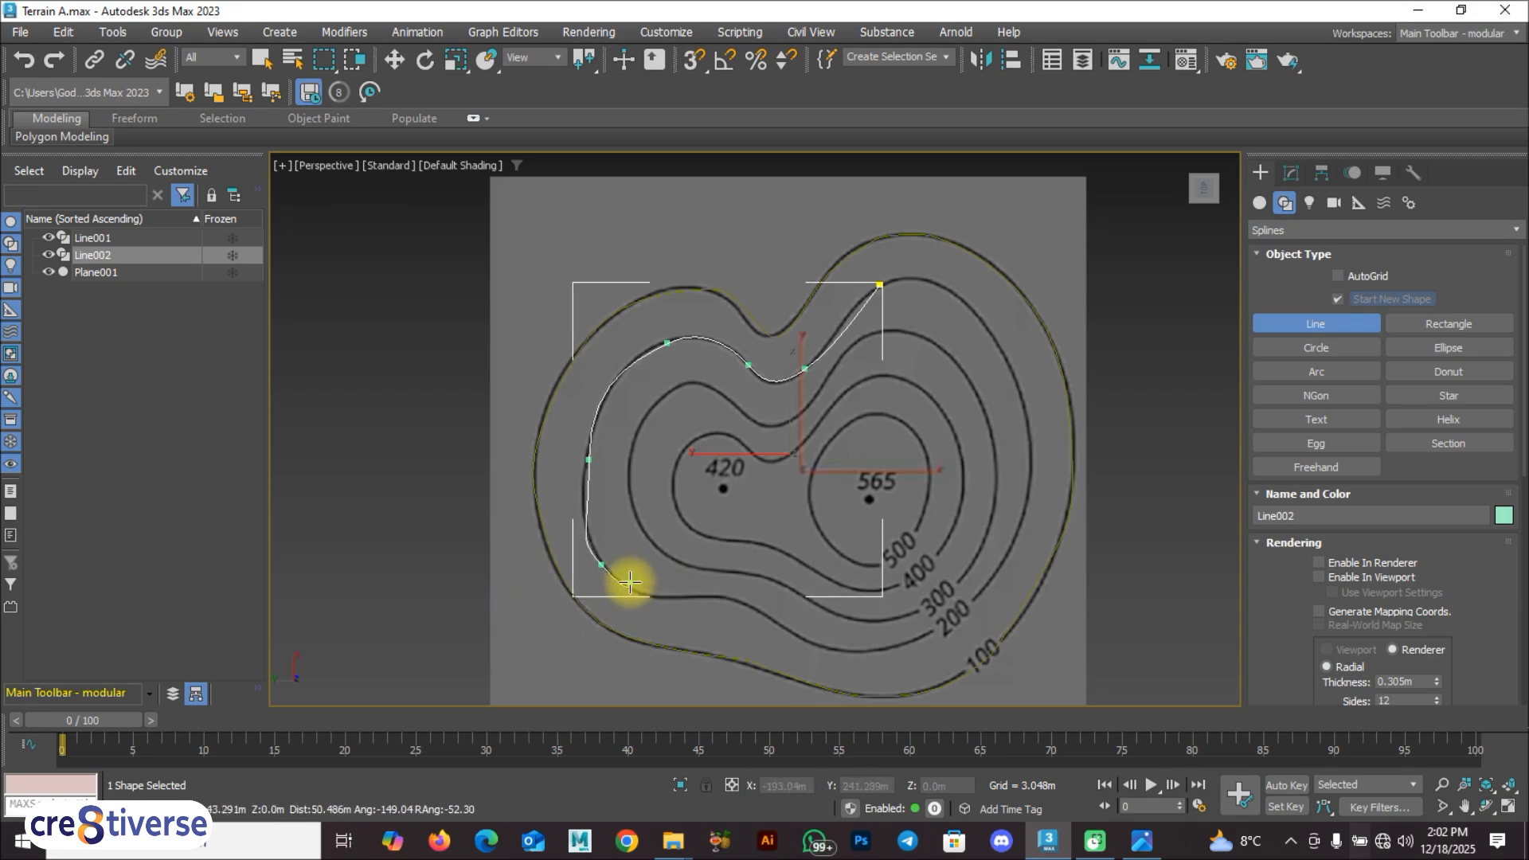
key(ctrl+BackSpace)
Step: Trace the lower and right sides of the 200 contour back to its start point and close the spline
click(609, 572)
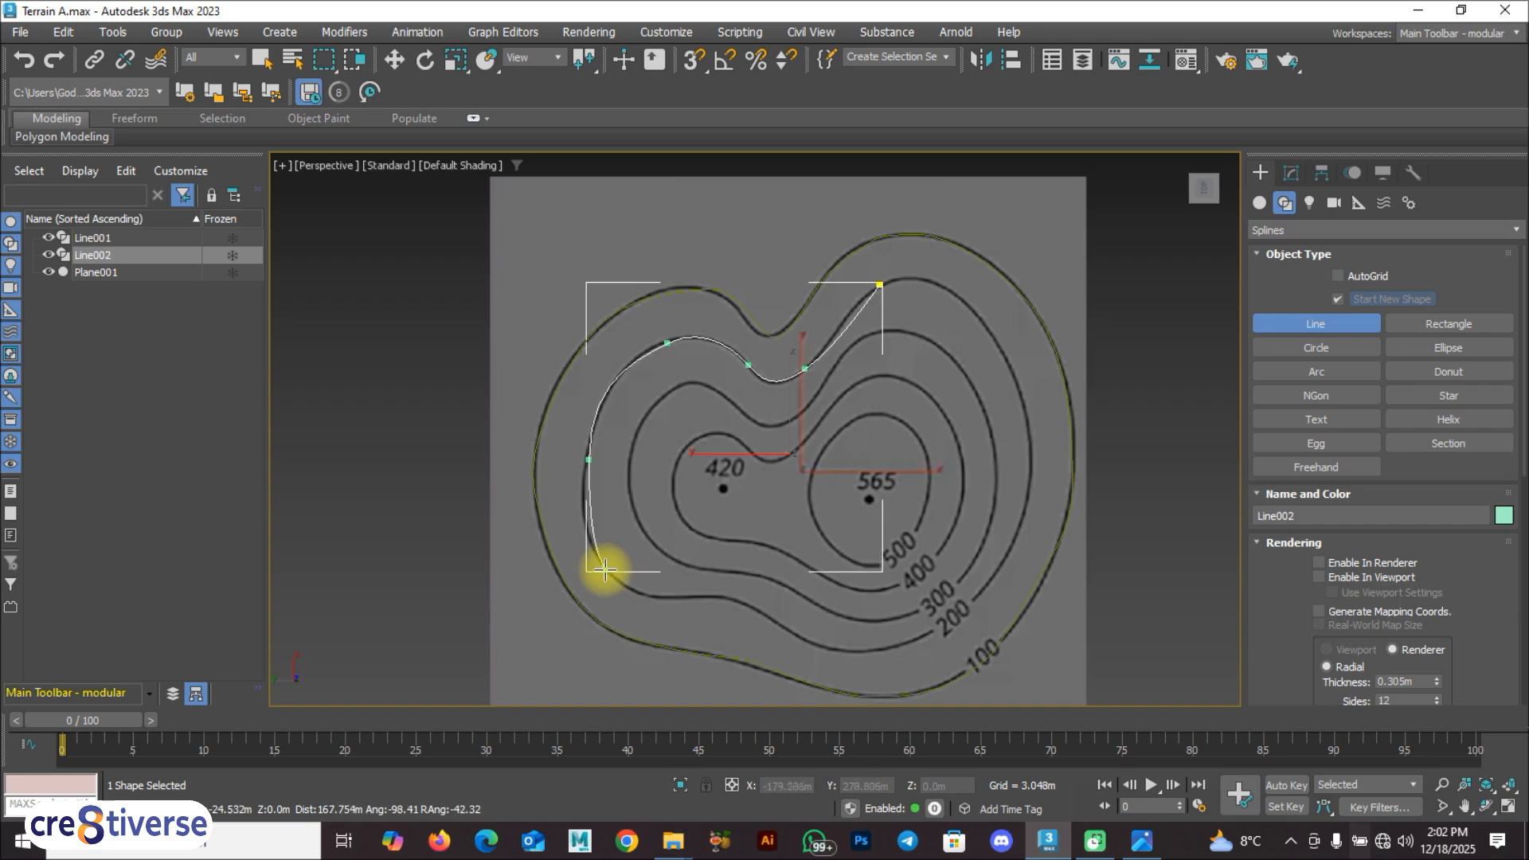
click(720, 597)
click(789, 630)
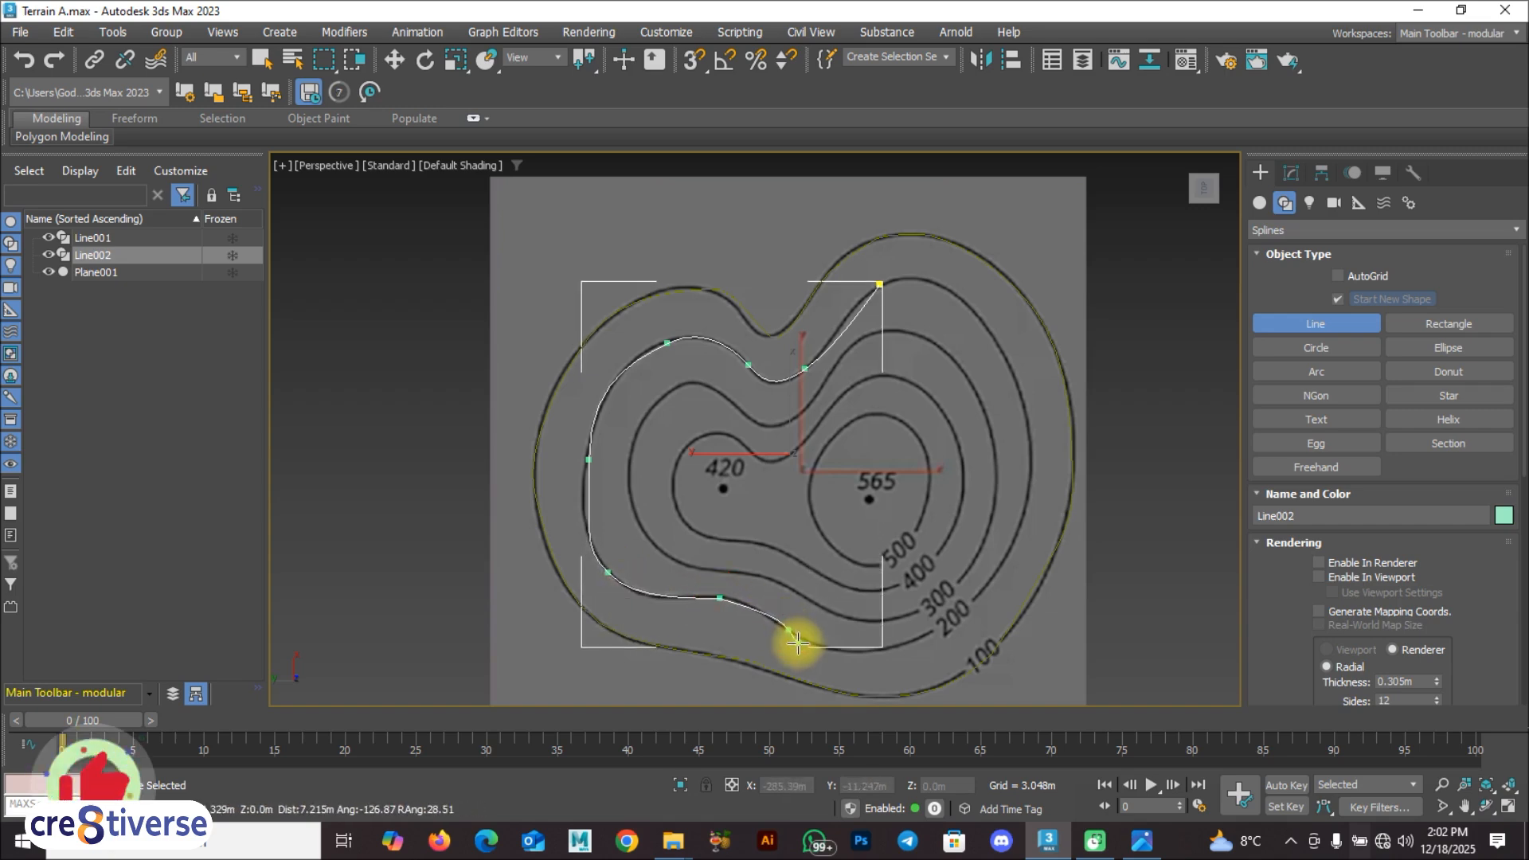
click(914, 639)
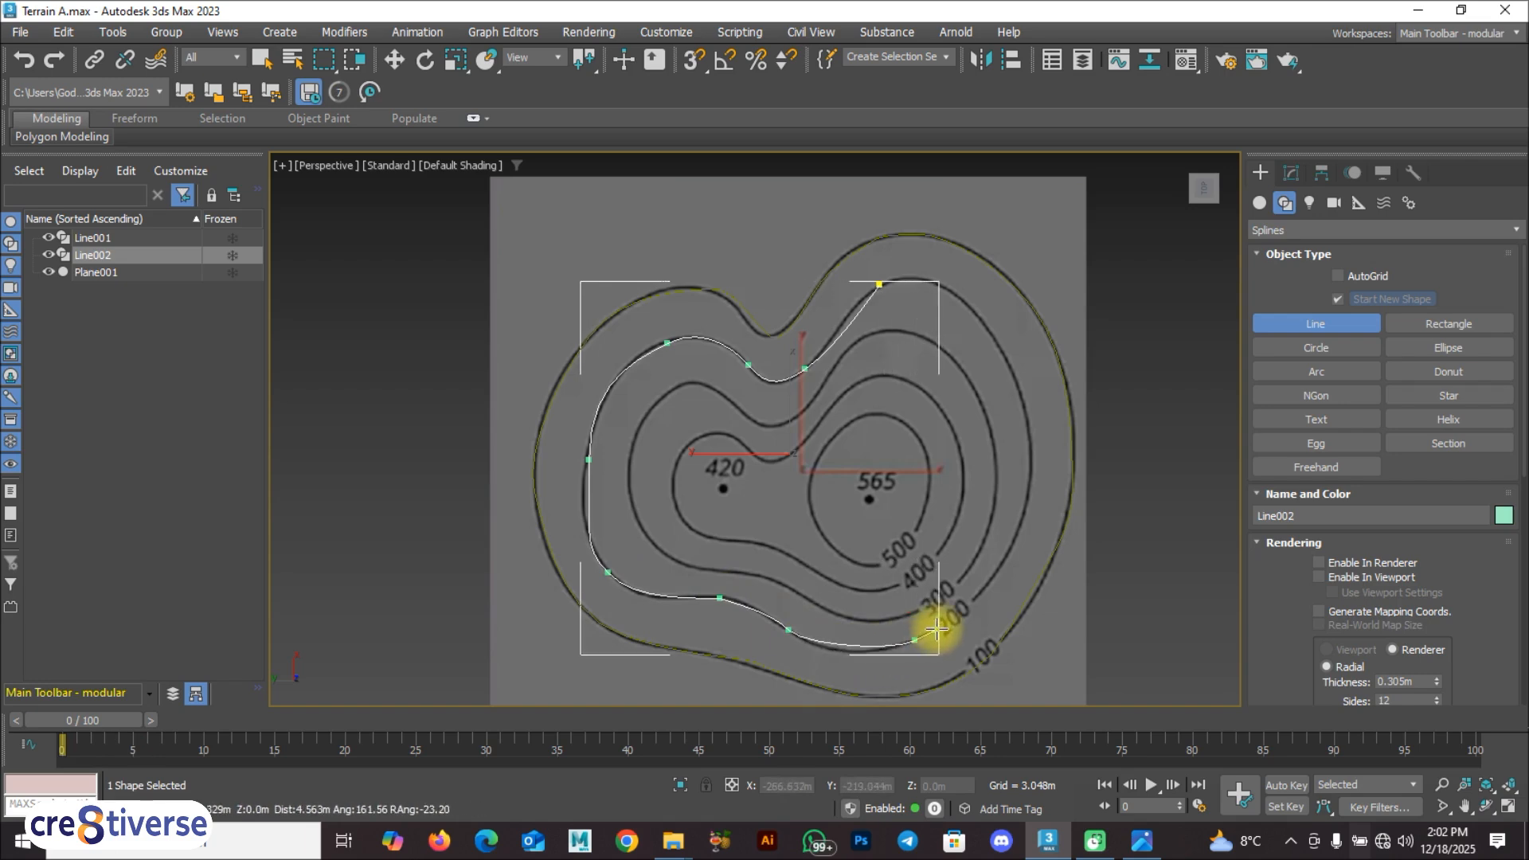
click(1026, 509)
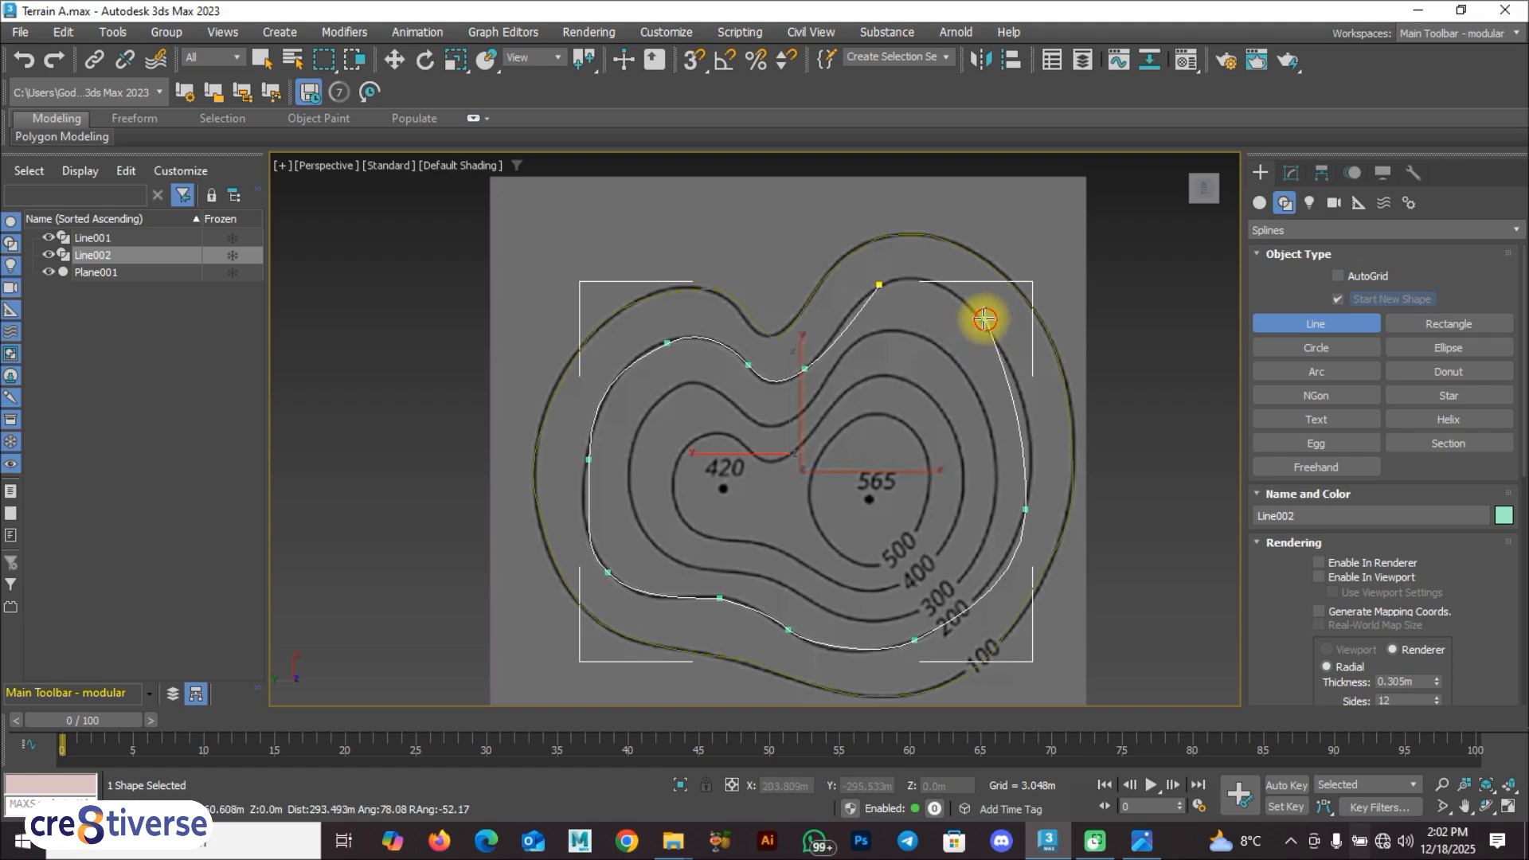
click(875, 289)
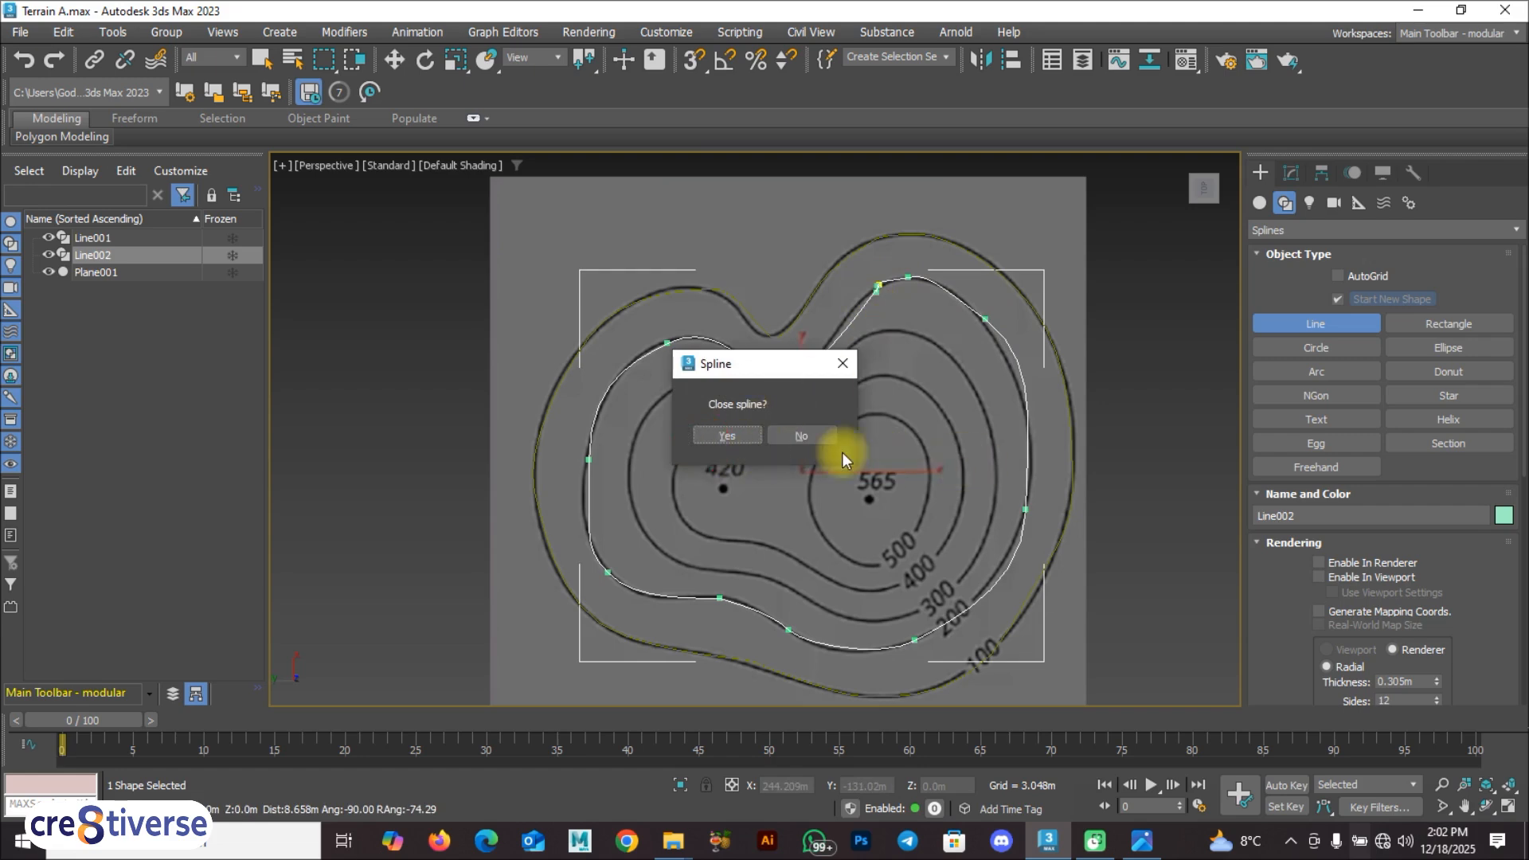
click(725, 436)
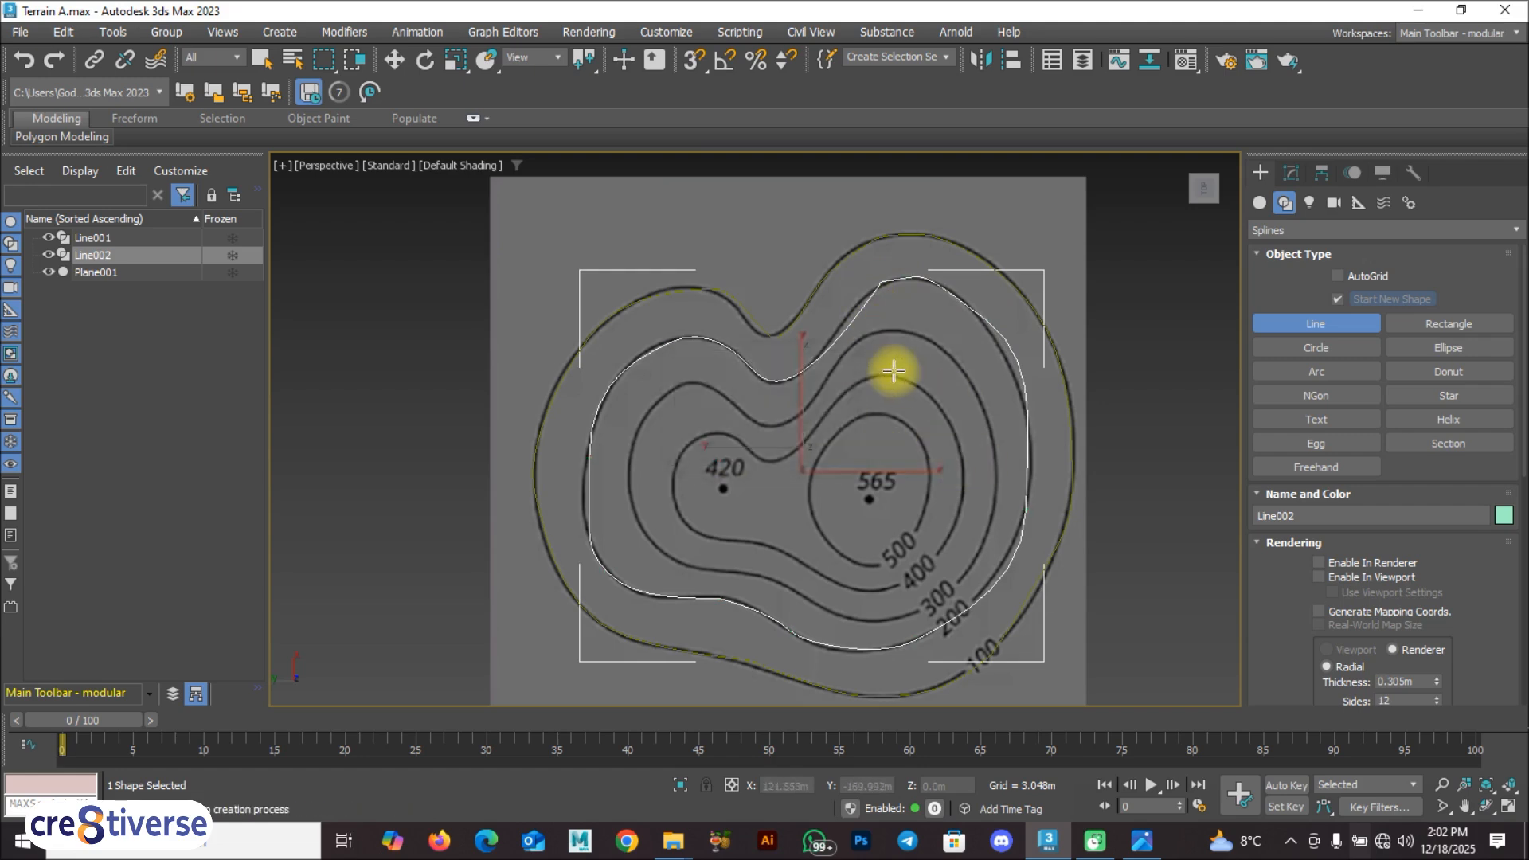
Step: Trace the 300 contour clockwise with a new line and close the spline at its start point
click(911, 331)
click(985, 402)
click(986, 532)
click(908, 615)
click(816, 605)
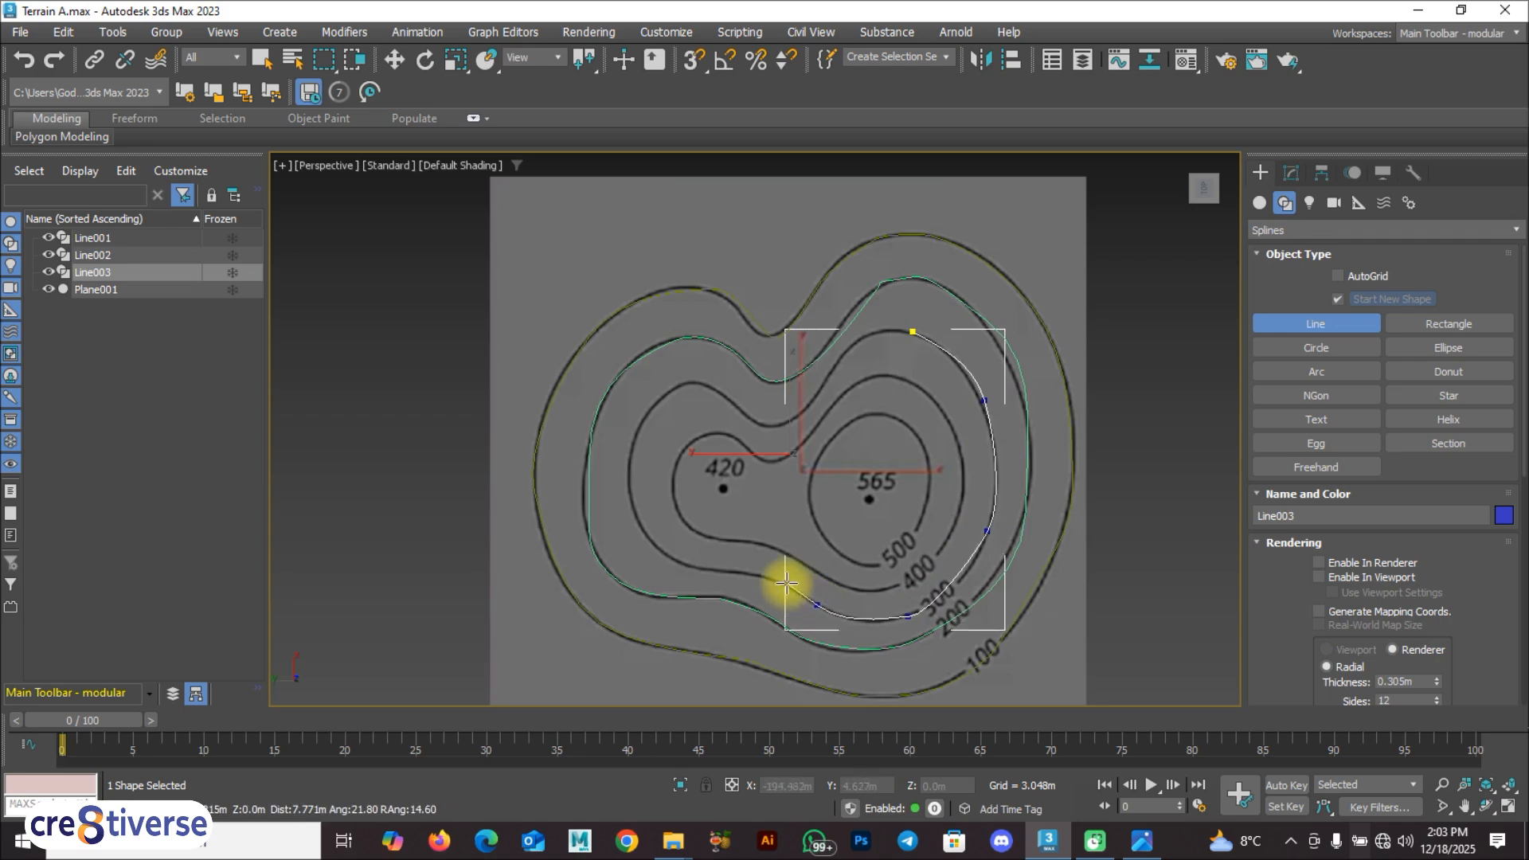
click(717, 568)
click(645, 529)
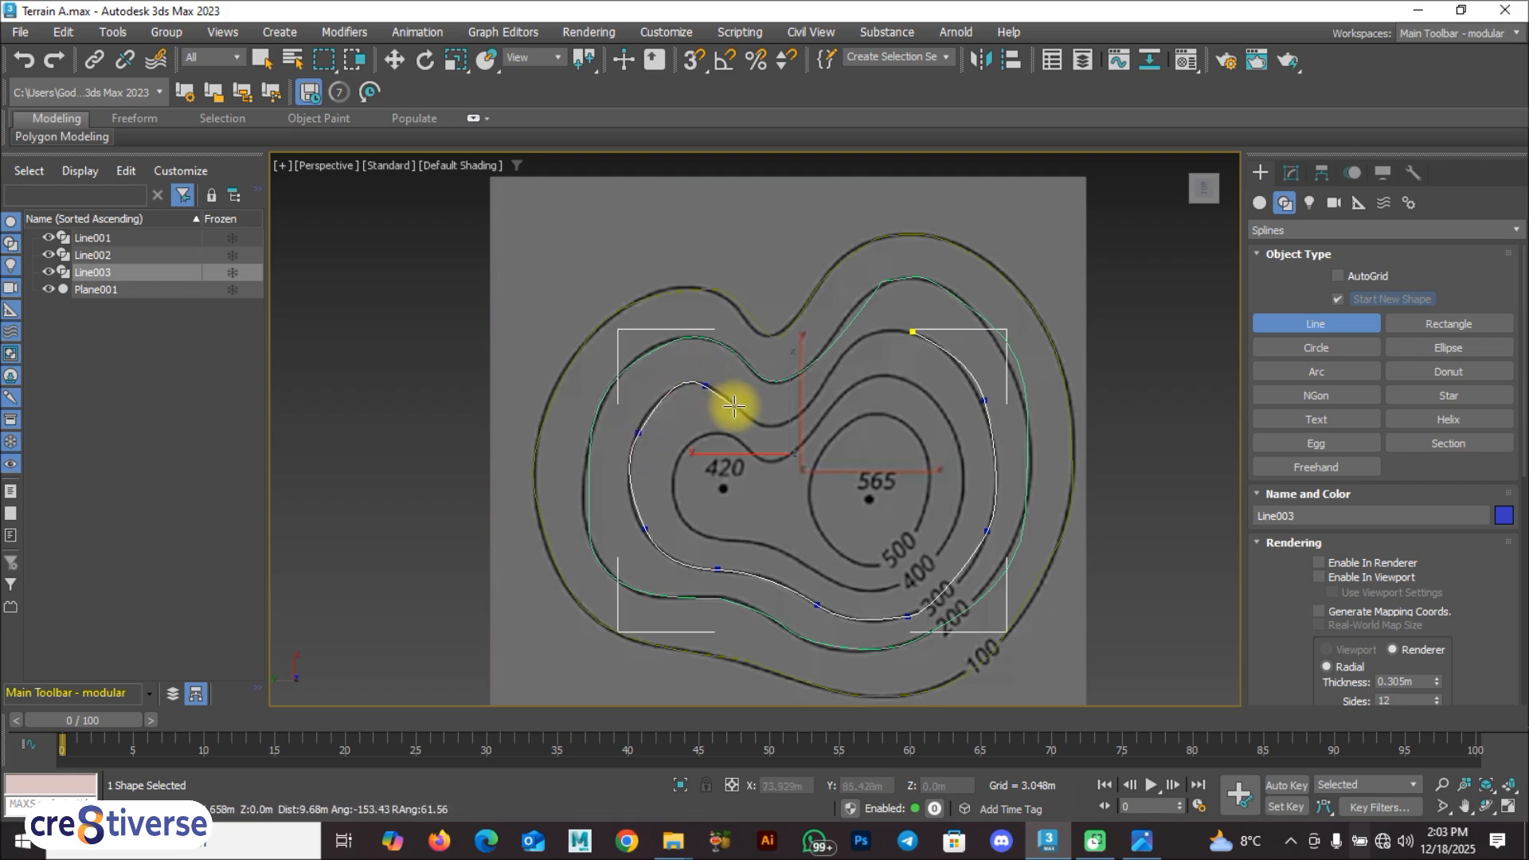
click(789, 420)
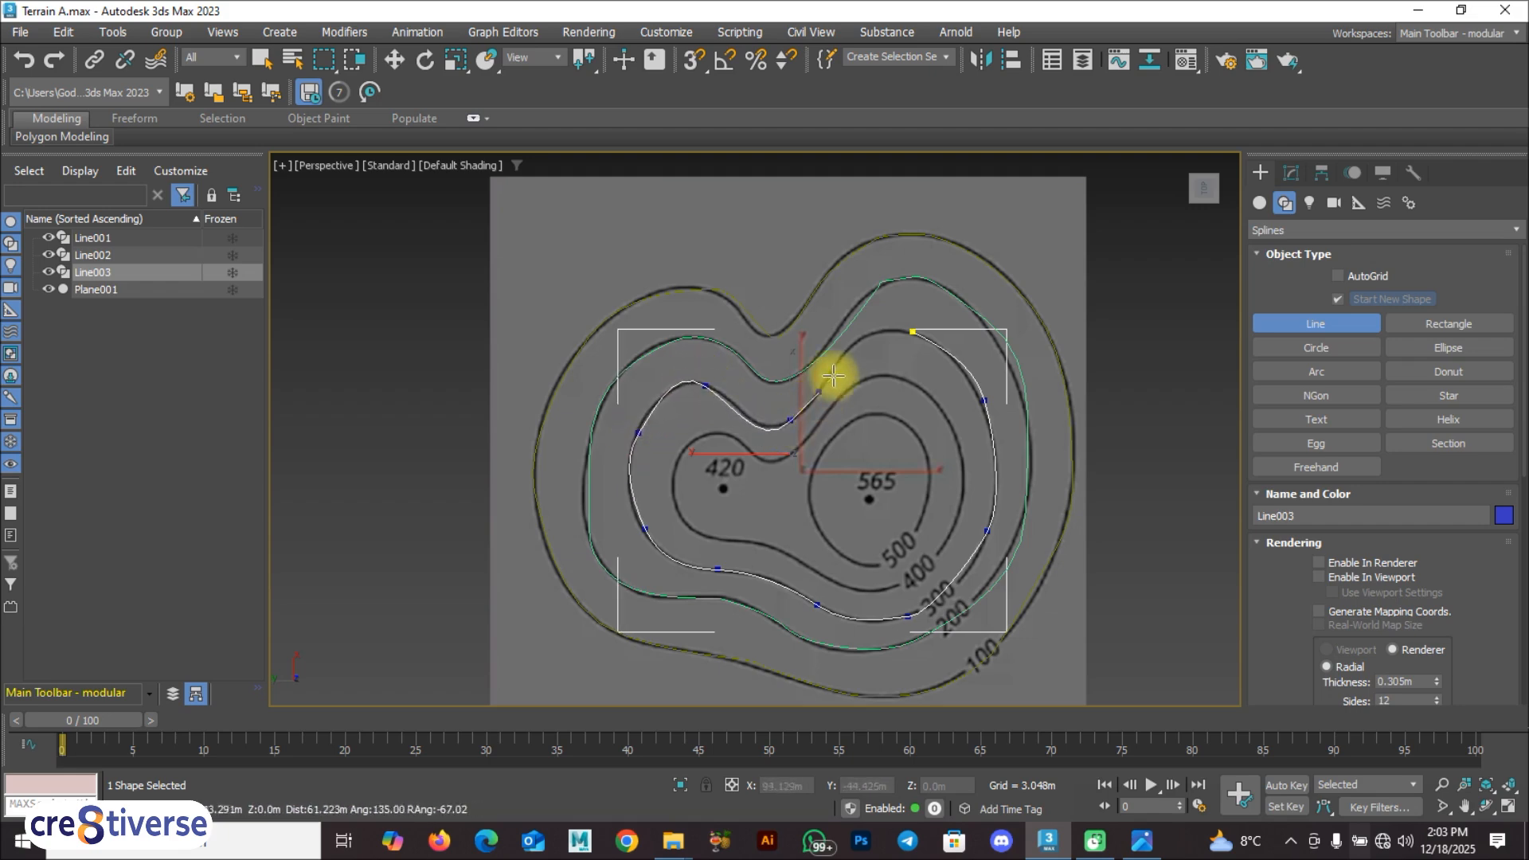
click(916, 333)
click(725, 436)
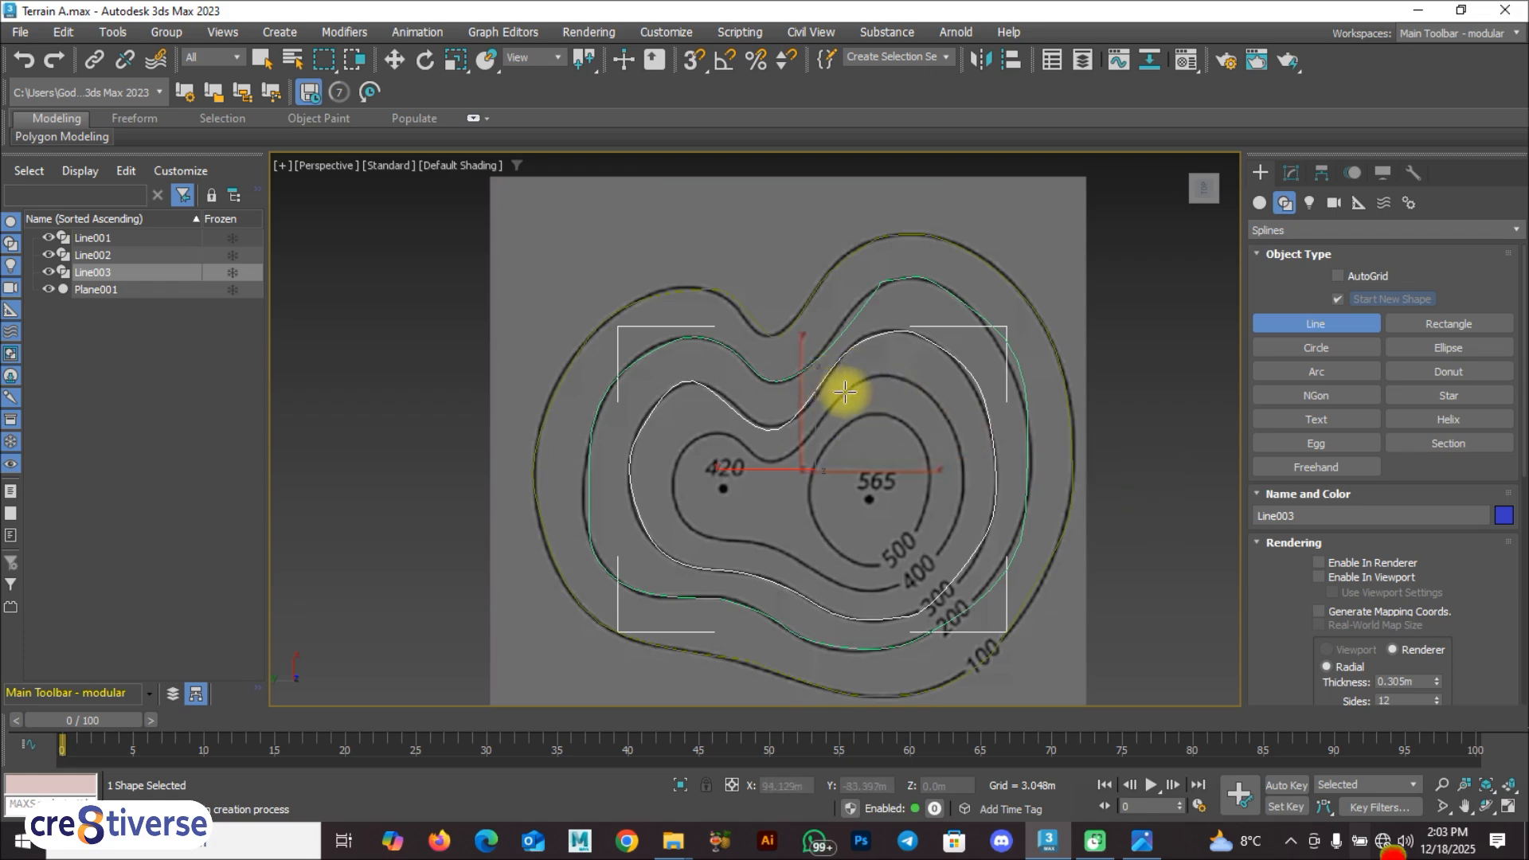
Step: Start a line on the 400 contour and trace it through the dip, around the left side and along the lower-left edge
click(844, 392)
click(811, 435)
click(775, 460)
click(739, 442)
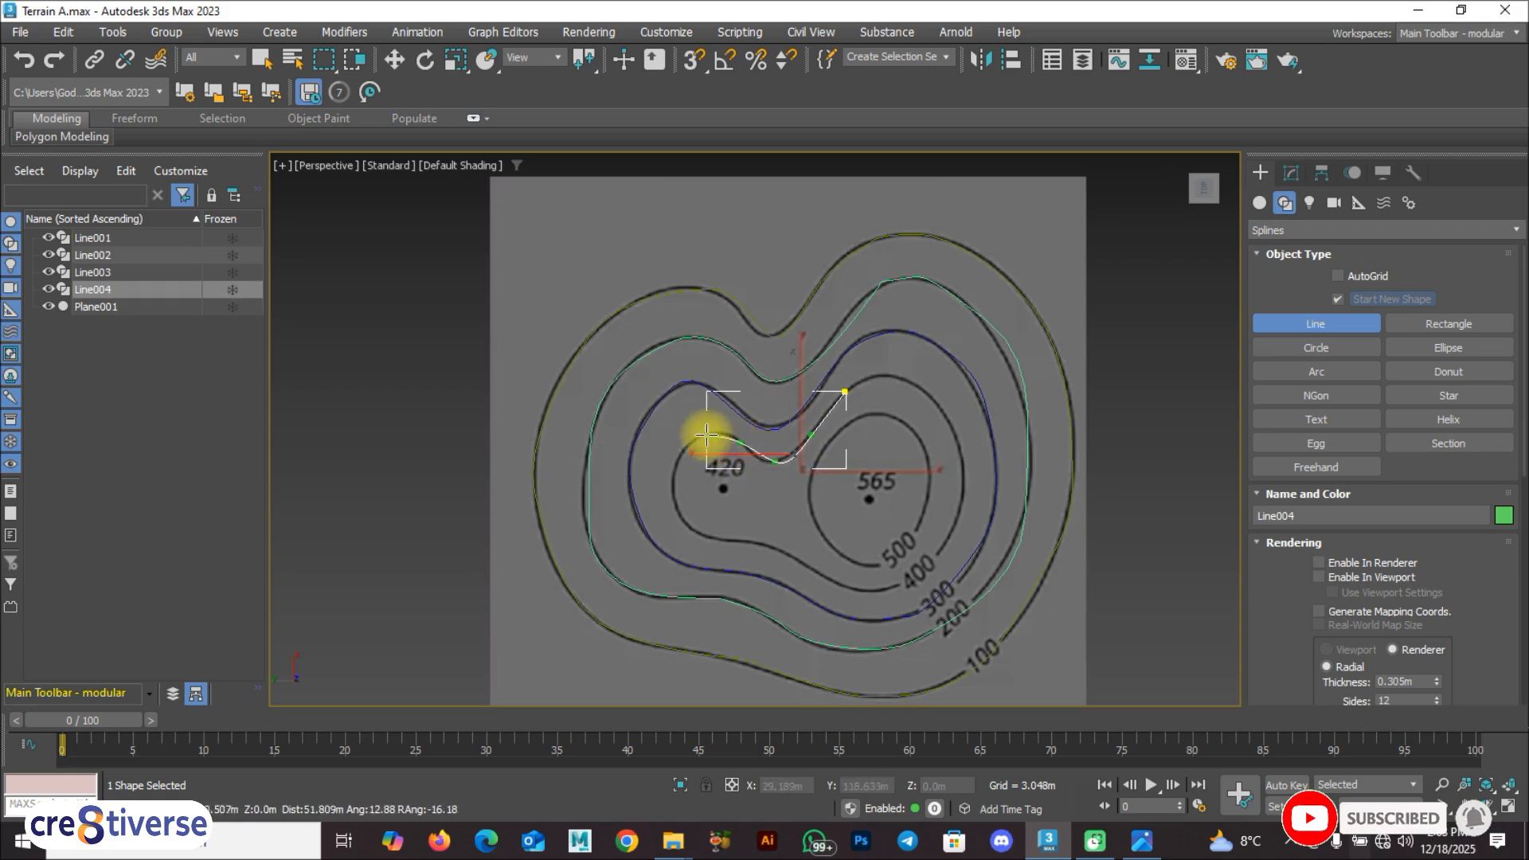
click(695, 438)
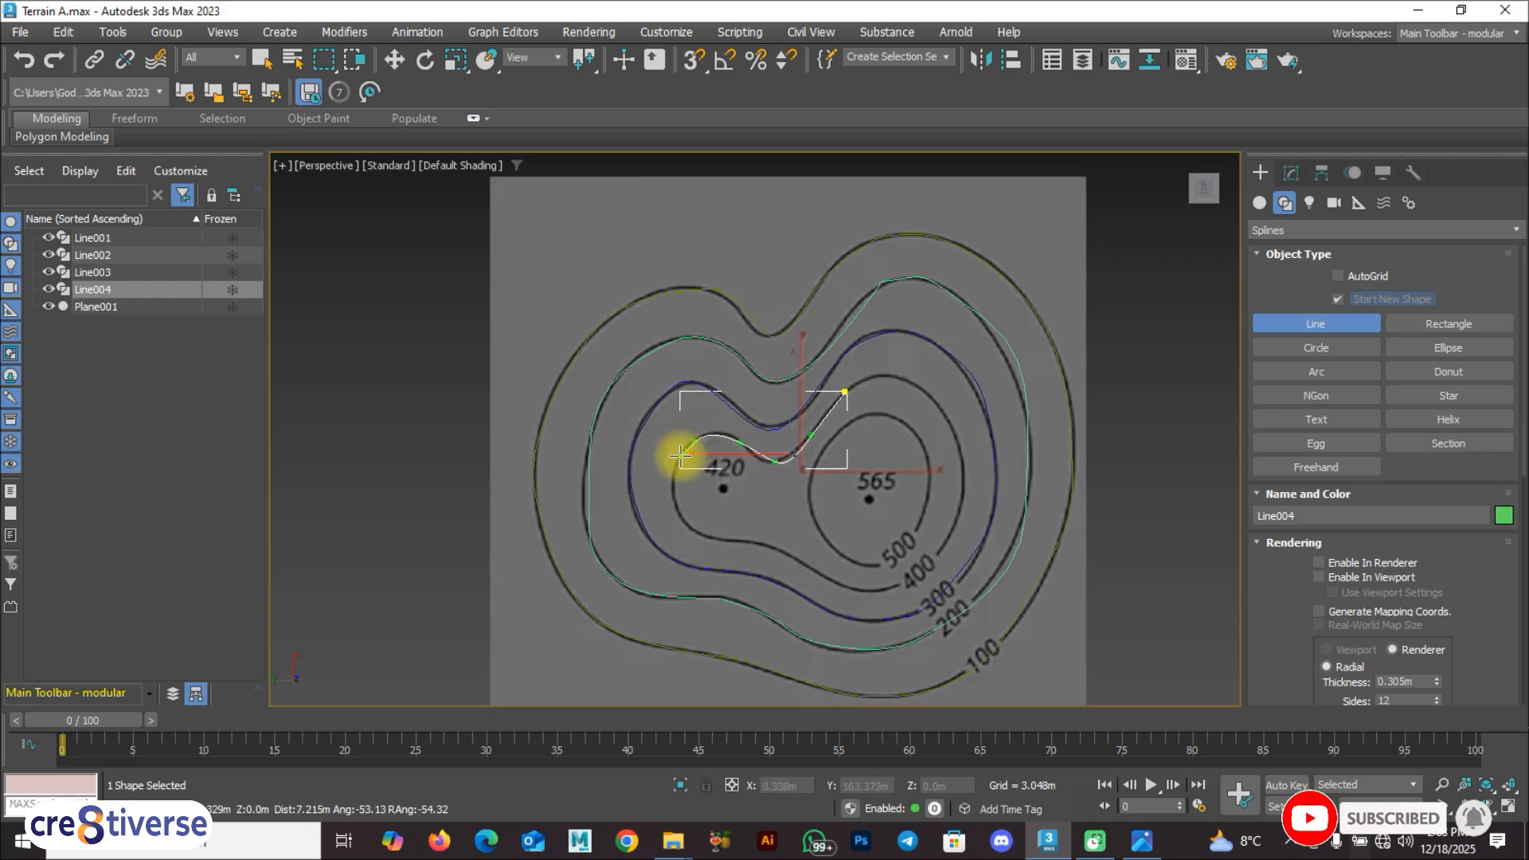
click(676, 508)
click(730, 541)
click(772, 547)
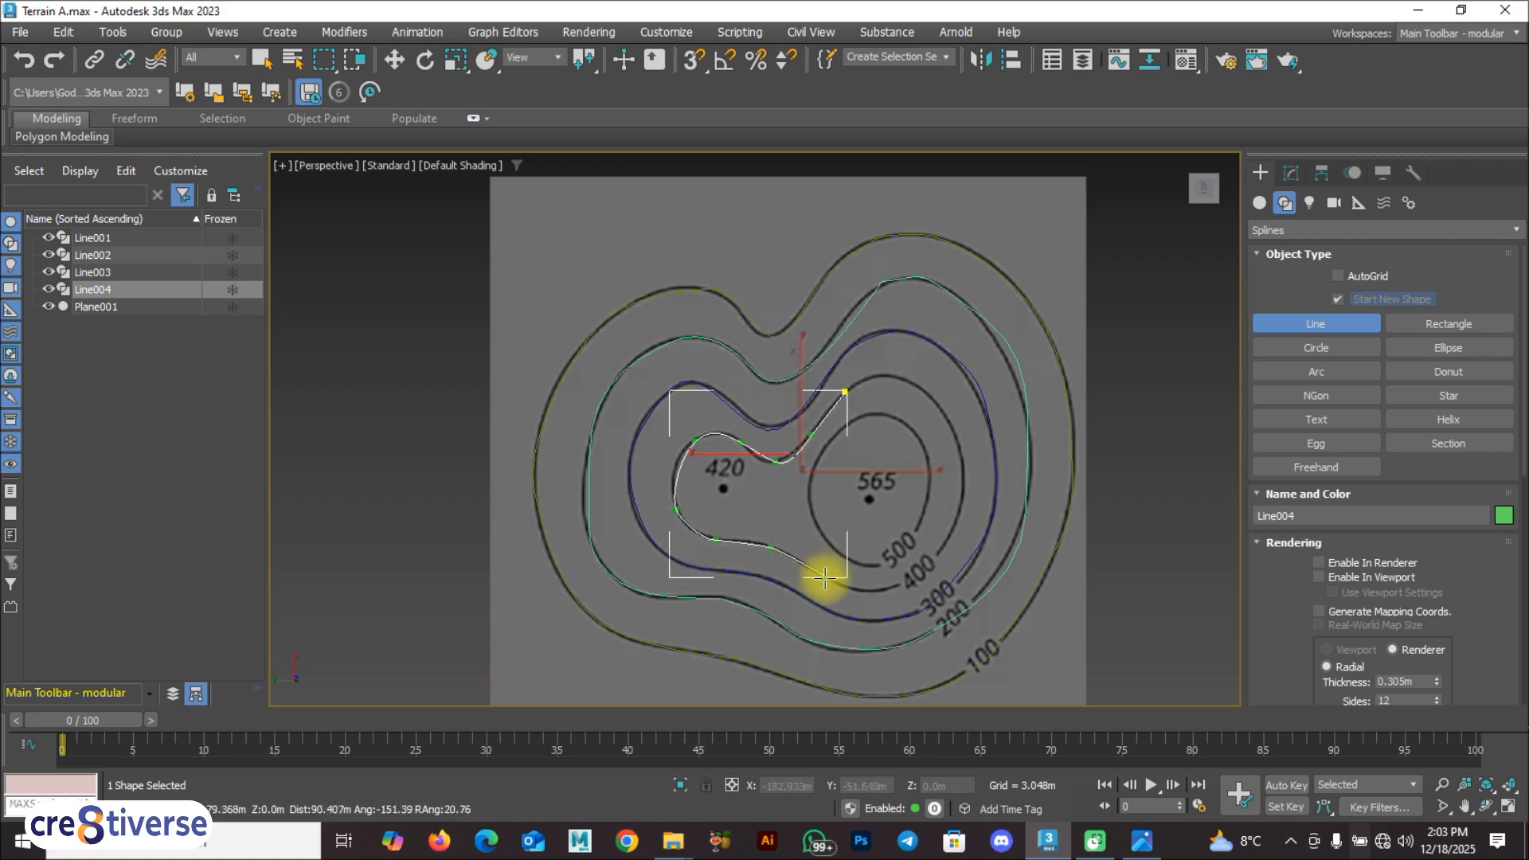
Step: Trace the bottom, right and upper sides of the 400 contour back to its start point and close the spline
click(832, 582)
click(891, 589)
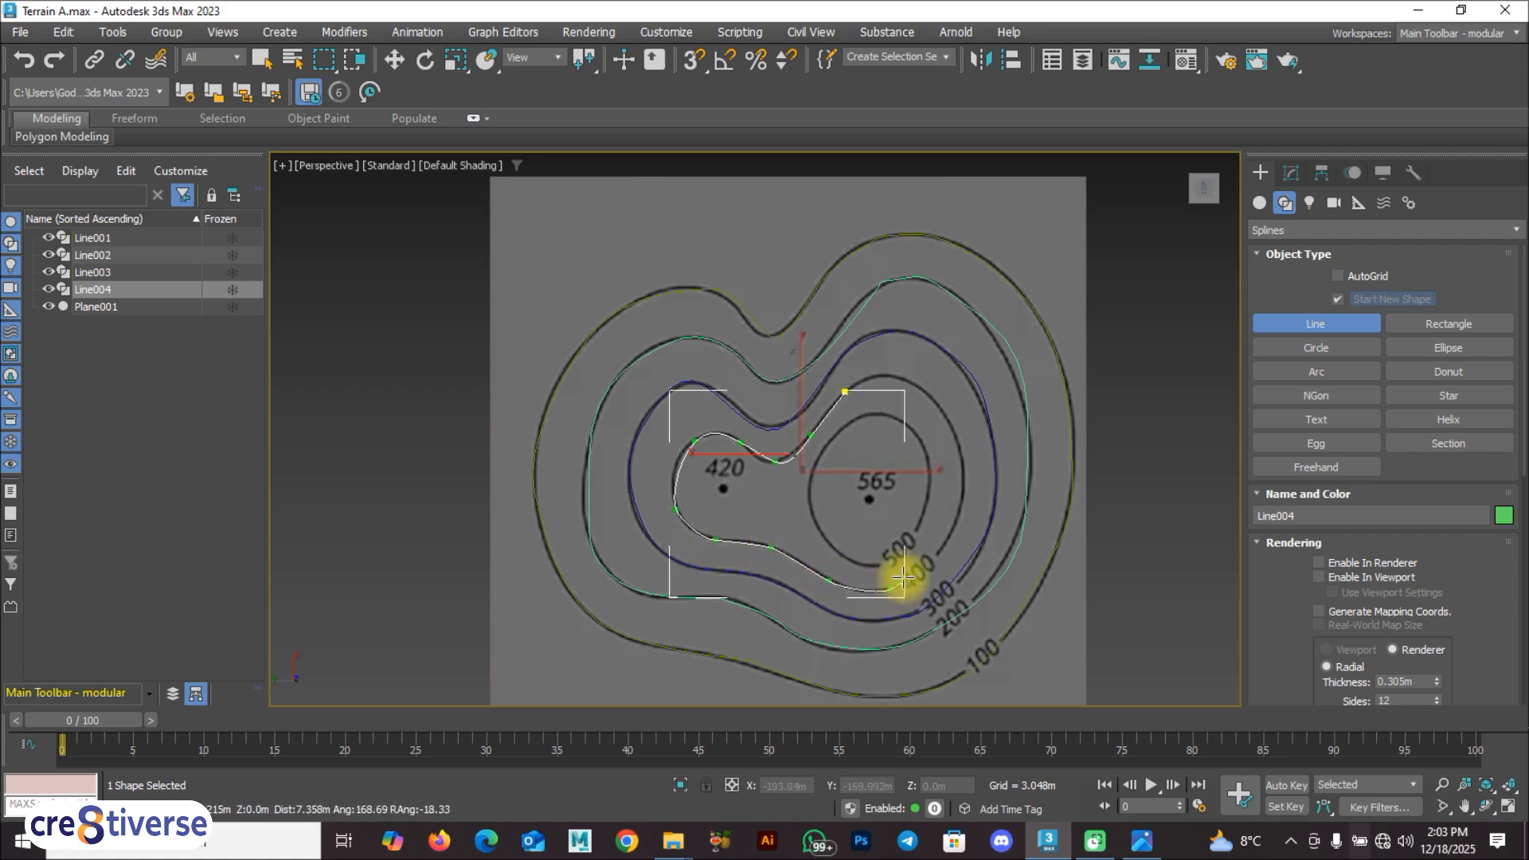
click(951, 531)
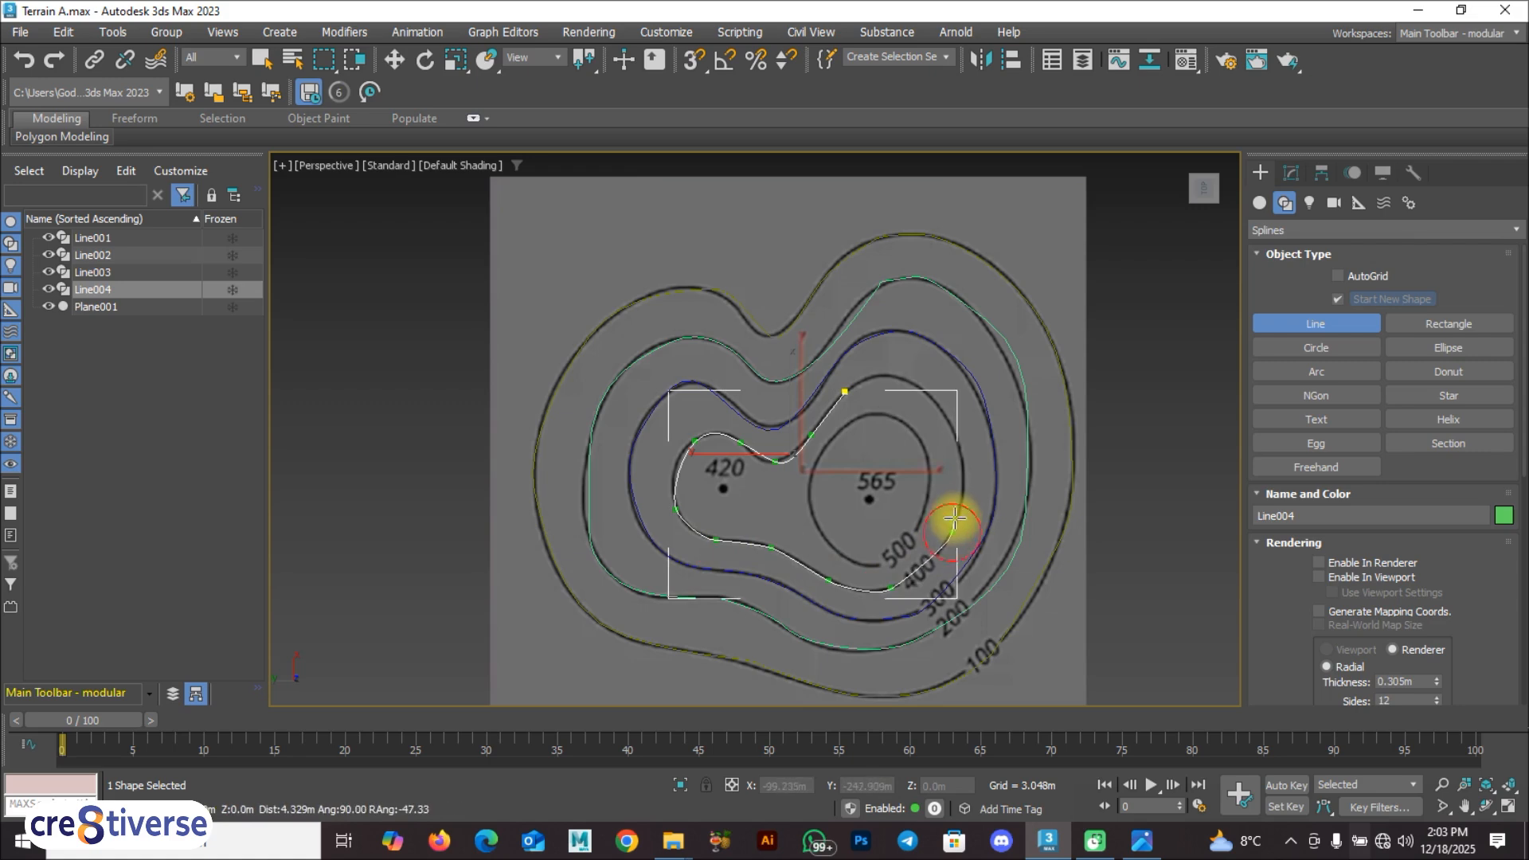
click(960, 451)
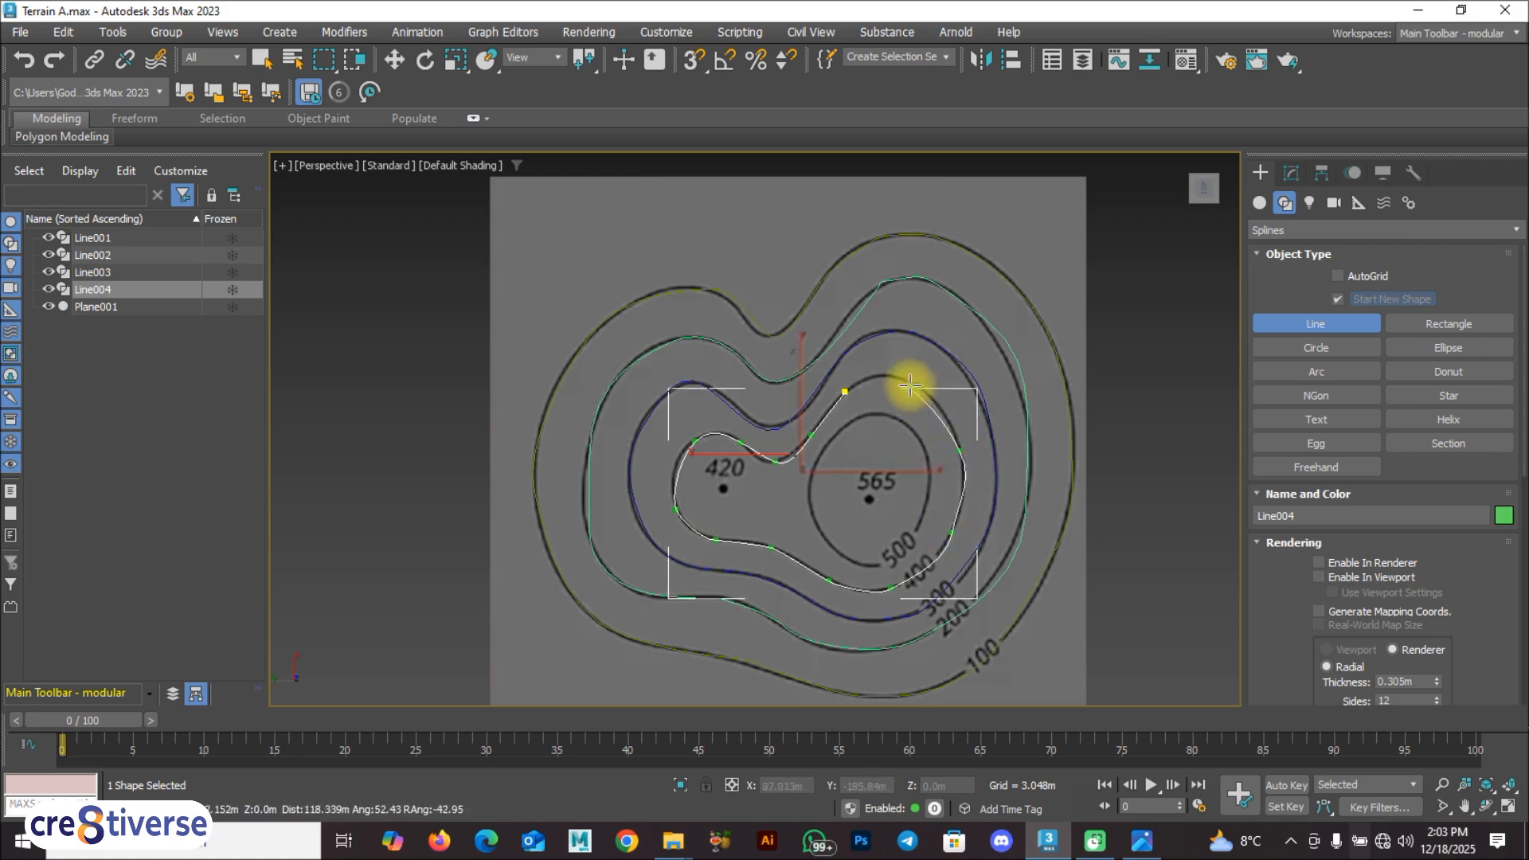
click(841, 393)
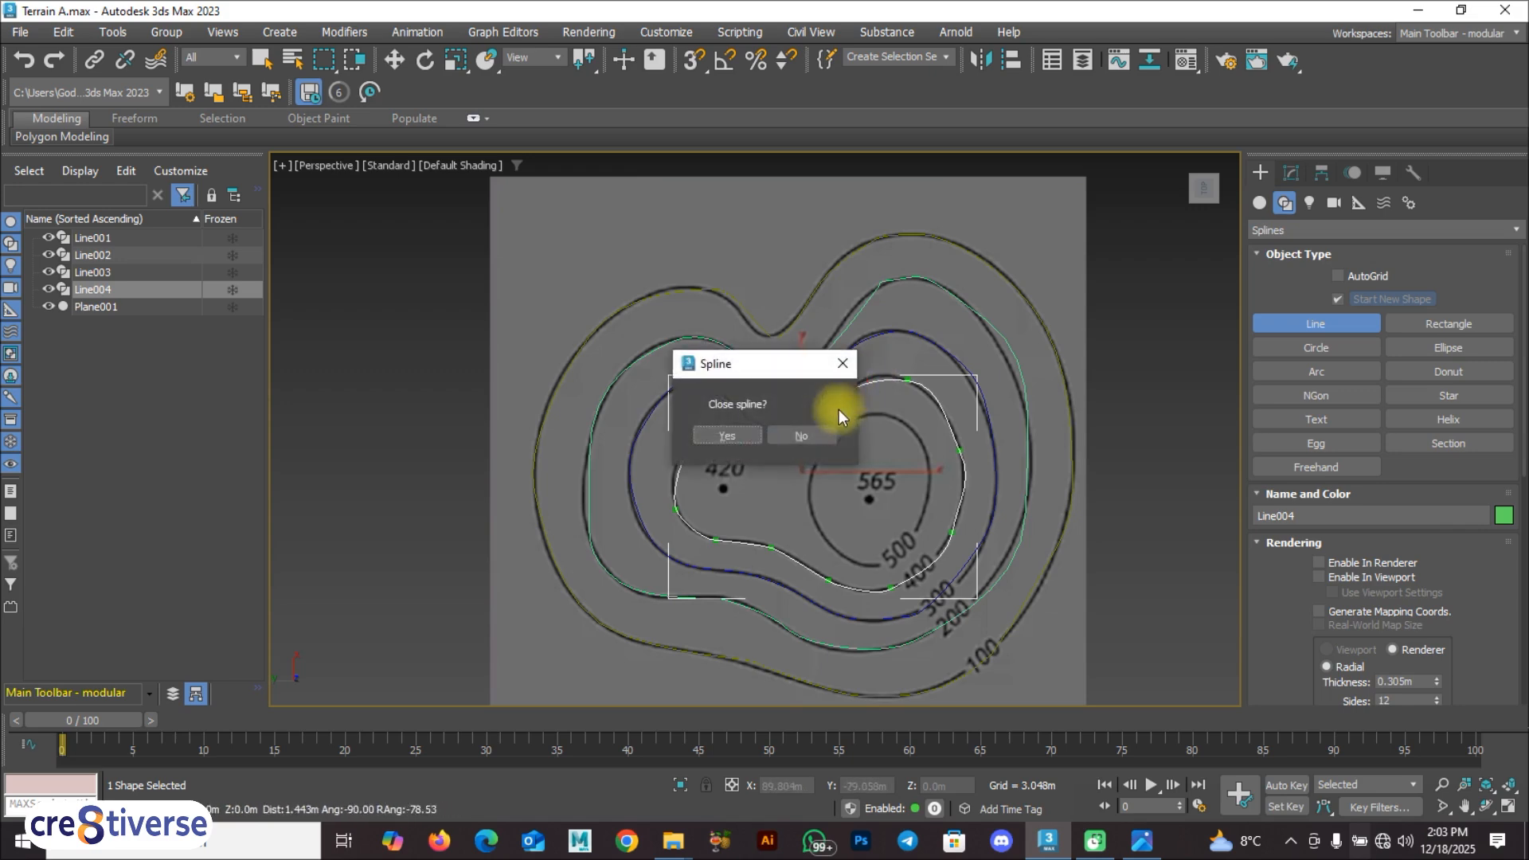
click(742, 435)
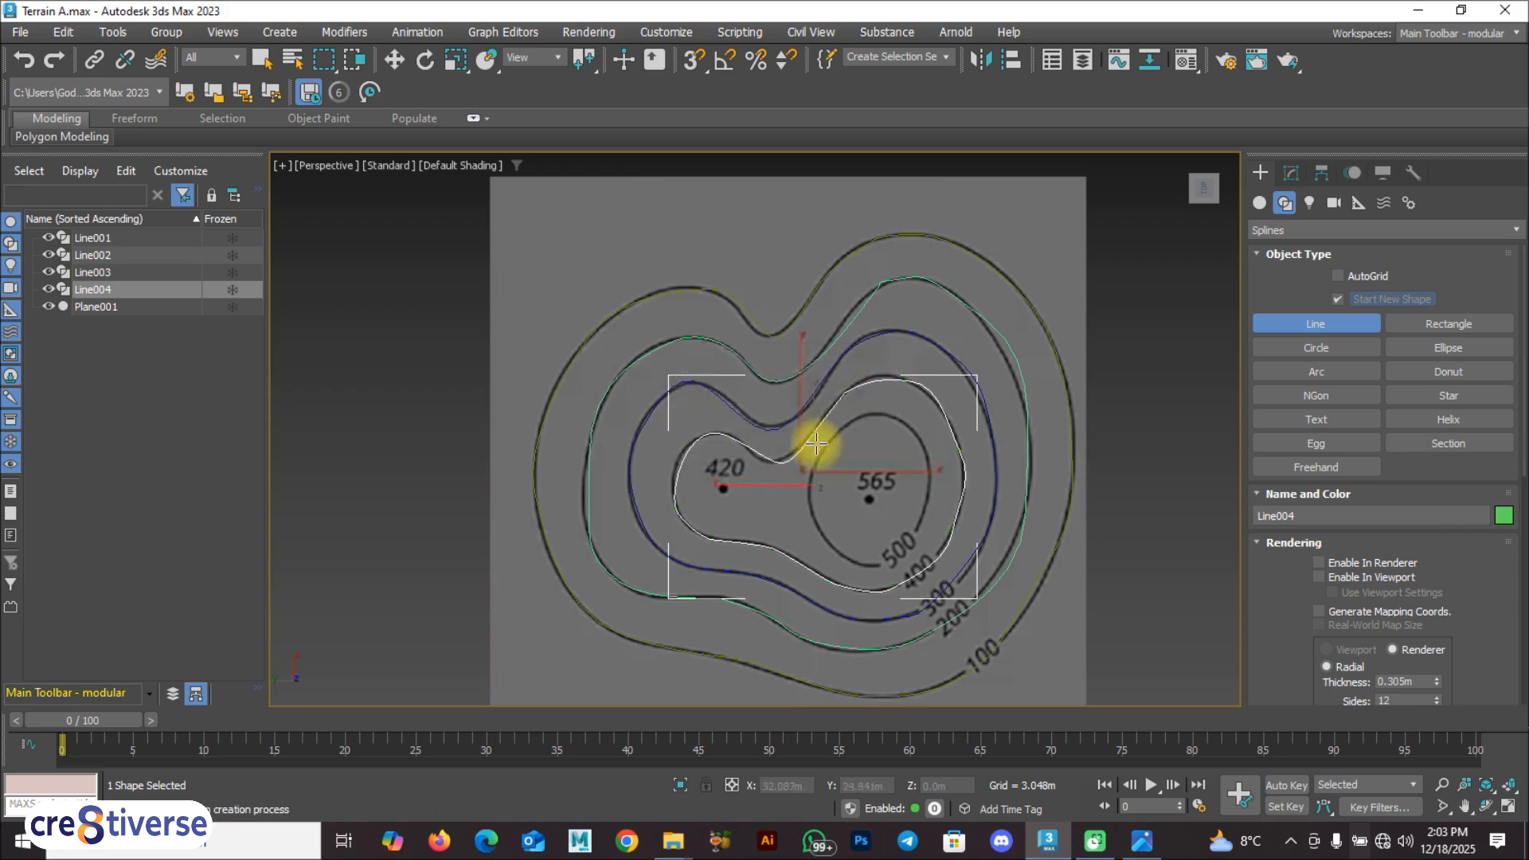
Step: Trace the oval 500 contour around the 565 peak with a new line and close the spline at its start point
click(892, 422)
click(866, 417)
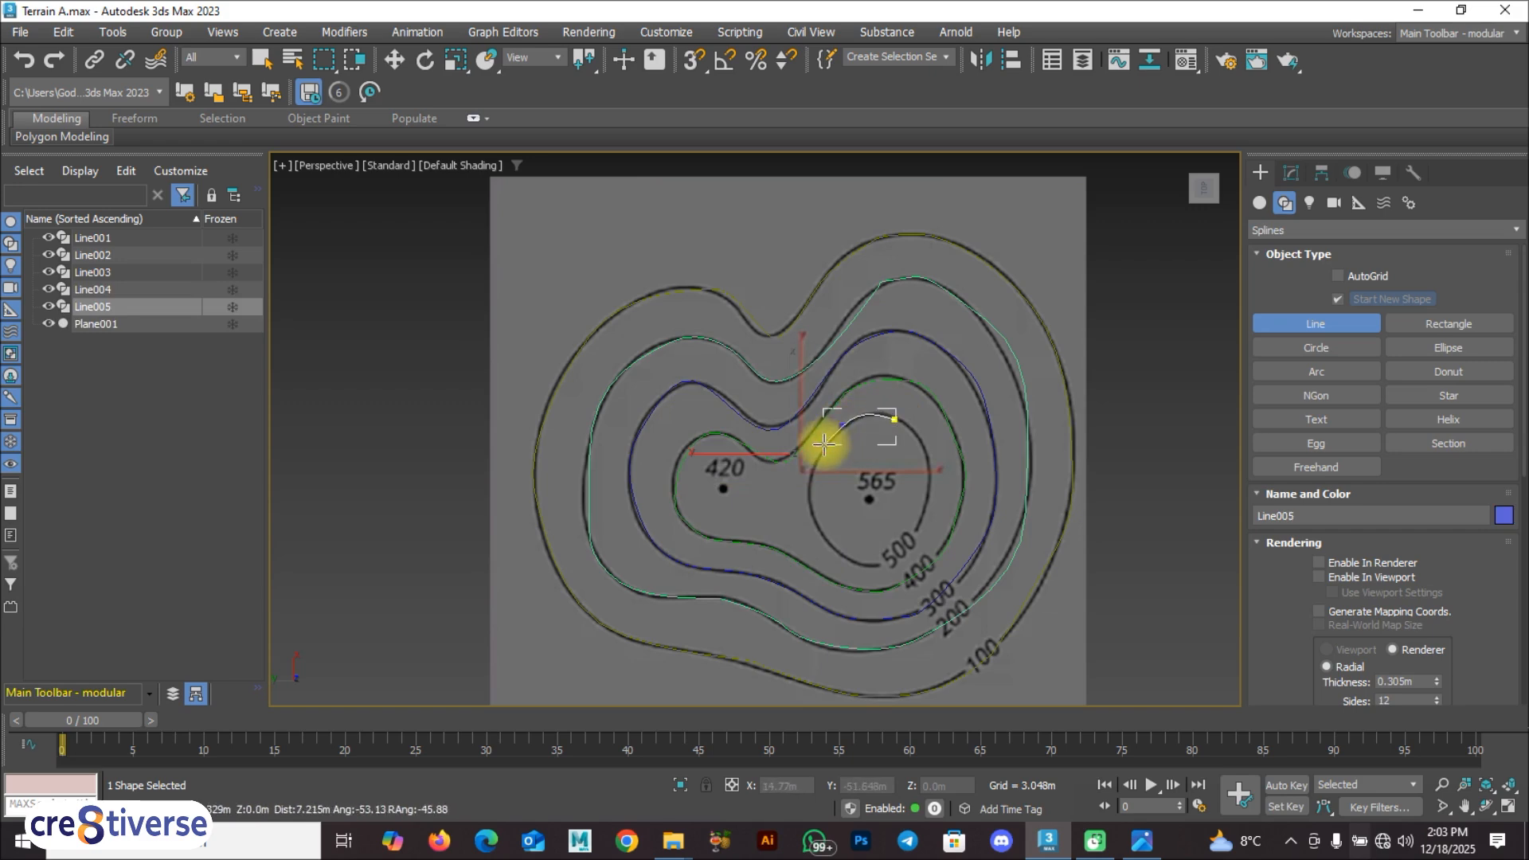
click(808, 502)
click(836, 552)
click(895, 555)
click(933, 470)
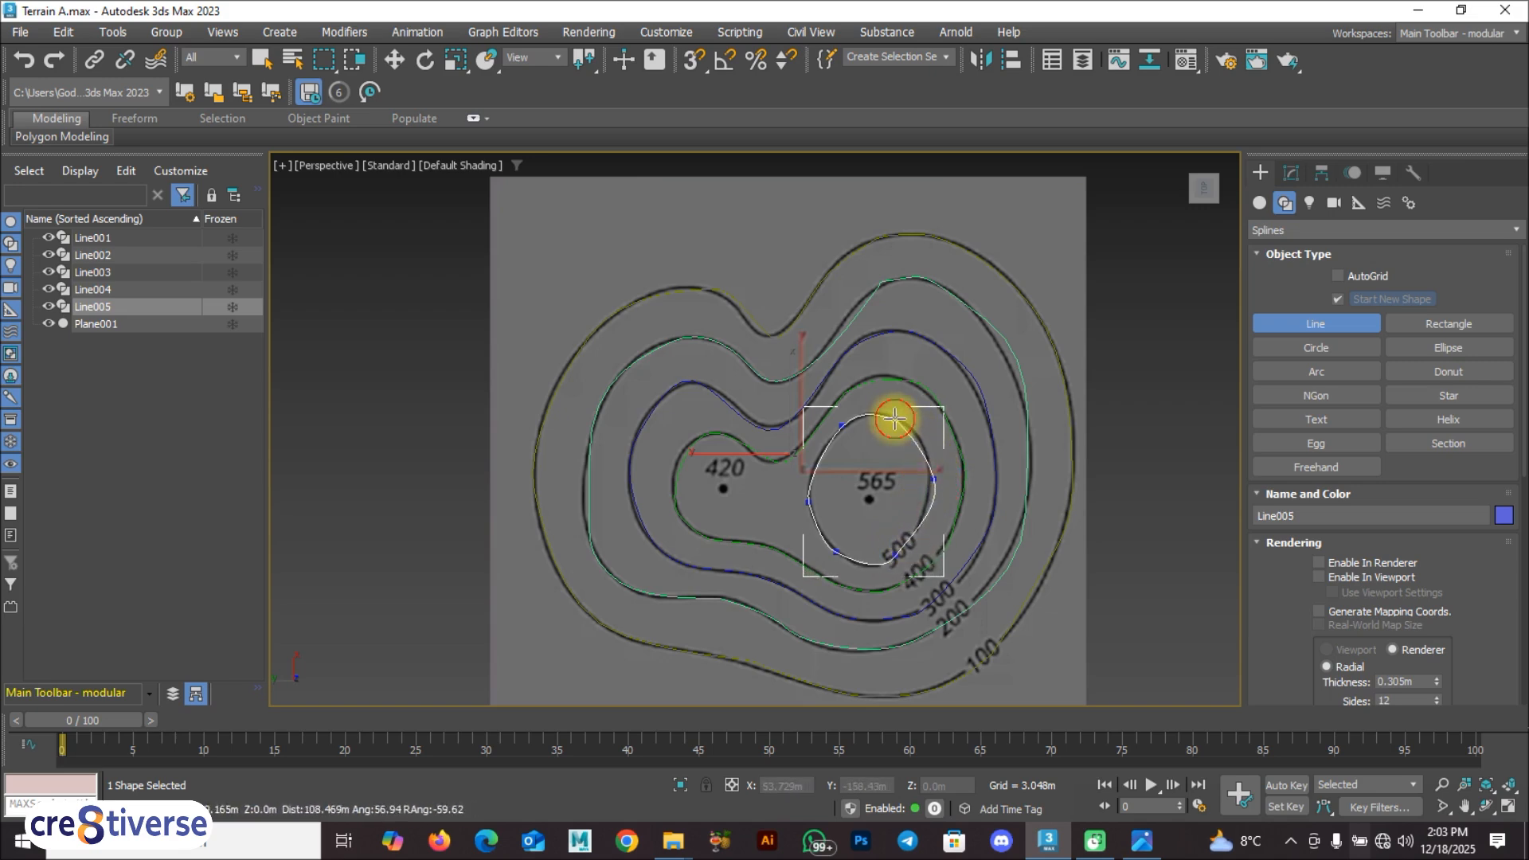
click(895, 419)
click(727, 436)
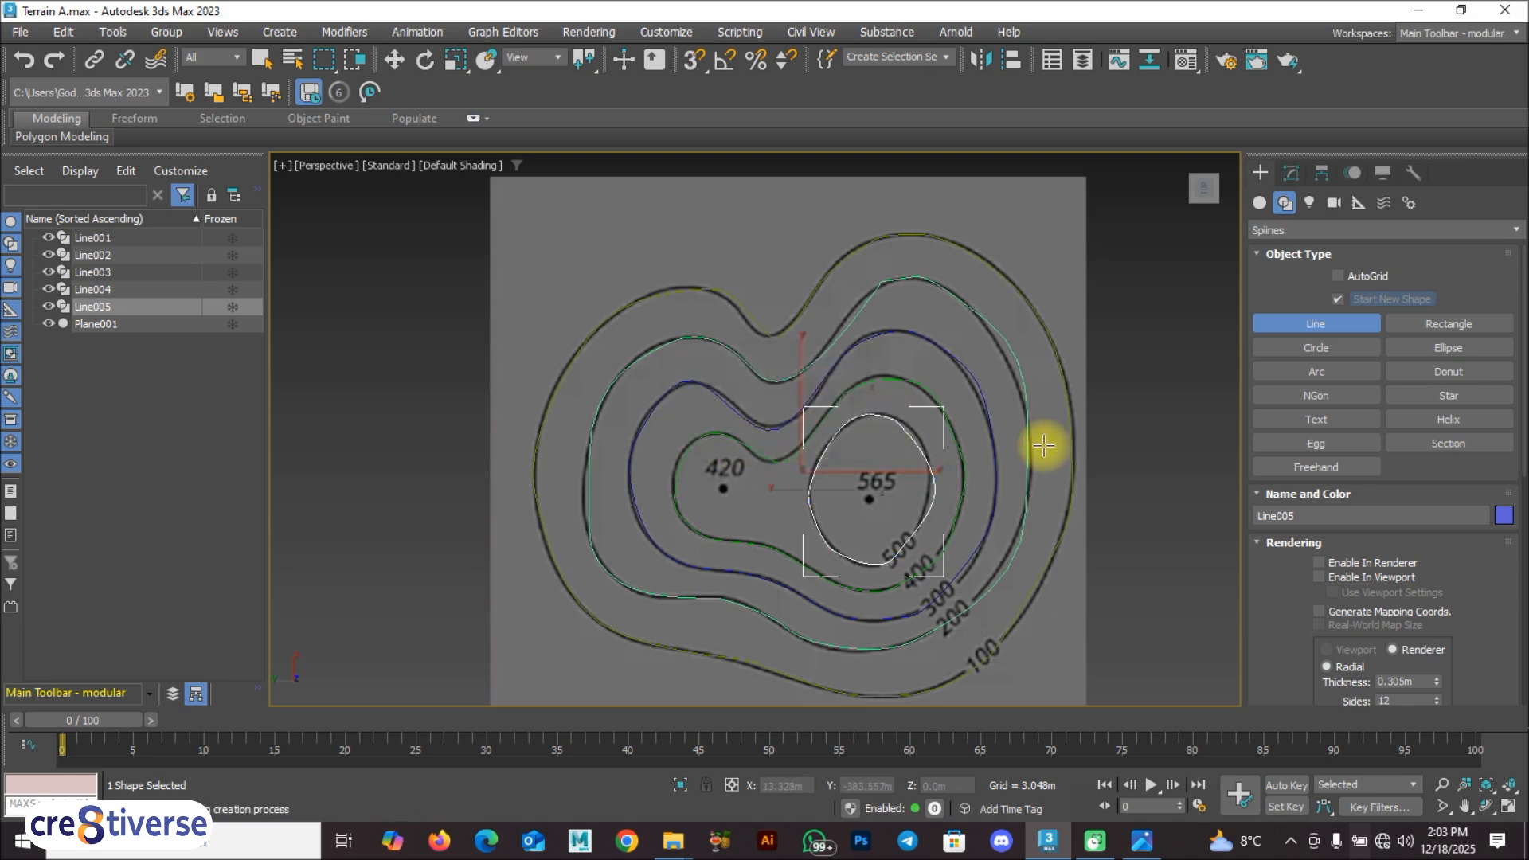
Step: Leave line creation, deselect everything and restrict the selection filter to Shapes
key(w)
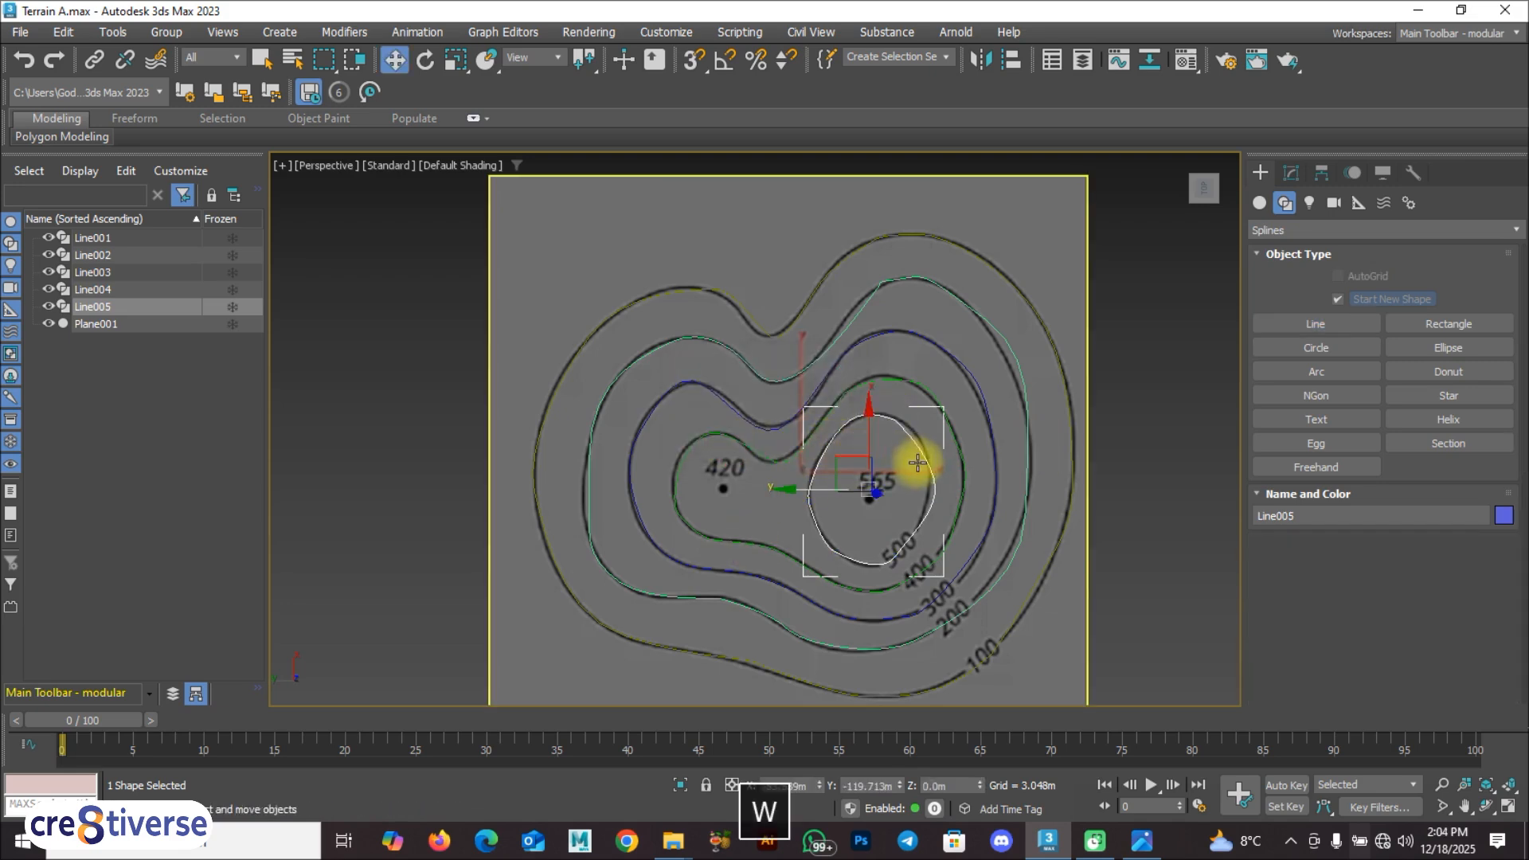
scroll(921, 461, up, 2)
click(371, 381)
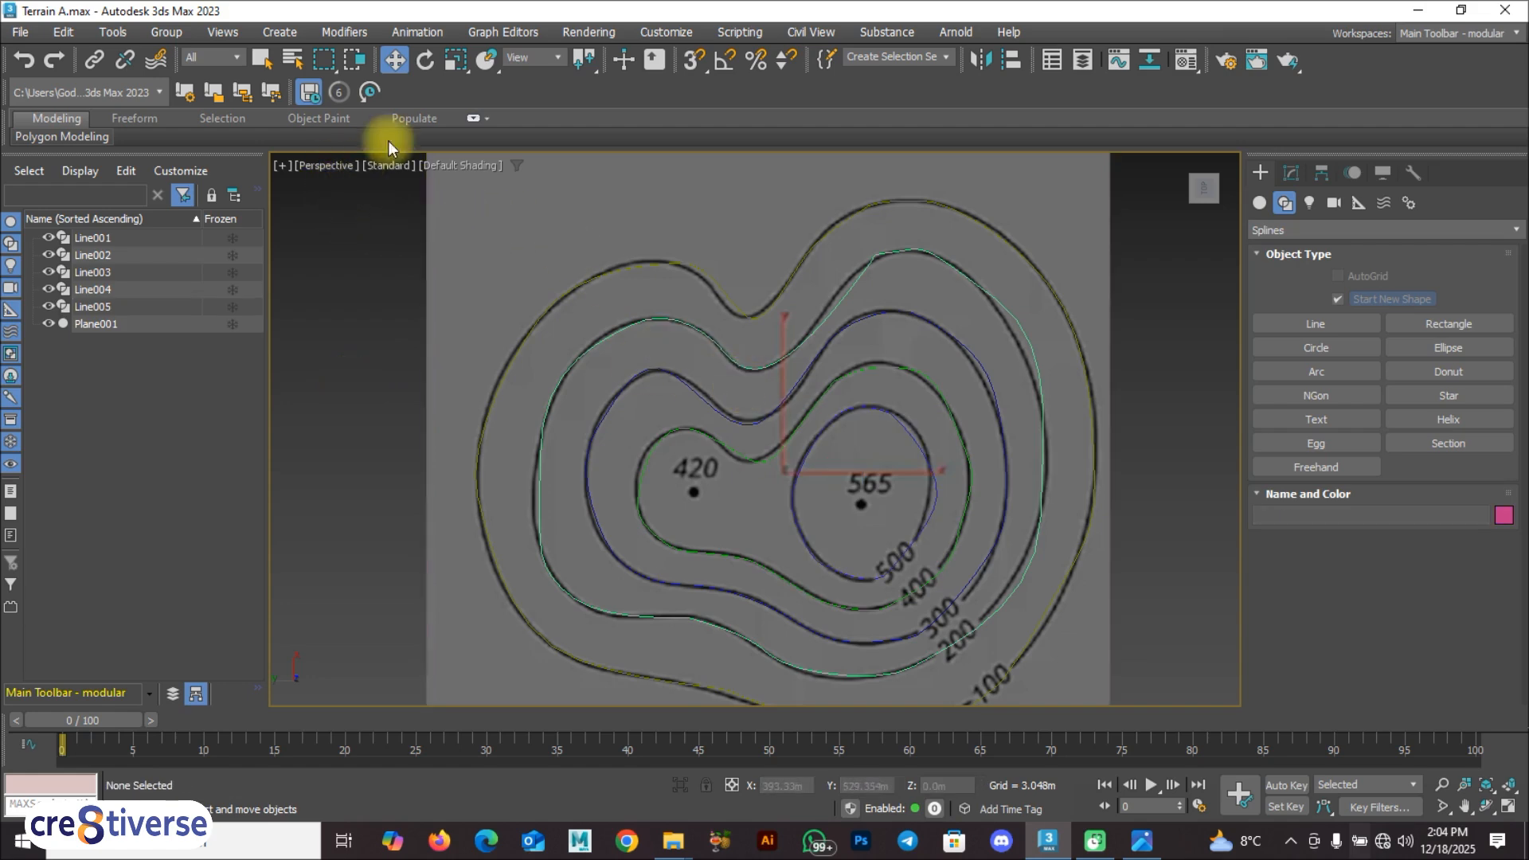
click(217, 57)
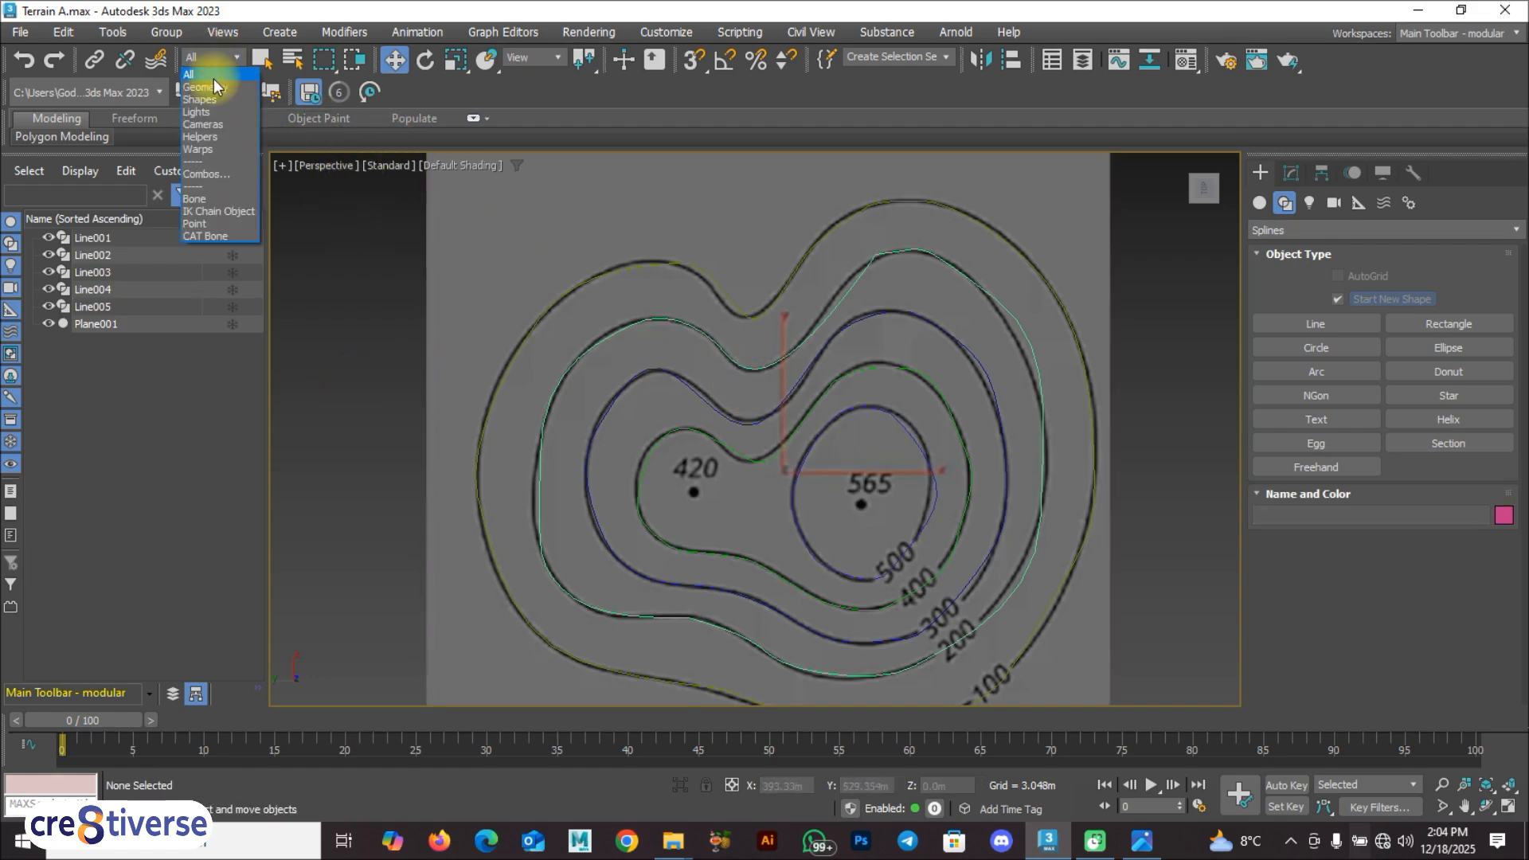
click(199, 99)
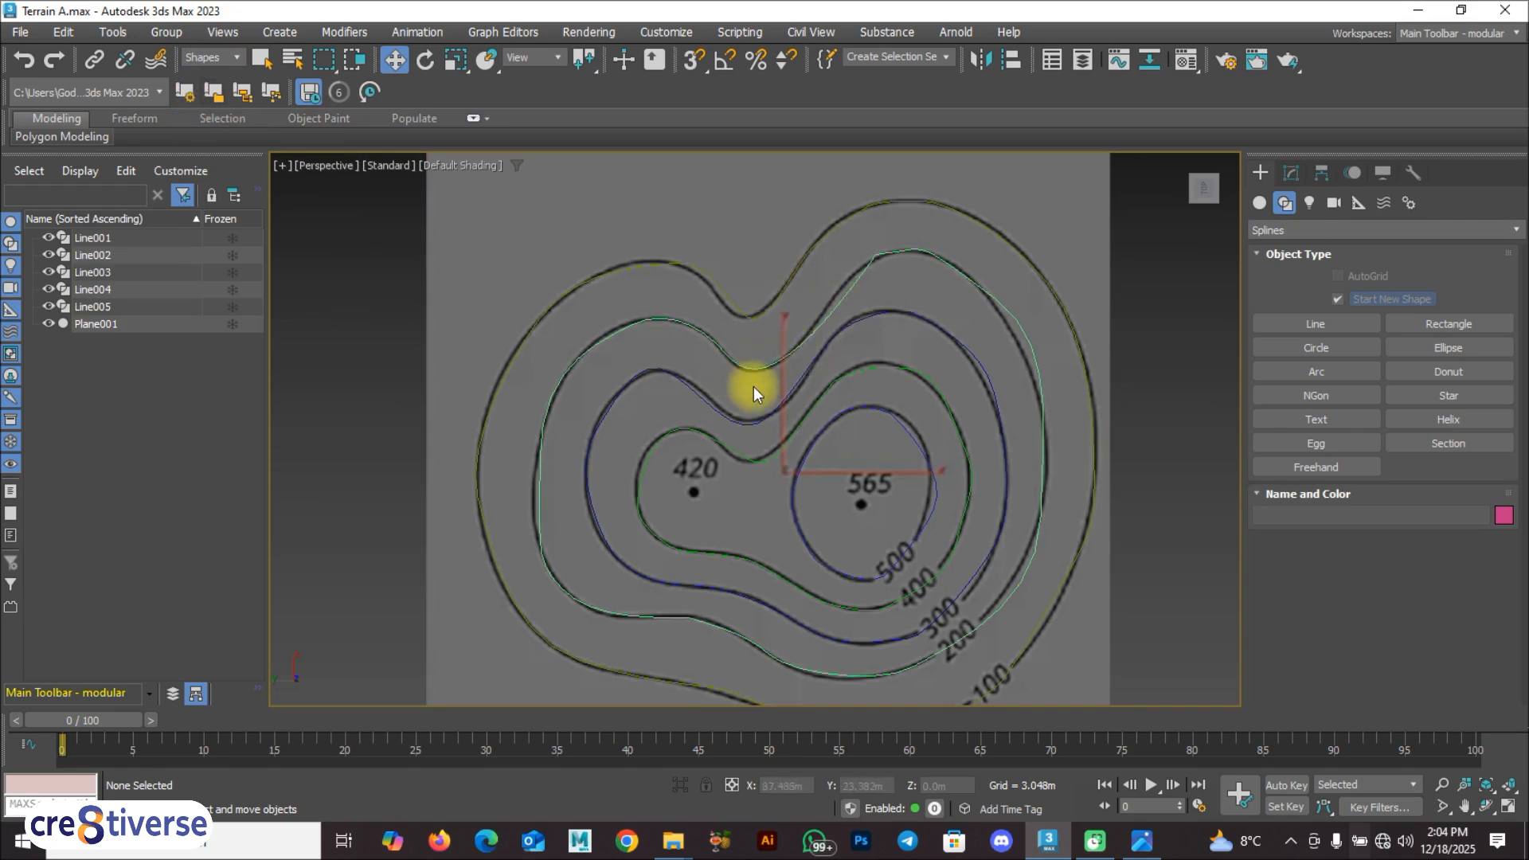
Step: Enter vertex editing on the 500 contour spline and adjust its upper-left vertex's tangent handles to follow the image
click(1292, 173)
click(1259, 249)
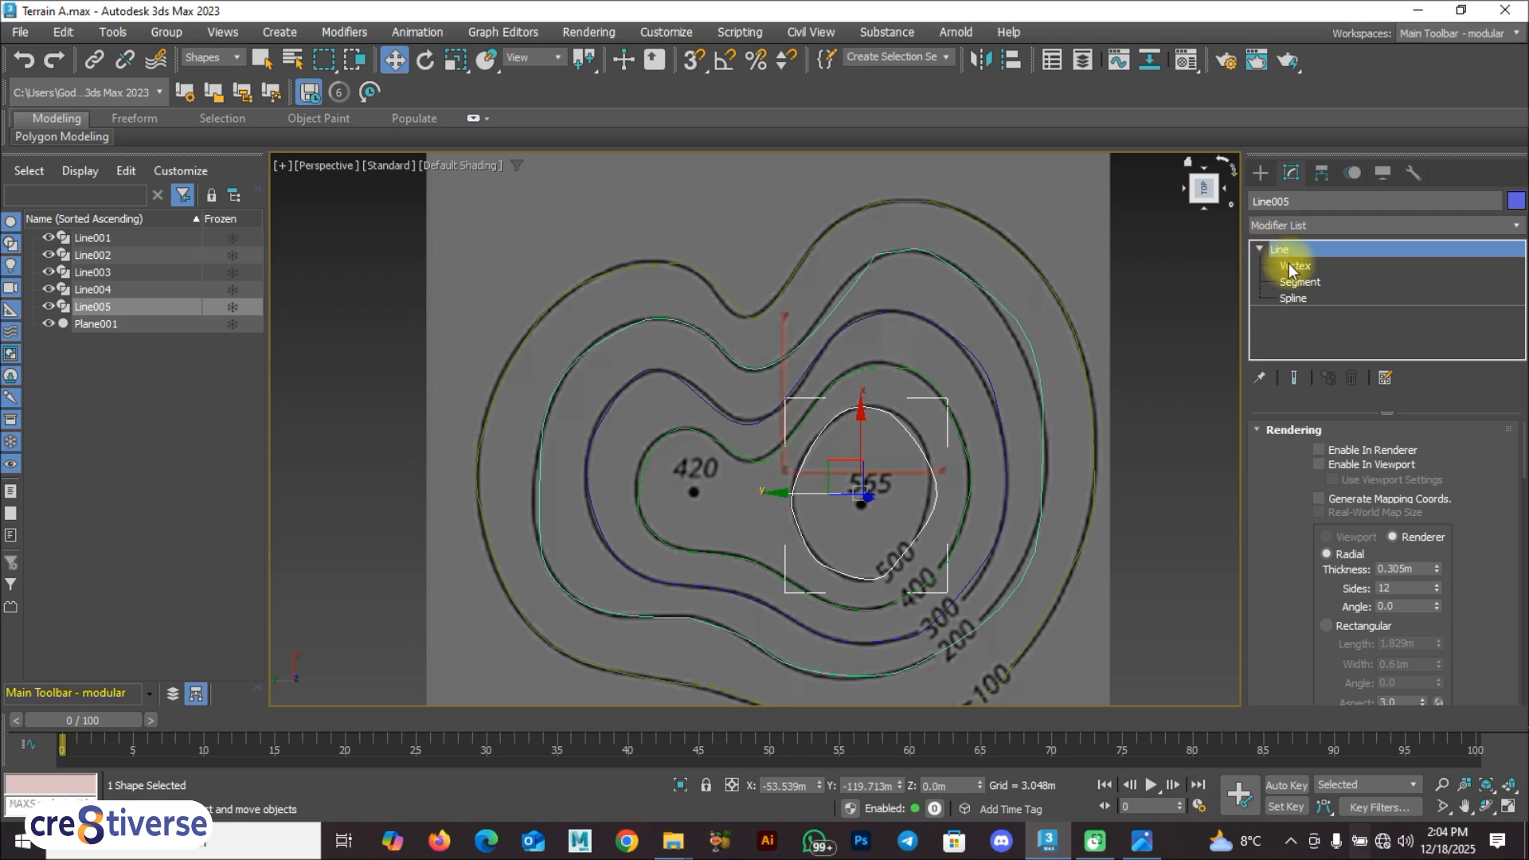
click(1299, 262)
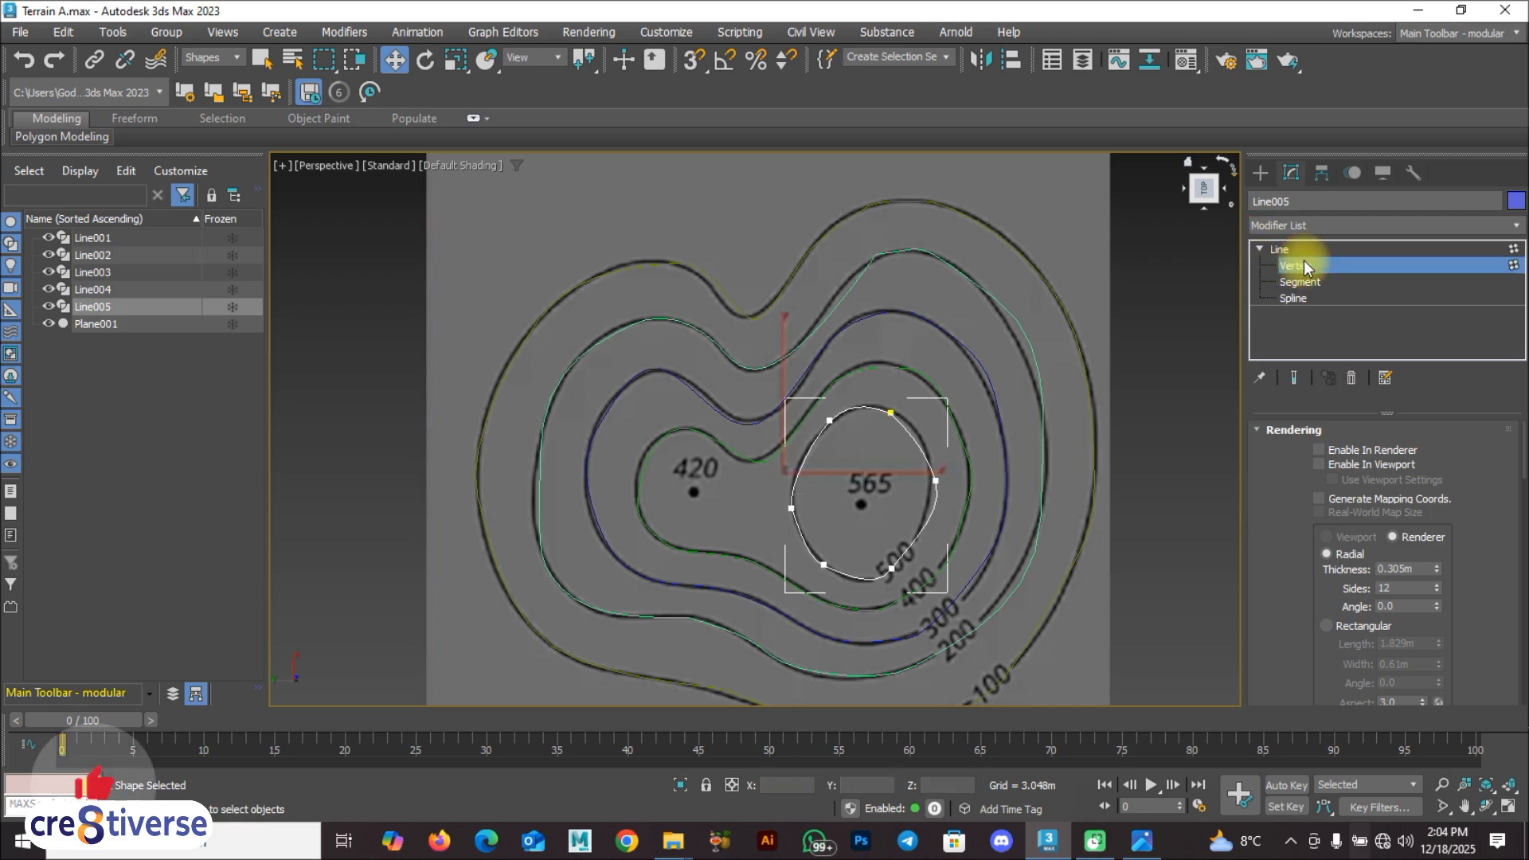
click(831, 421)
scroll(848, 414, up, 3)
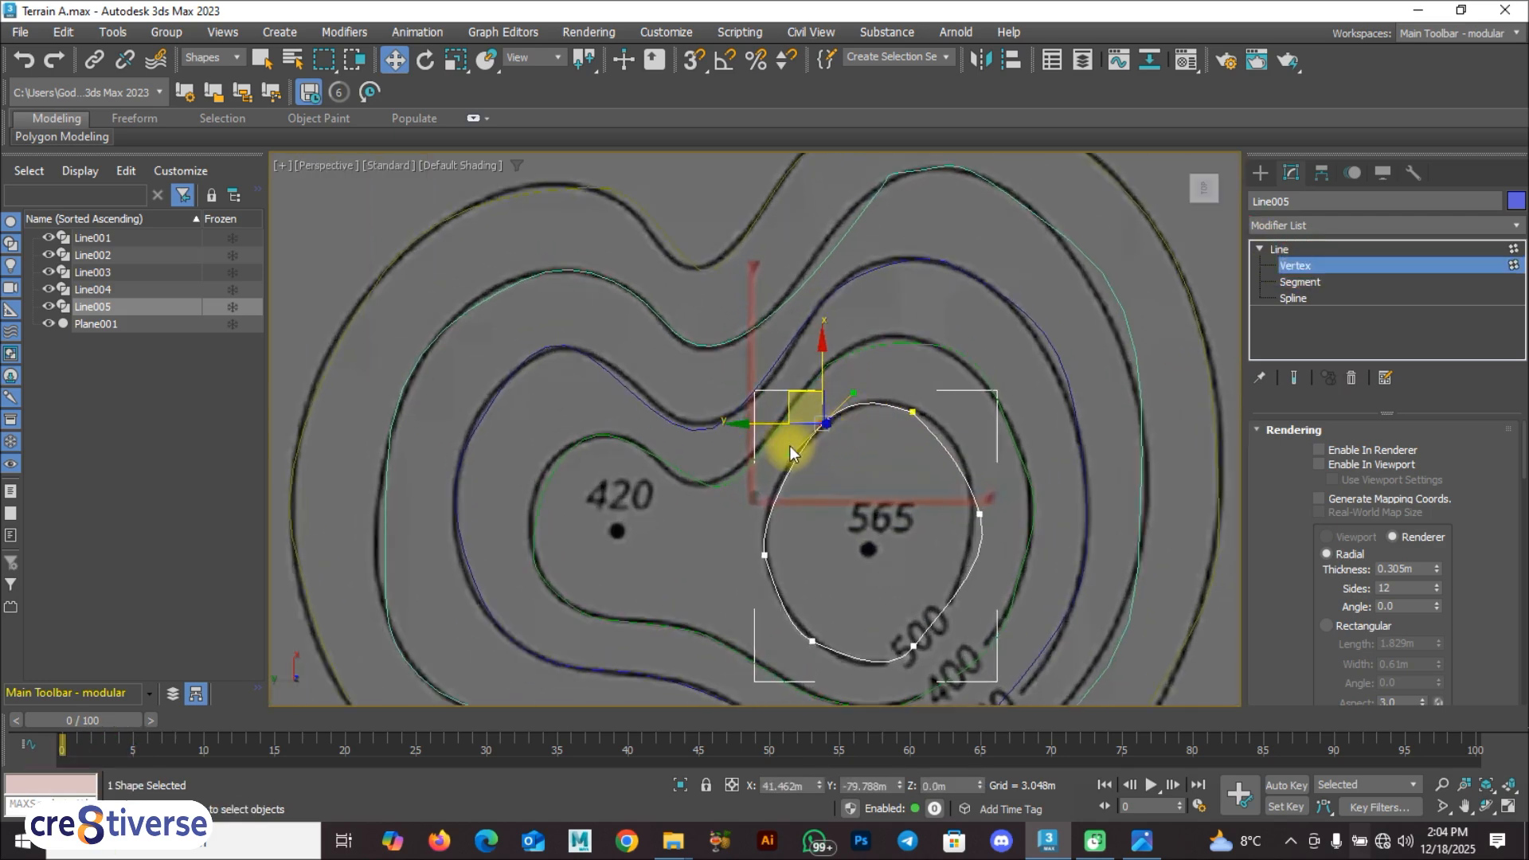
drag(789, 455, 780, 465)
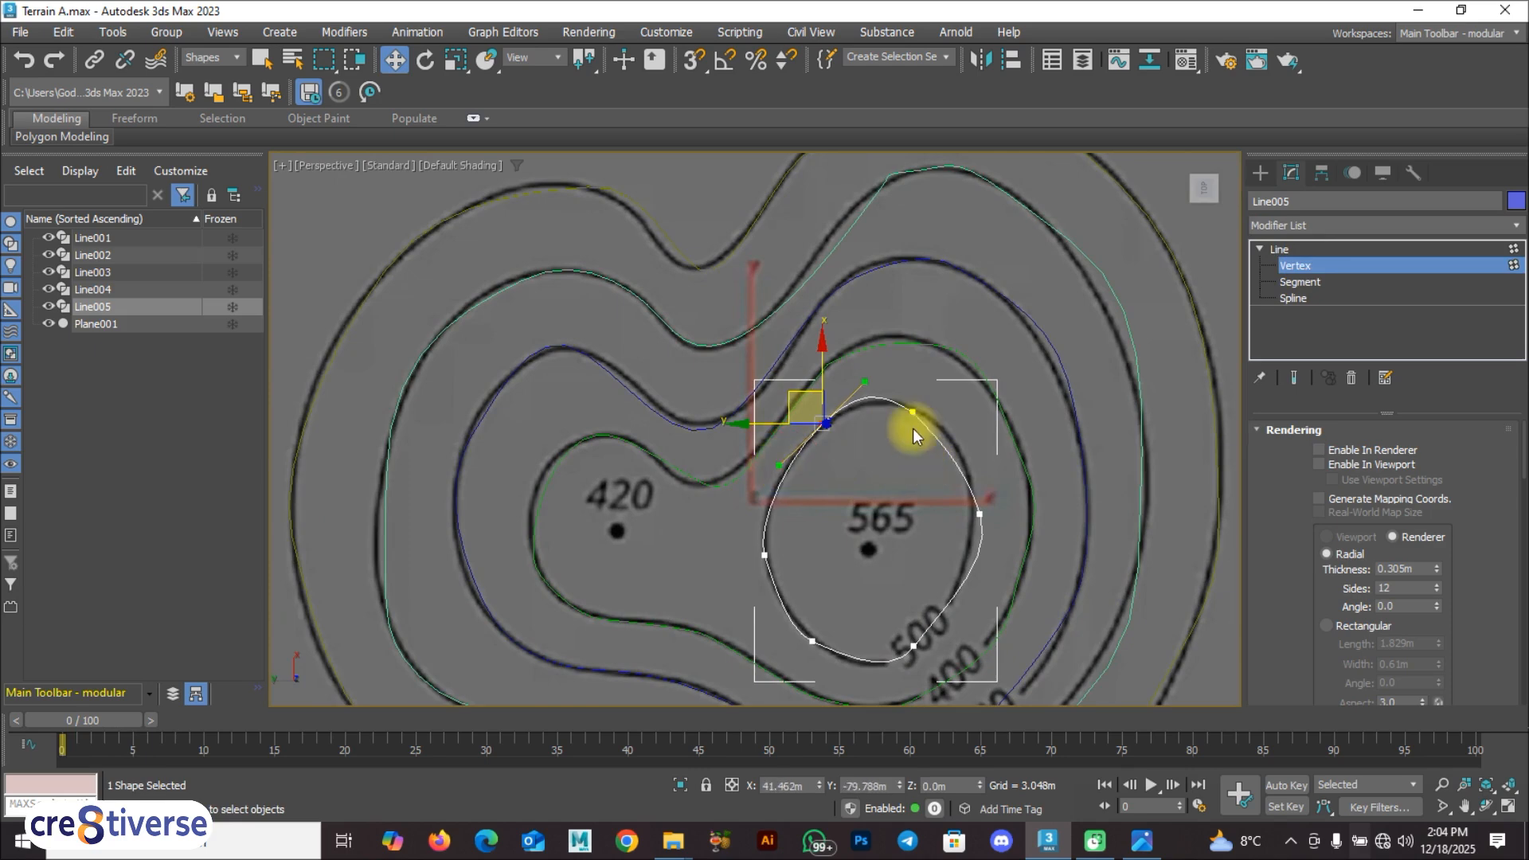
drag(864, 382, 871, 388)
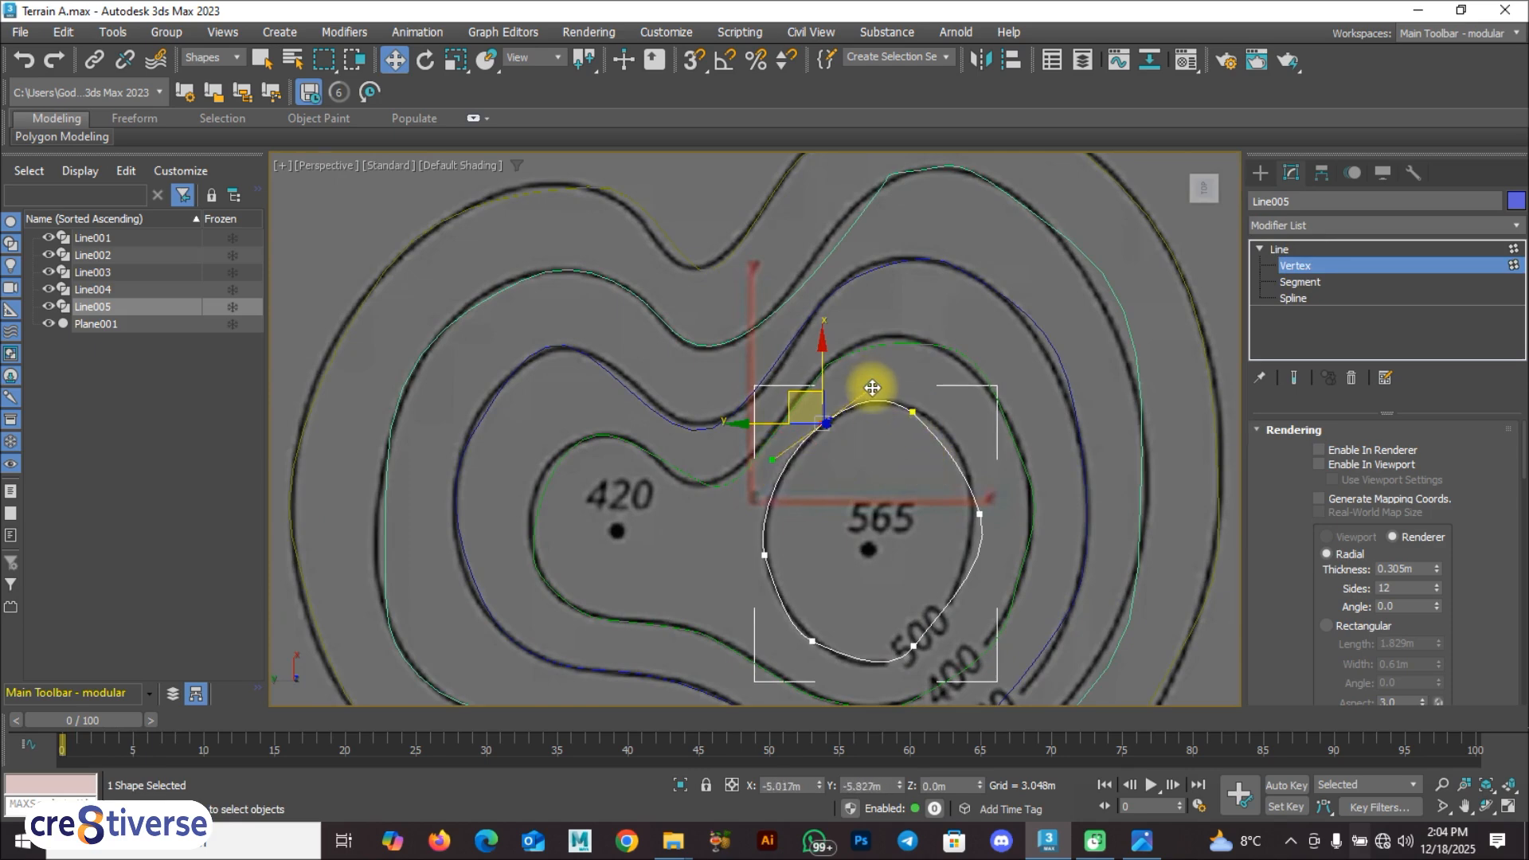
Step: Move the 500 contour's right vertex slightly inward and straighten its tangent handles to match the image line
click(911, 407)
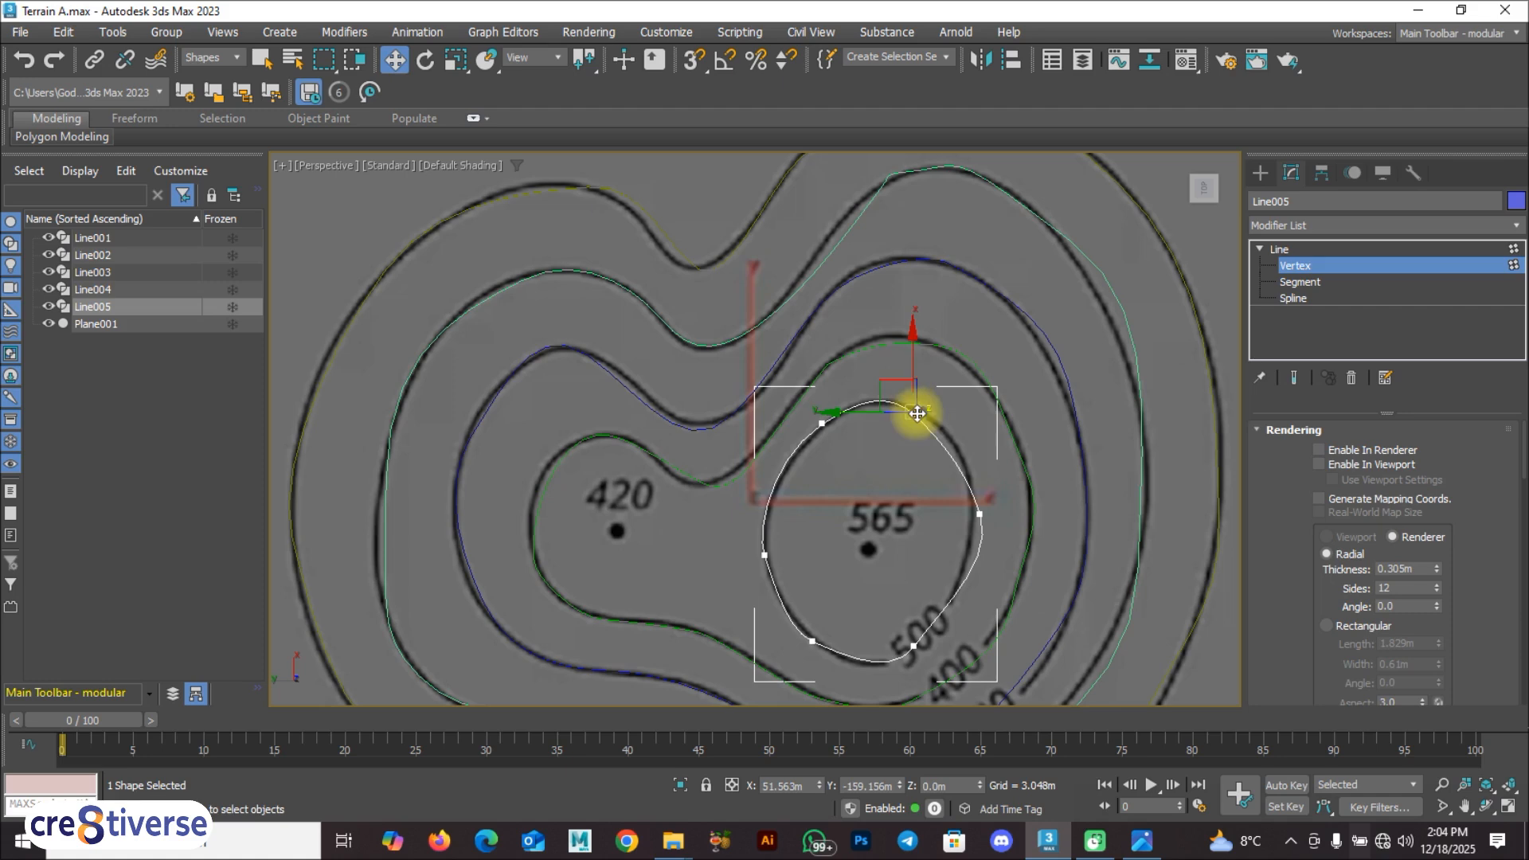
click(979, 514)
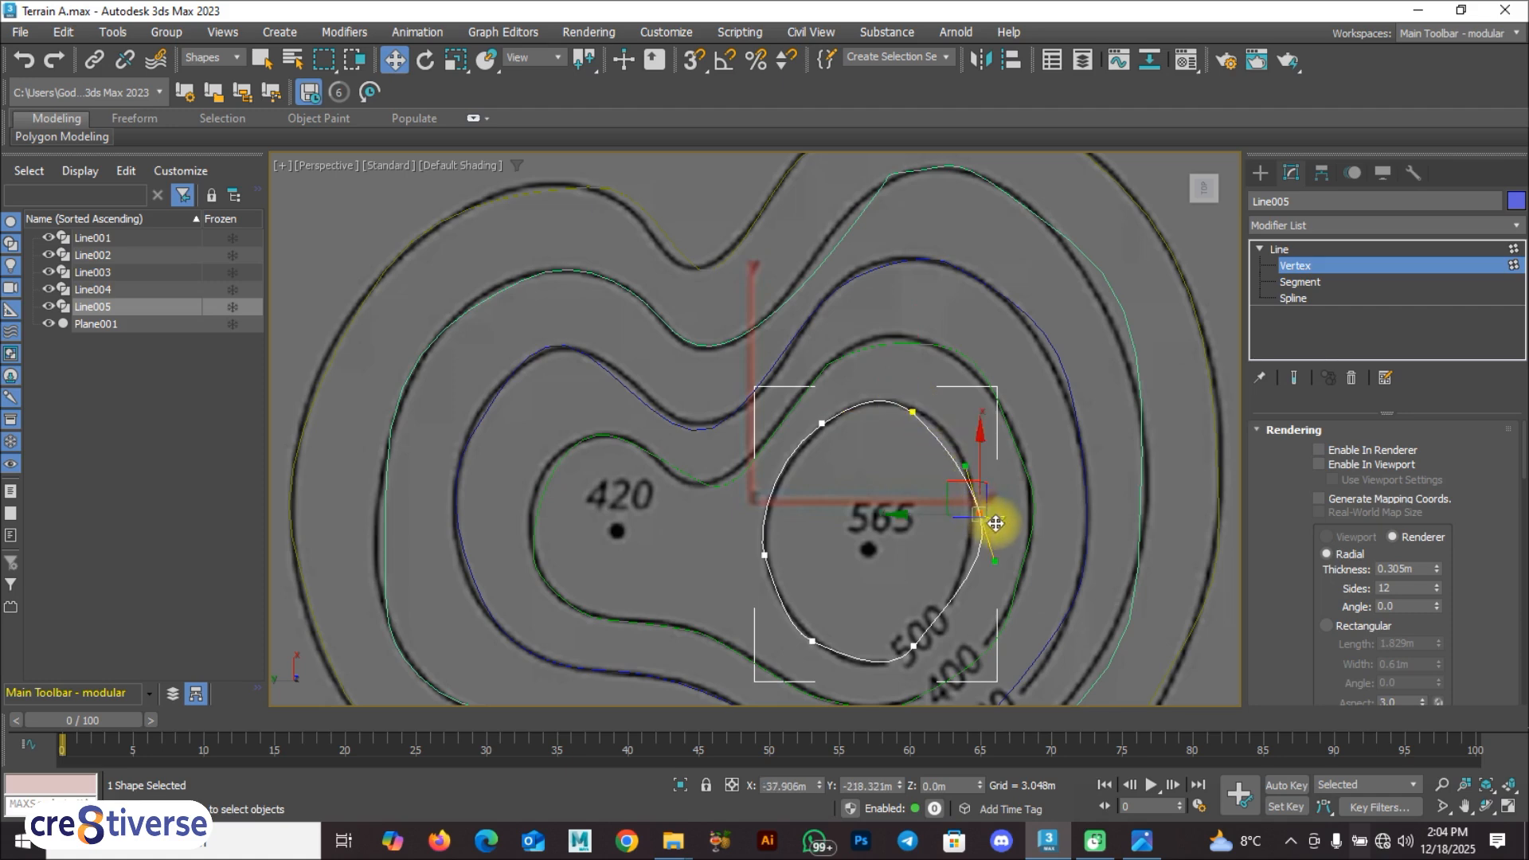
click(946, 490)
click(974, 510)
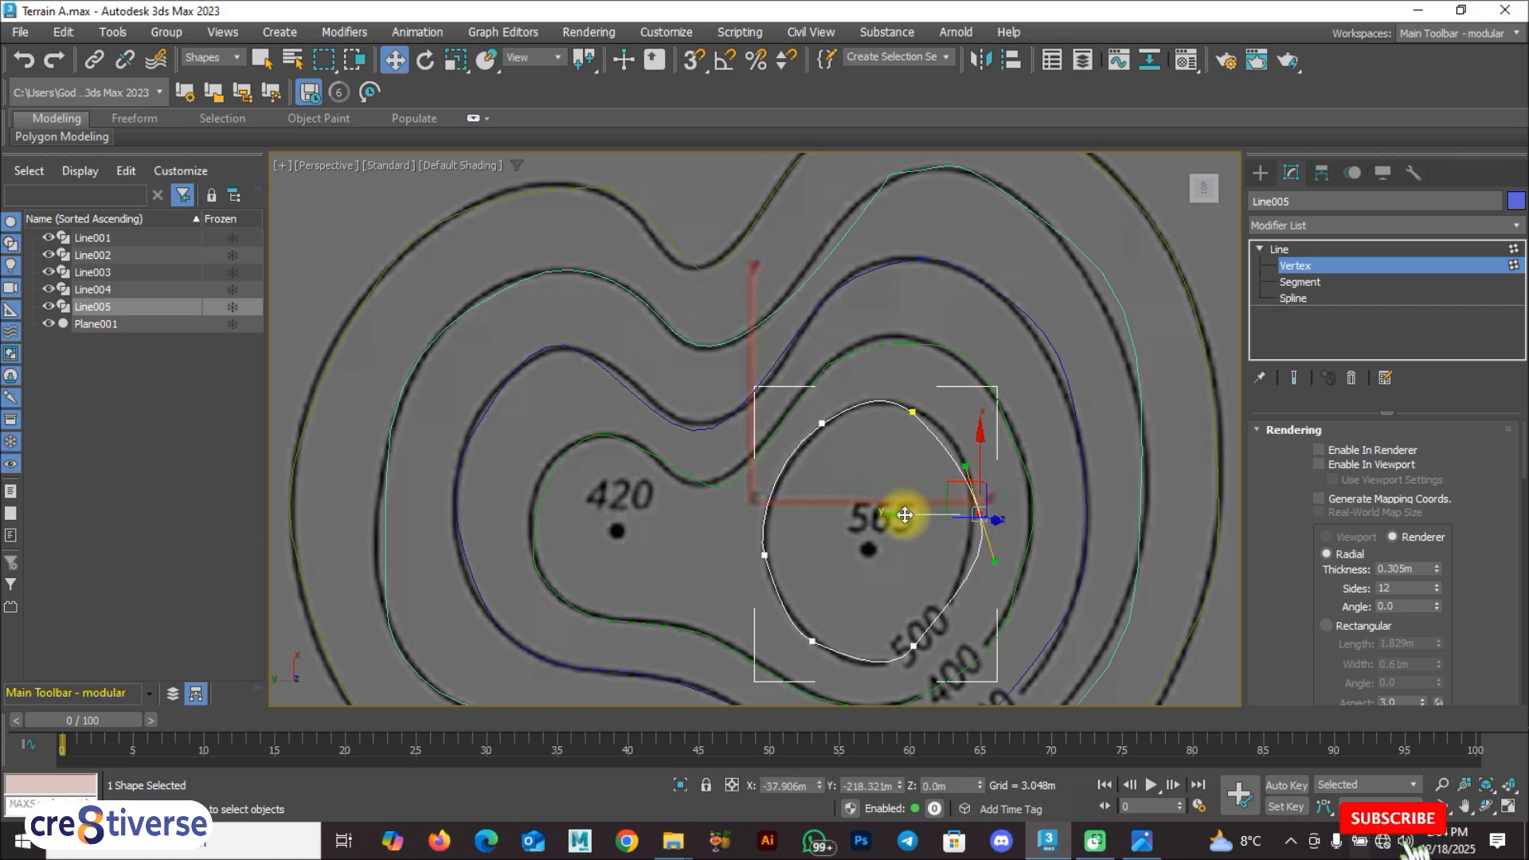
drag(891, 515, 895, 515)
drag(953, 467, 974, 562)
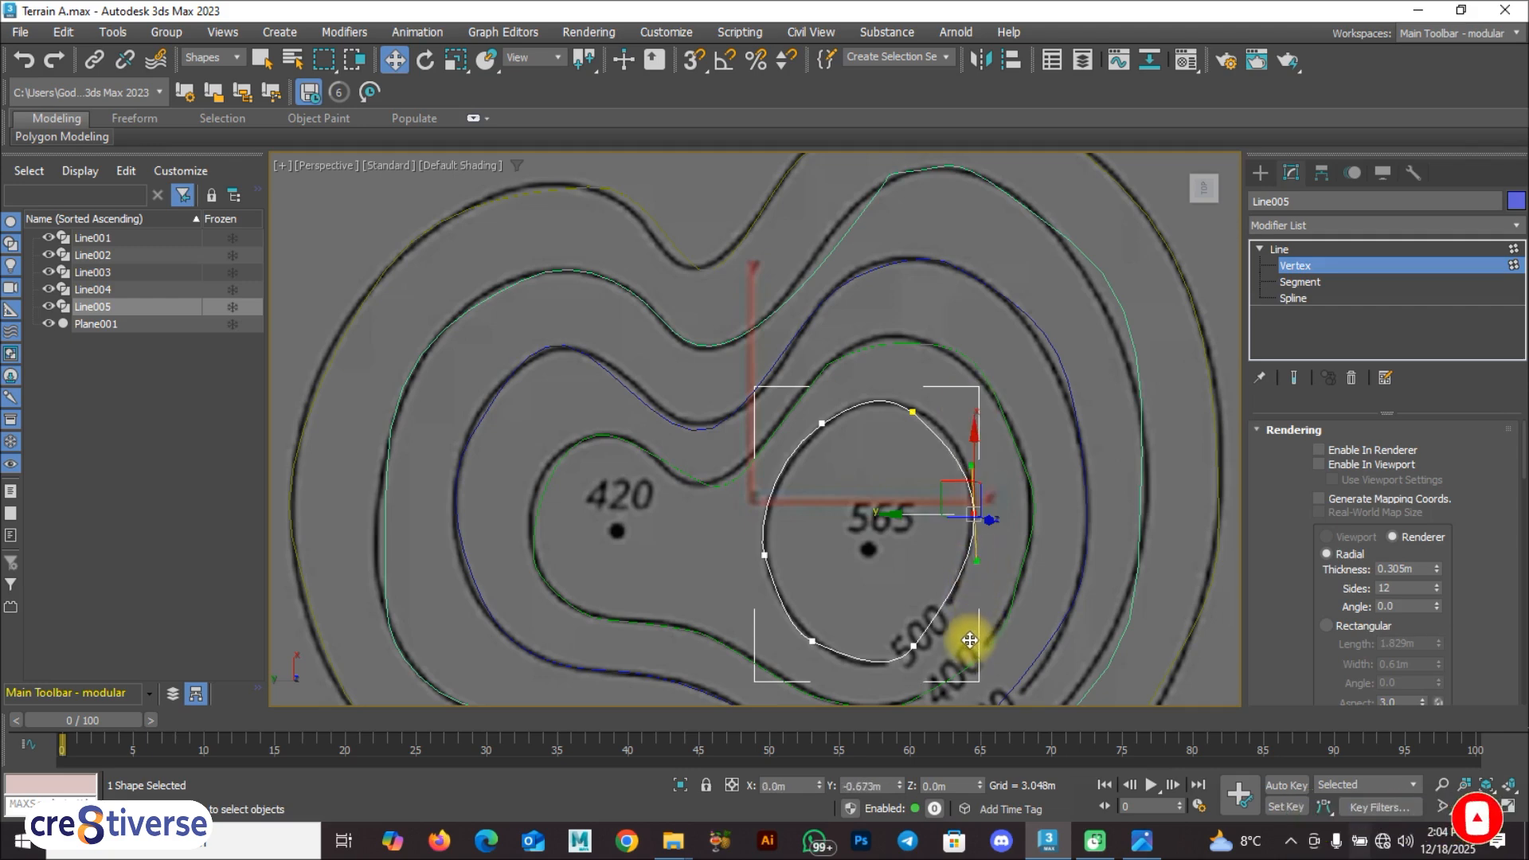
Step: Adjust the tangent handles of the 500 contour's top vertex so the curve follows the image line
click(910, 412)
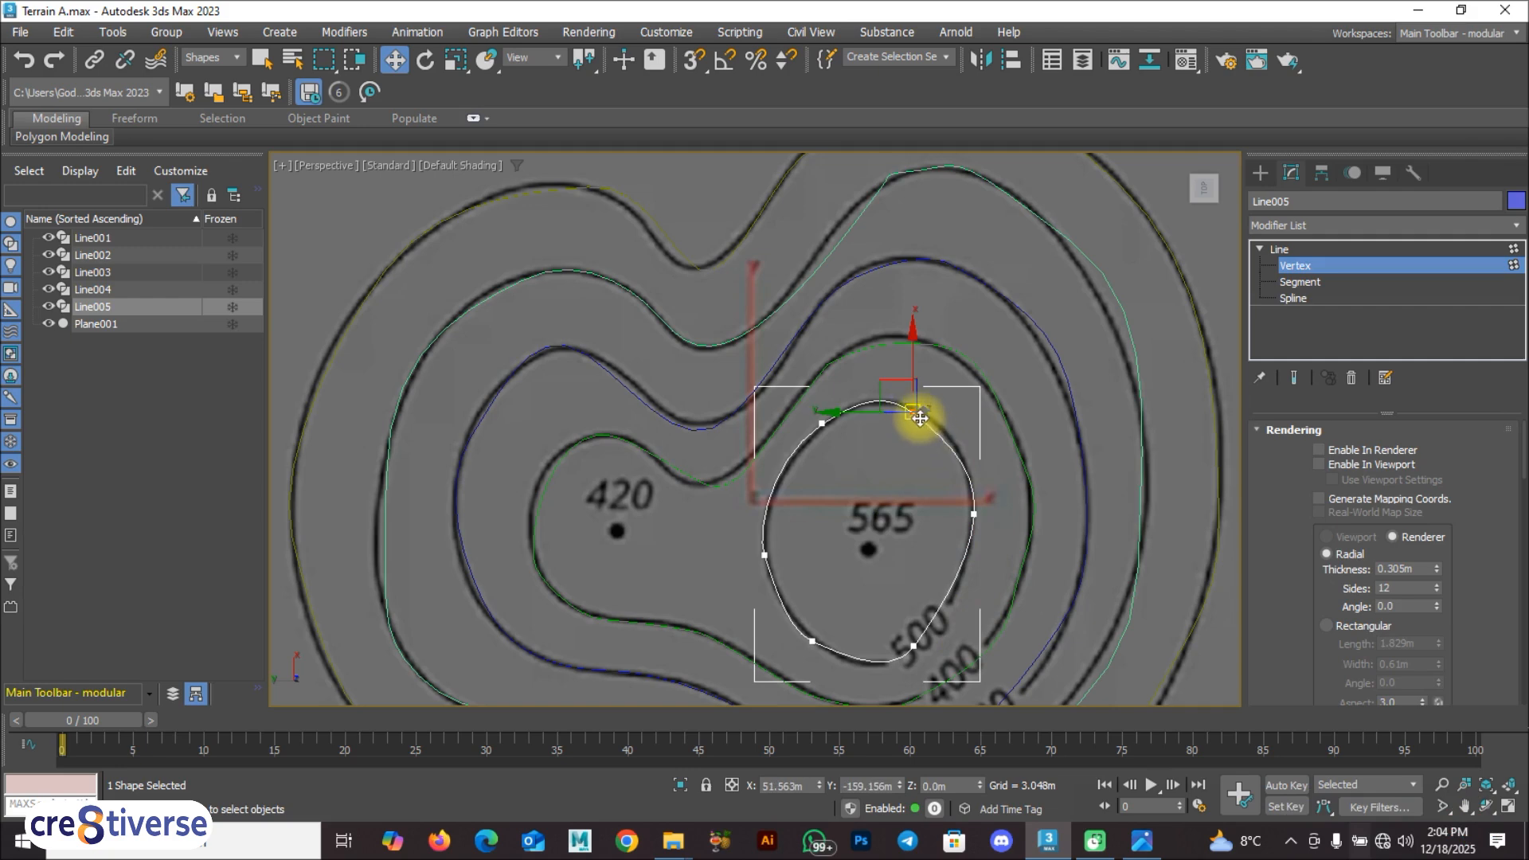
right_click(921, 419)
click(890, 287)
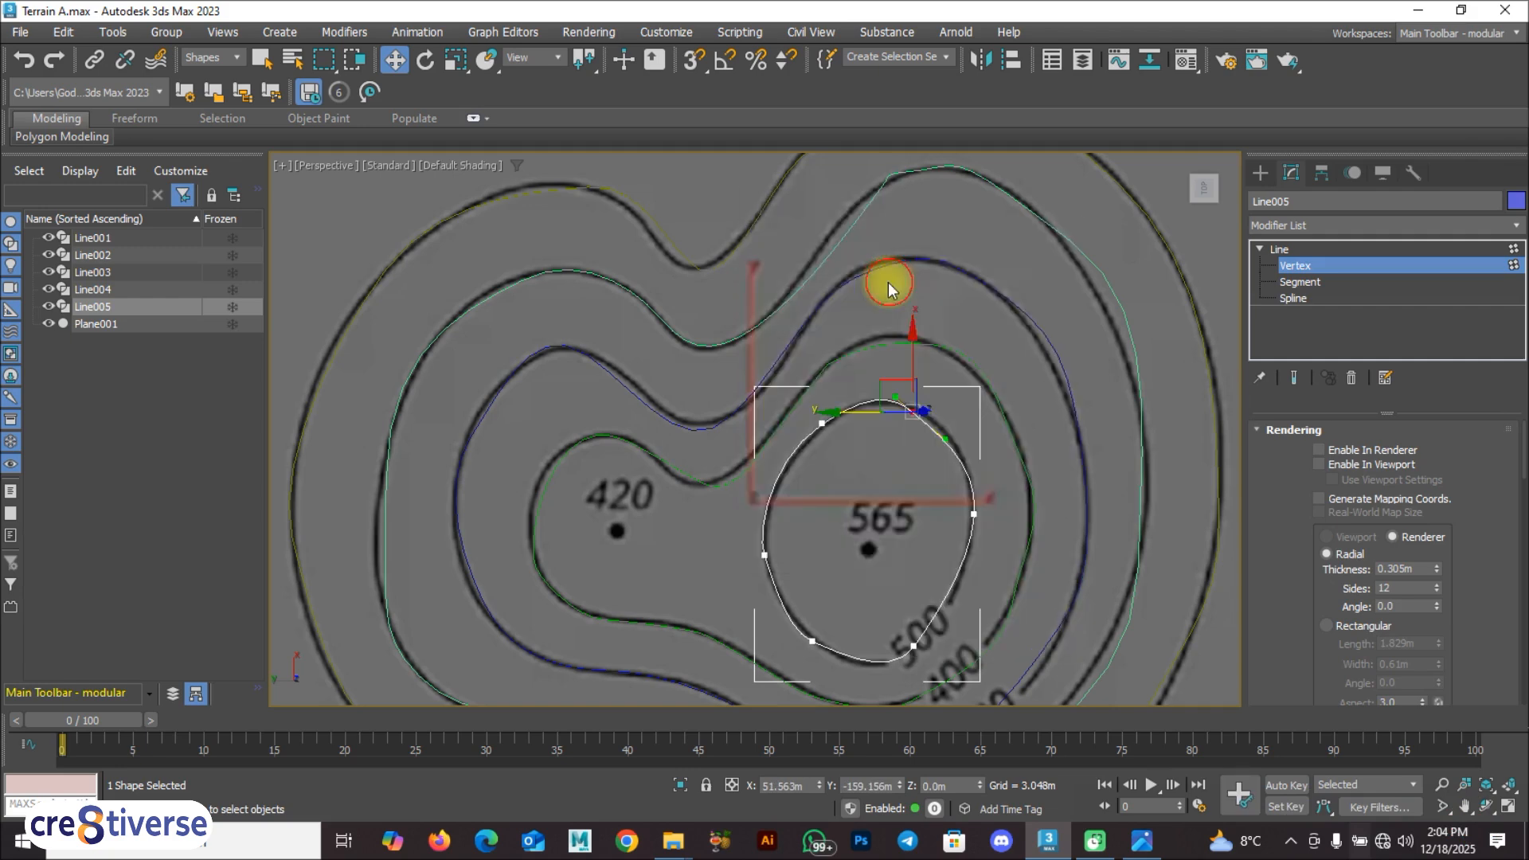
drag(949, 440, 958, 438)
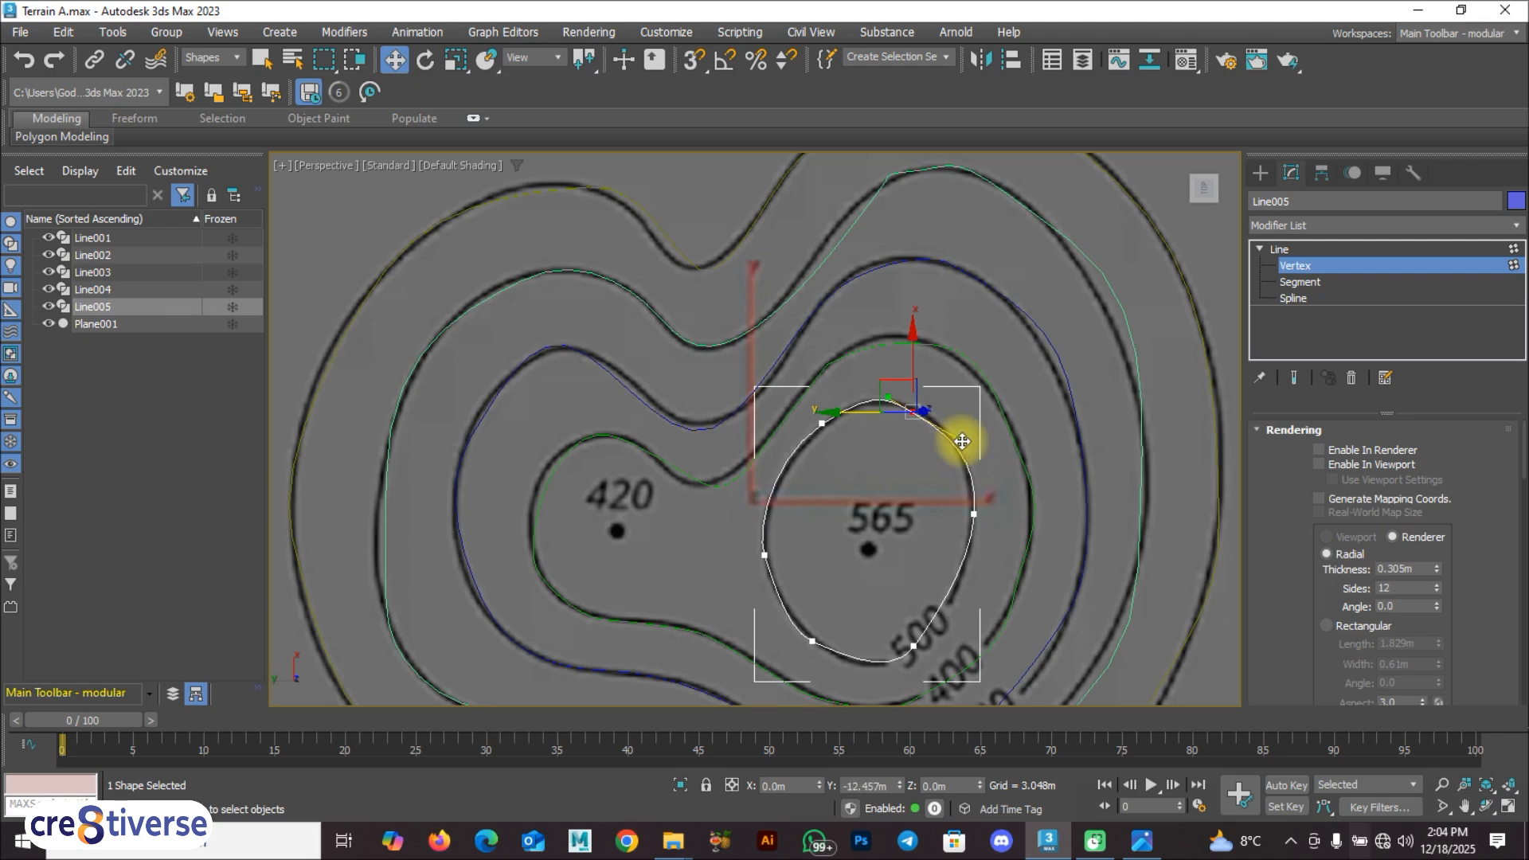
Step: Fine-tune the tangent of the 500 contour's lower-left vertex and leave vertex editing
click(809, 643)
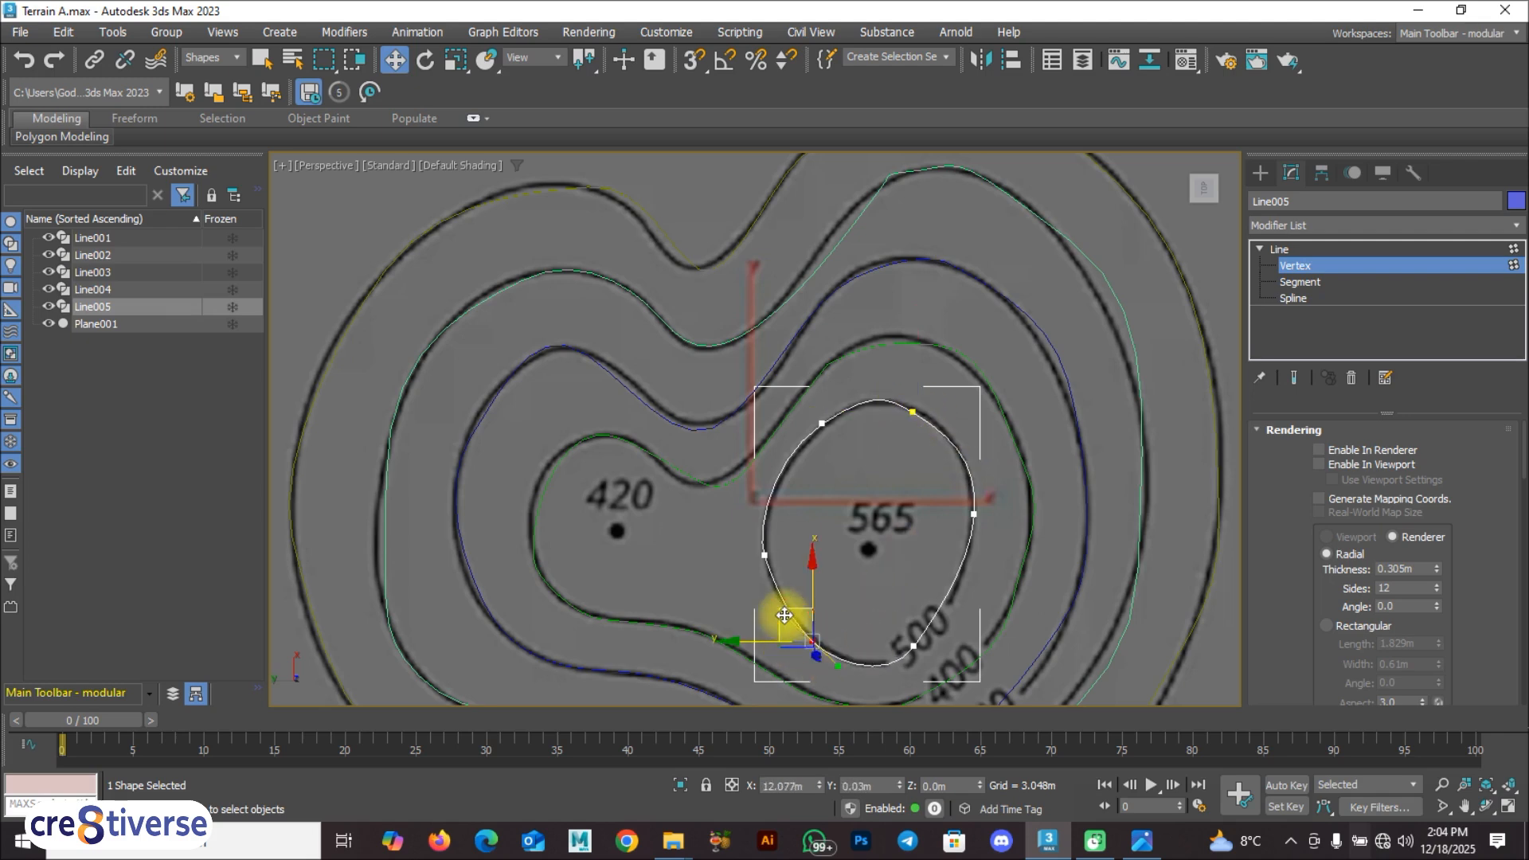
scroll(710, 466, down, 2)
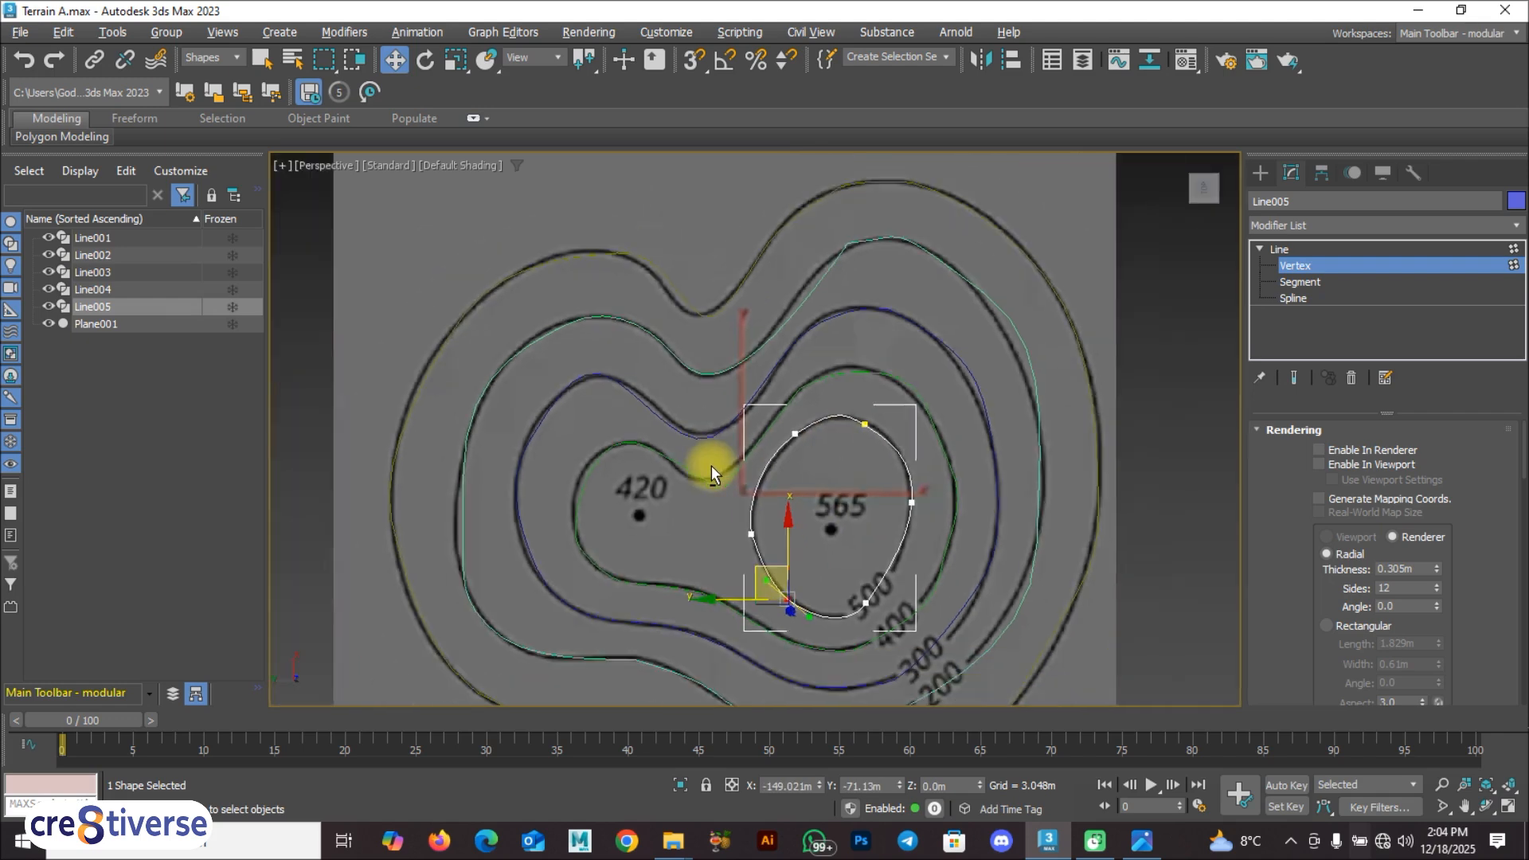
scroll(528, 498, down, 3)
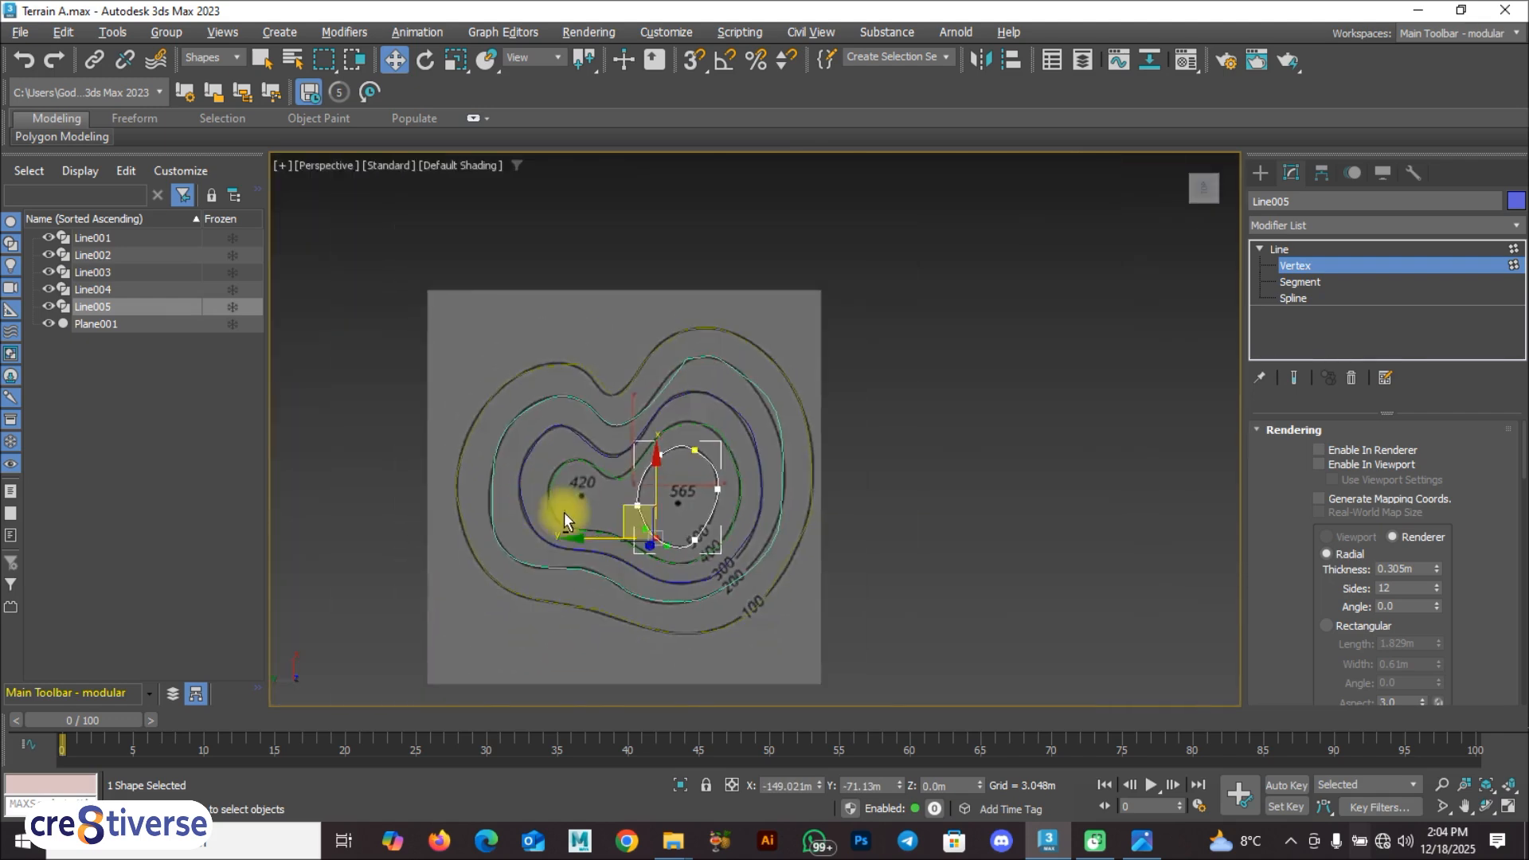
scroll(574, 506, up, 1)
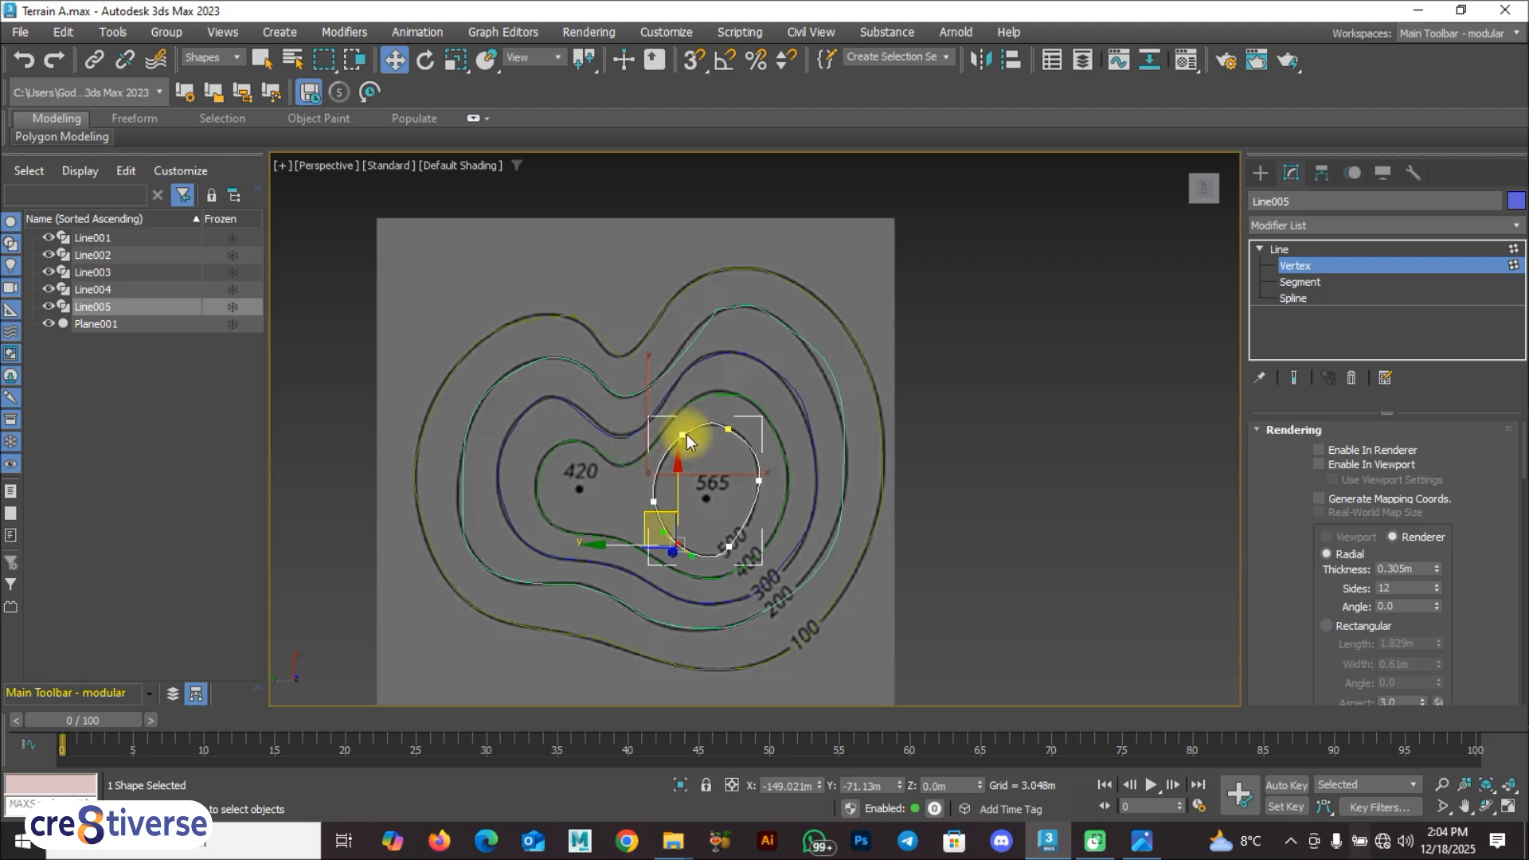
alt+middle_drag(669, 489, 760, 362)
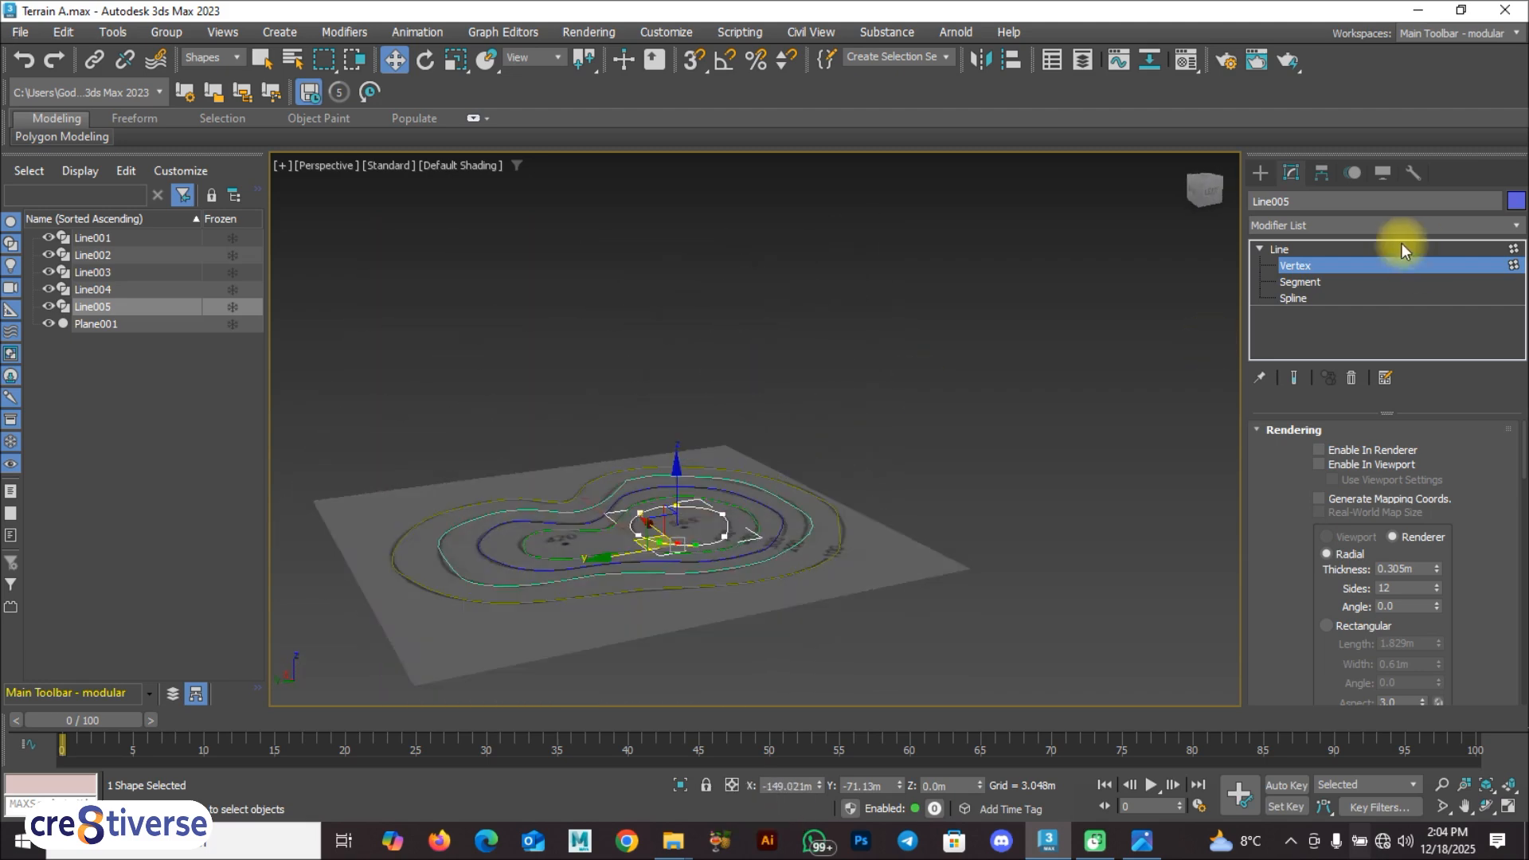
click(1303, 248)
Step: Clone the outer 100 contour spline in place as an independent copy
alt+middle_drag(1025, 478, 973, 522)
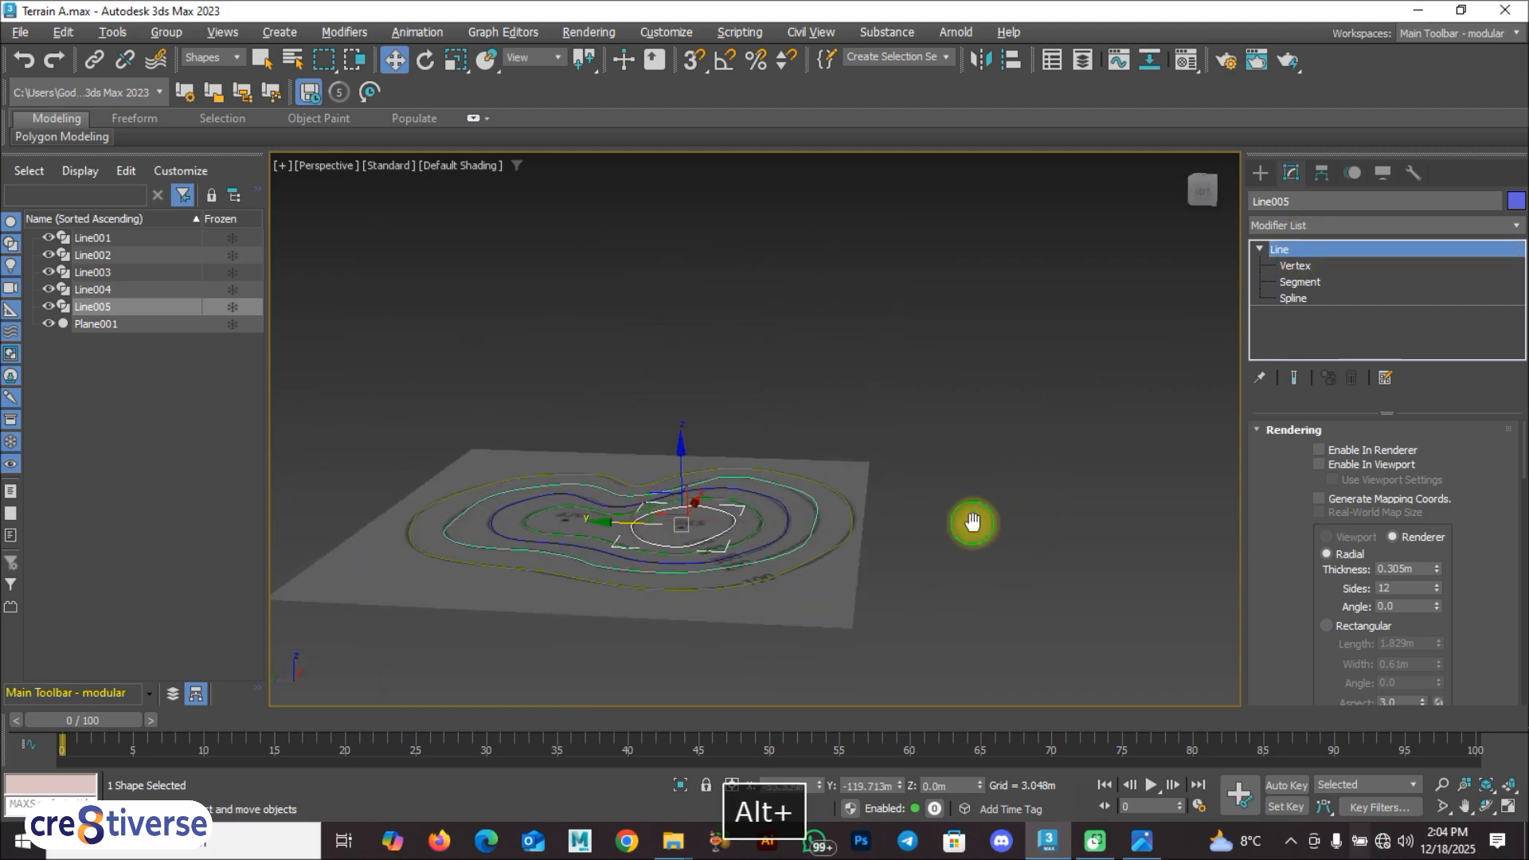
click(876, 600)
alt+middle_drag(777, 599, 849, 557)
mouse_move(860, 605)
alt+middle_down()
mouse_move(874, 640)
mouse_move(868, 628)
alt+middle_up()
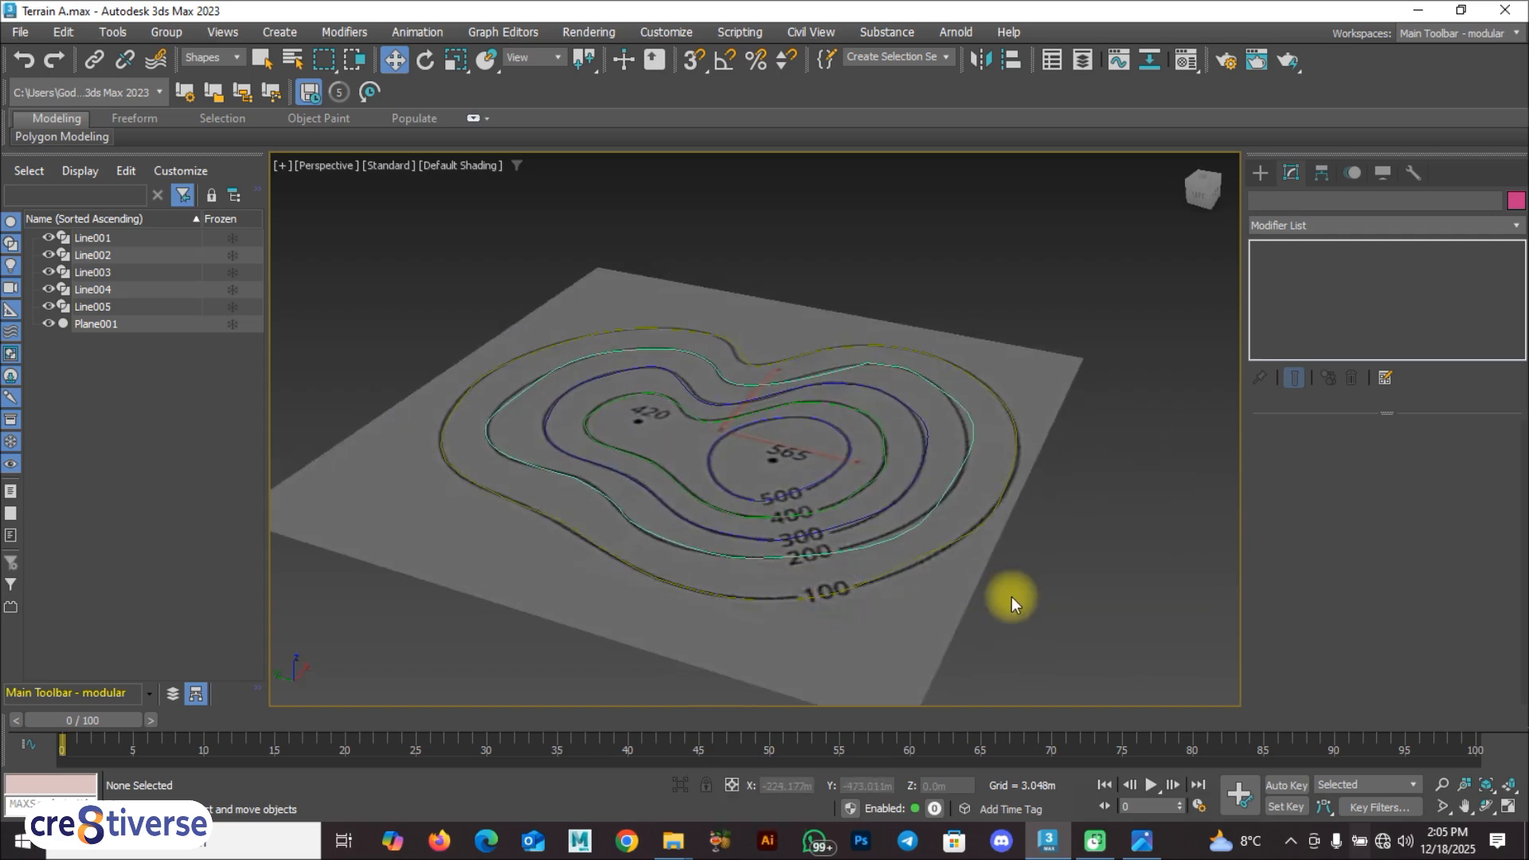
click(847, 588)
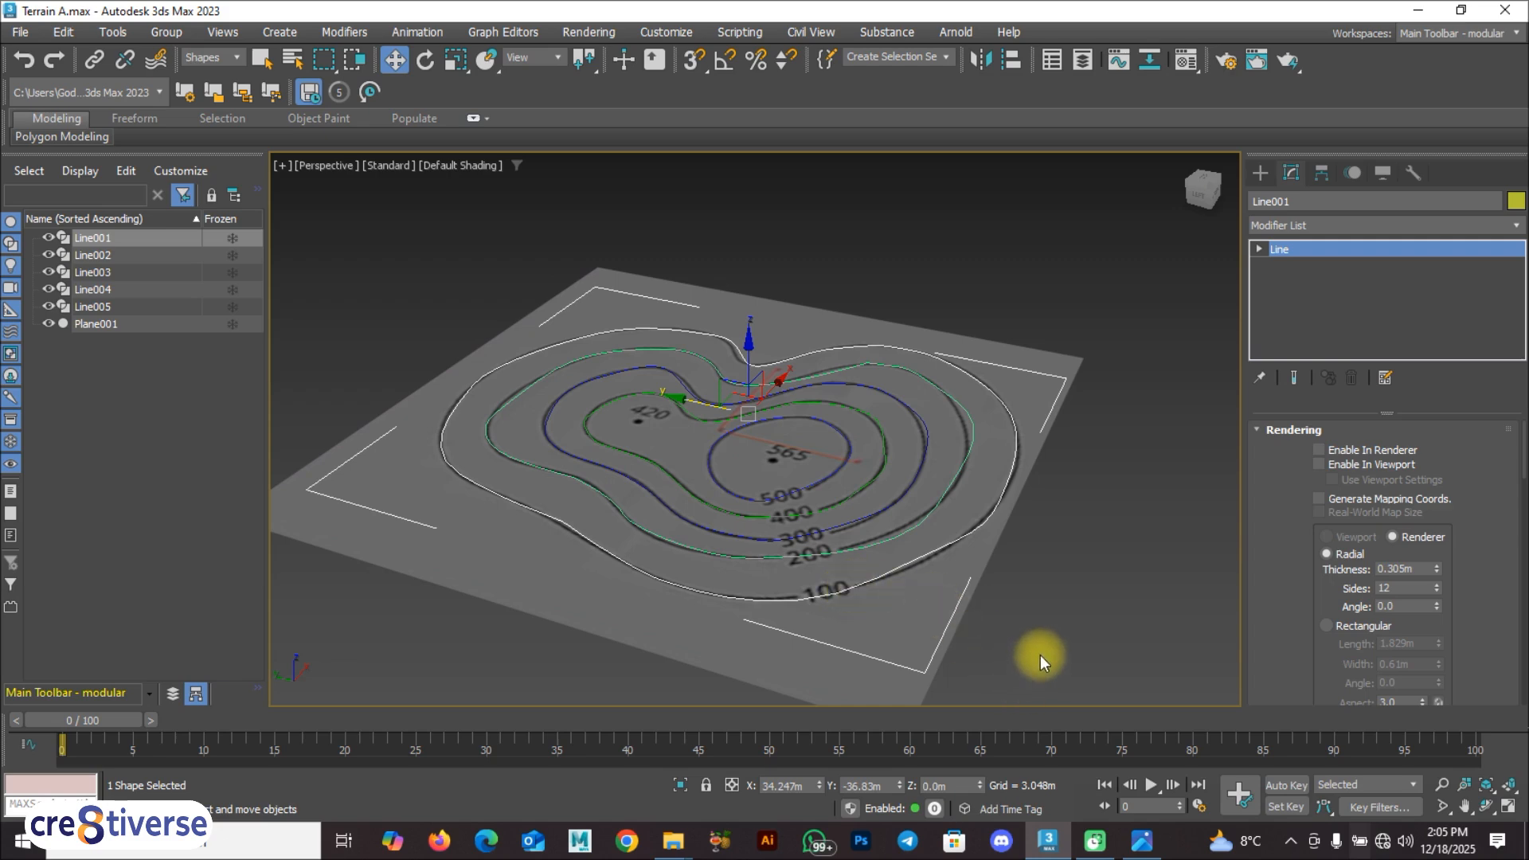
key(ctrl+v)
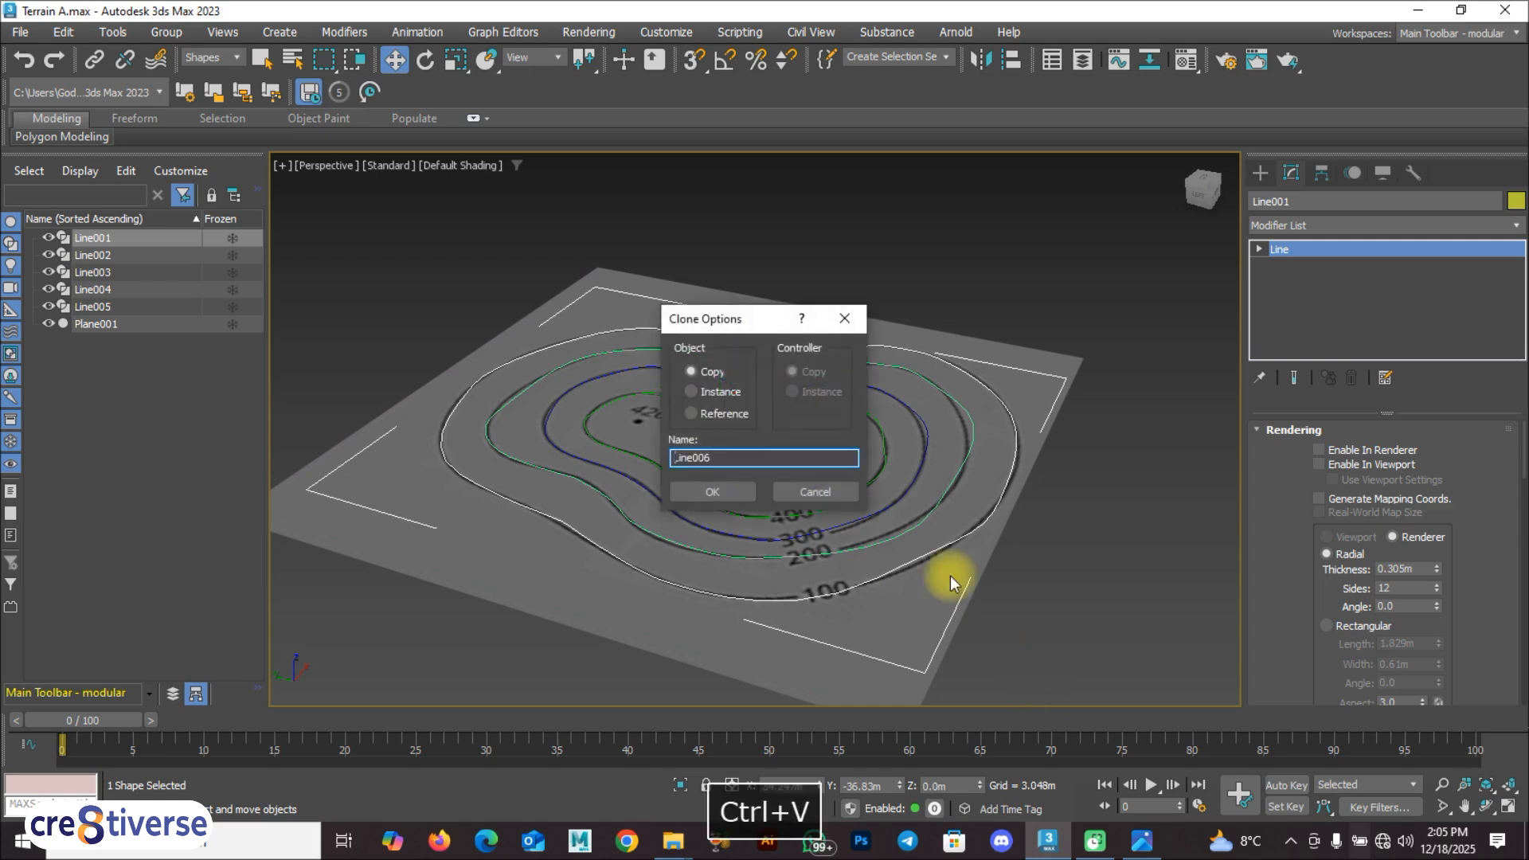
click(719, 372)
click(710, 493)
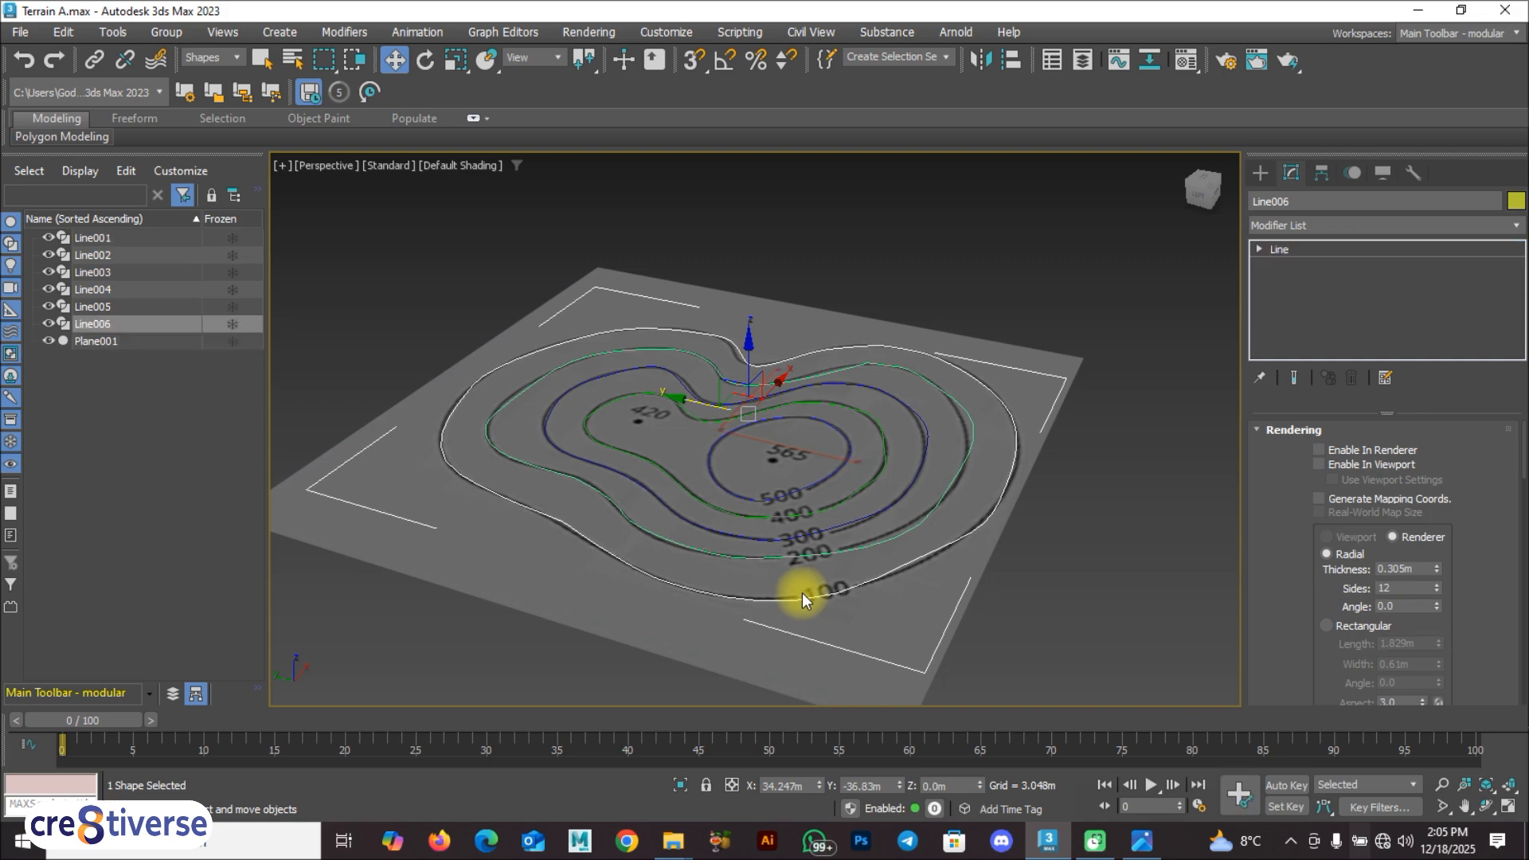
Step: Raise the copied 100 contour spline to a Z height of 100 m and deselect it
drag(981, 791, 979, 682)
key(ctrl+z)
double_click(952, 786)
text(100)
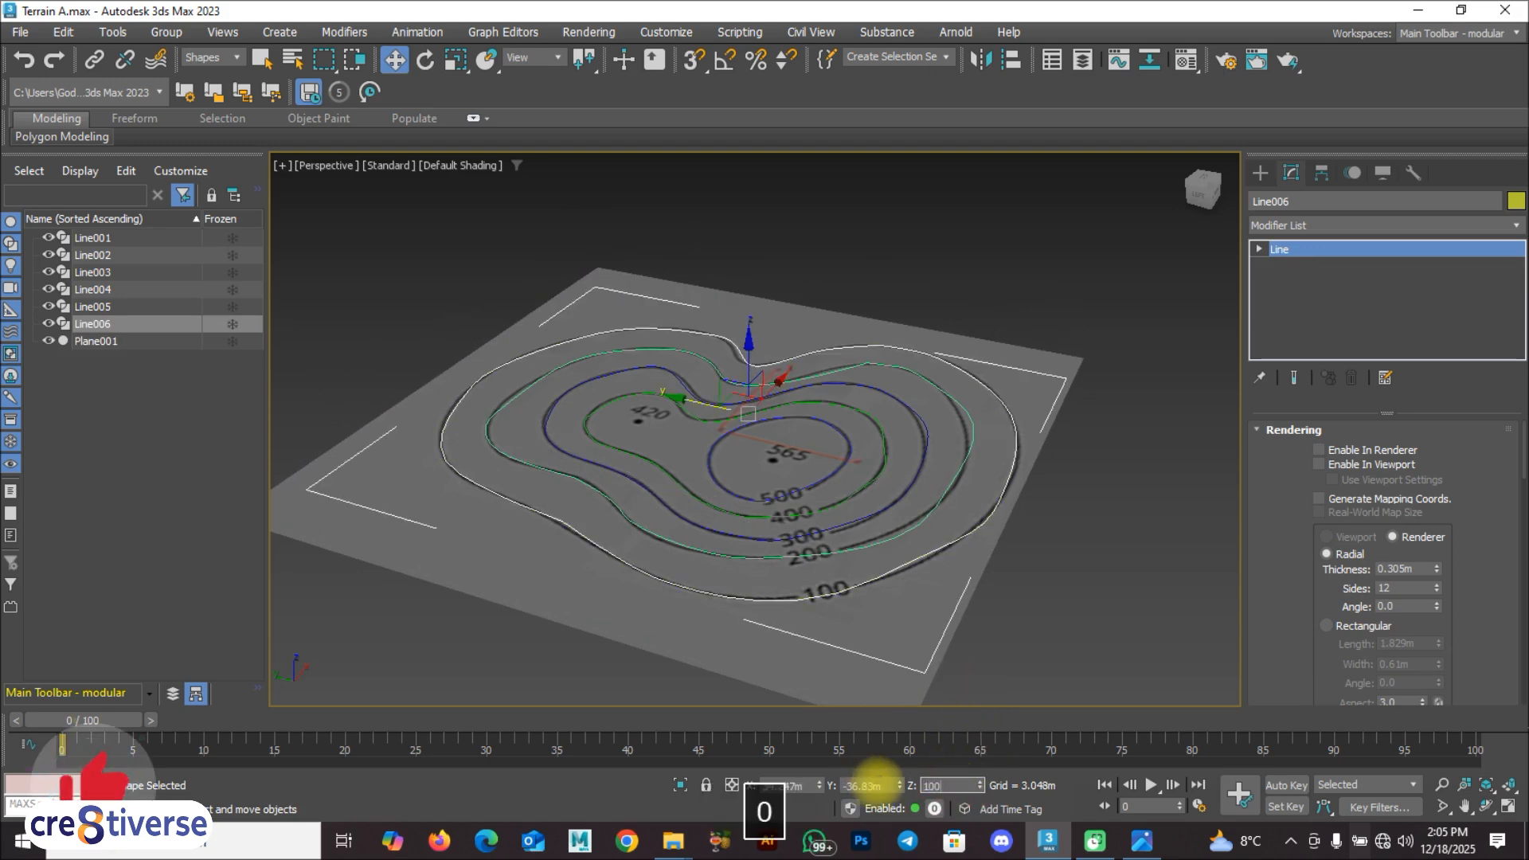
key(Return)
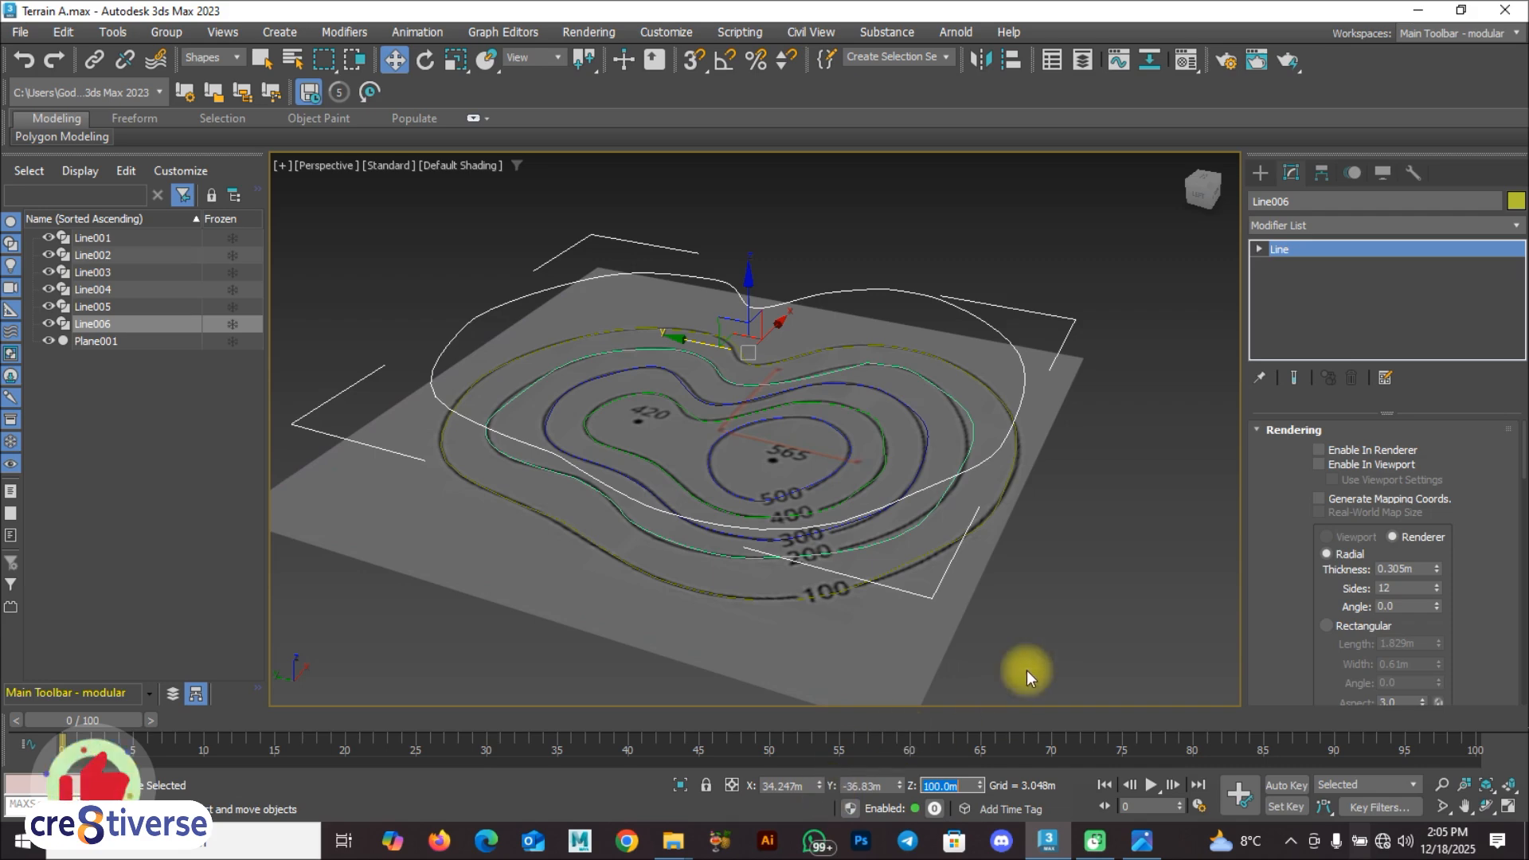
click(1033, 634)
Step: Raise the 200 contour spline to a Z height of 200 m
click(816, 554)
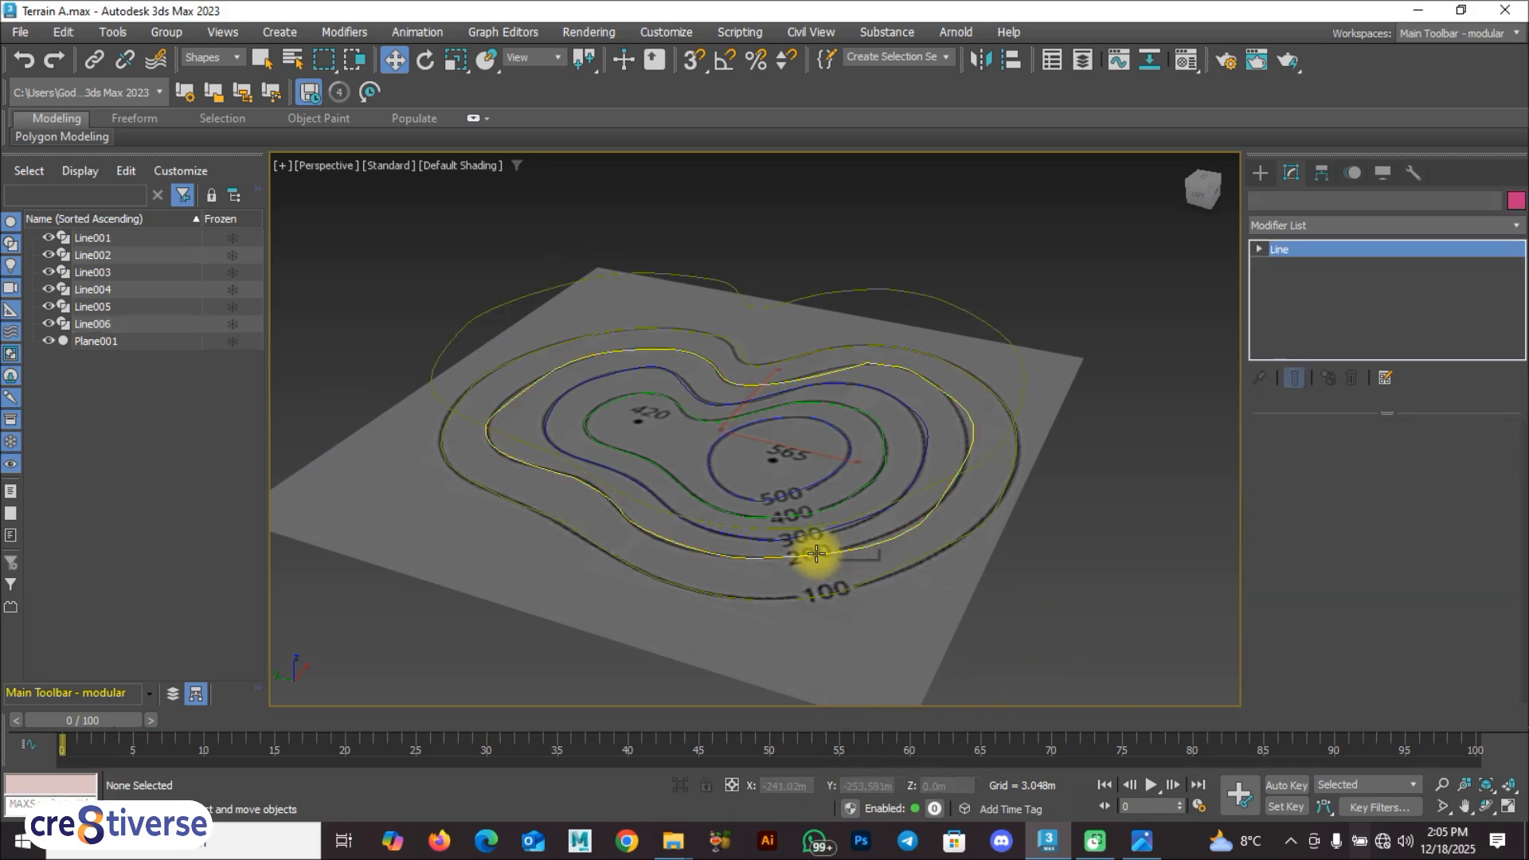
double_click(957, 785)
text(200)
key(Return)
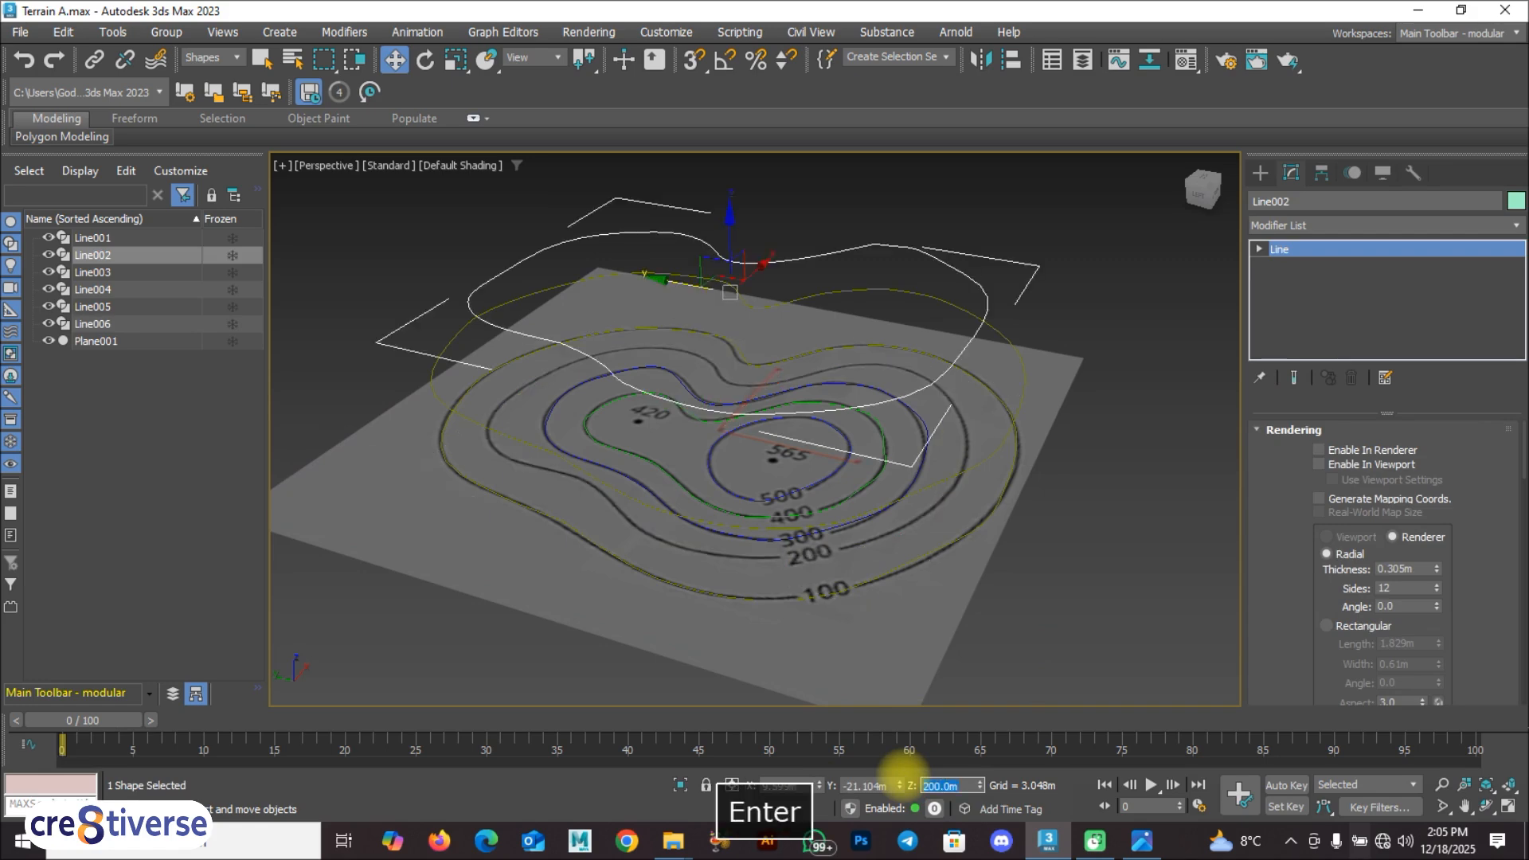
Step: Raise the 300 contour spline to a Z height of 300 m
click(830, 529)
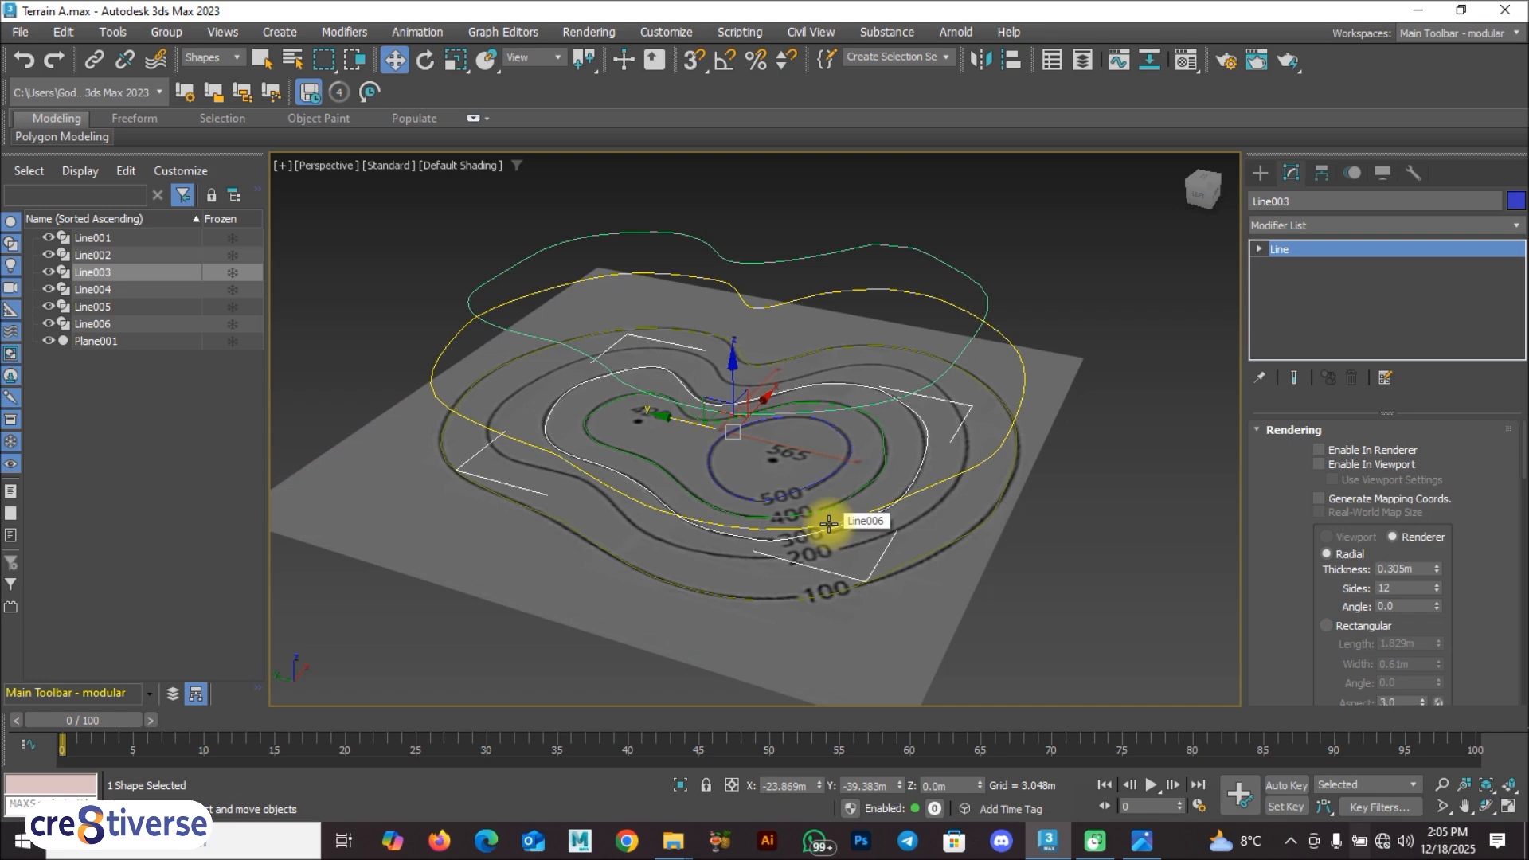
click(948, 785)
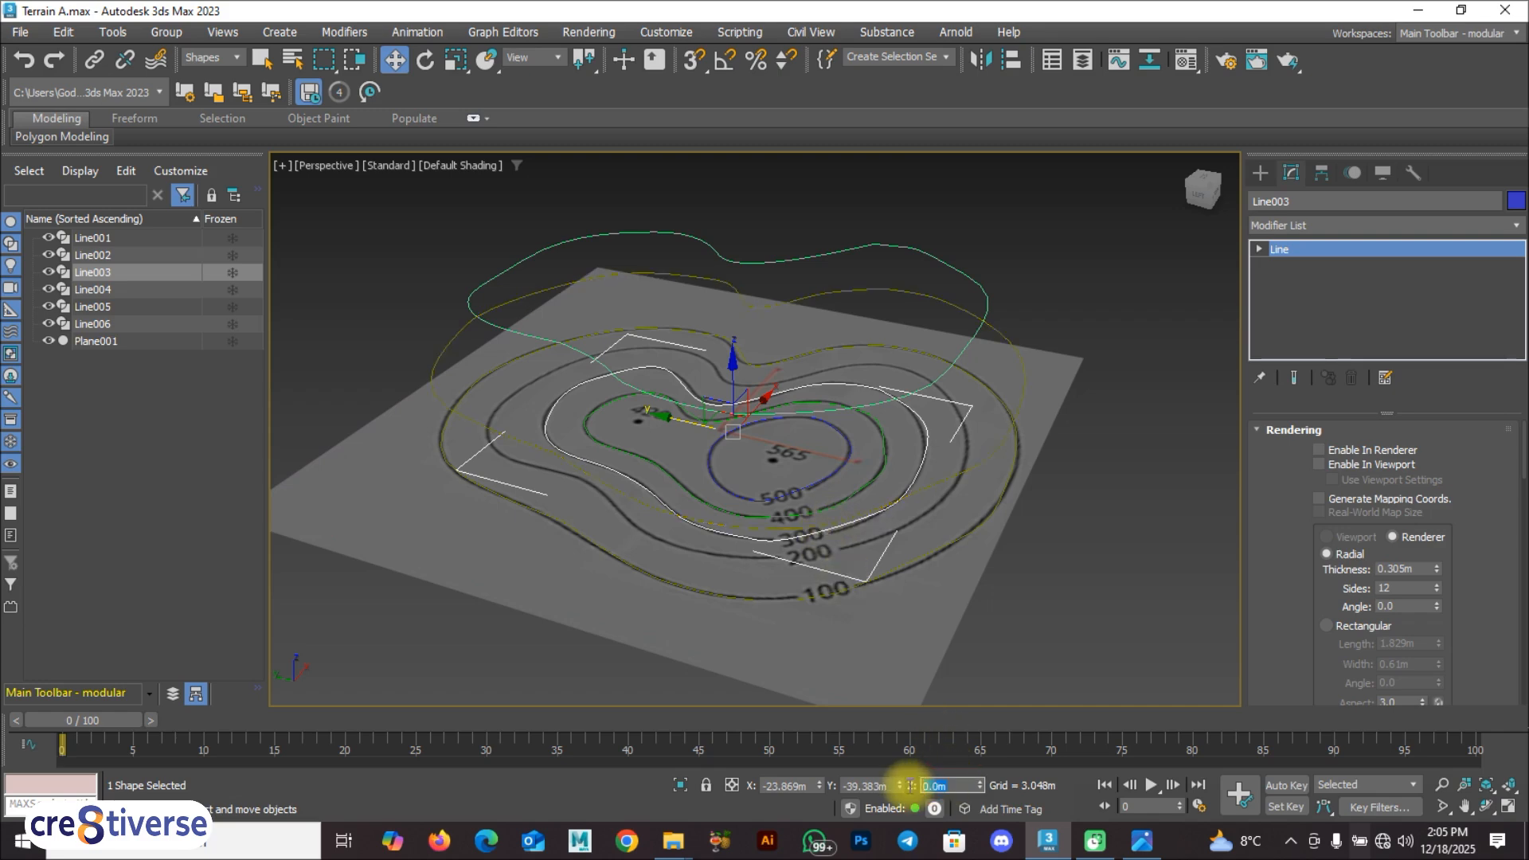
text(300)
key(Return)
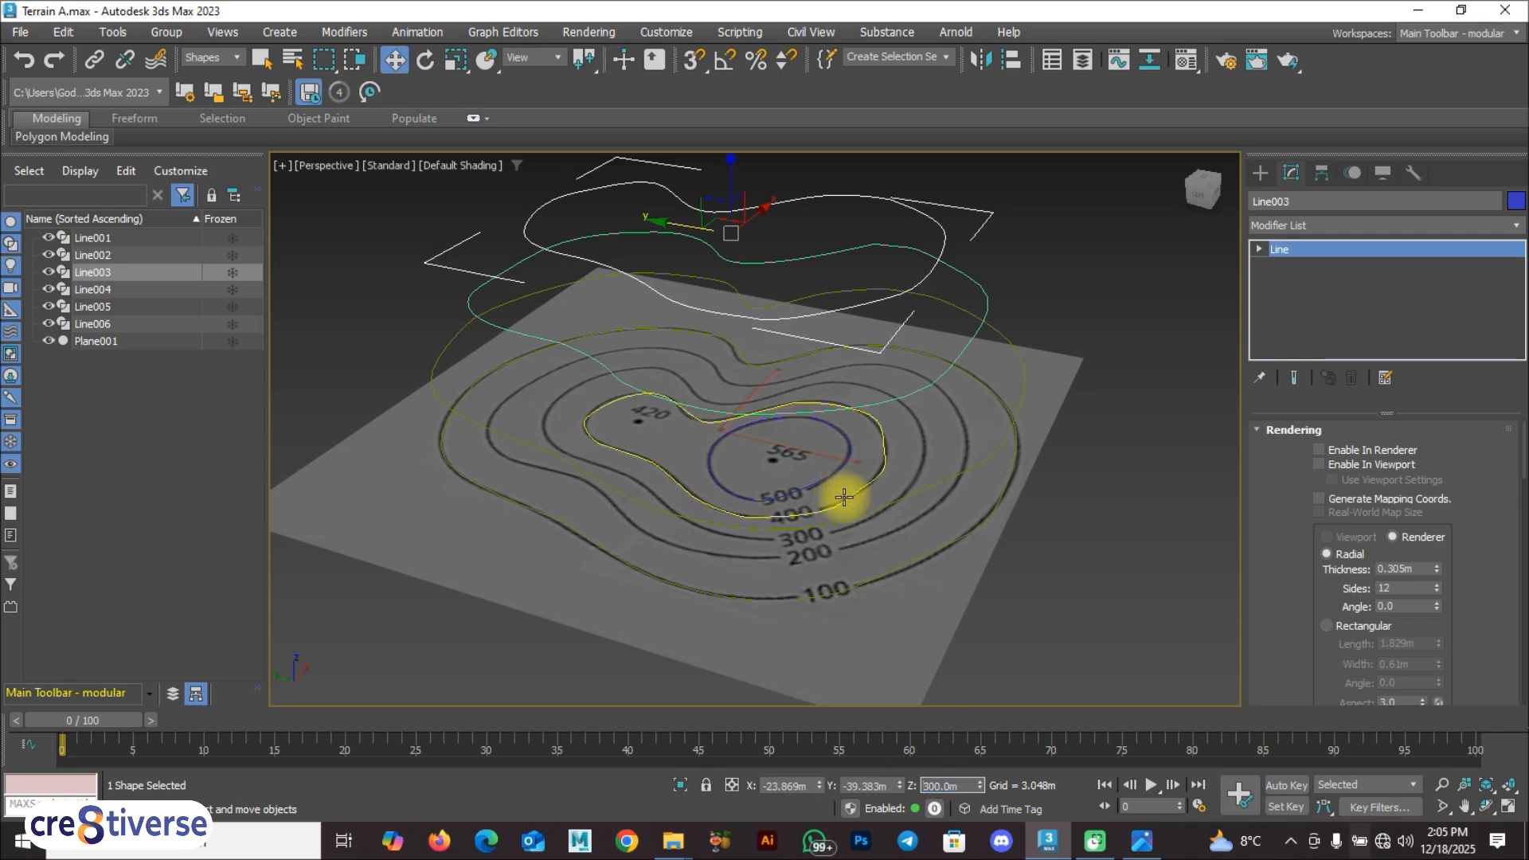
Step: Raise the 400 contour spline to a Z height of 400 m
click(843, 497)
double_click(946, 787)
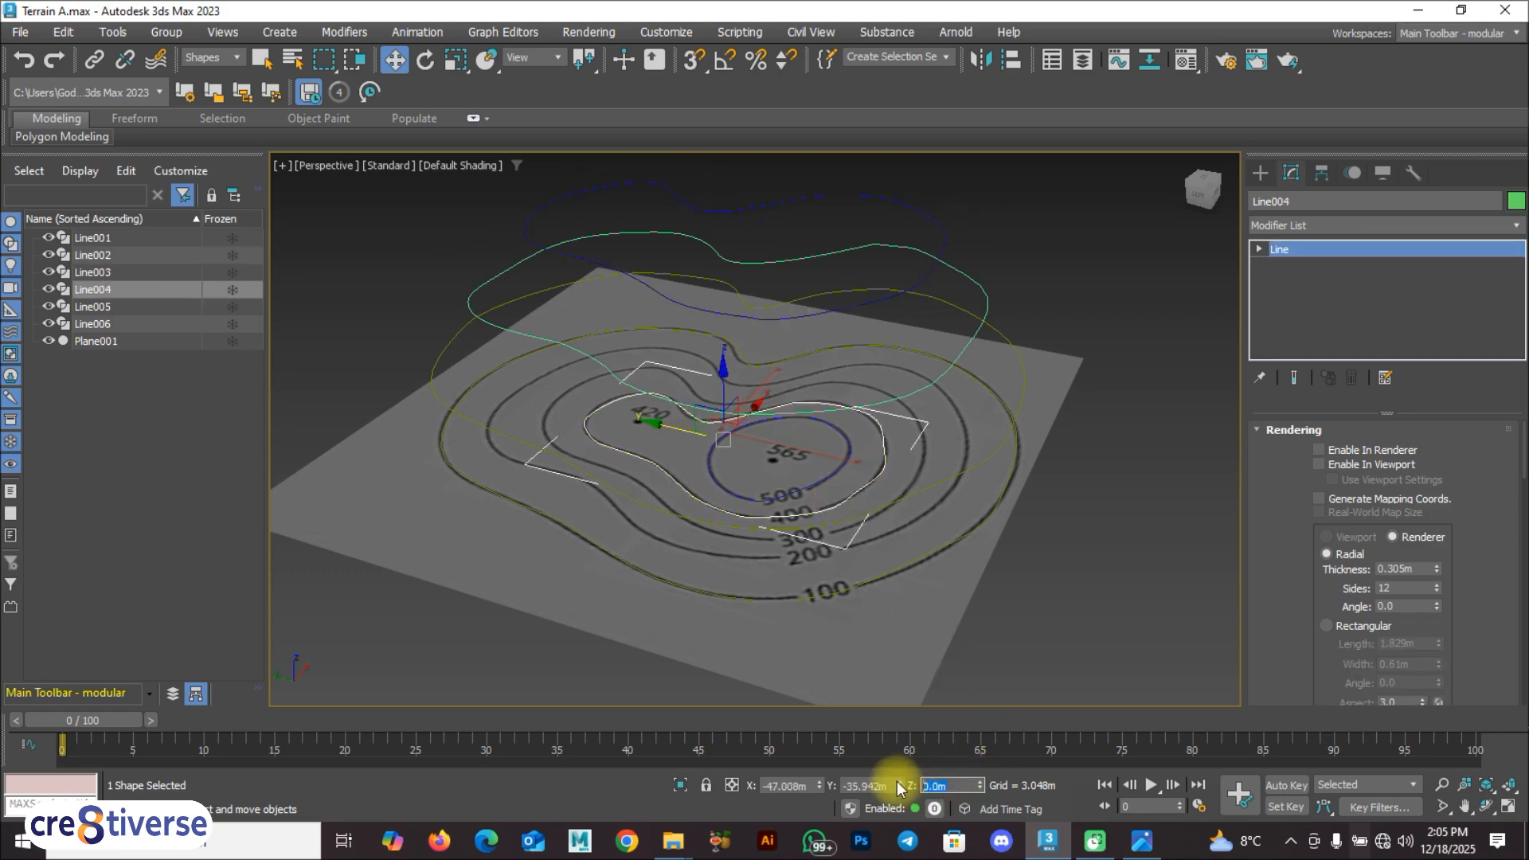
text(400)
key(Return)
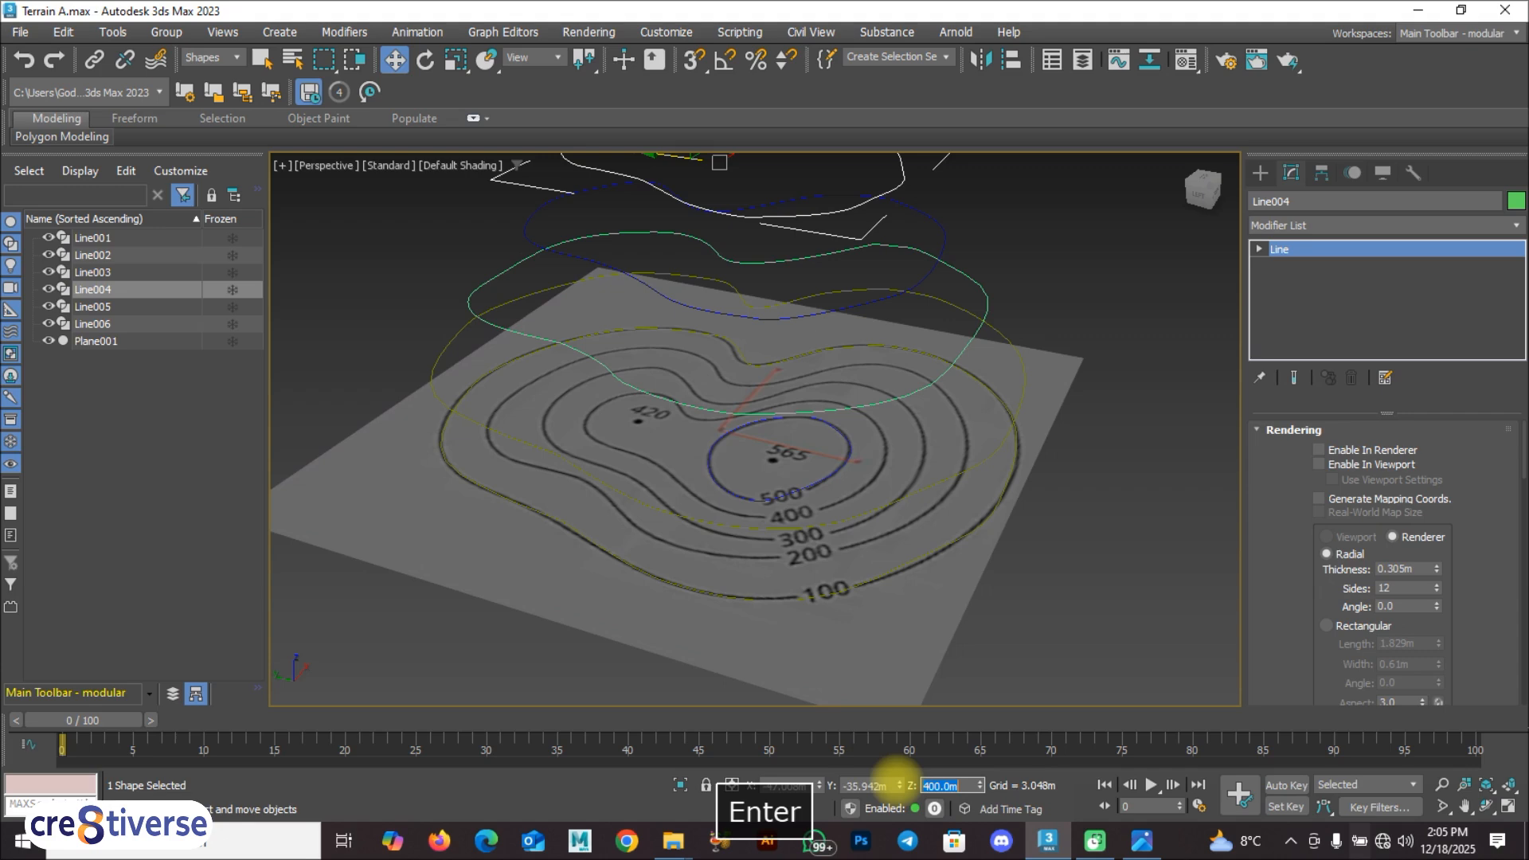
Step: Raise the innermost 500 contour spline to a Z height of 500 m
click(787, 492)
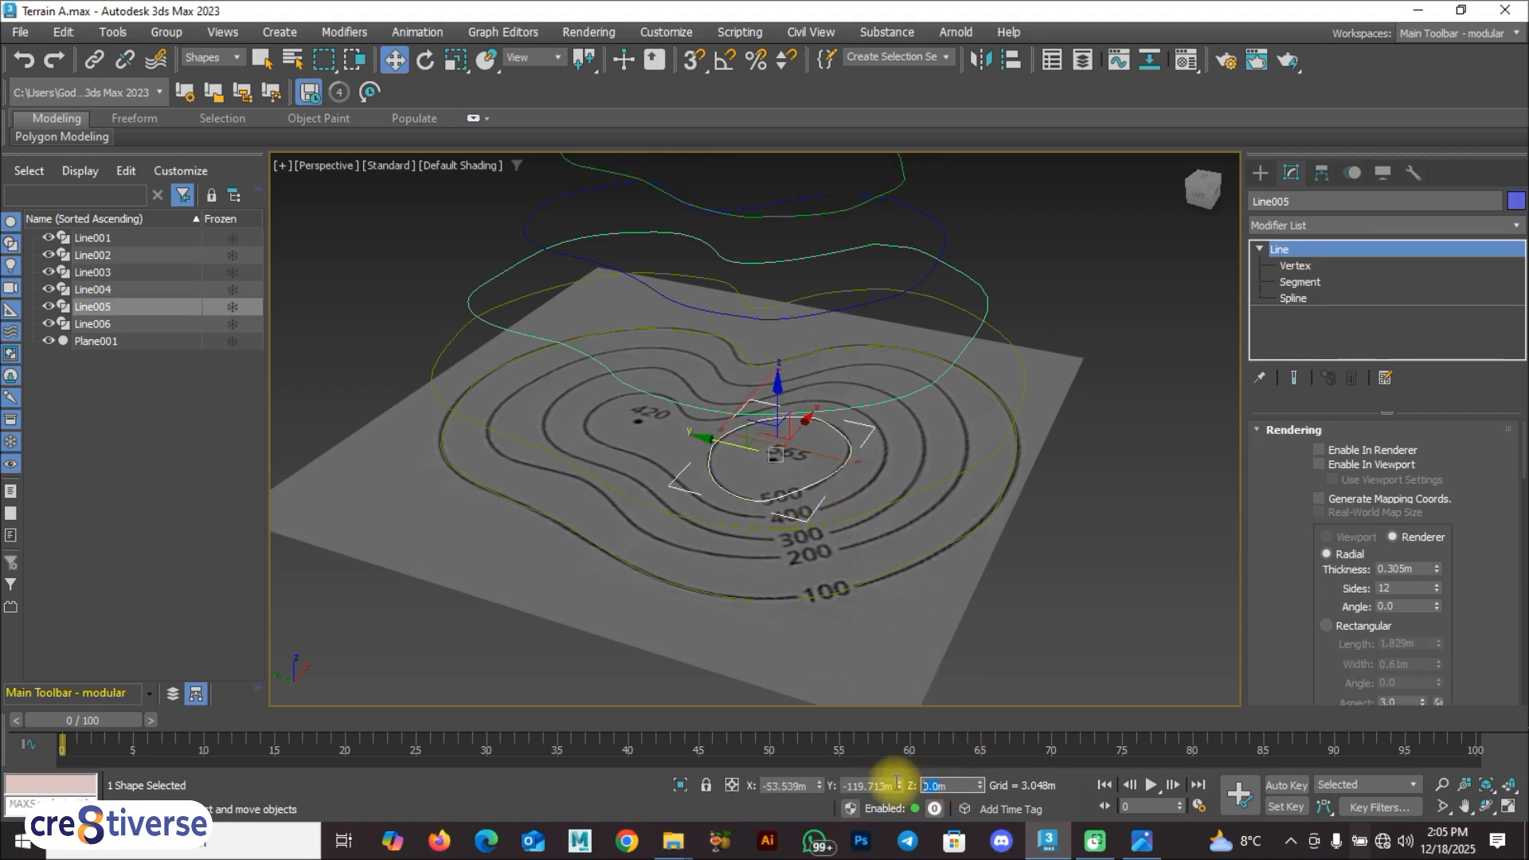
text(500)
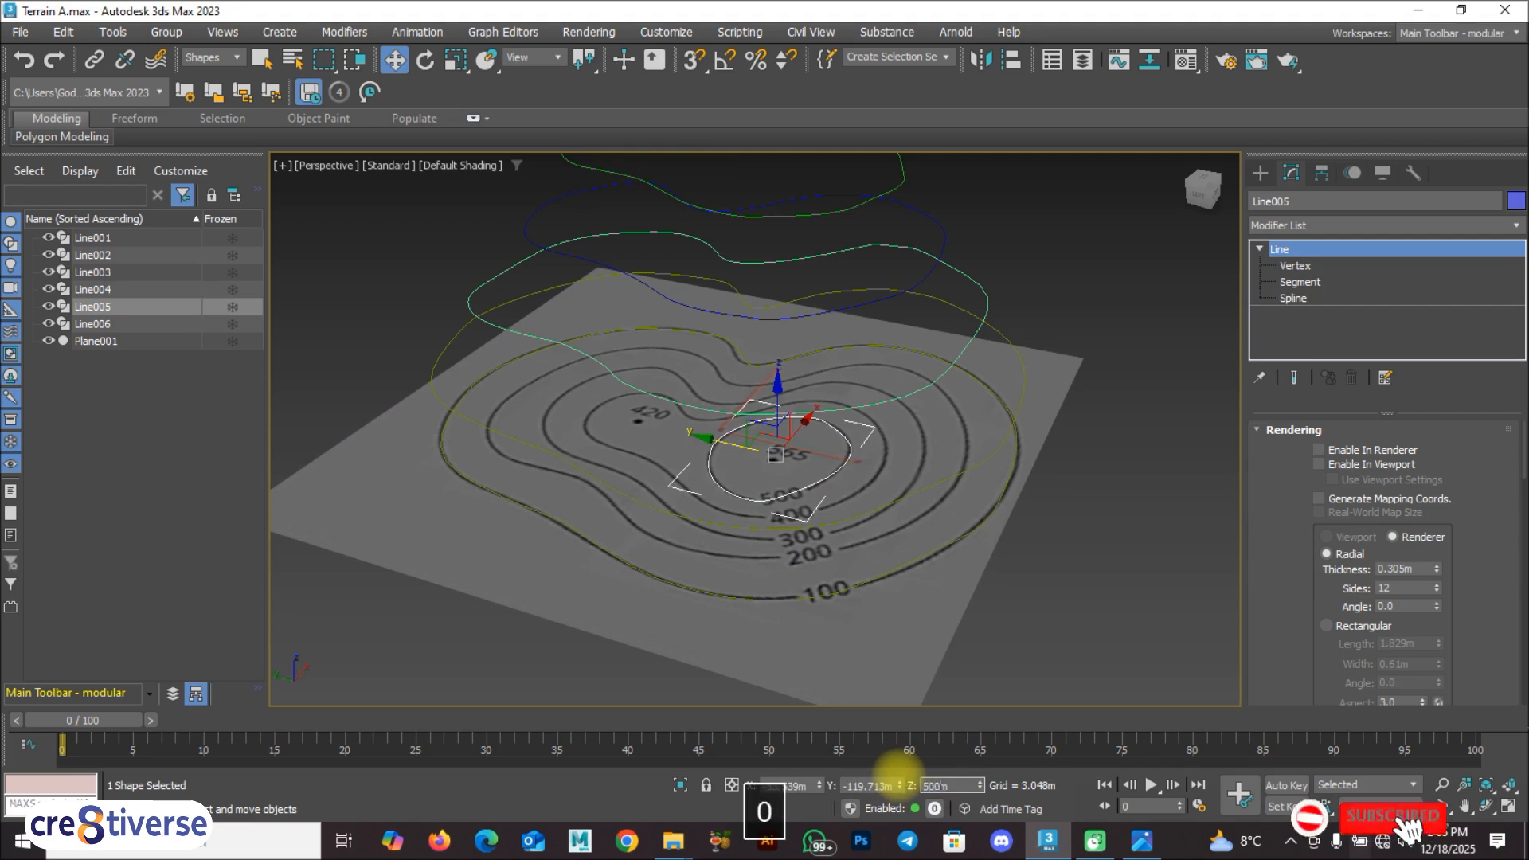
key(Return)
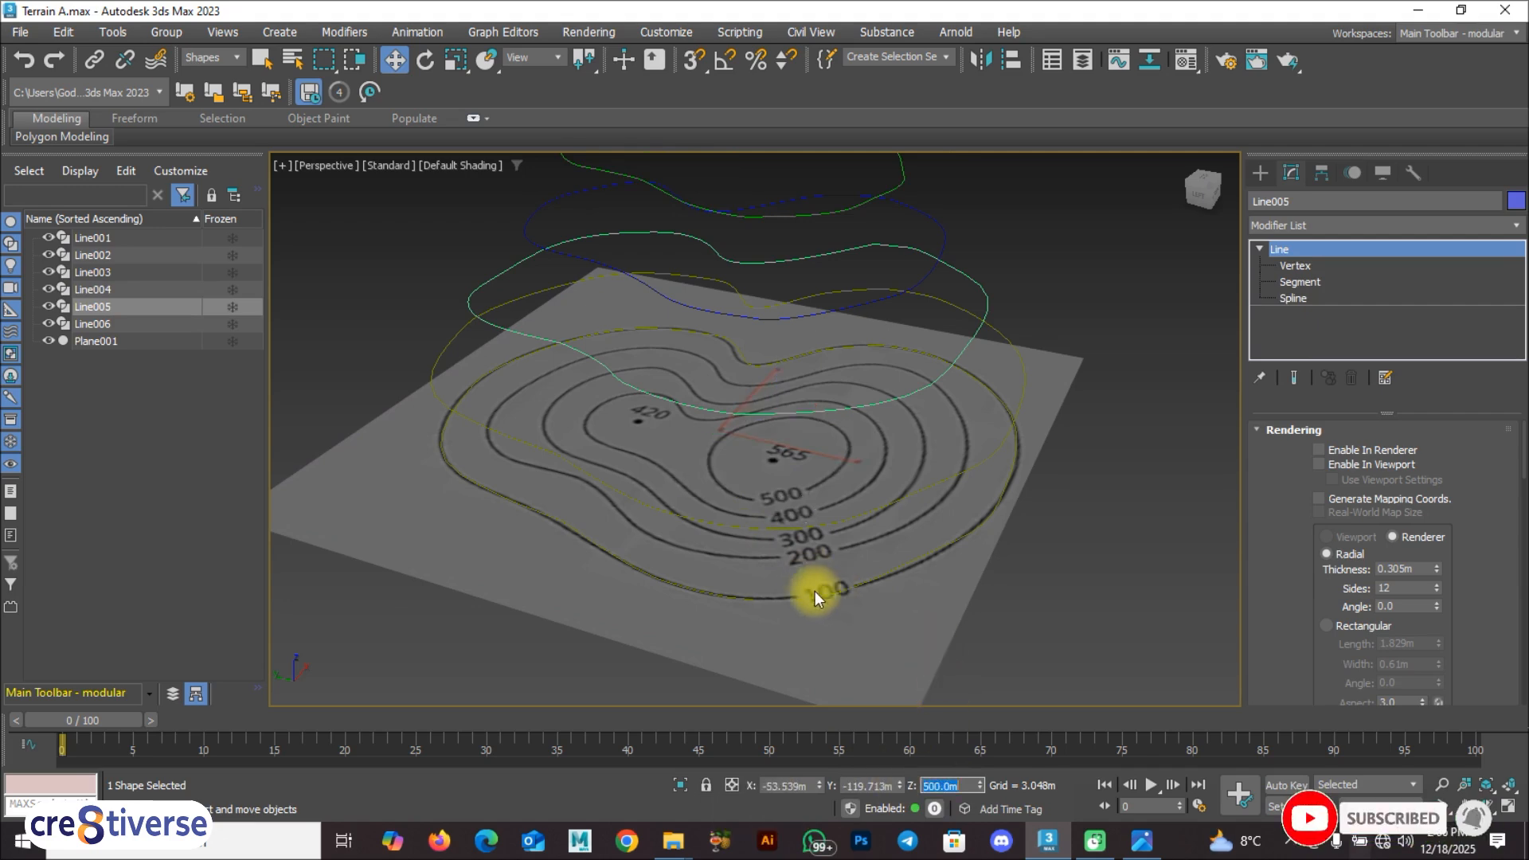
mouse_move(823, 594)
alt+middle_down()
mouse_move(908, 529)
mouse_move(950, 567)
mouse_move(838, 592)
mouse_move(843, 580)
alt+middle_up()
scroll(841, 580, up, 3)
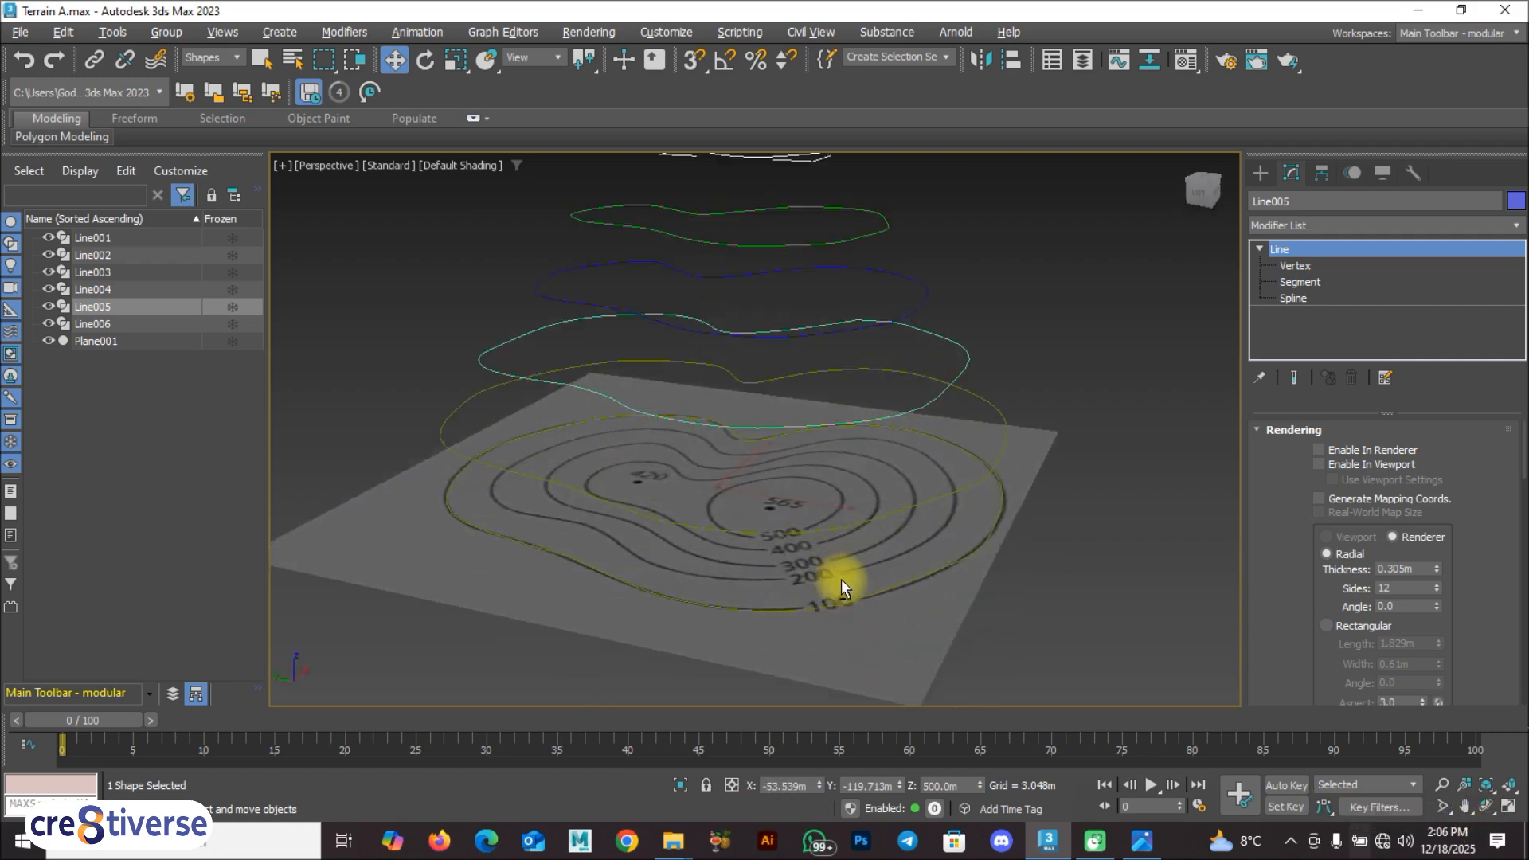
Step: Uniformly scale the ground-level 100 contour spline up to about 185% so it extends beyond the plane, and deselect it
click(836, 531)
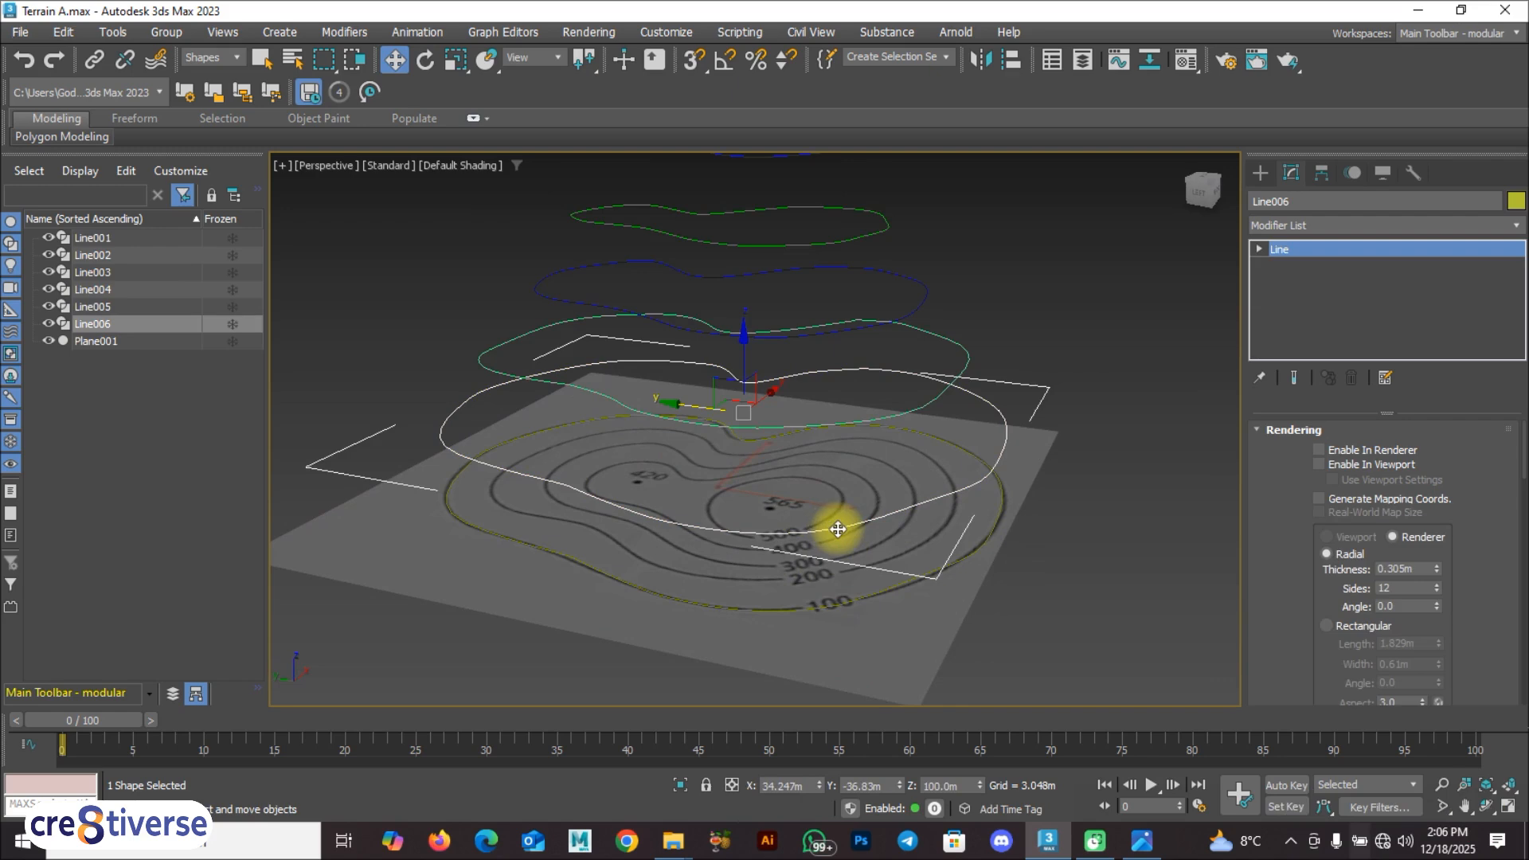
scroll(838, 529, down, 3)
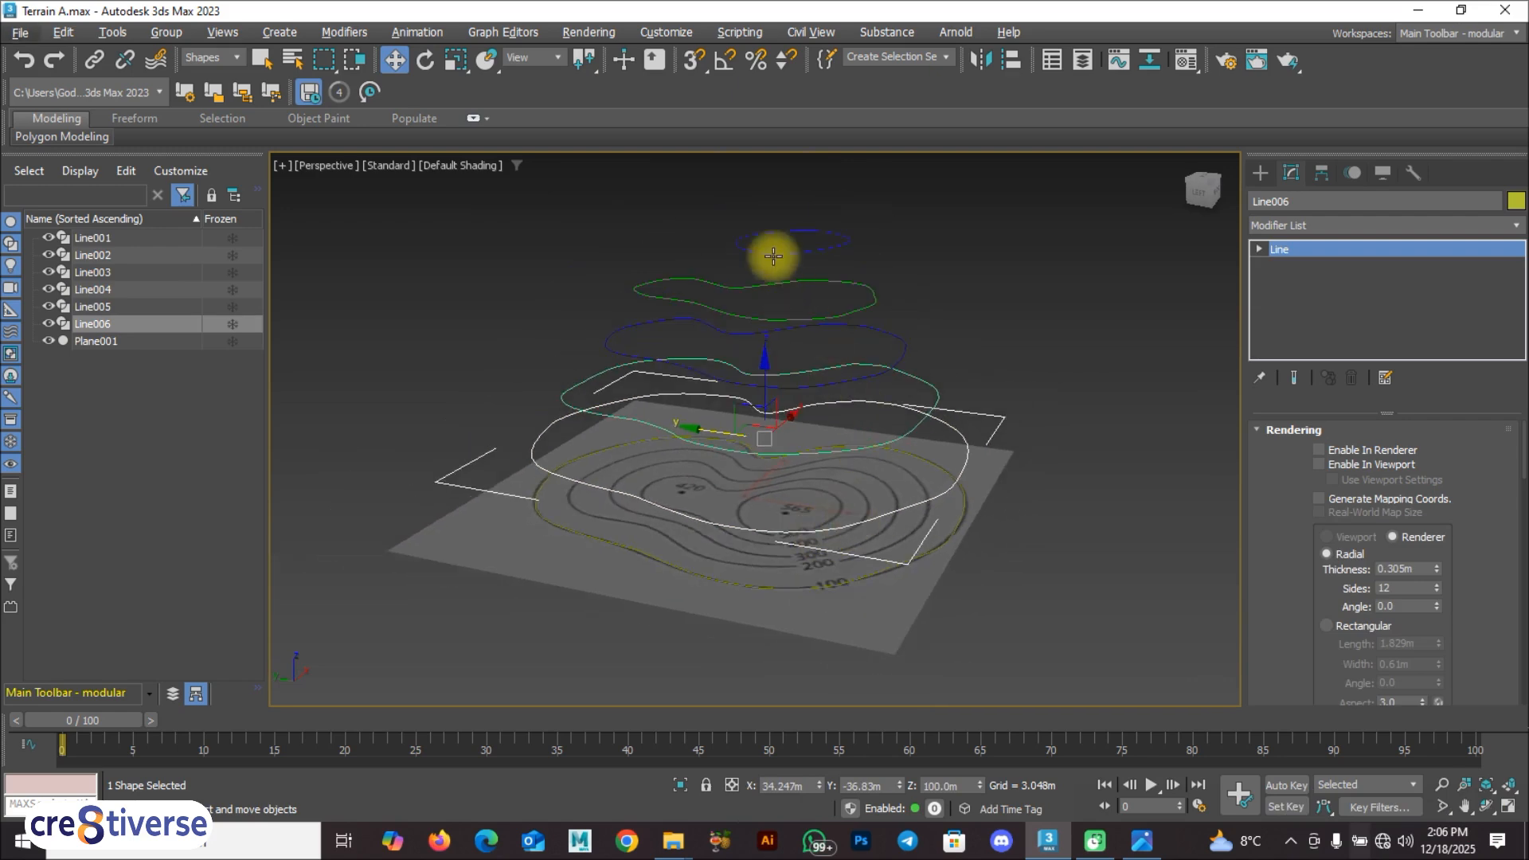
scroll(742, 550, up, 2)
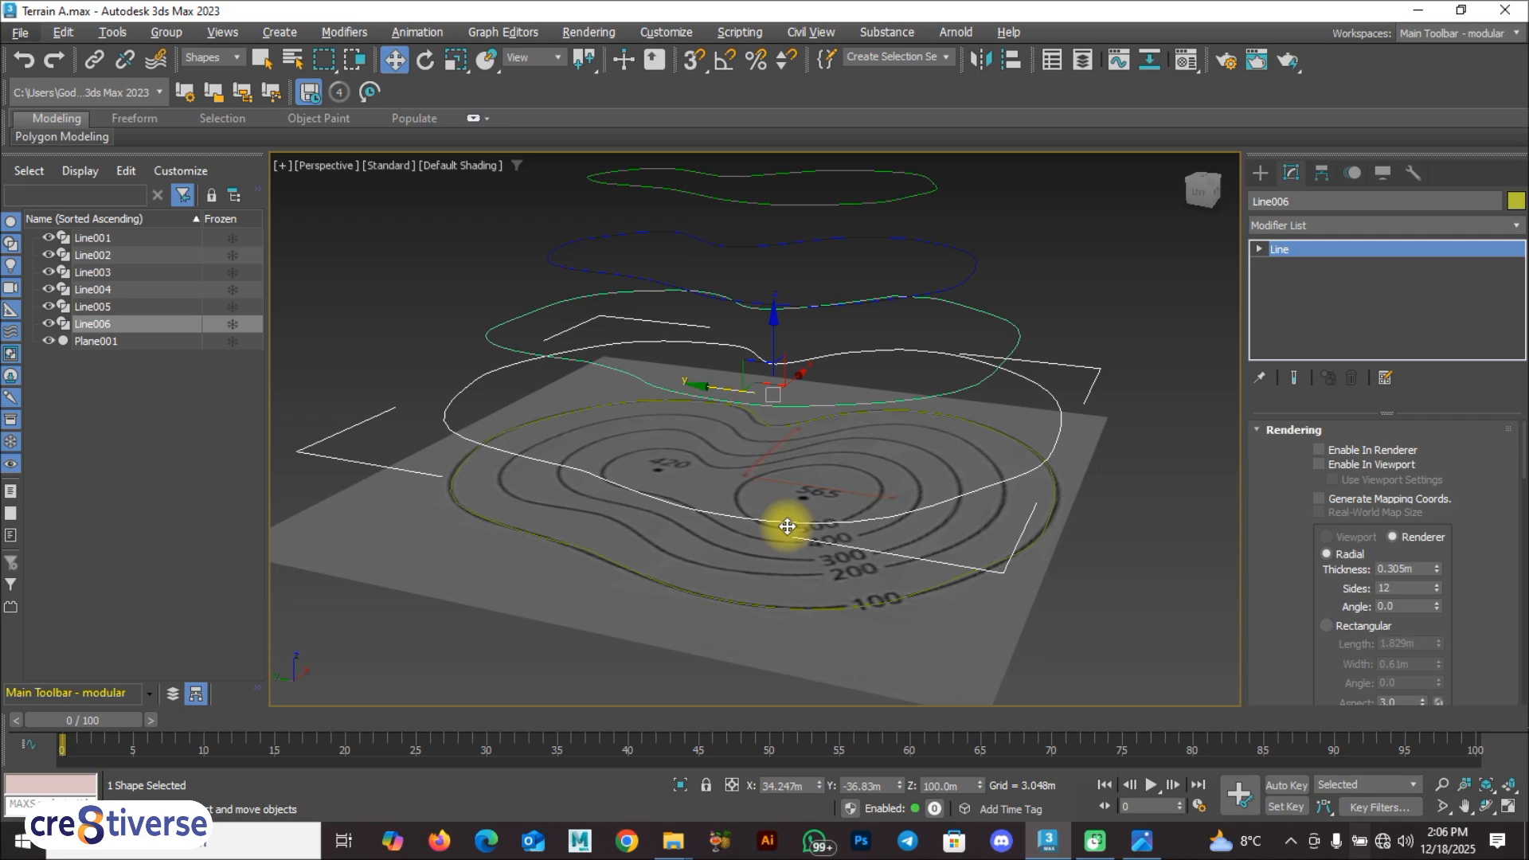
click(654, 658)
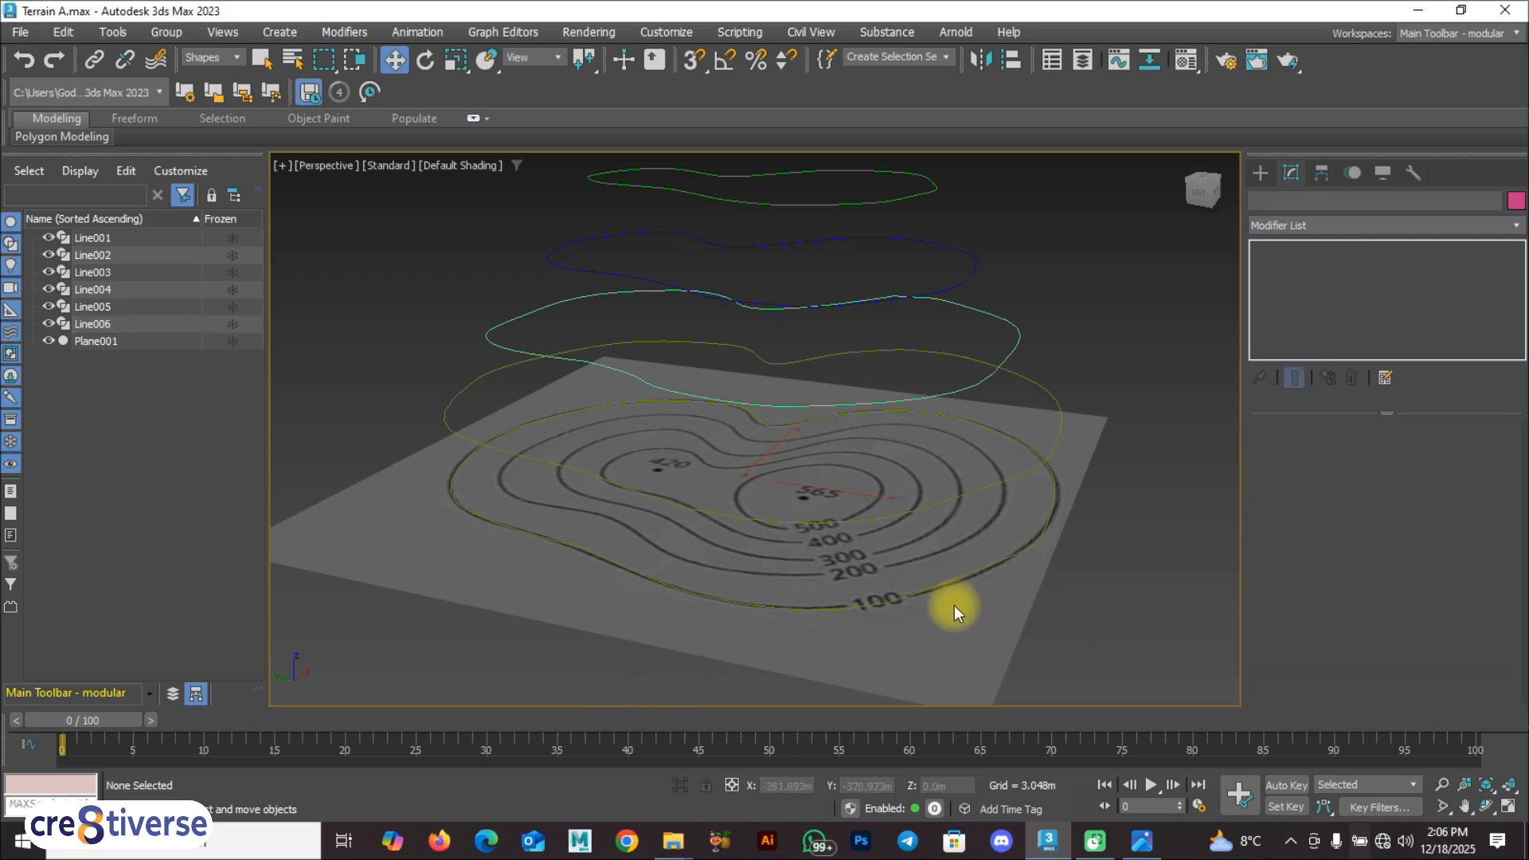
click(922, 590)
key(r)
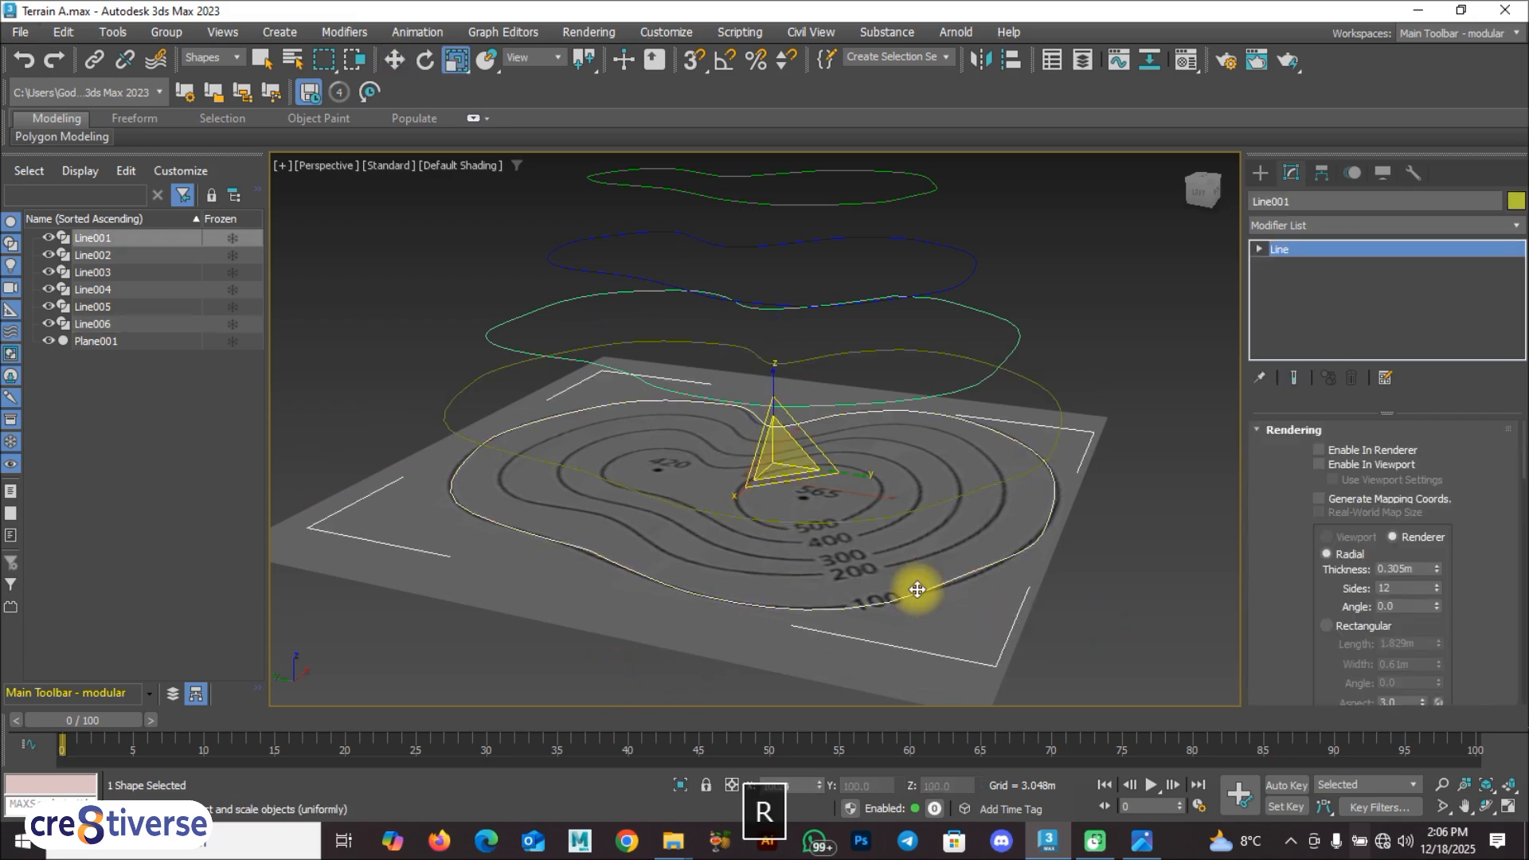
drag(782, 460, 495, 375)
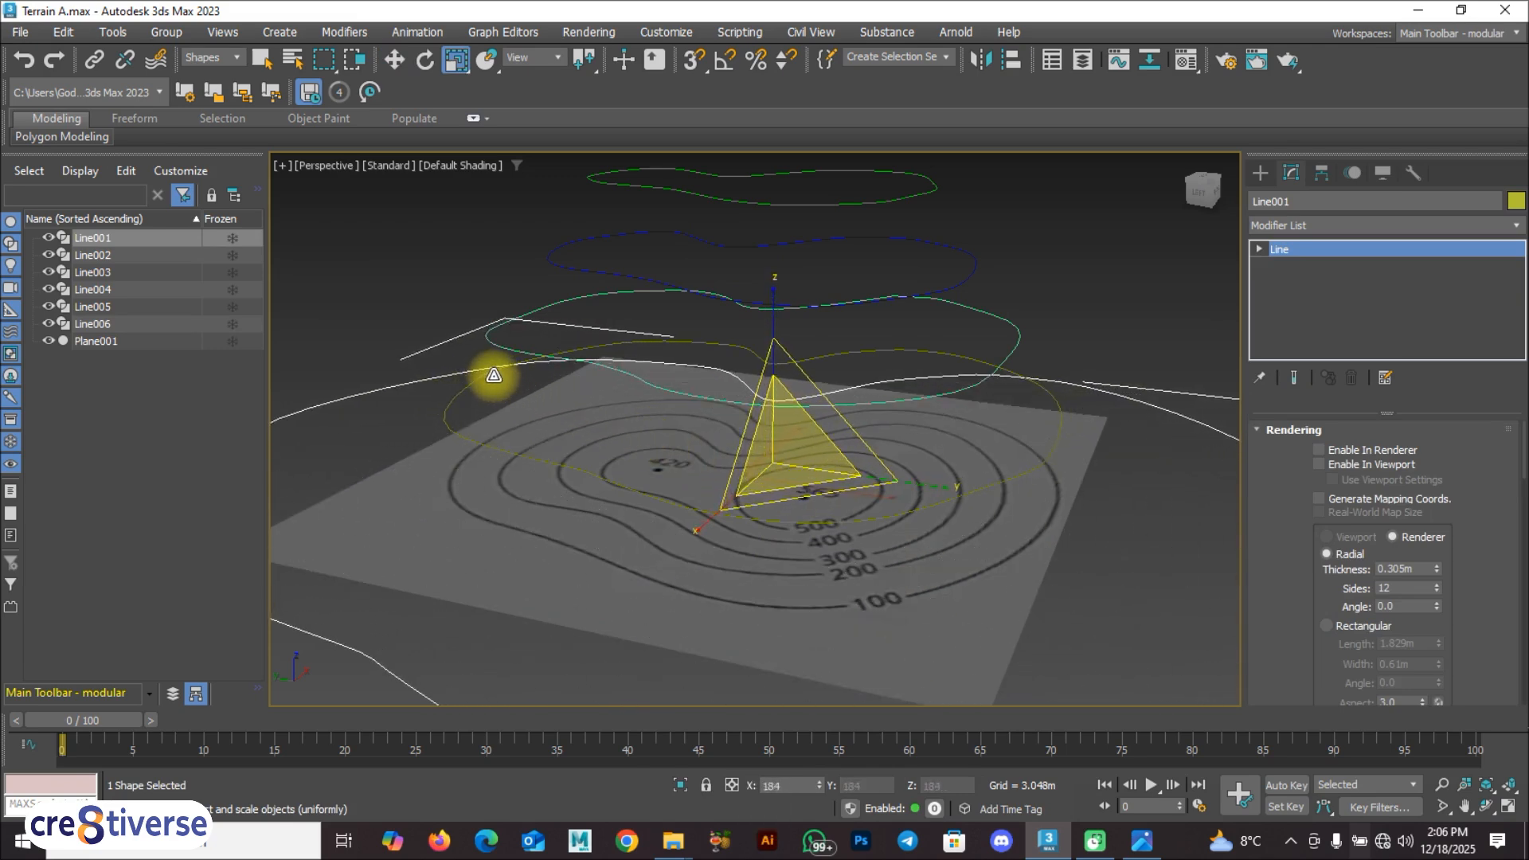
scroll(711, 506, down, 3)
alt+middle_drag(711, 507, 698, 562)
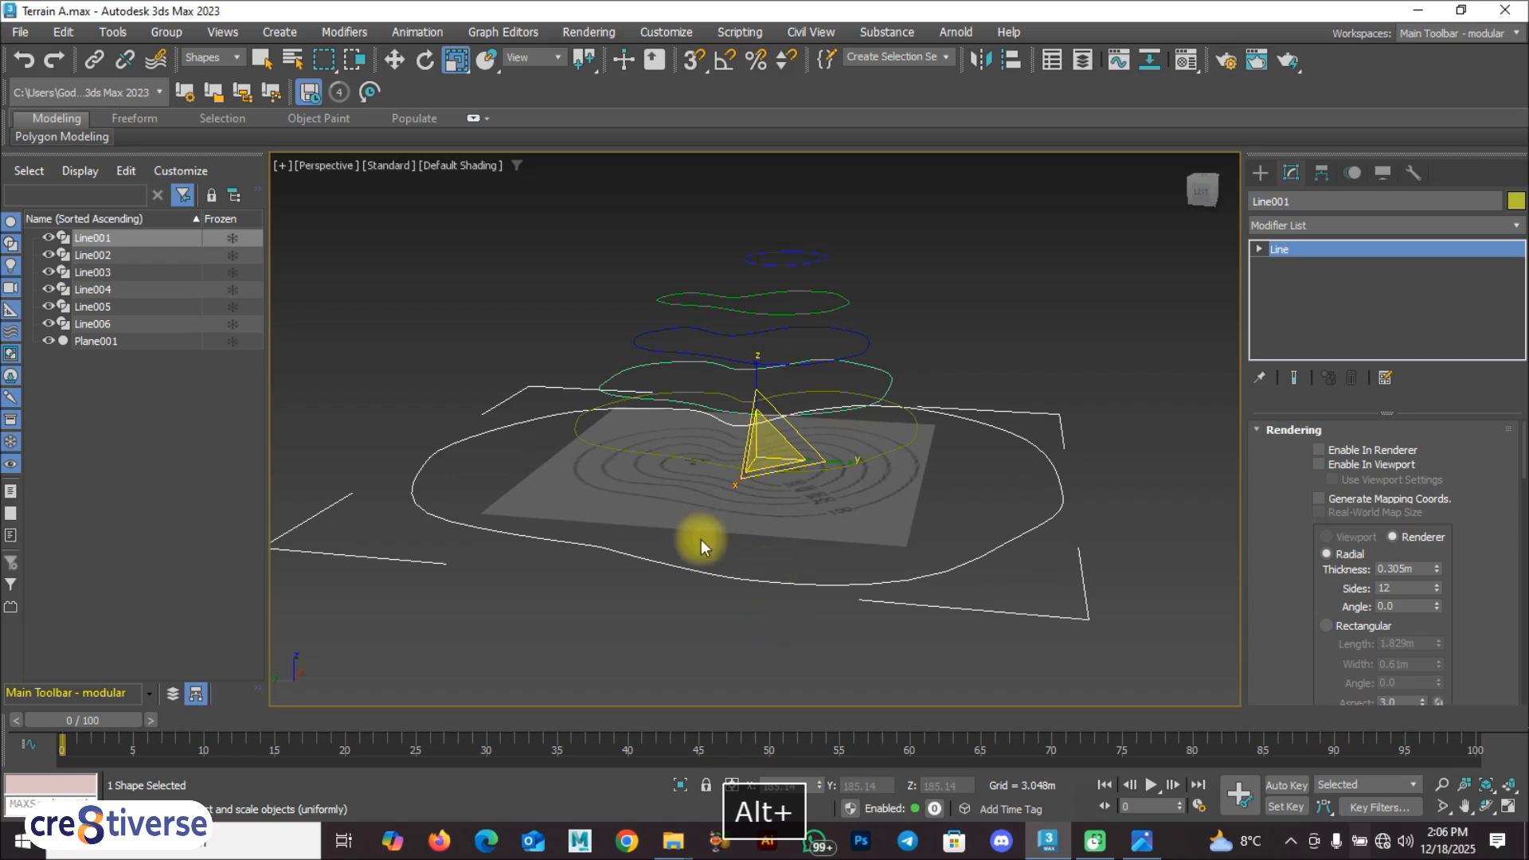
key(w)
click(535, 572)
alt+middle_drag(590, 514, 656, 540)
Step: Set the selection filter to All and delete the height map plane
click(749, 274)
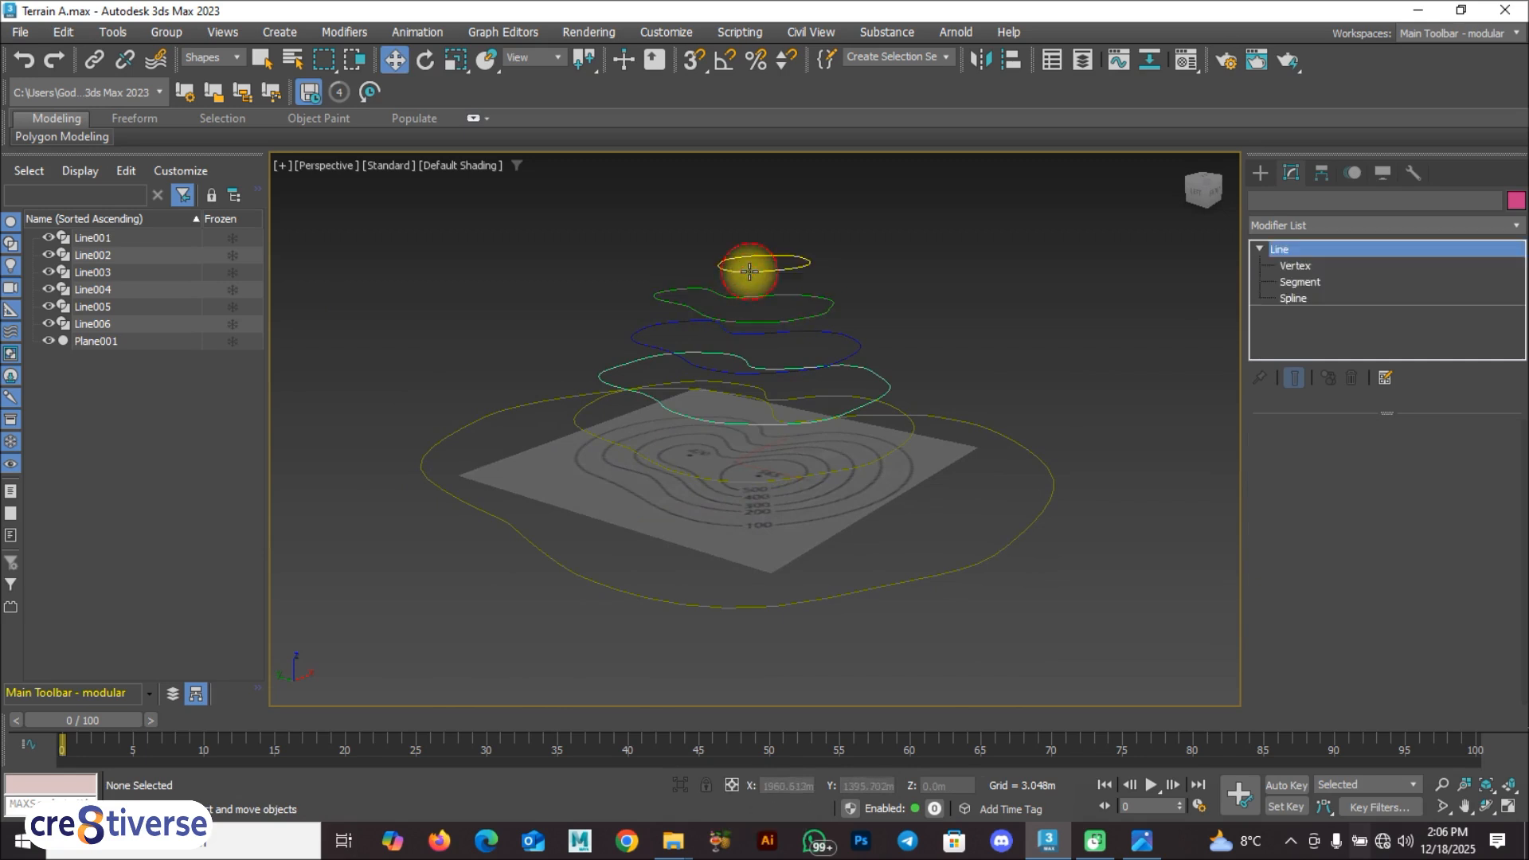
click(545, 468)
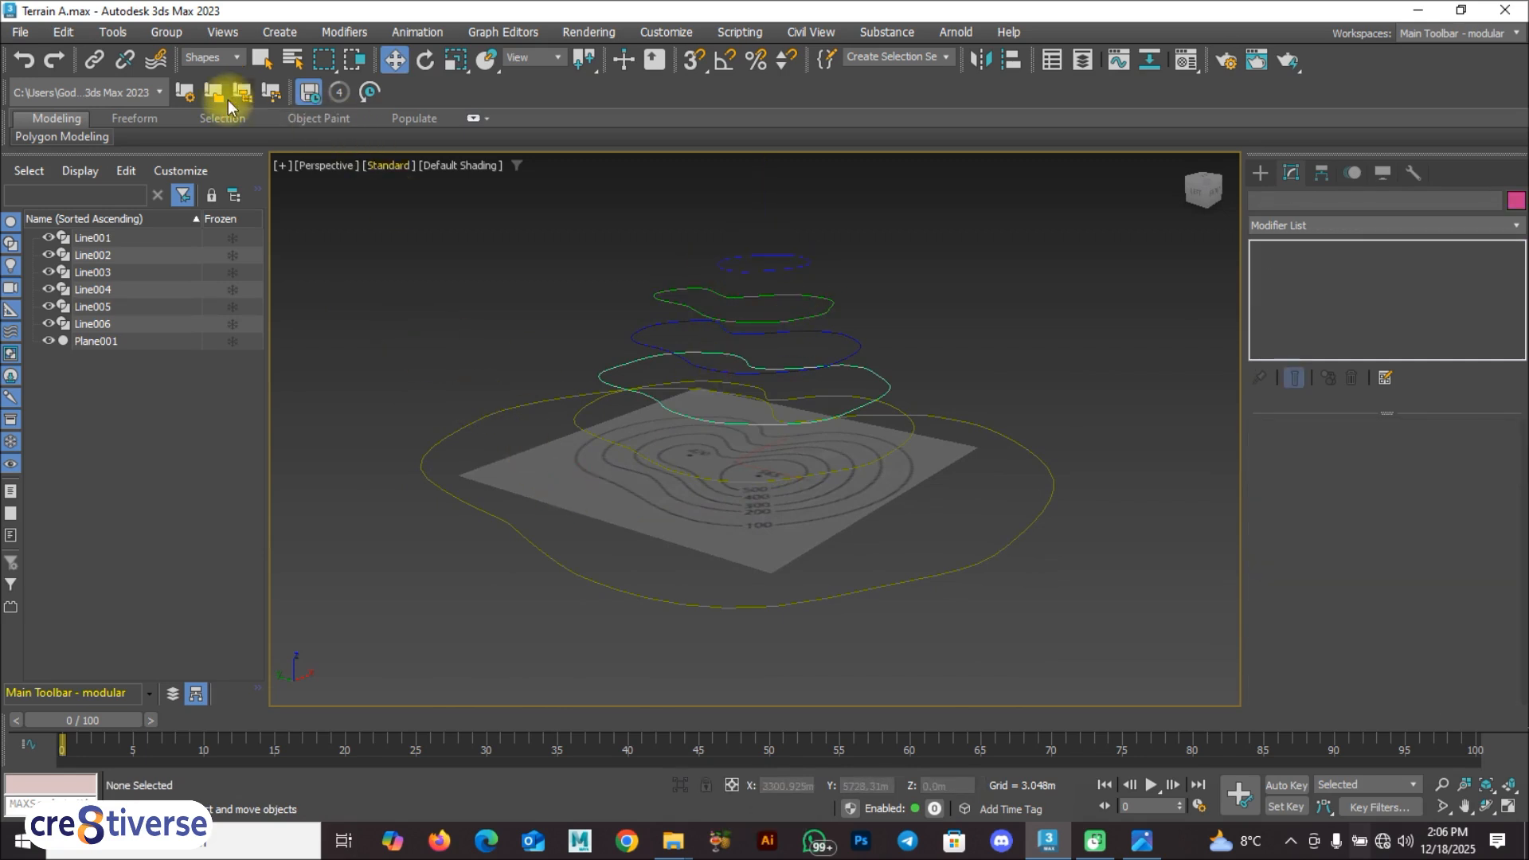
click(220, 60)
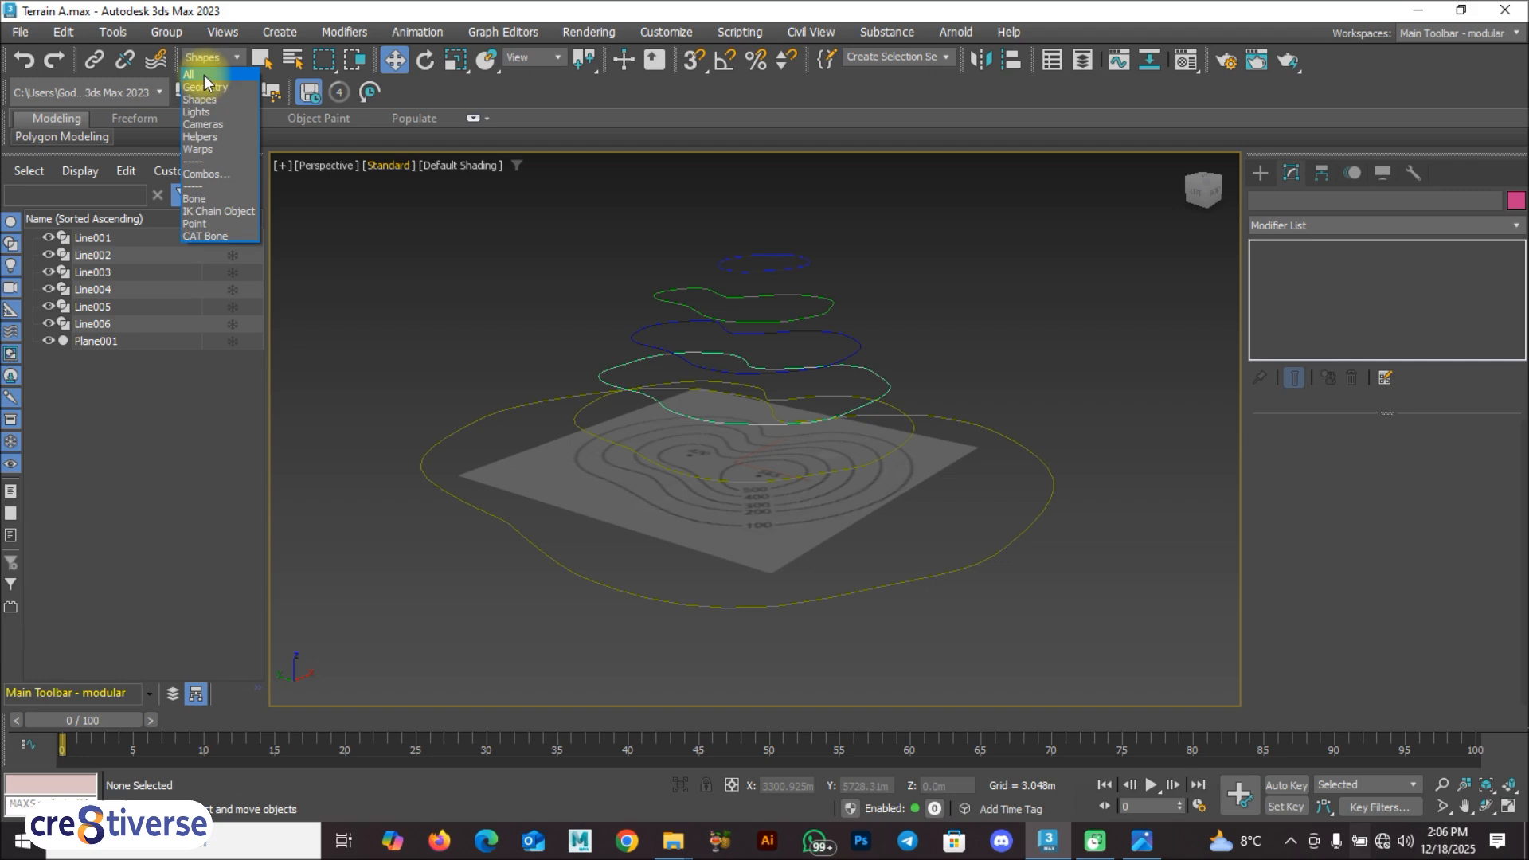
click(203, 75)
click(557, 493)
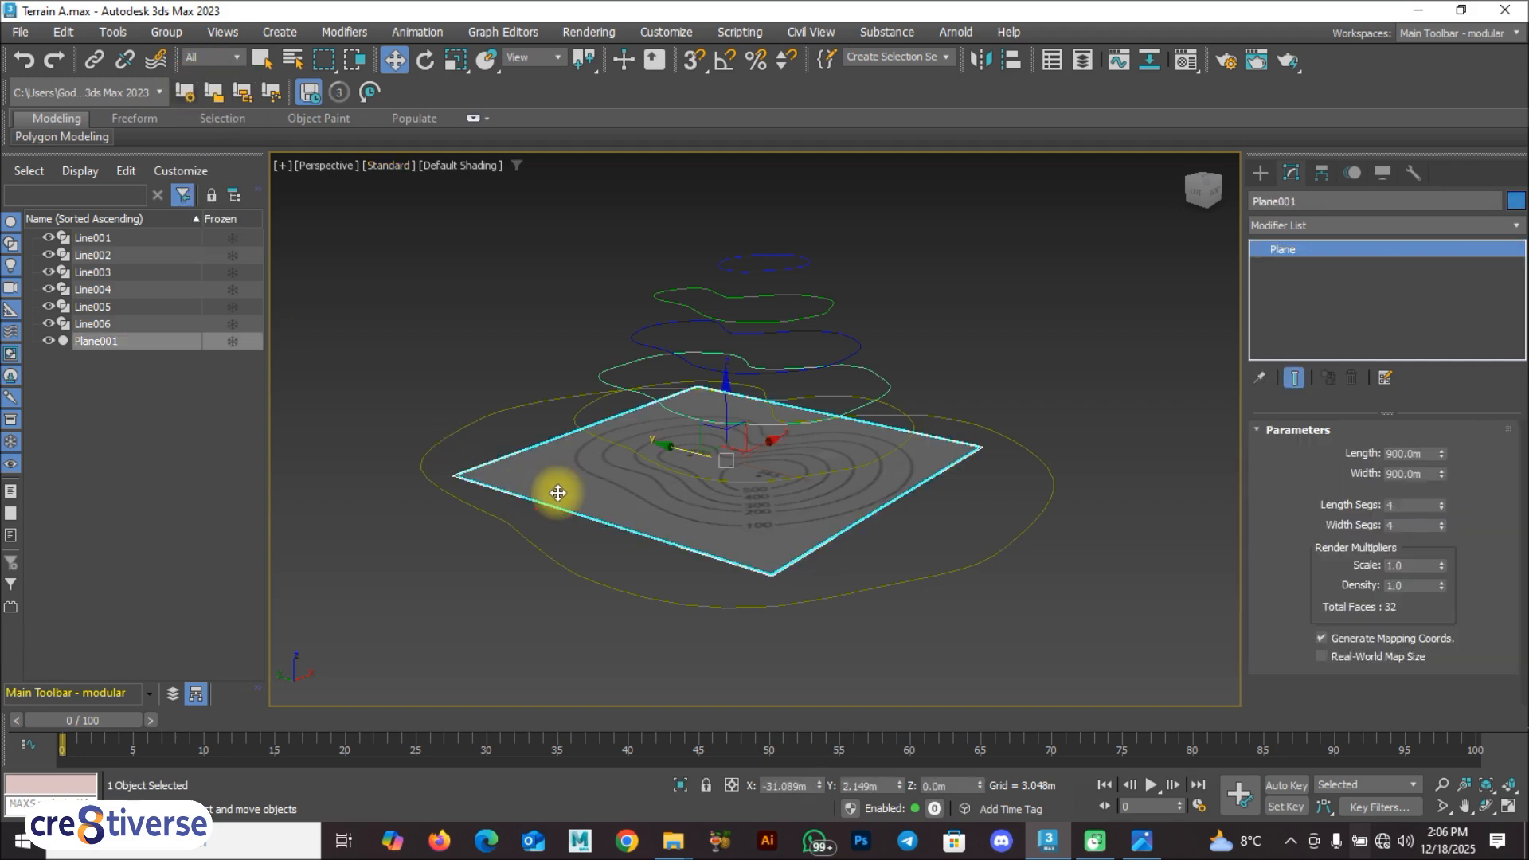
key(Delete)
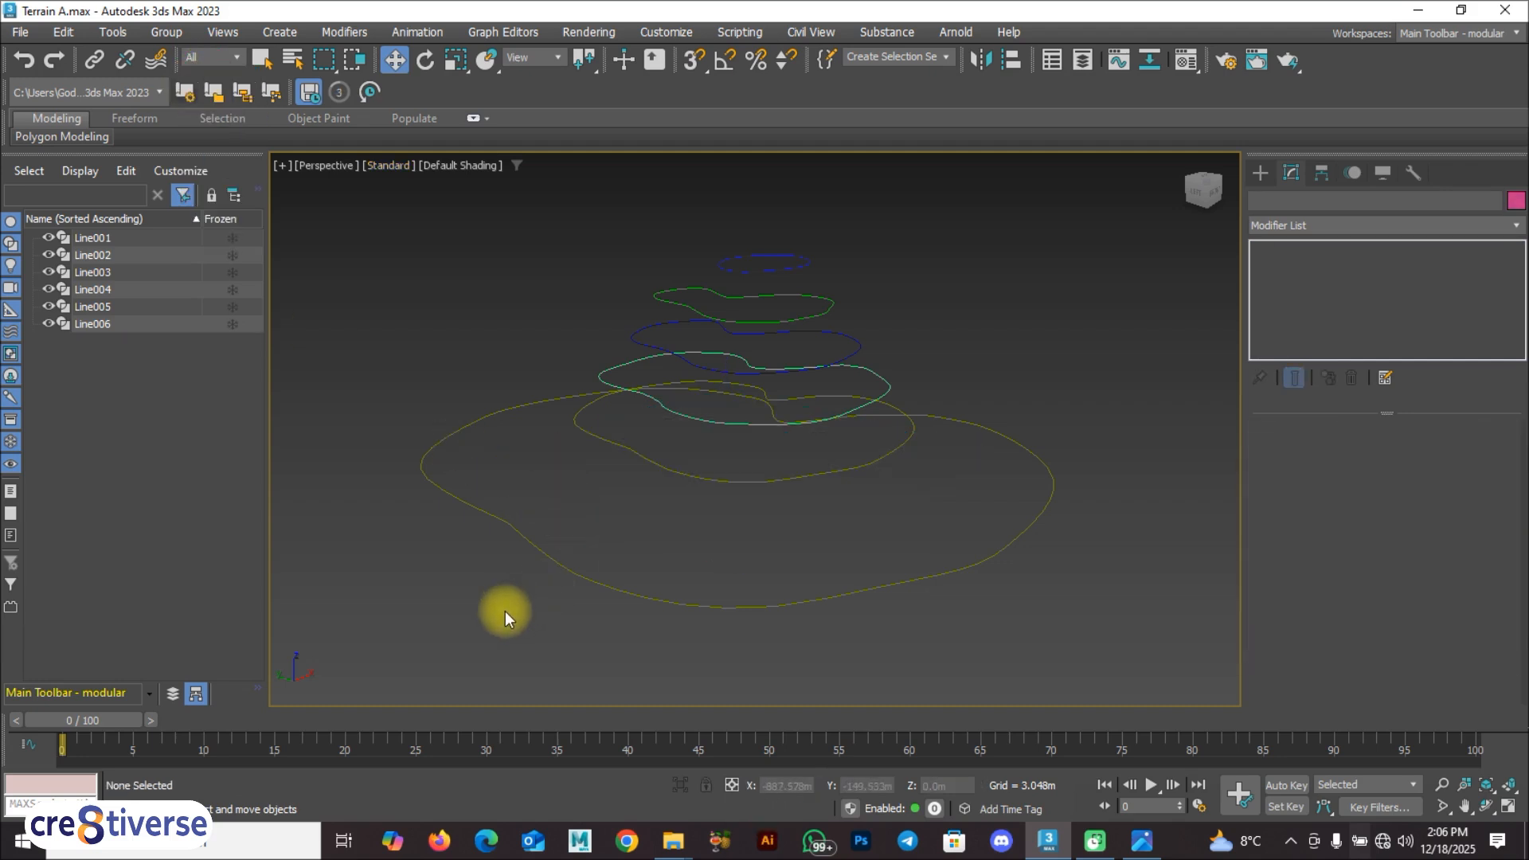
Step: Create a Terrain compound object from the topmost 500 contour spline
alt+middle_drag(497, 620, 538, 610)
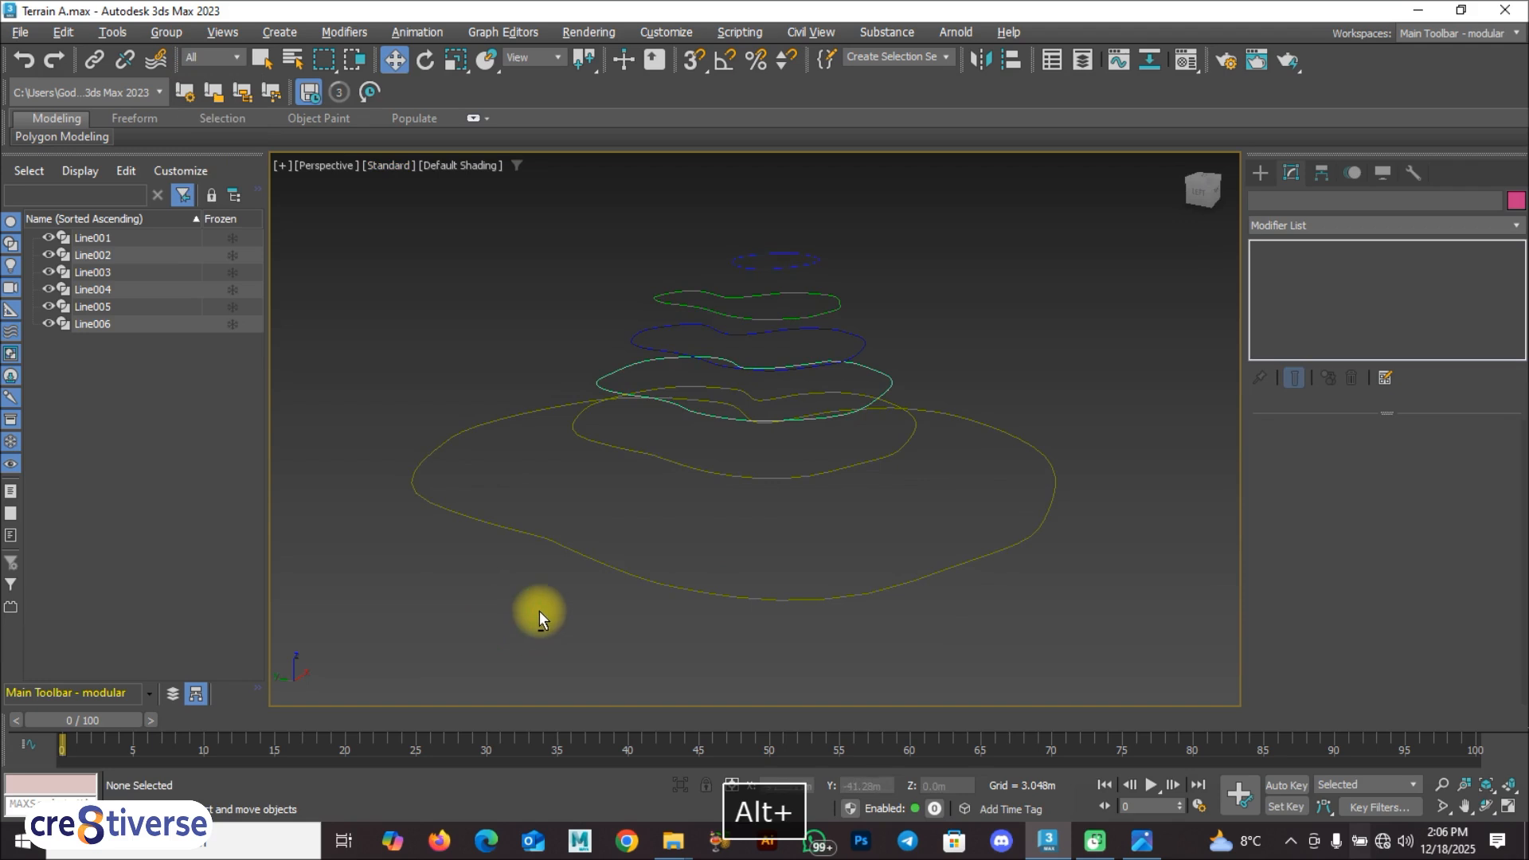
click(759, 265)
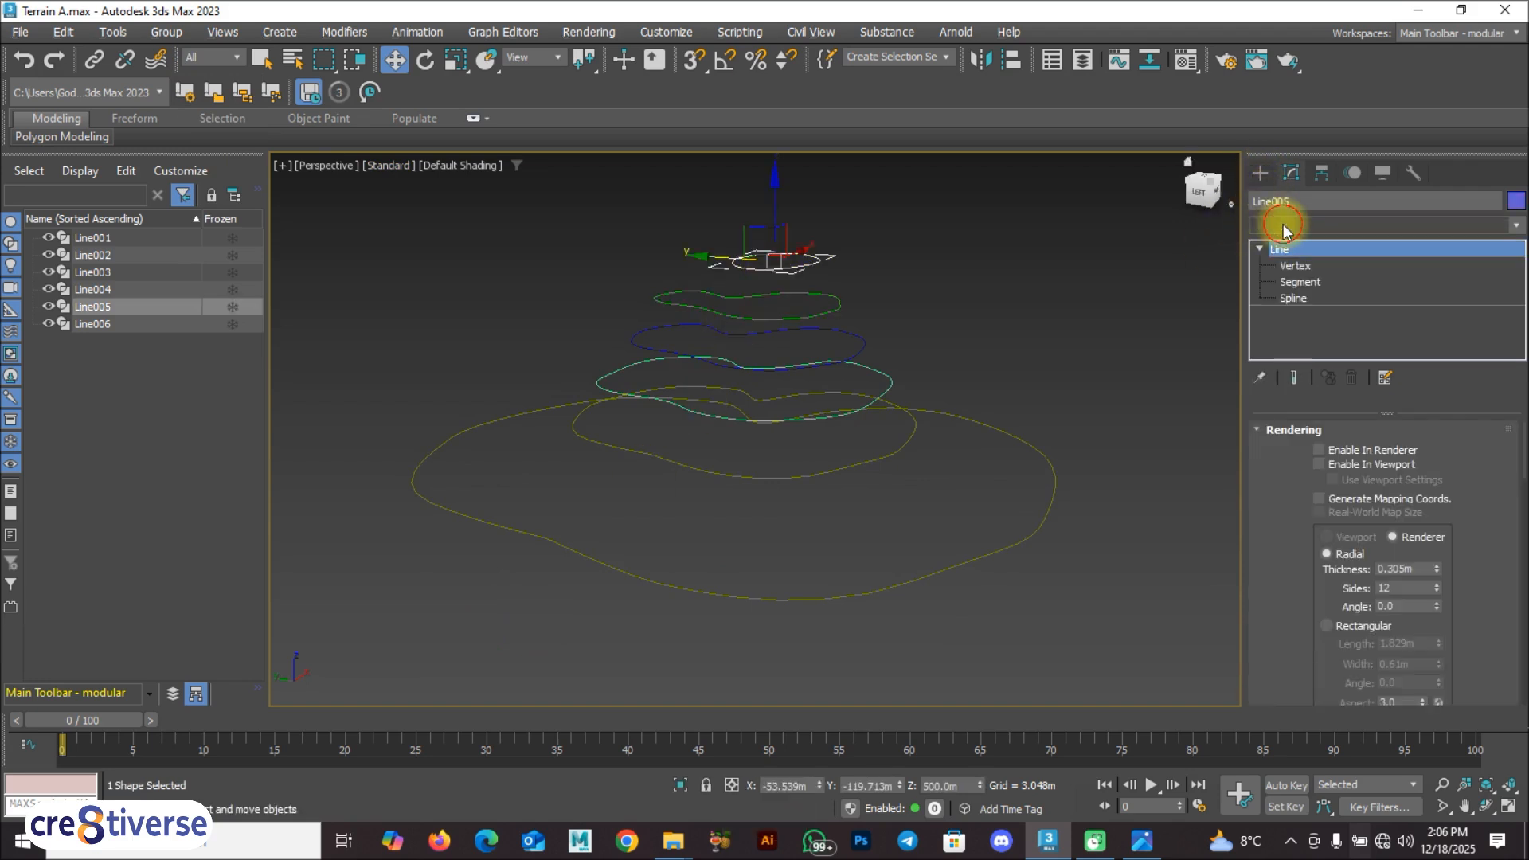
click(1283, 226)
click(1260, 182)
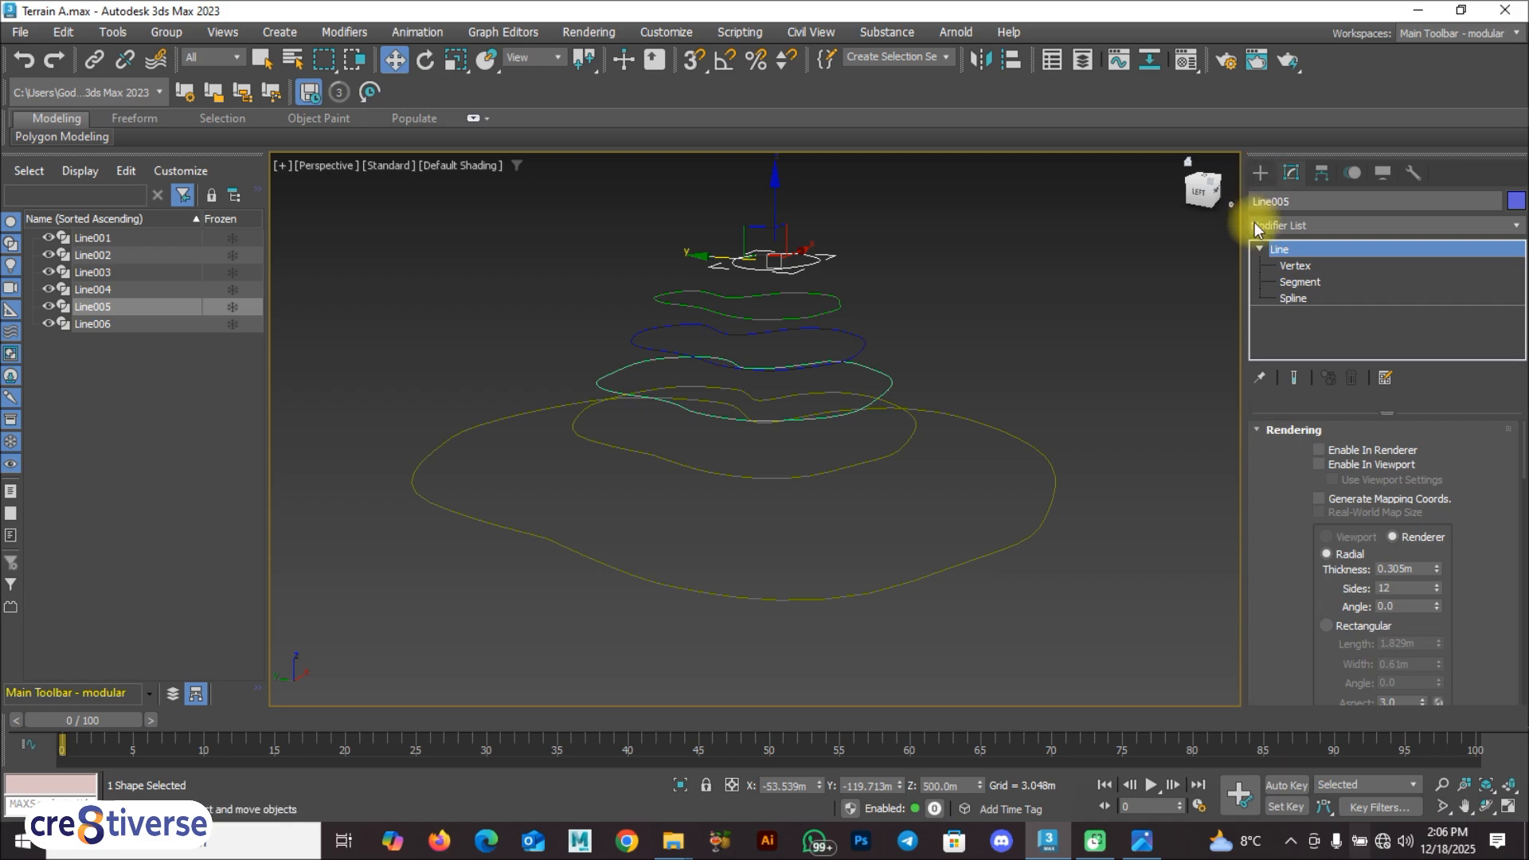
click(1260, 174)
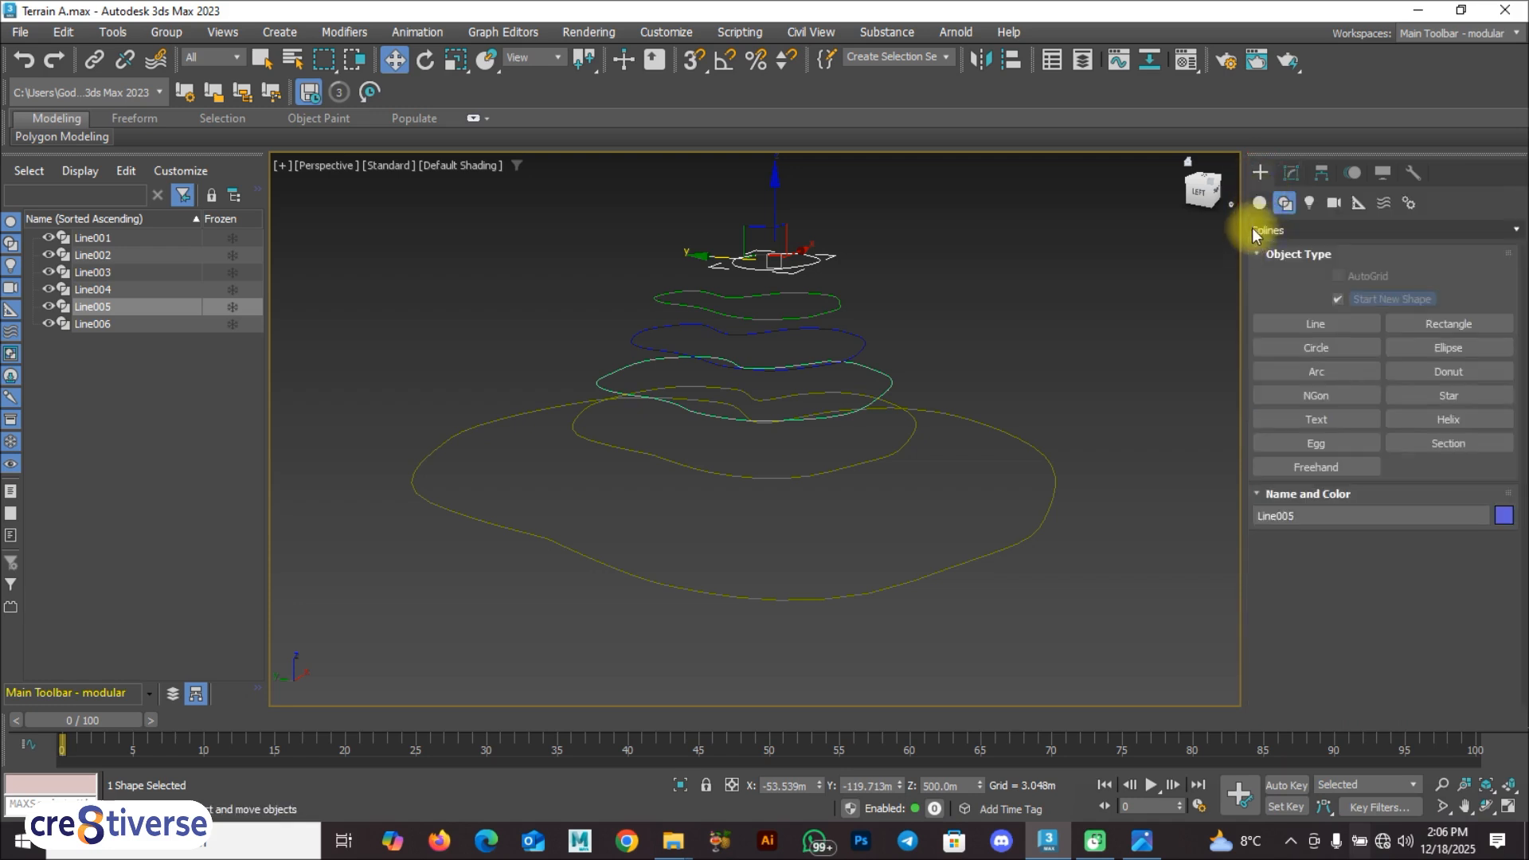
click(1257, 227)
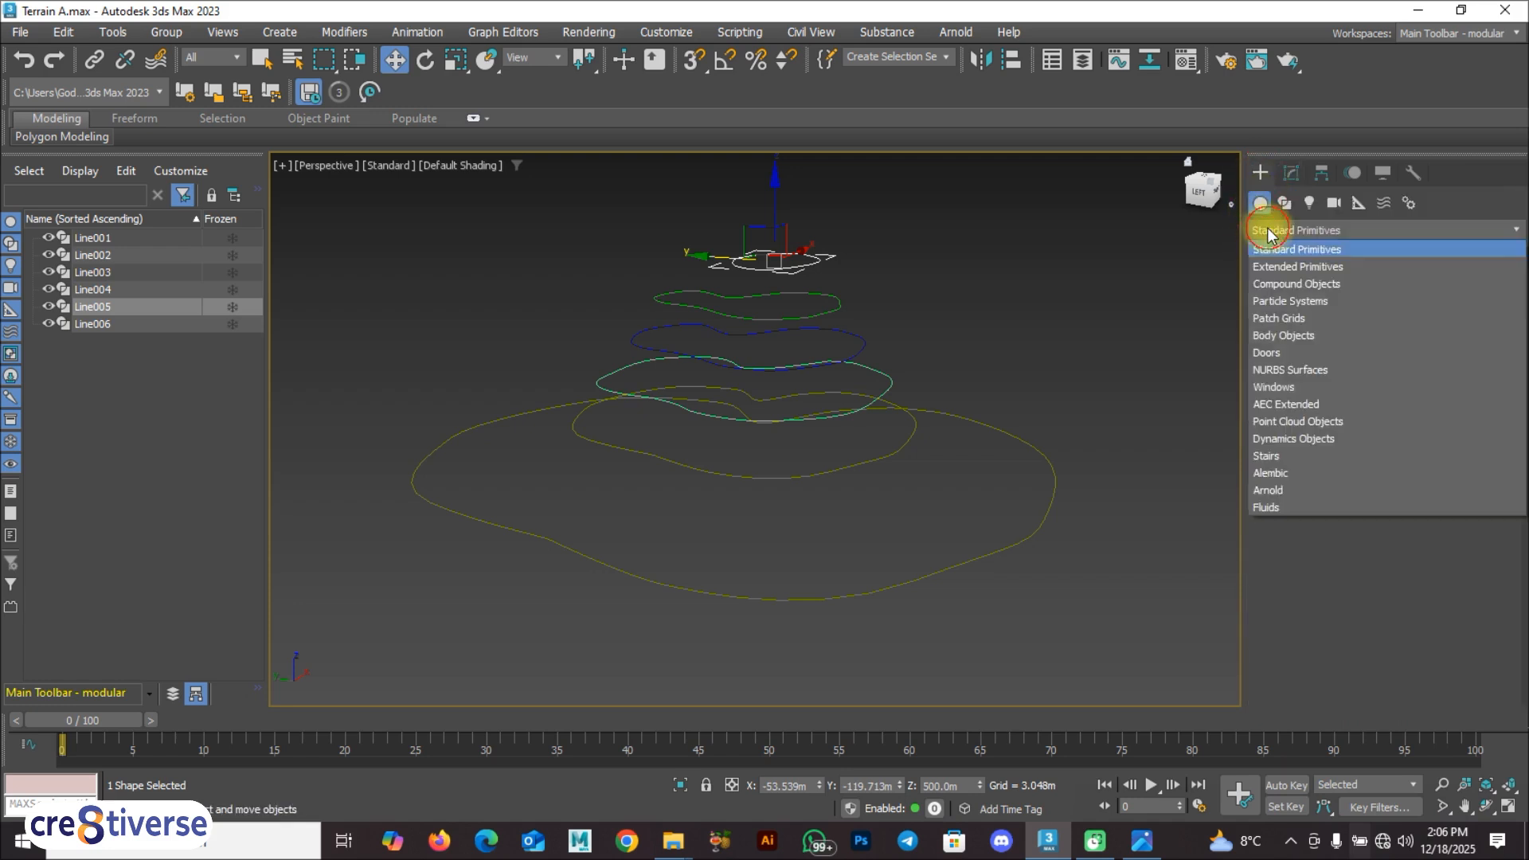
click(1274, 284)
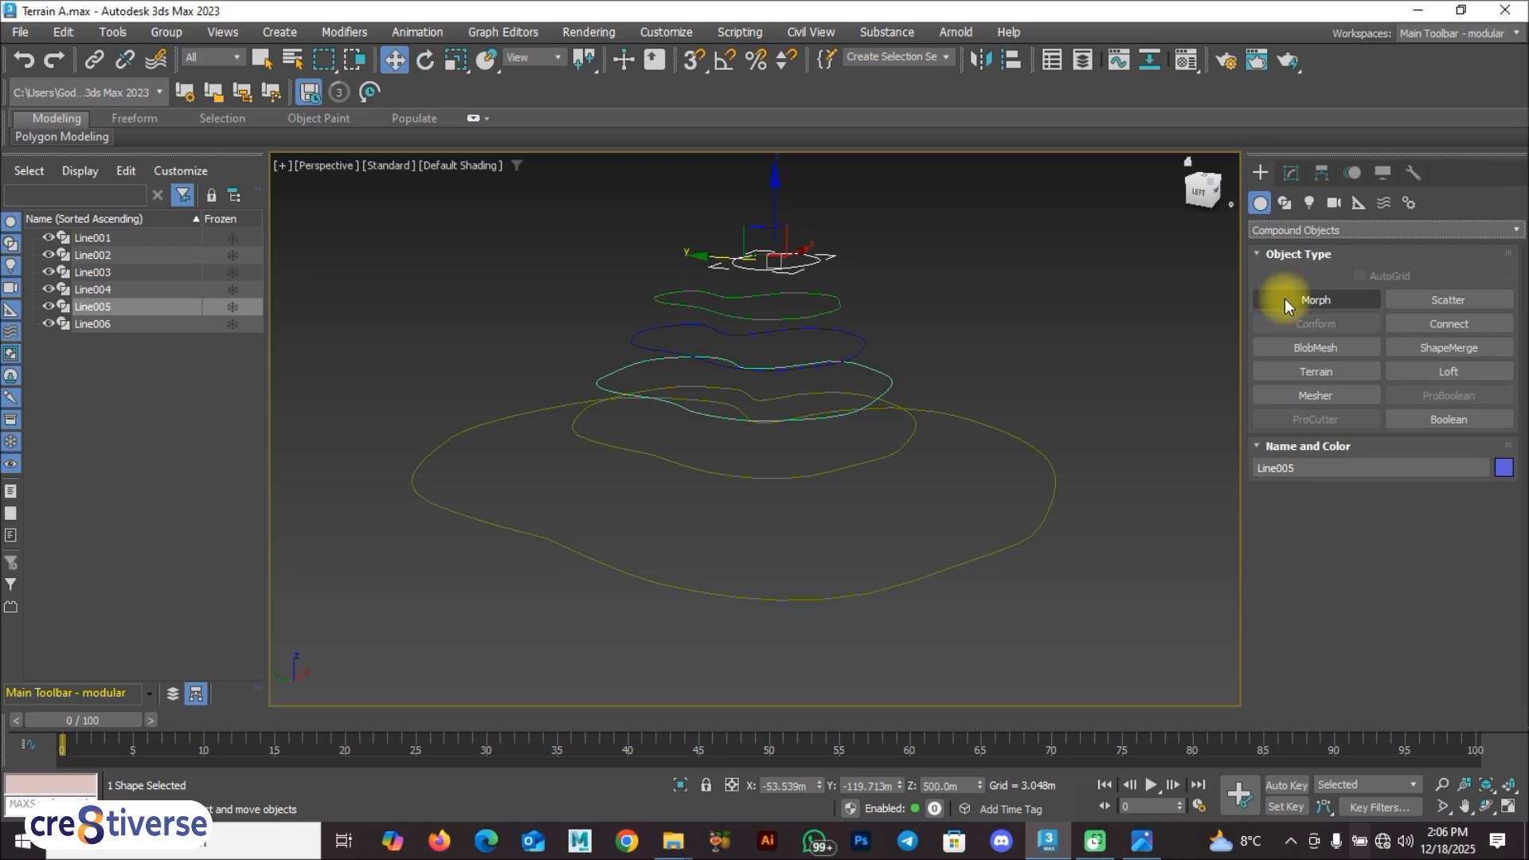
click(1315, 371)
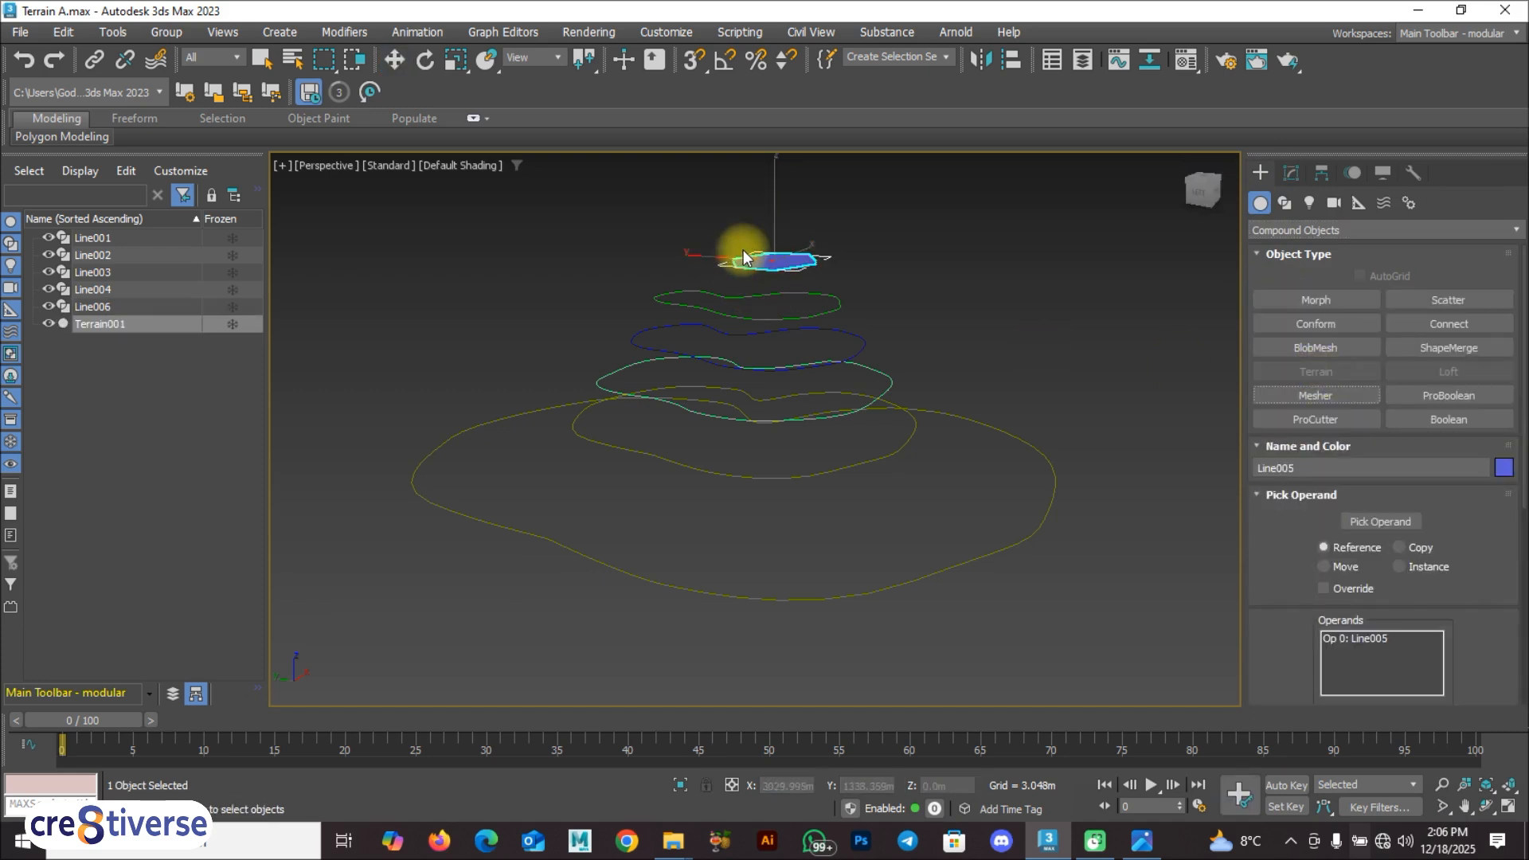
Step: Add the five lower contour splines to the terrain as Reference operands, from the 400 contour down to the outermost ground-level one
click(1380, 521)
click(720, 365)
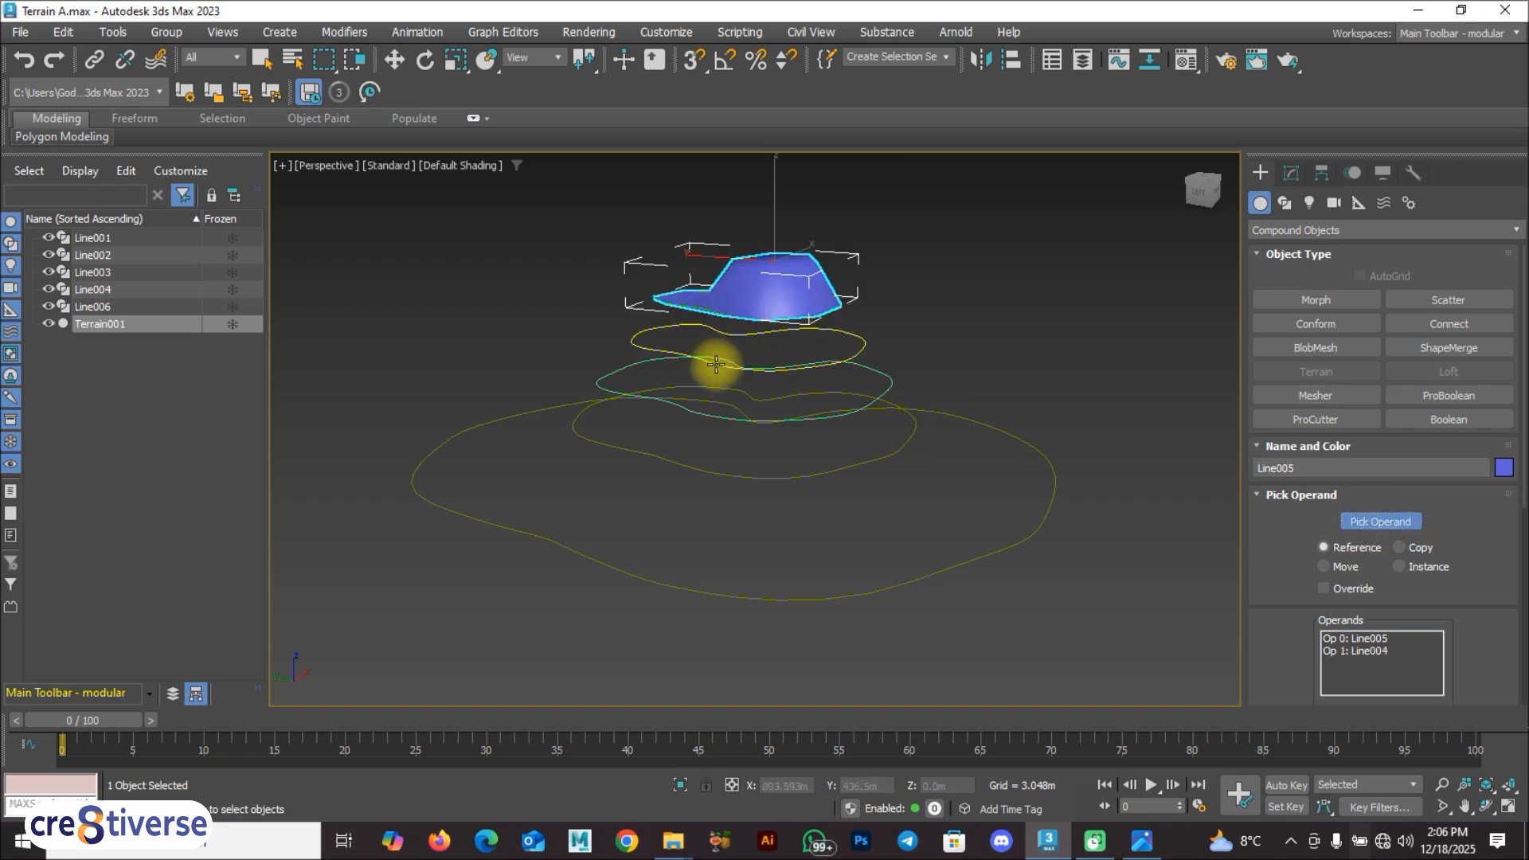
click(718, 363)
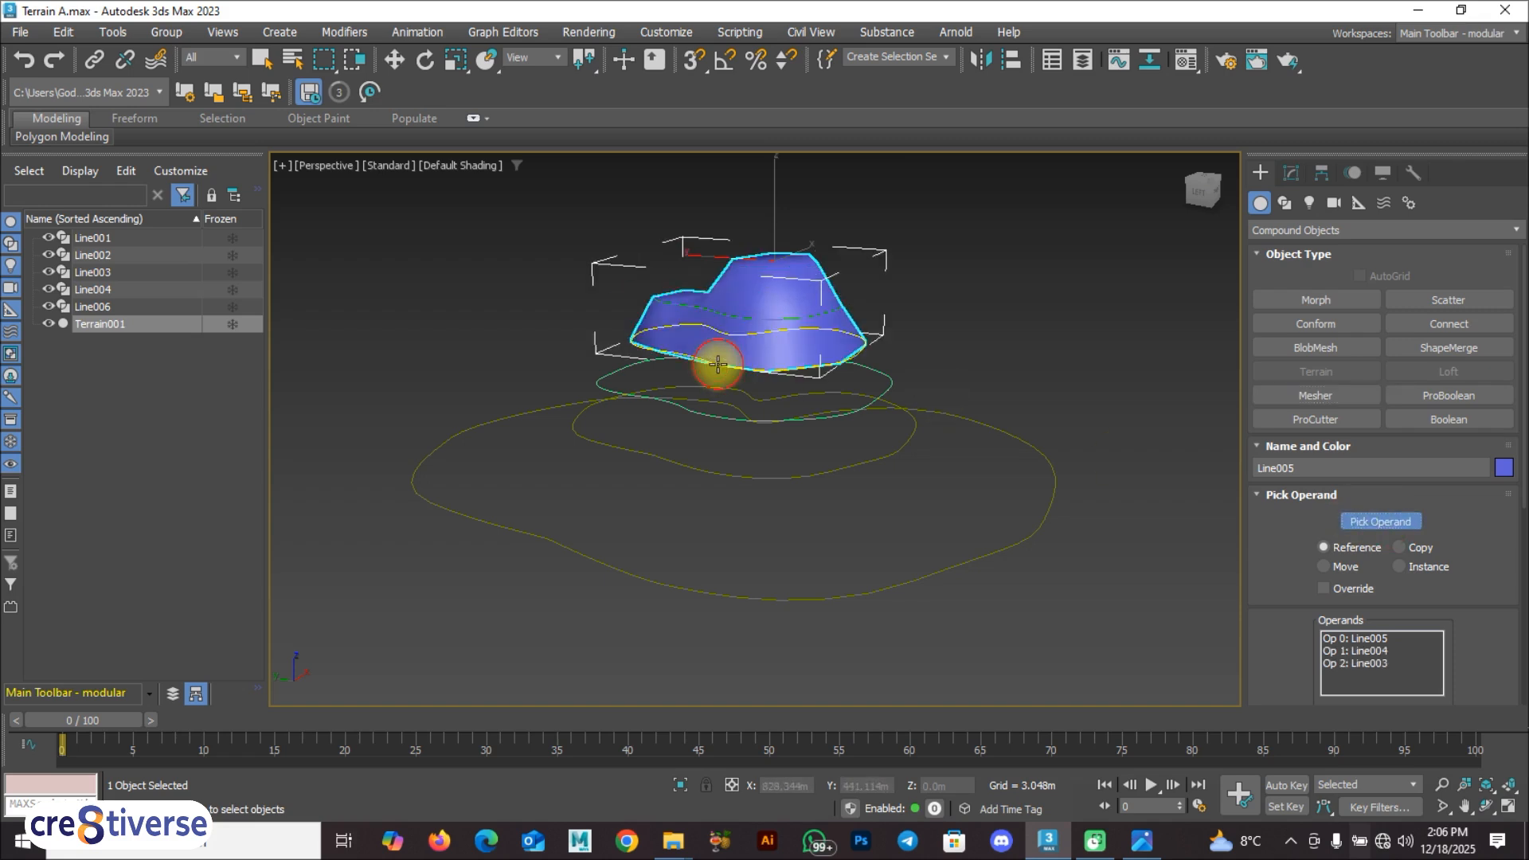
click(683, 409)
click(661, 461)
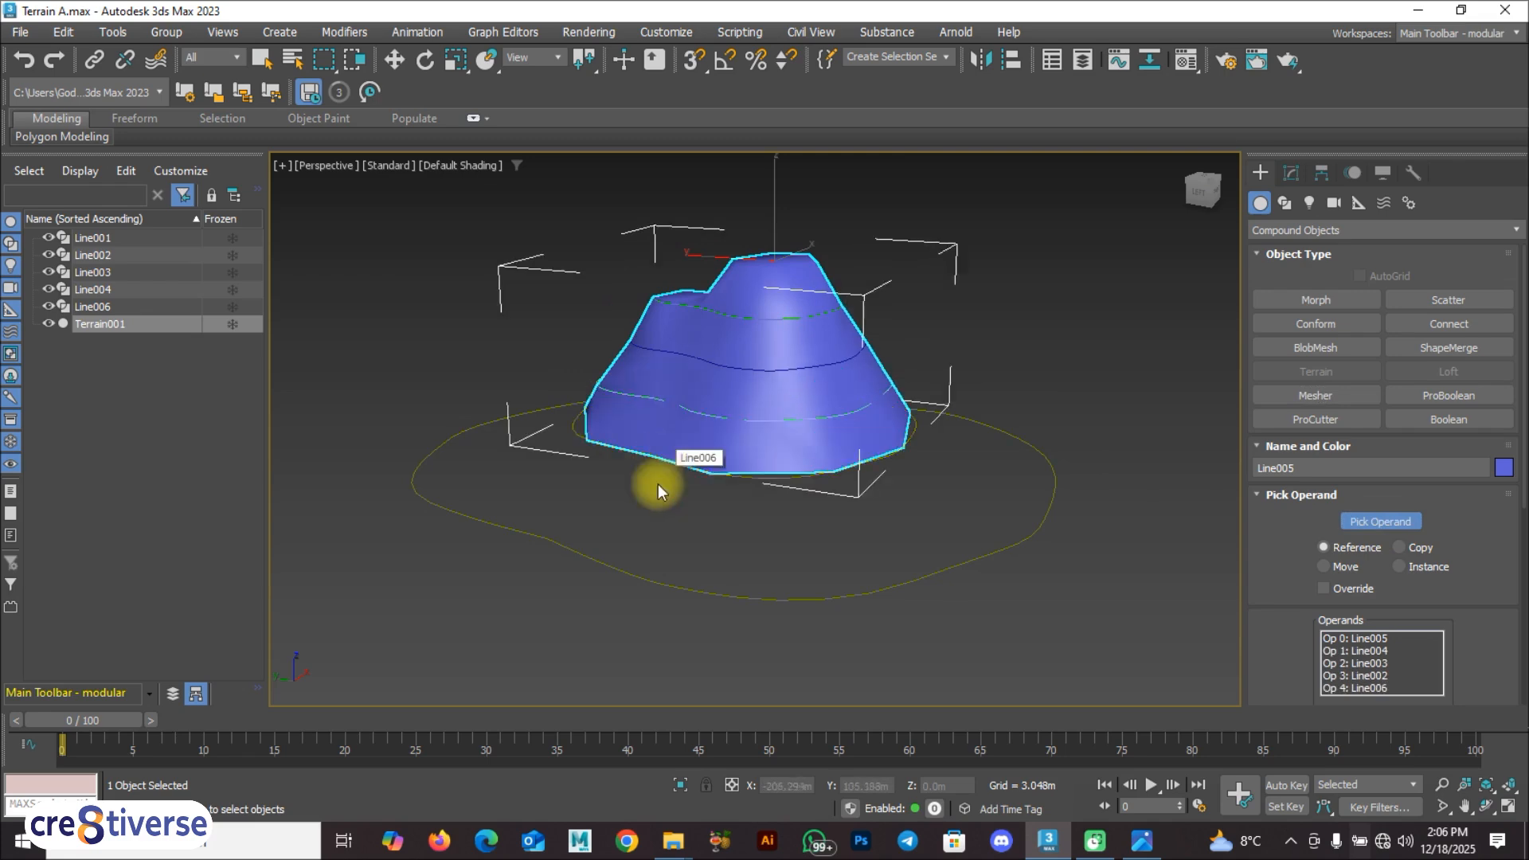
click(628, 575)
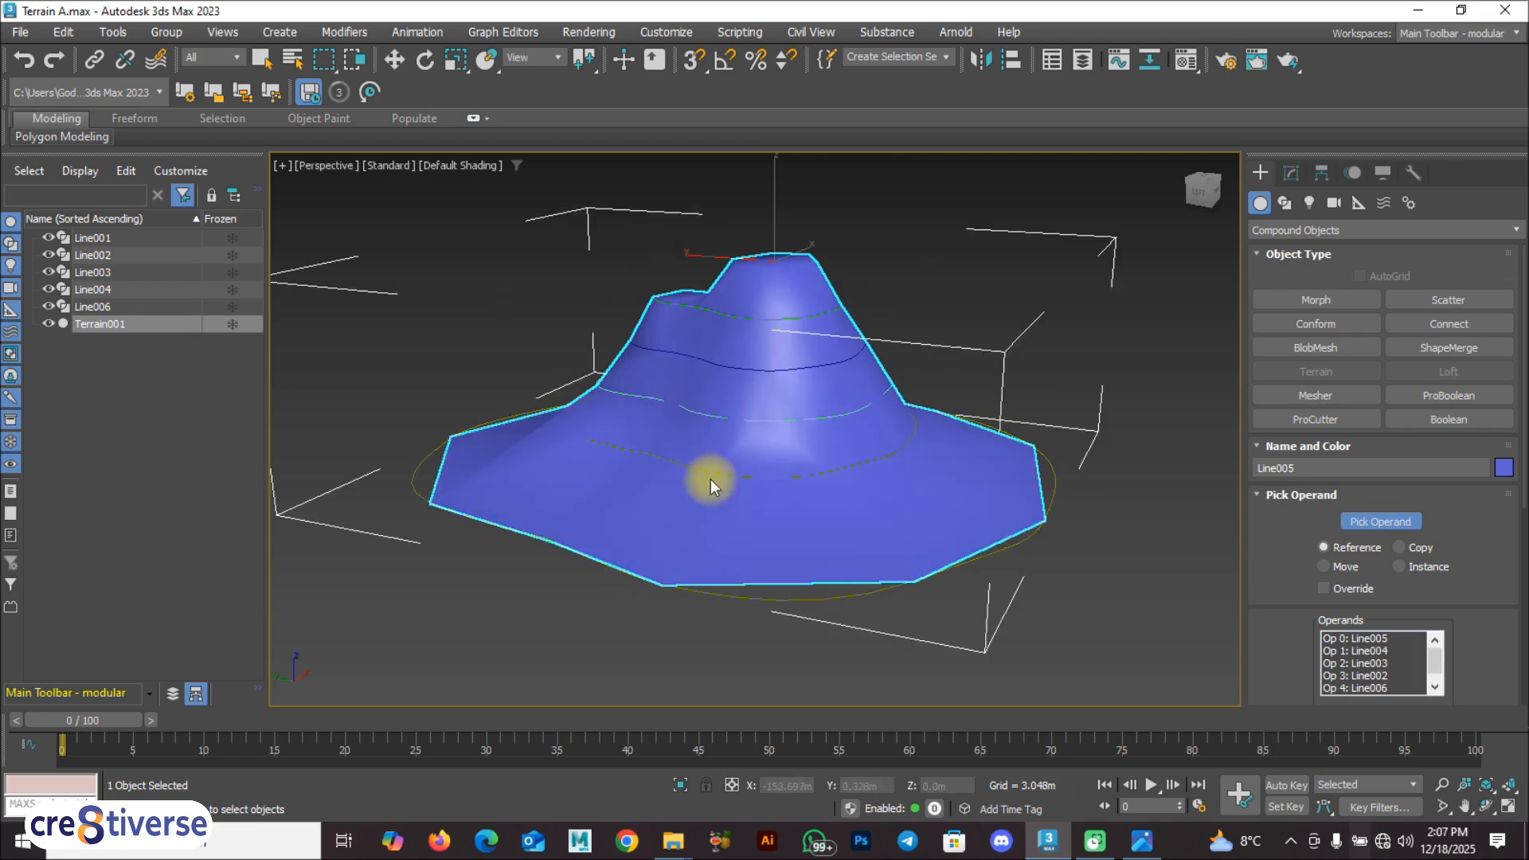
alt+middle_drag(694, 478, 747, 485)
key(w)
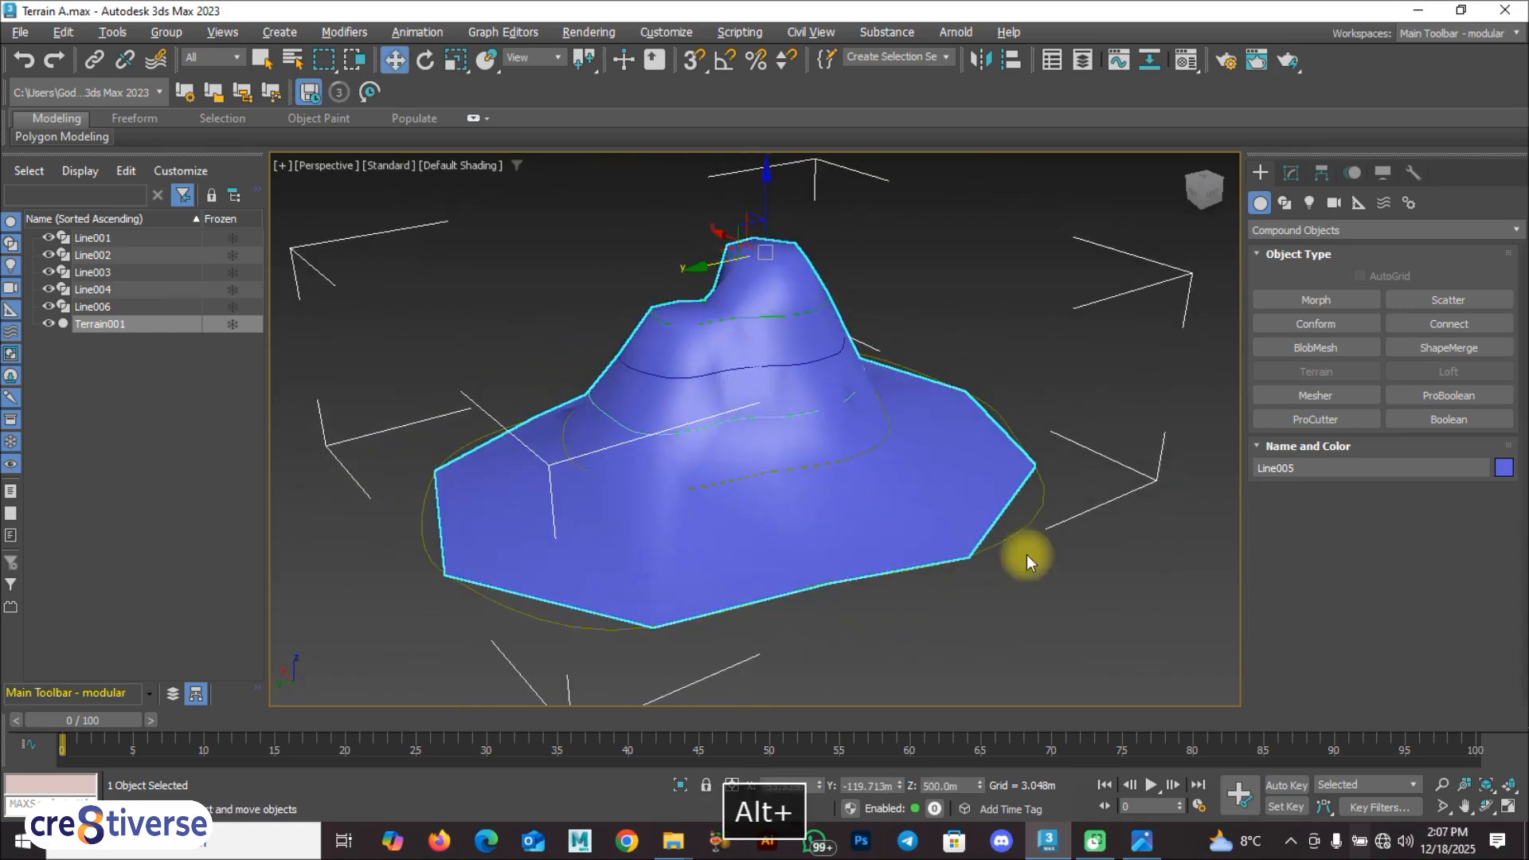
click(1048, 572)
alt+middle_drag(778, 546, 863, 536)
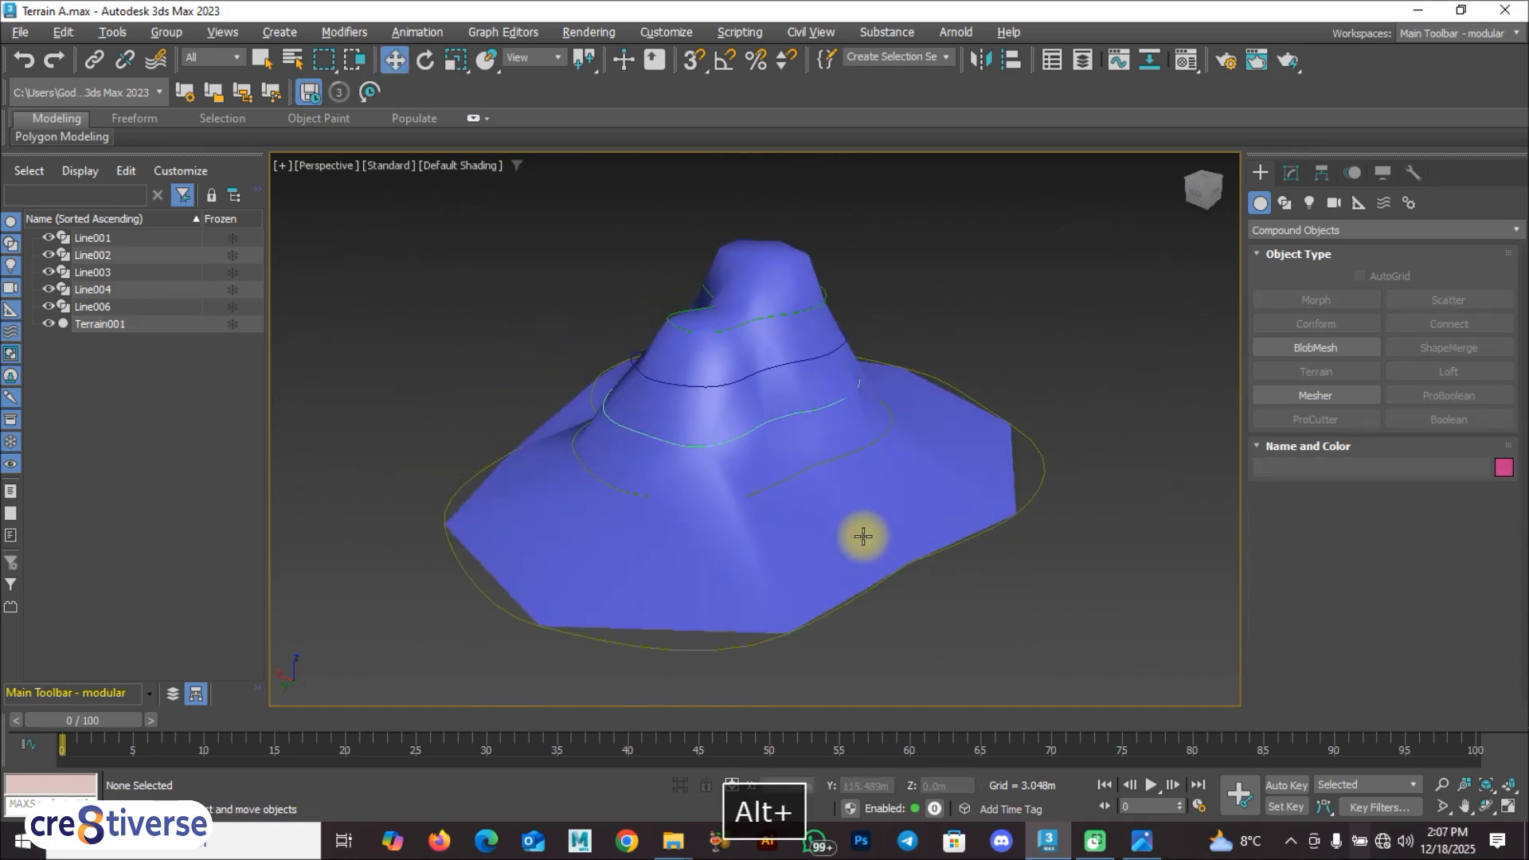
key(w)
Step: Apply a TurboSmooth modifier to the terrain with 2 iterations, and deselect it
click(809, 519)
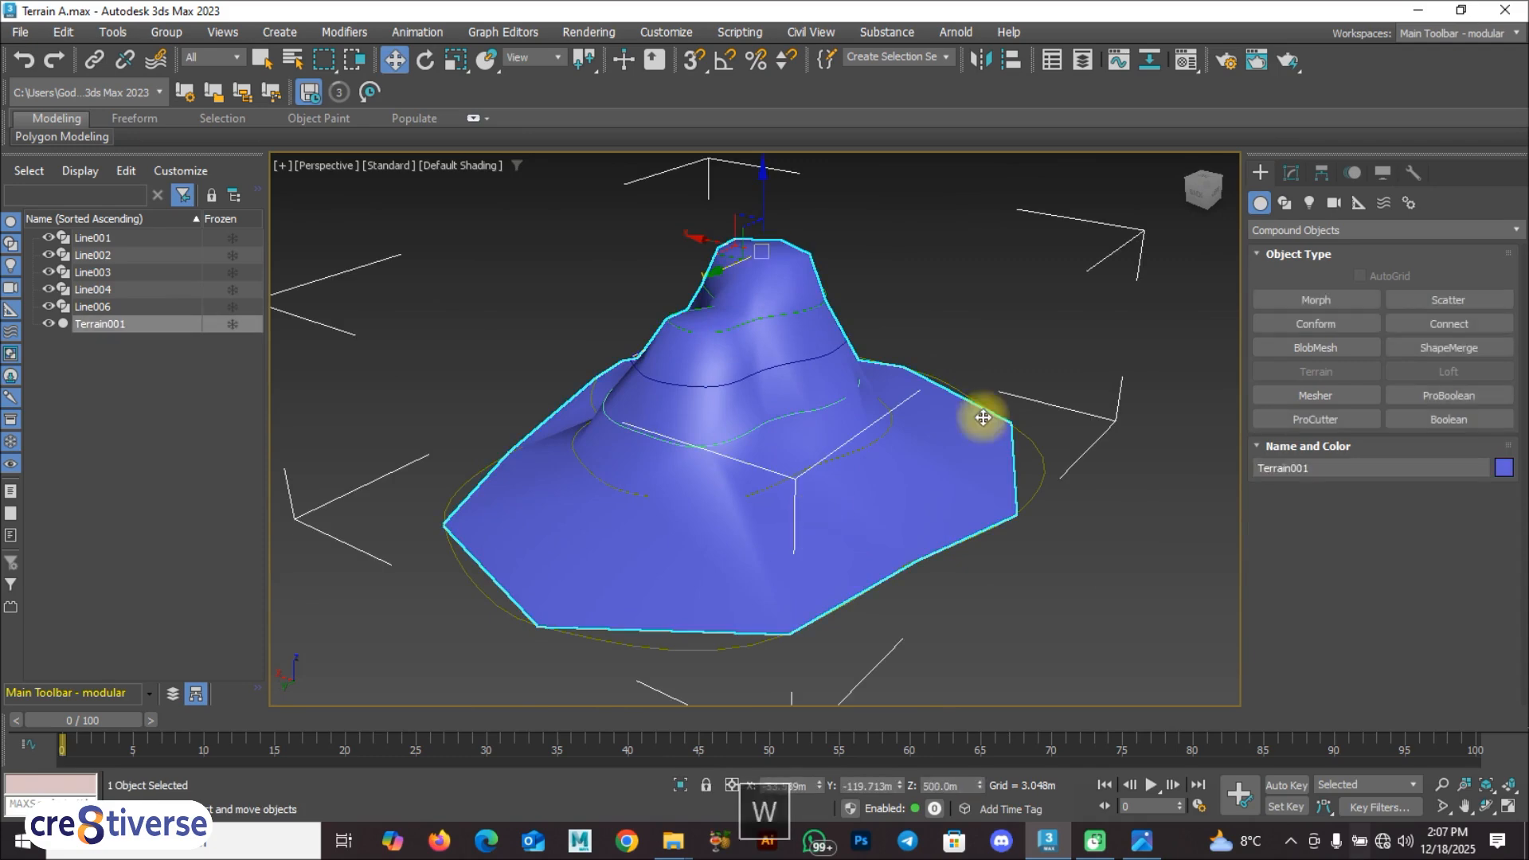
click(1290, 172)
click(1304, 224)
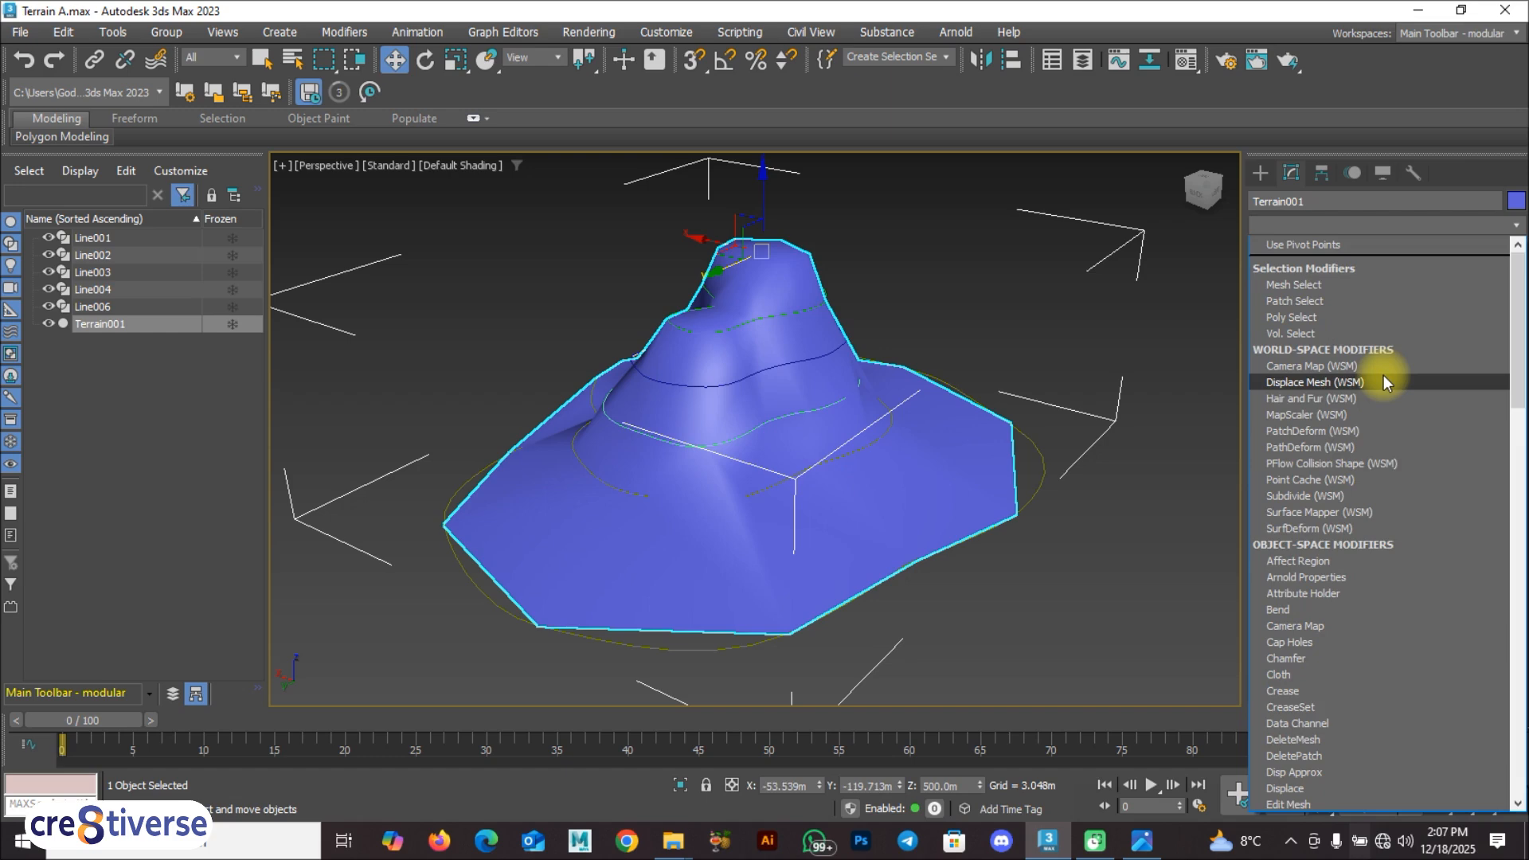
text(tur)
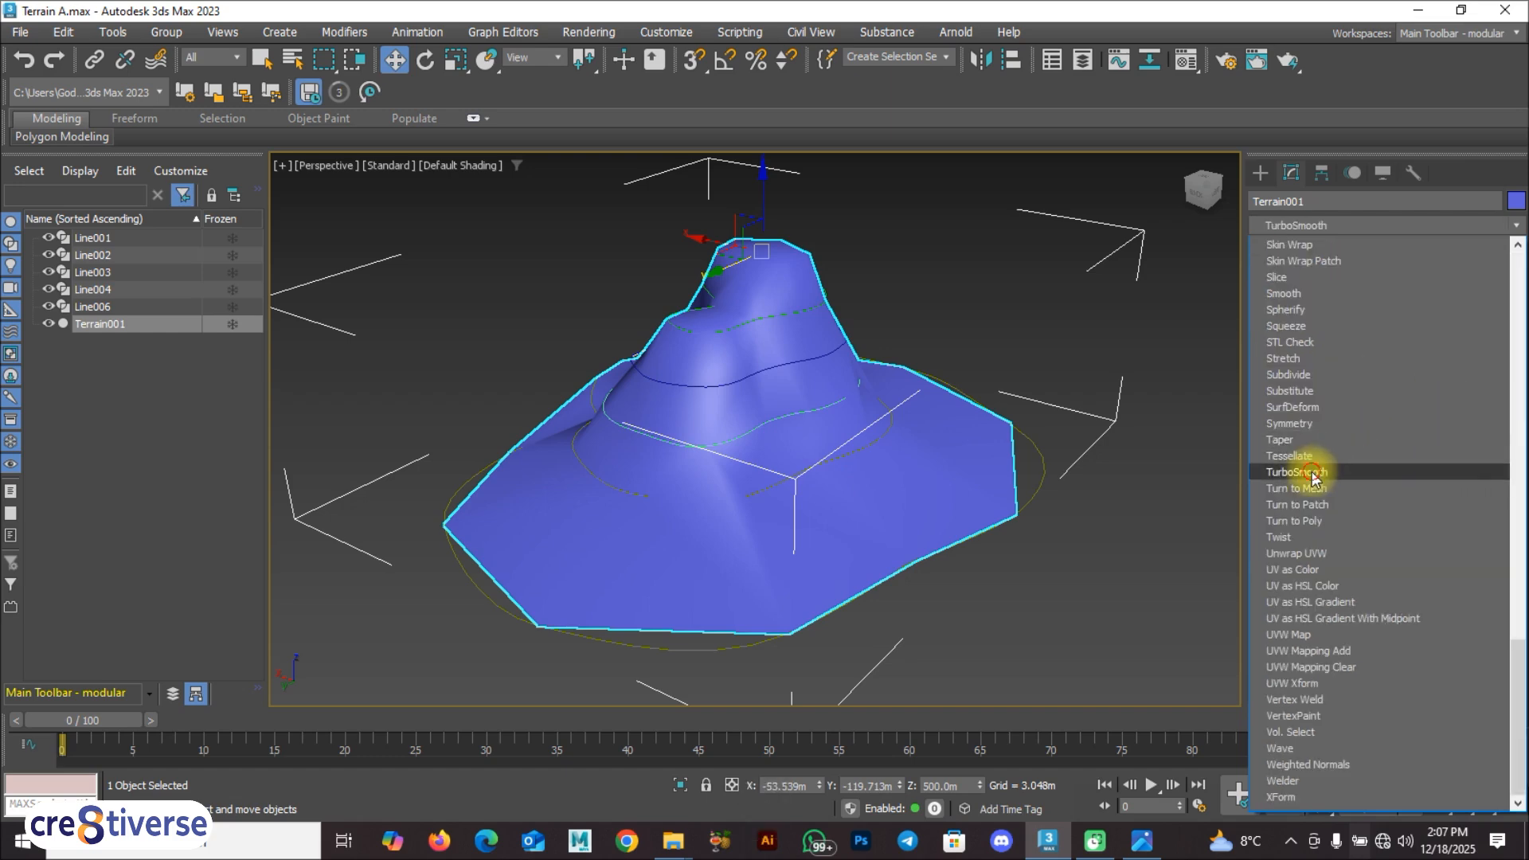
click(1306, 473)
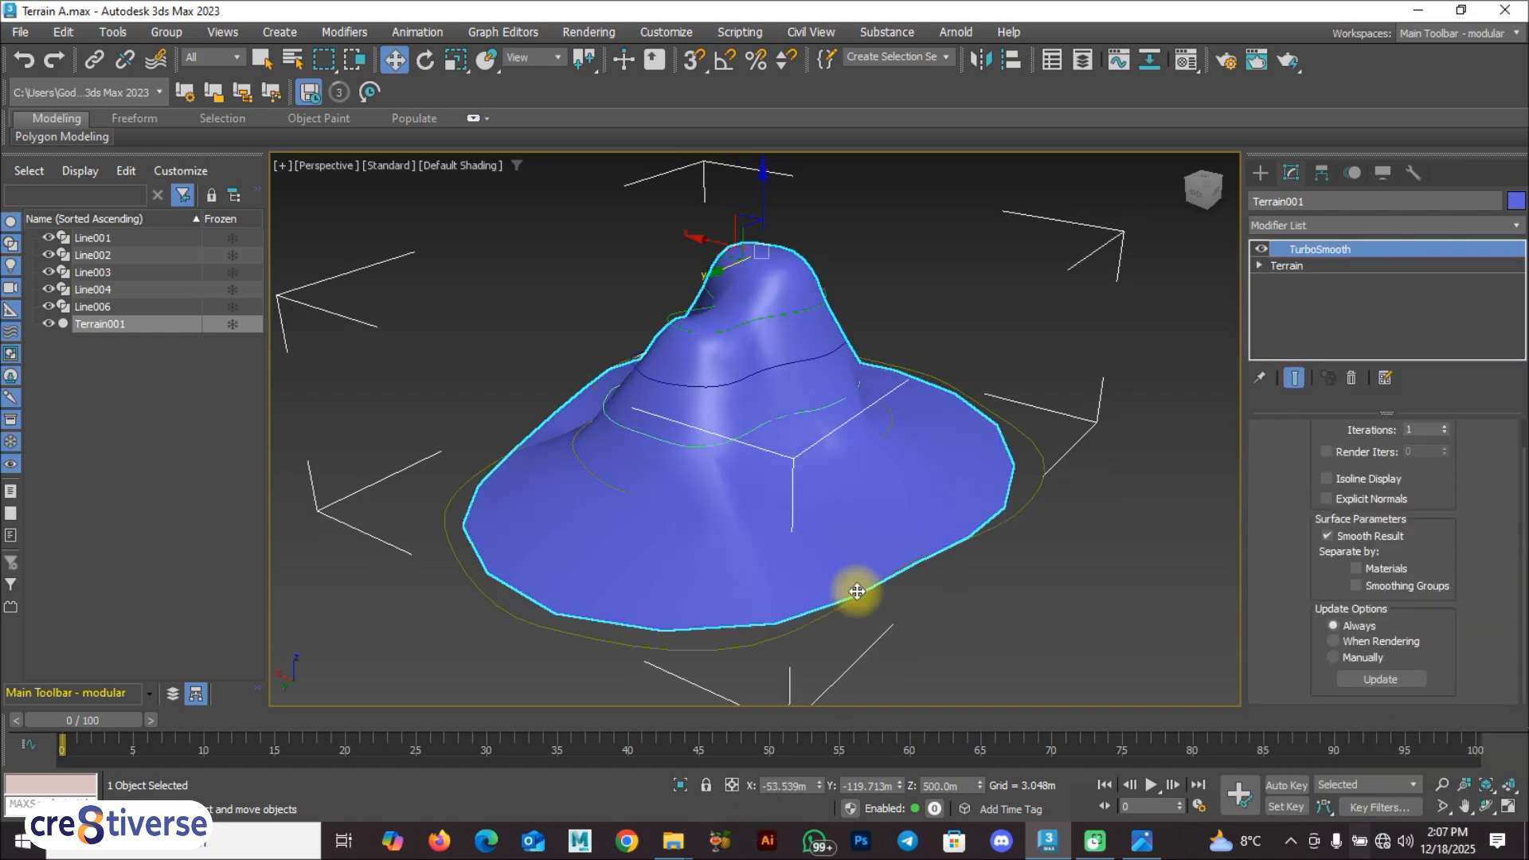
click(1444, 427)
alt+middle_drag(819, 470, 707, 477)
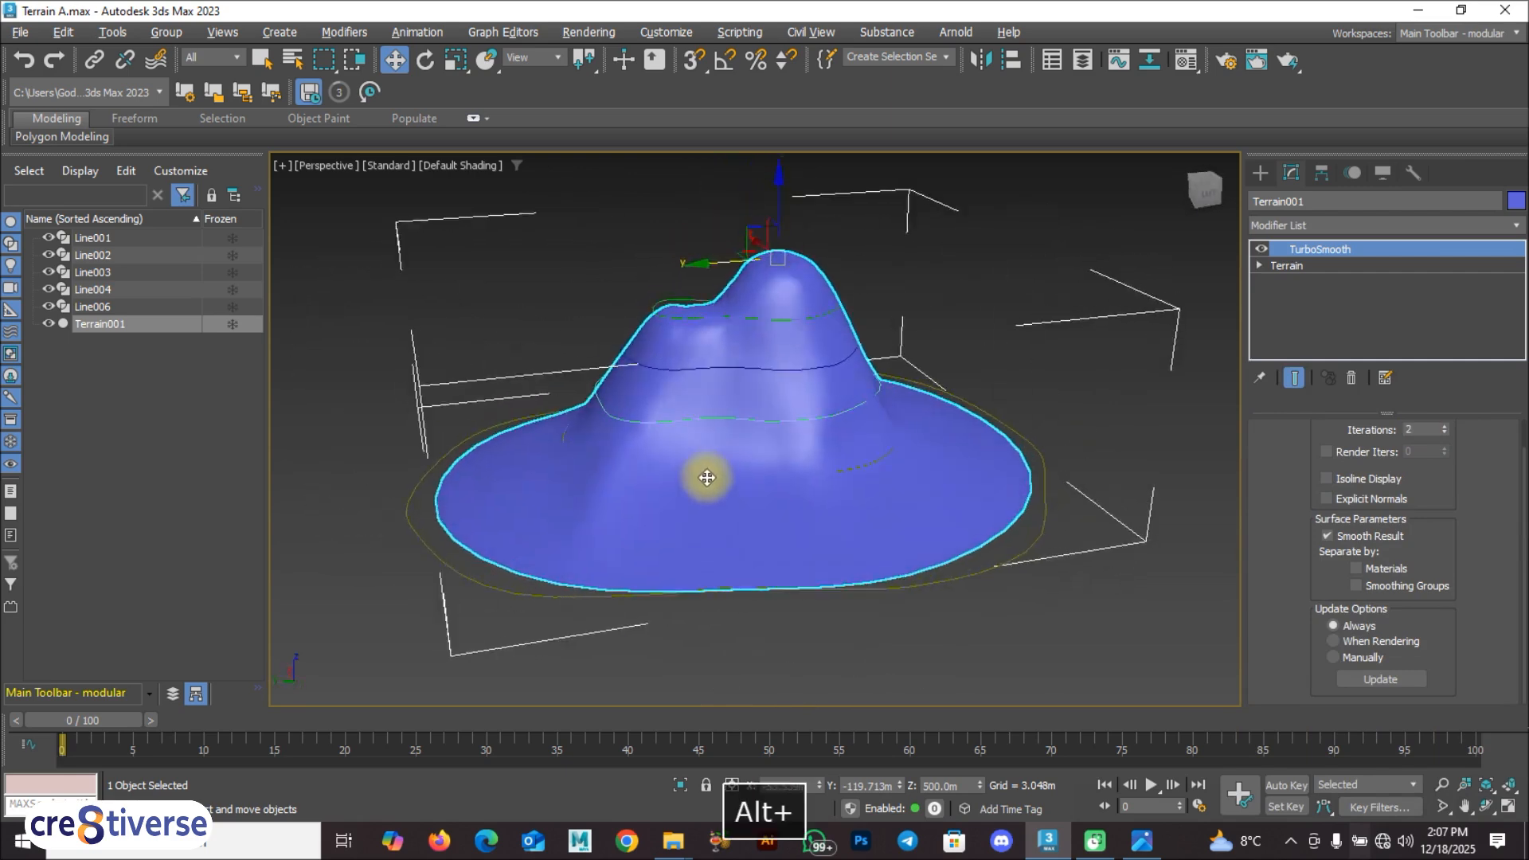
click(939, 656)
alt+middle_drag(829, 570, 842, 526)
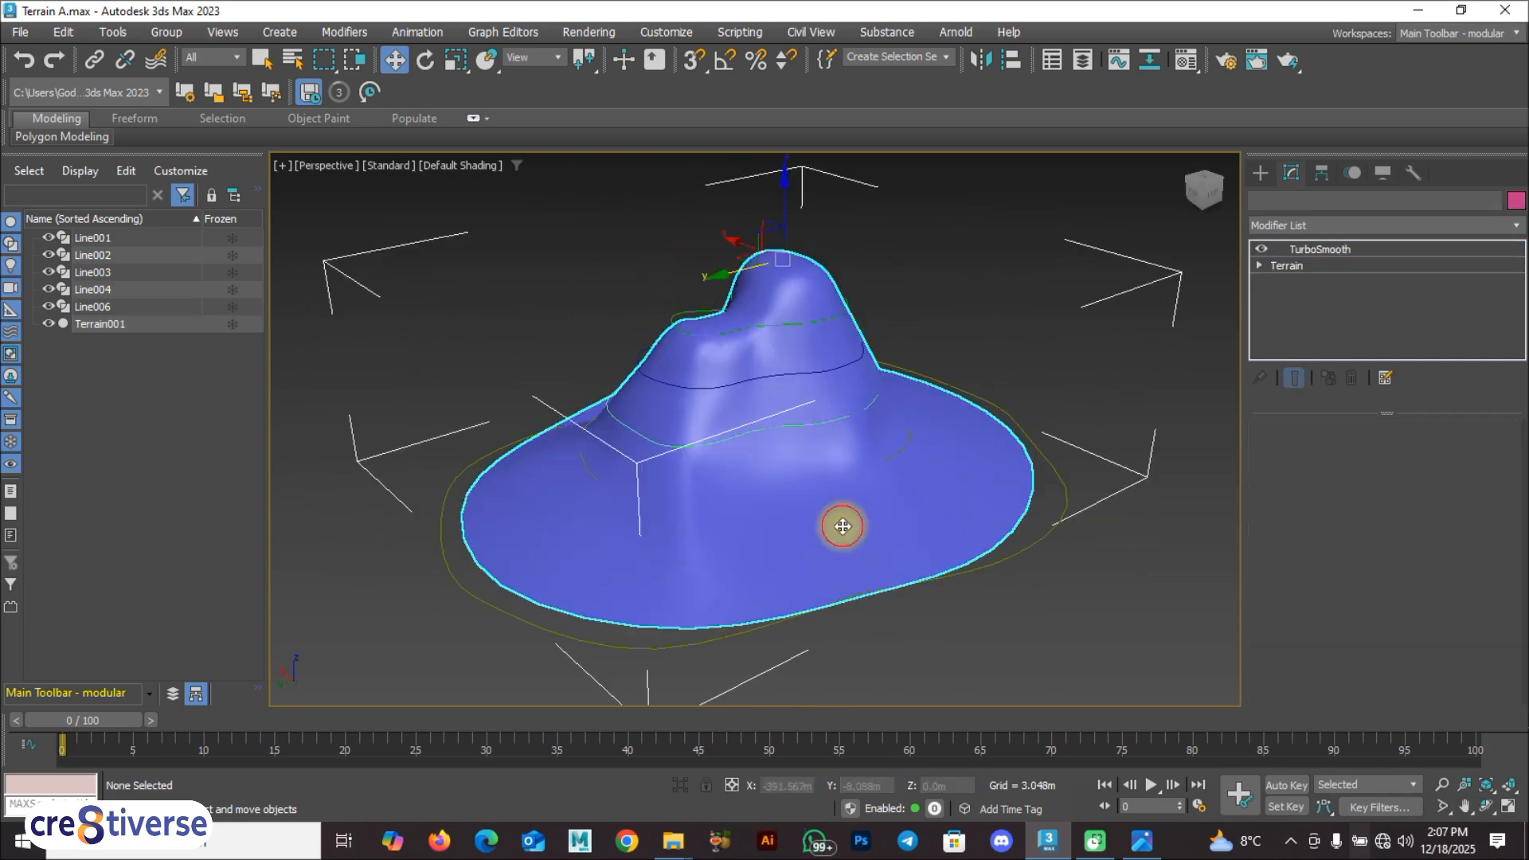
Step: Isolate the smoothed terrain so the contour splines are hidden
click(842, 525)
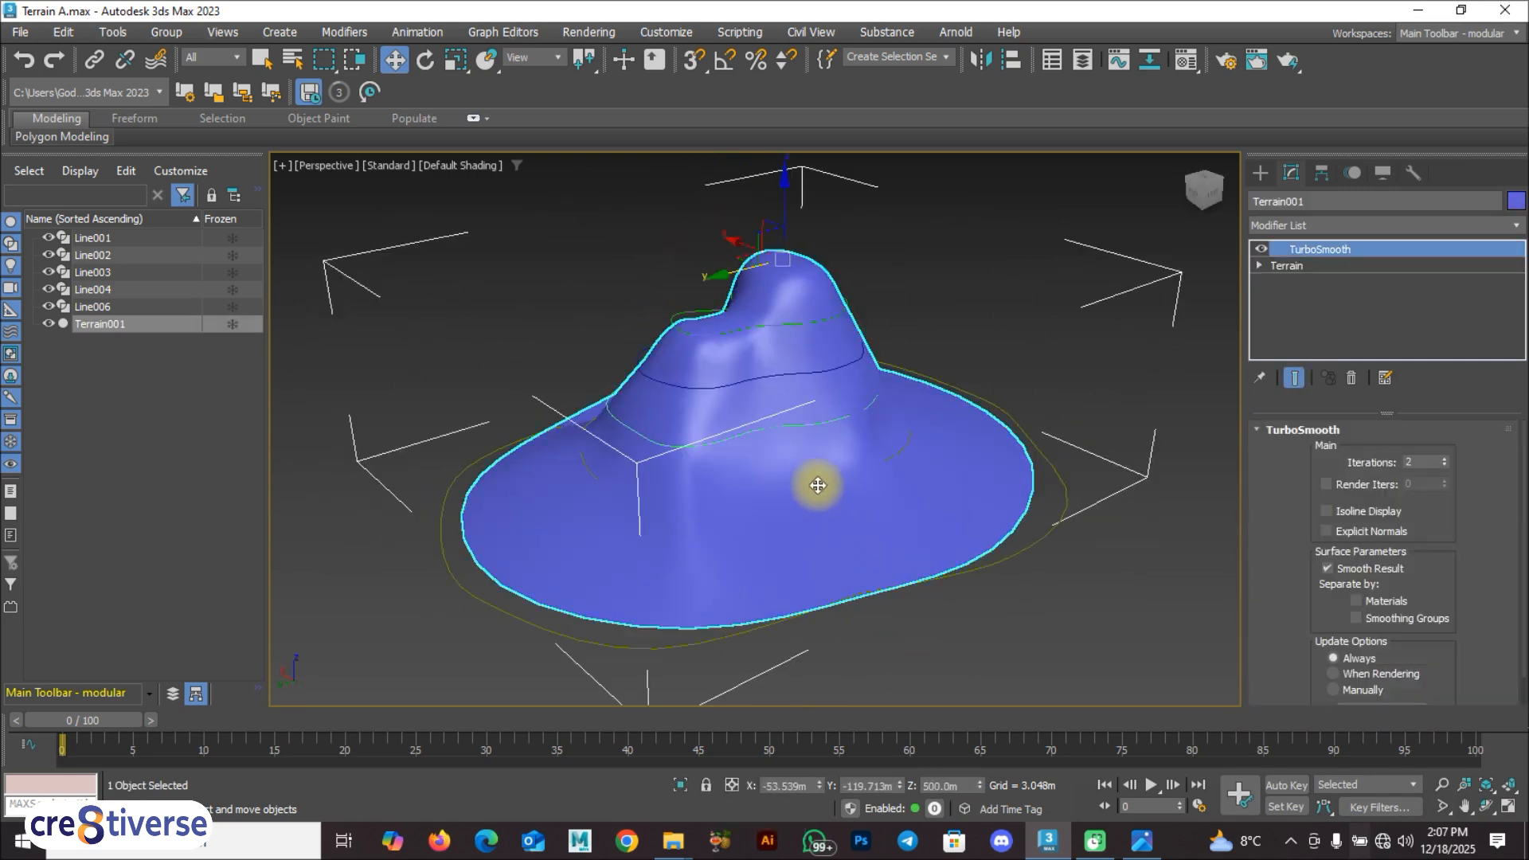
click(697, 291)
click(881, 505)
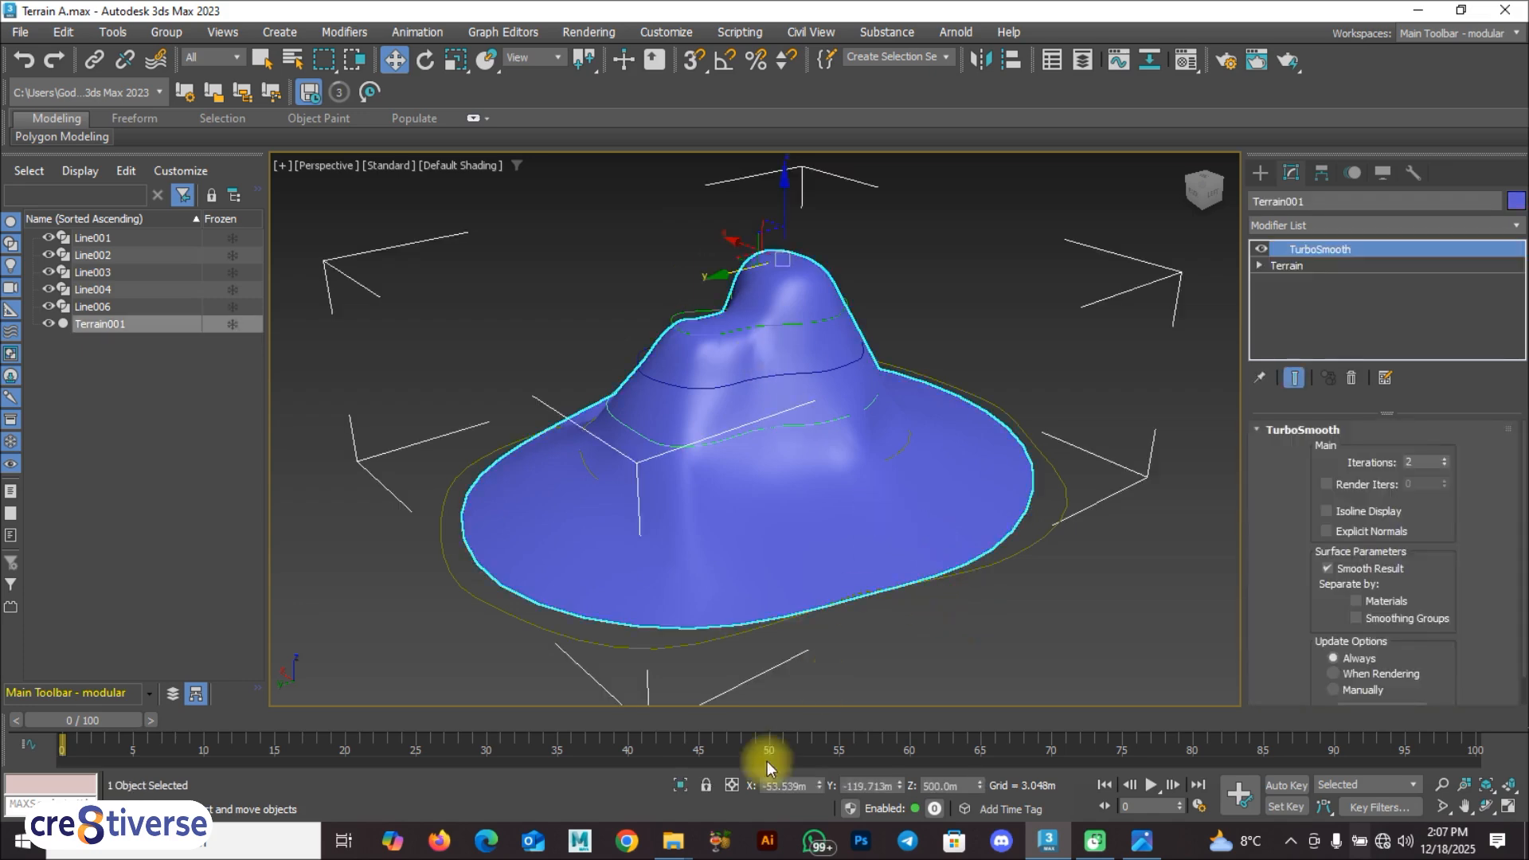
click(680, 785)
alt+middle_drag(930, 662, 927, 551)
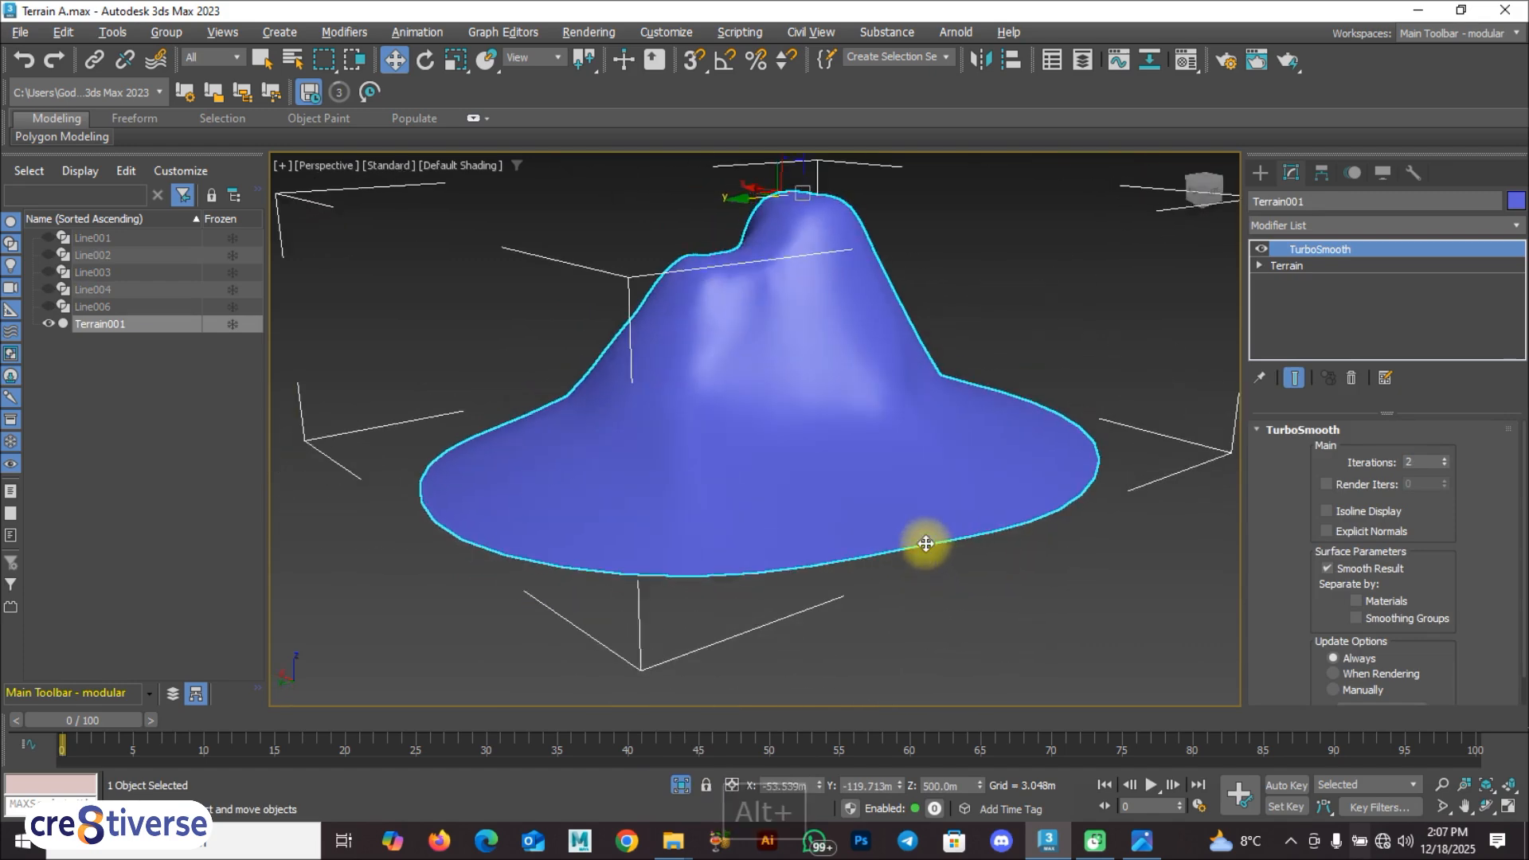
scroll(923, 541, up, 5)
alt+middle_drag(877, 527, 875, 523)
Step: Try the Graded Solid form in the terrain's base-level parameters, and switch the form to Layered Solid
drag(1524, 466, 1524, 549)
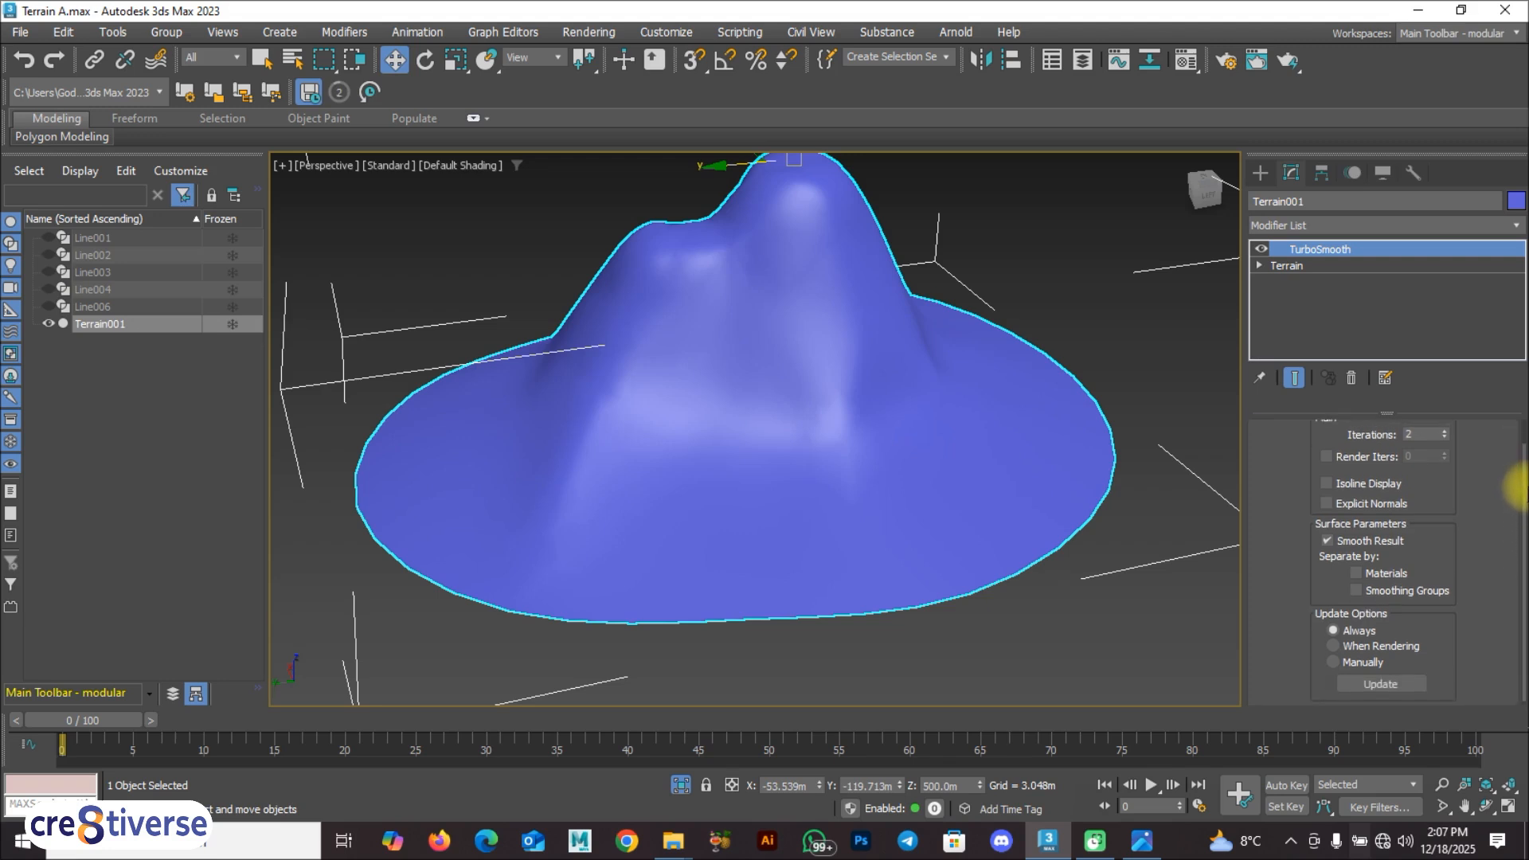
drag(1522, 462, 1525, 426)
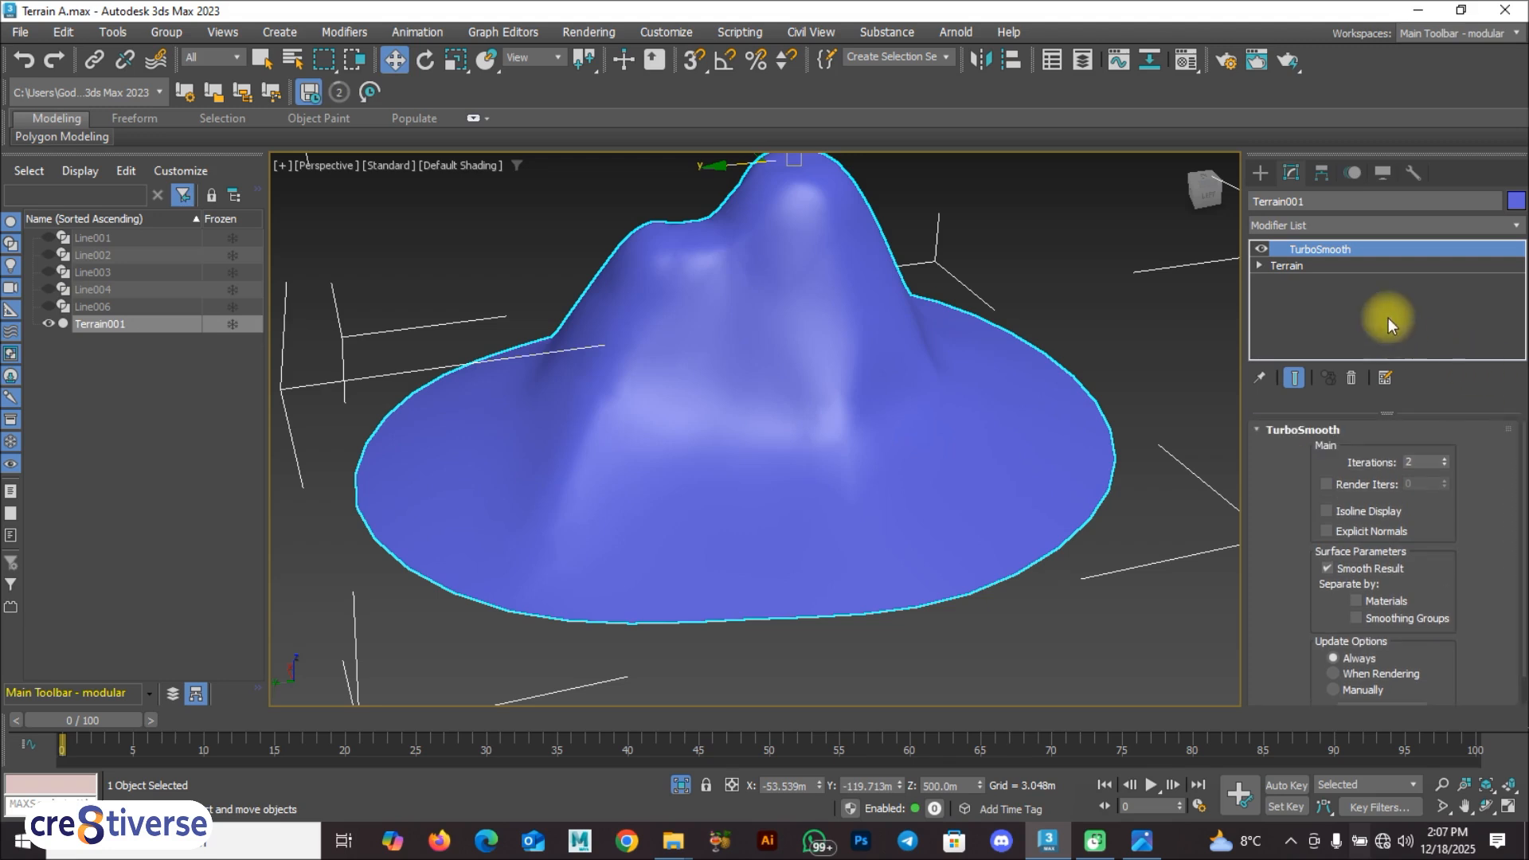
click(1341, 266)
drag(1523, 446, 1524, 518)
click(1344, 590)
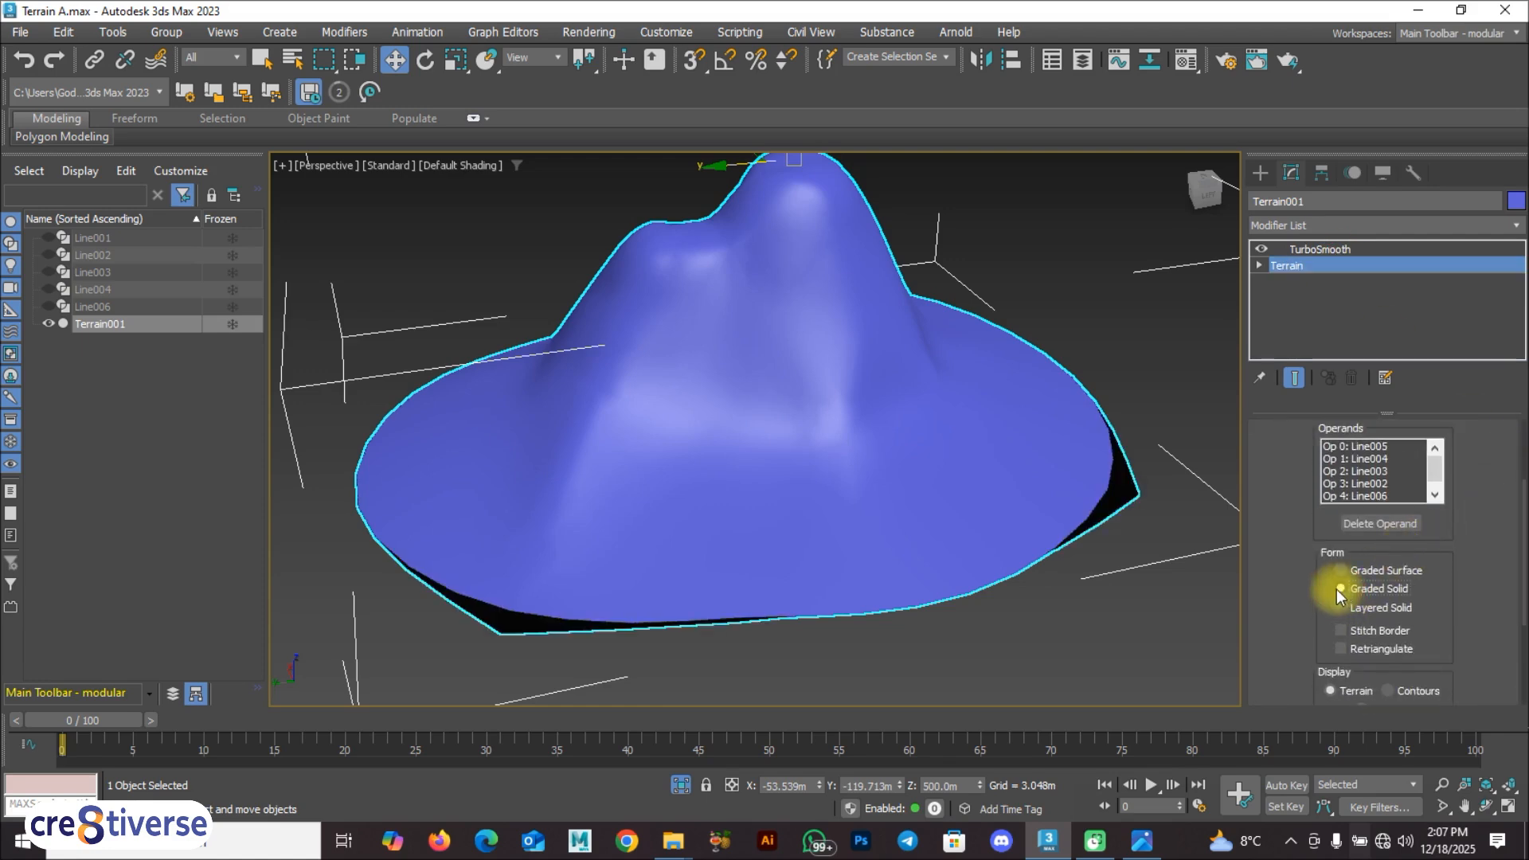
alt+middle_drag(812, 522, 826, 559)
alt+middle_drag(1032, 600, 995, 609)
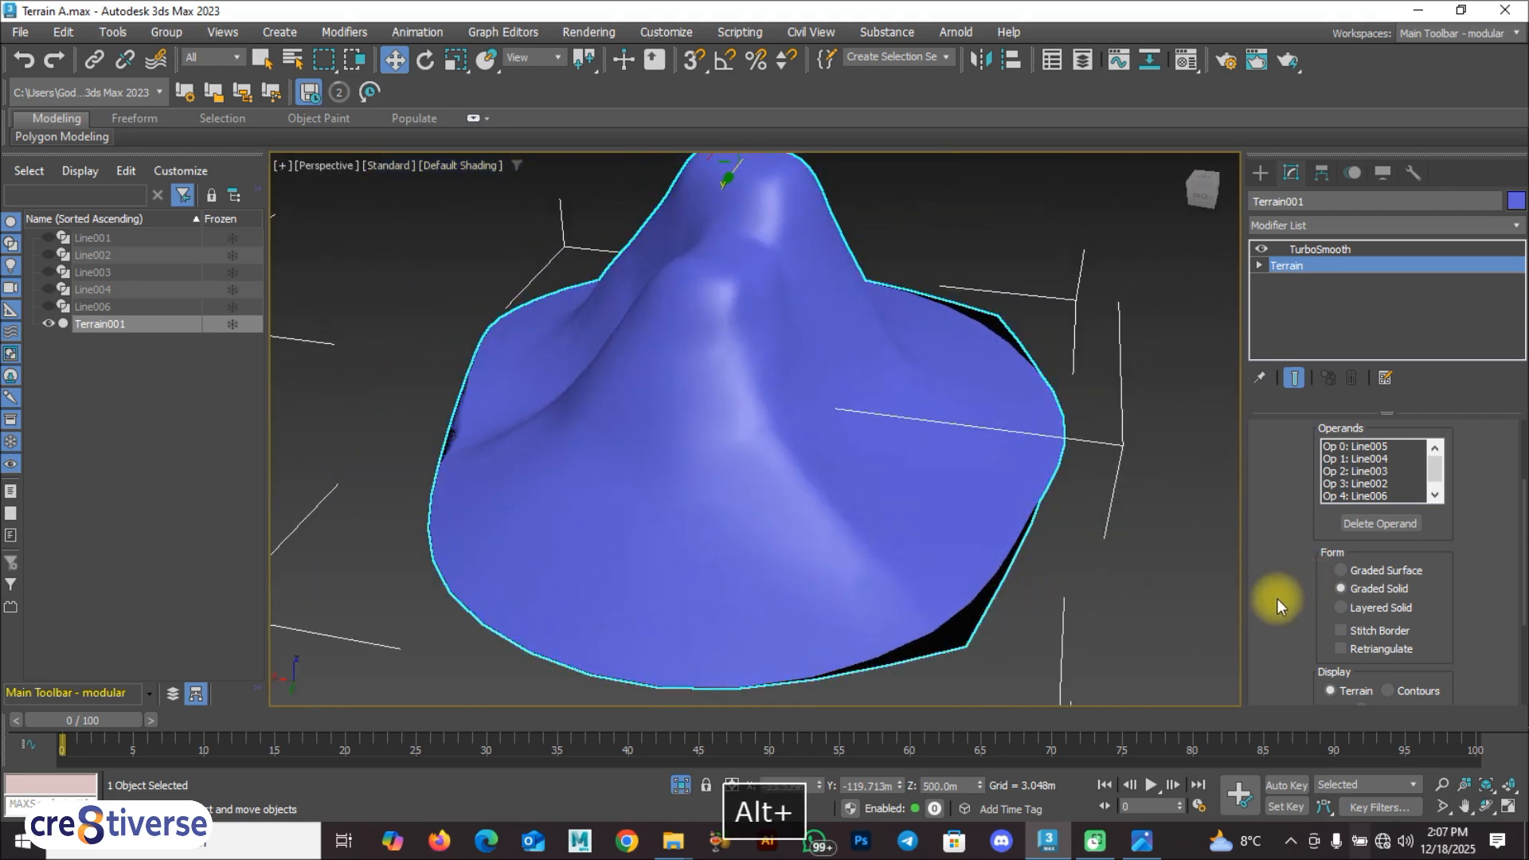
click(1340, 606)
alt+middle_drag(881, 518, 897, 584)
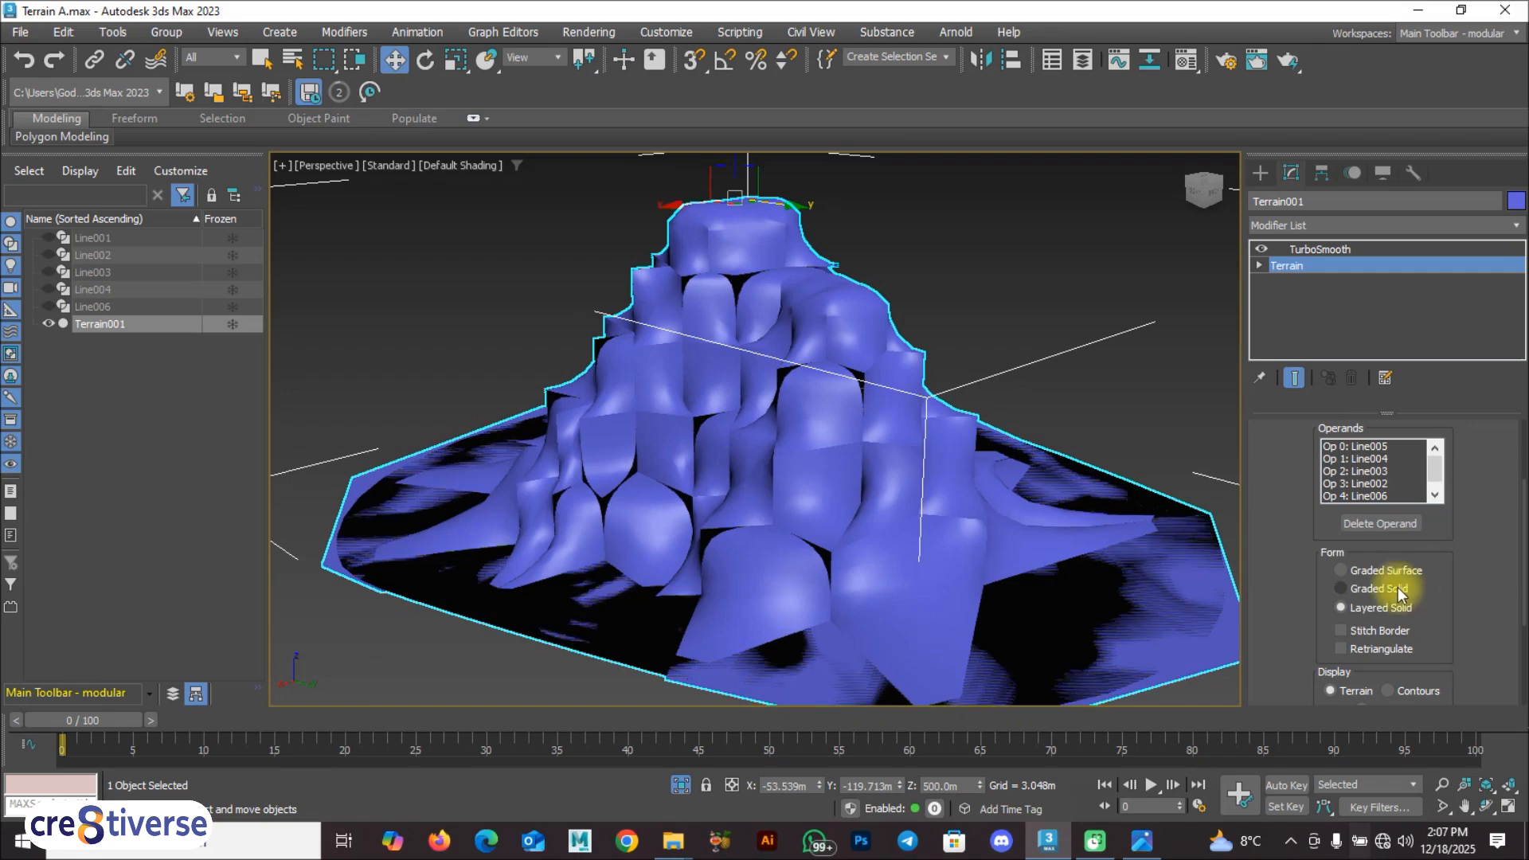
Step: Try the Use 1/2 of Points option for the terrain's horizontal simplification
drag(1525, 569, 1524, 664)
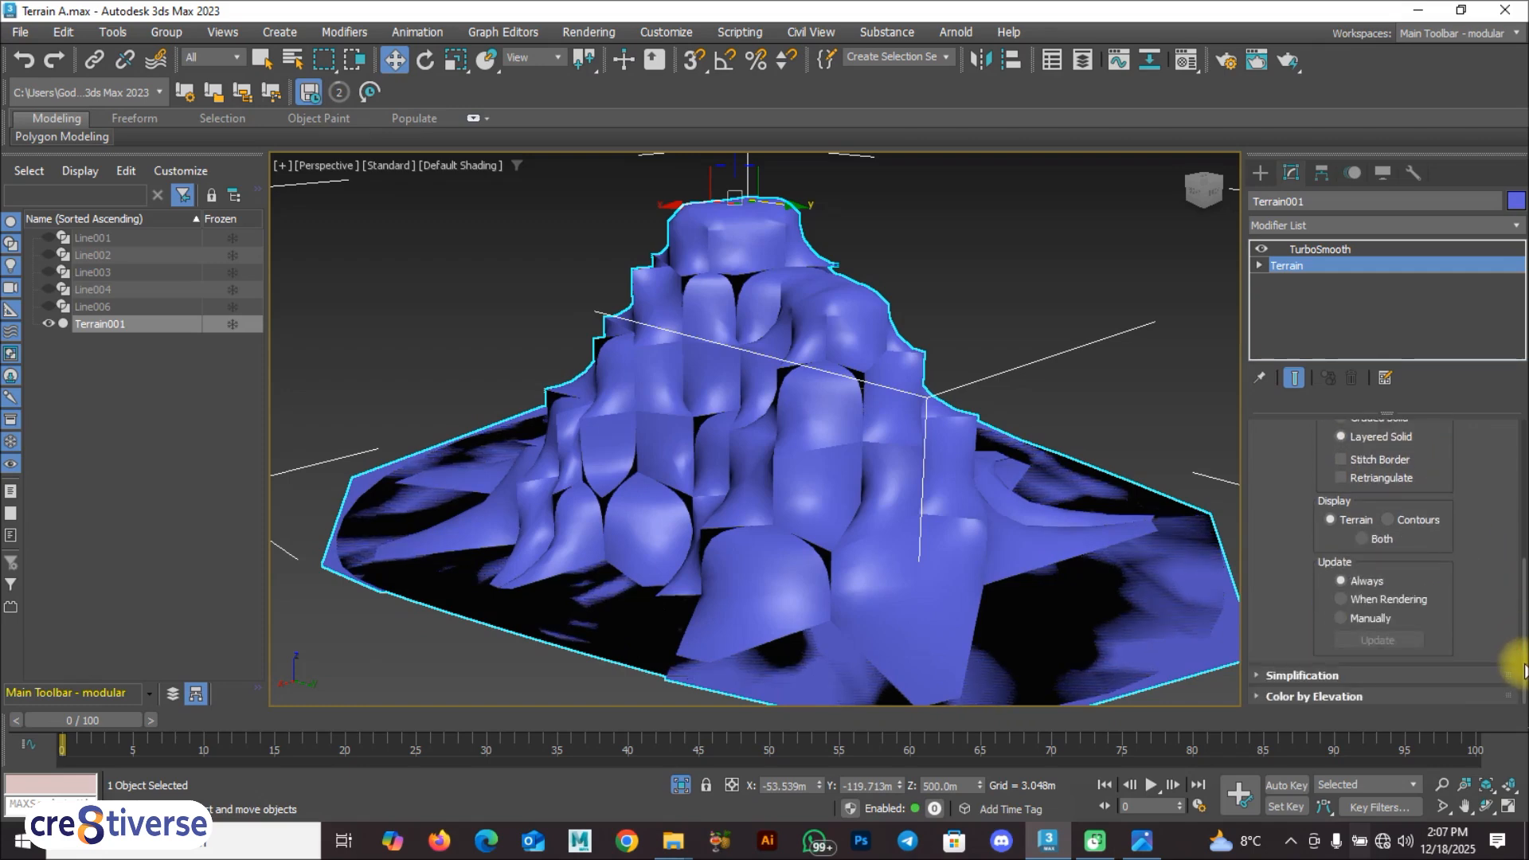
click(1253, 676)
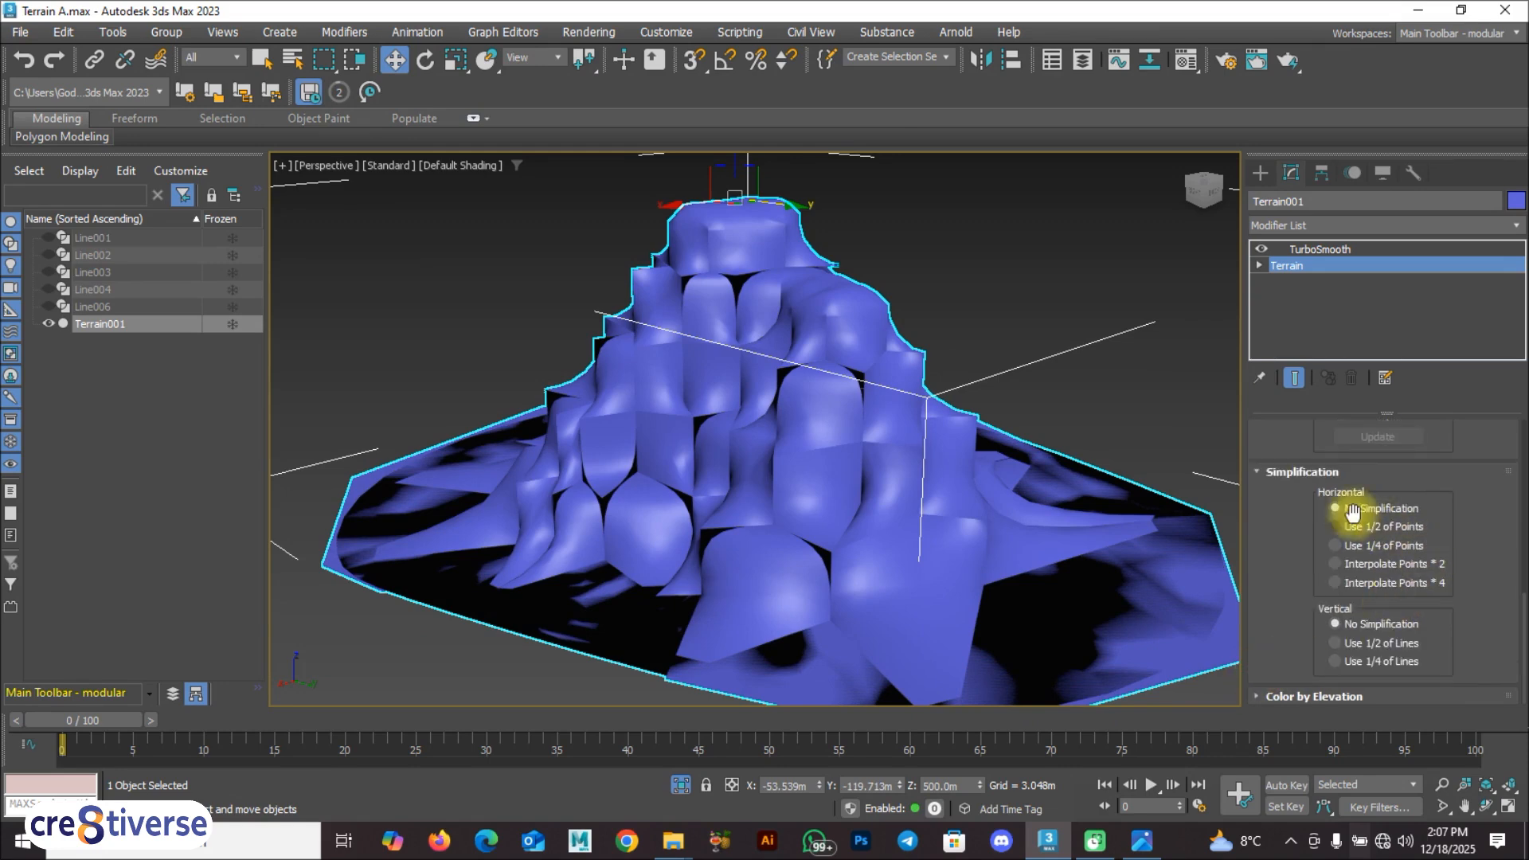
click(1333, 527)
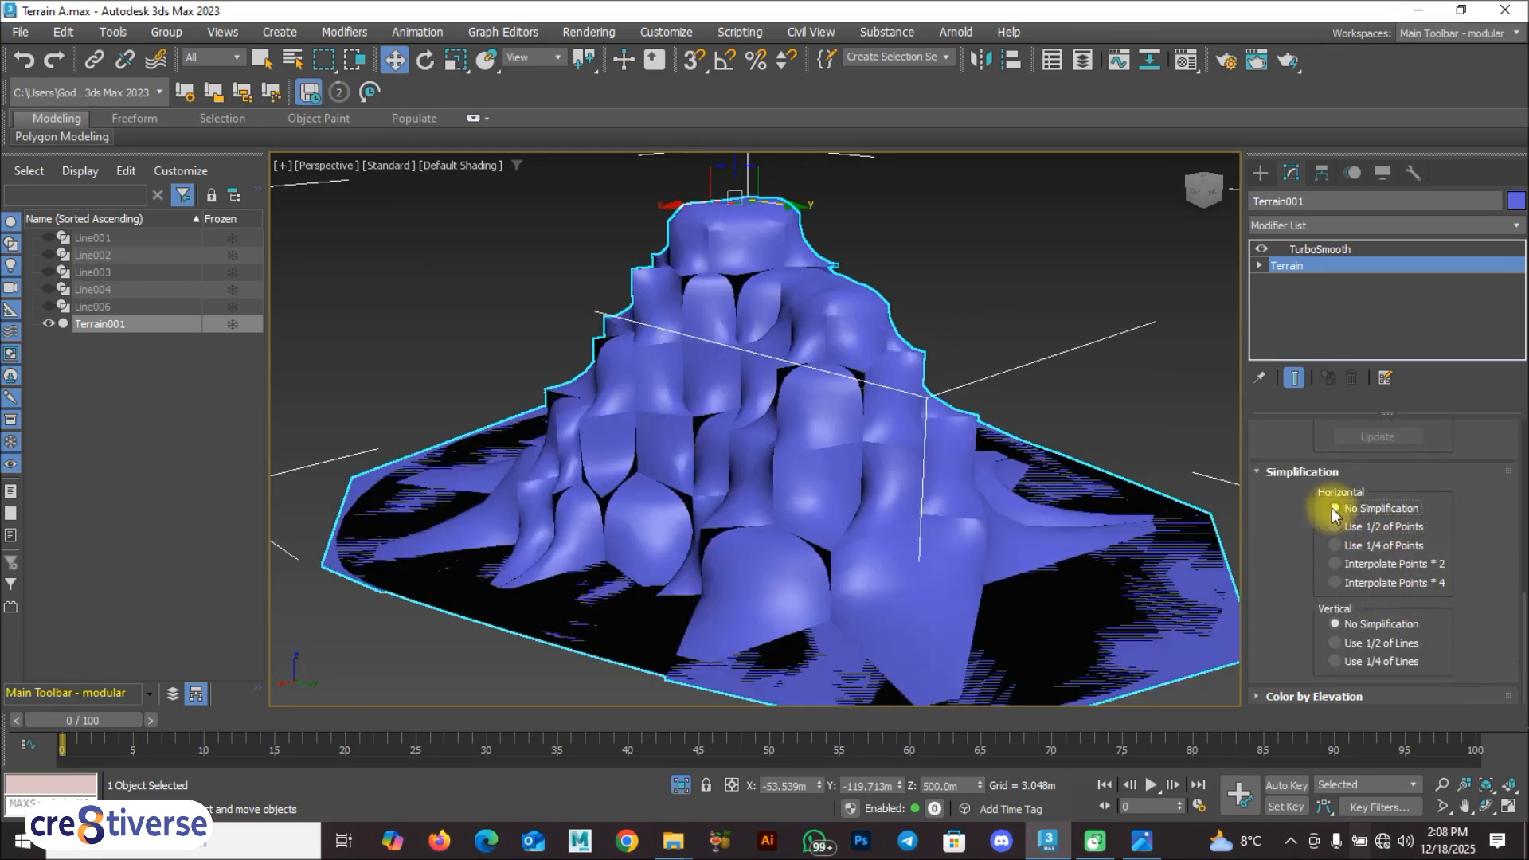